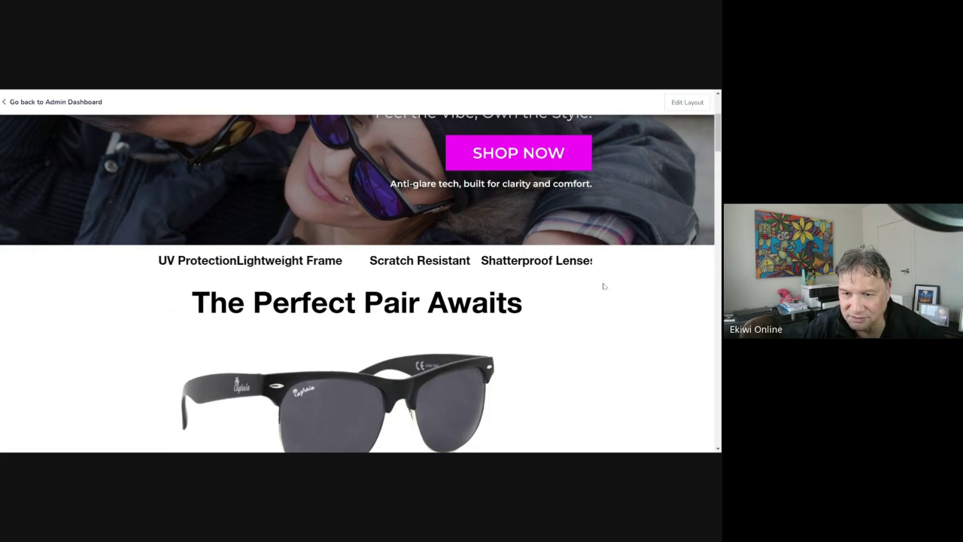
Look over the storefront homepage from the hero banner to the Adventure-Ready Shades banner and back.
scroll(604, 286, "down", 1)
scroll(604, 286, "down", 3)
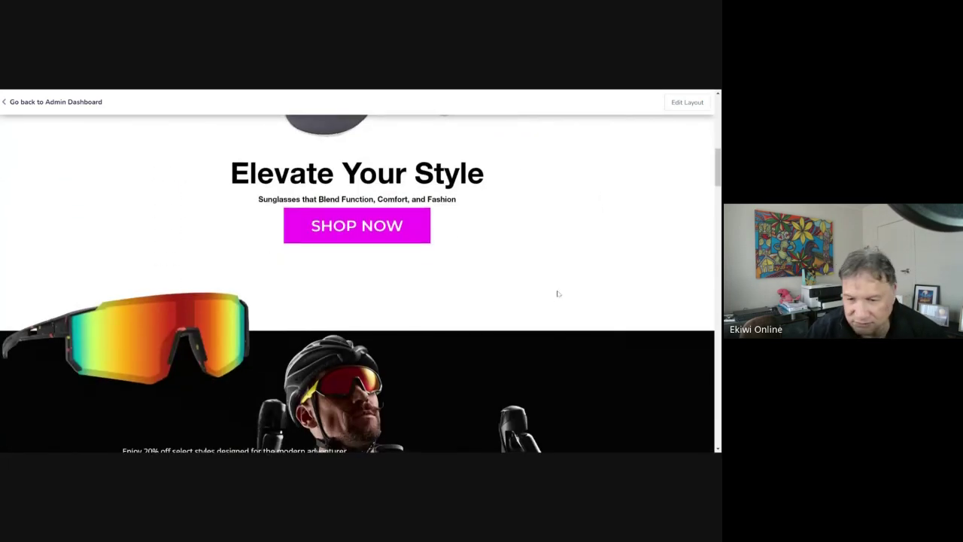
scroll(557, 292, "down", 4)
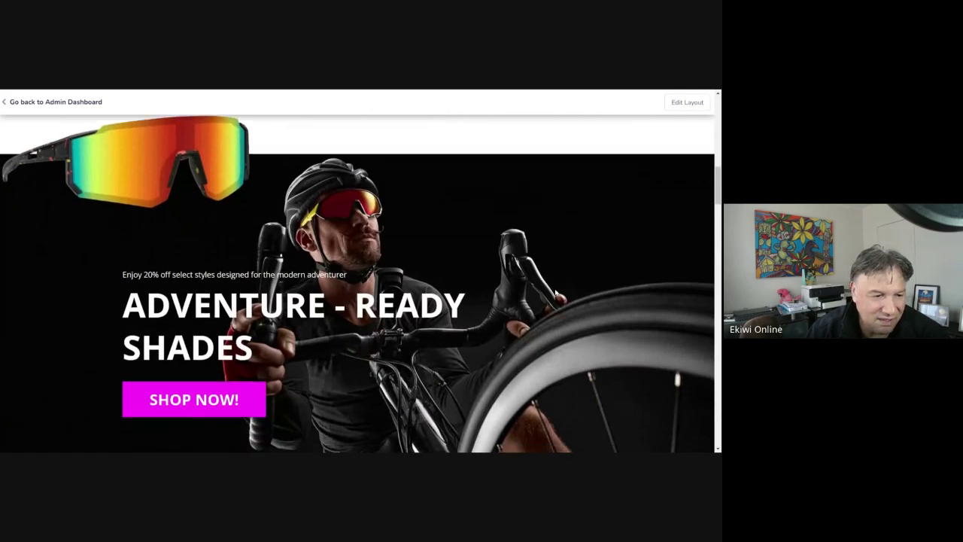
scroll(556, 293, "down", 2)
scroll(556, 293, "up", 2)
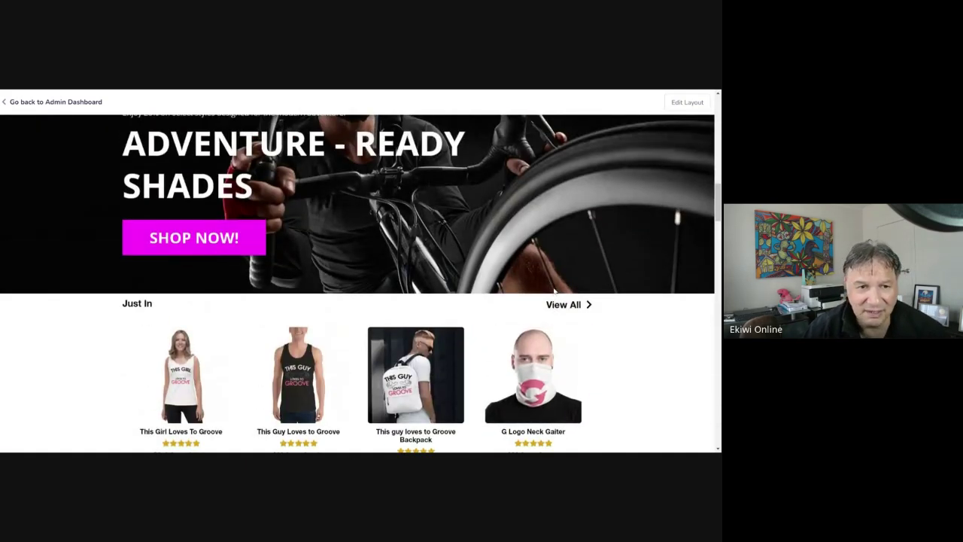
scroll(501, 319, "up", 3)
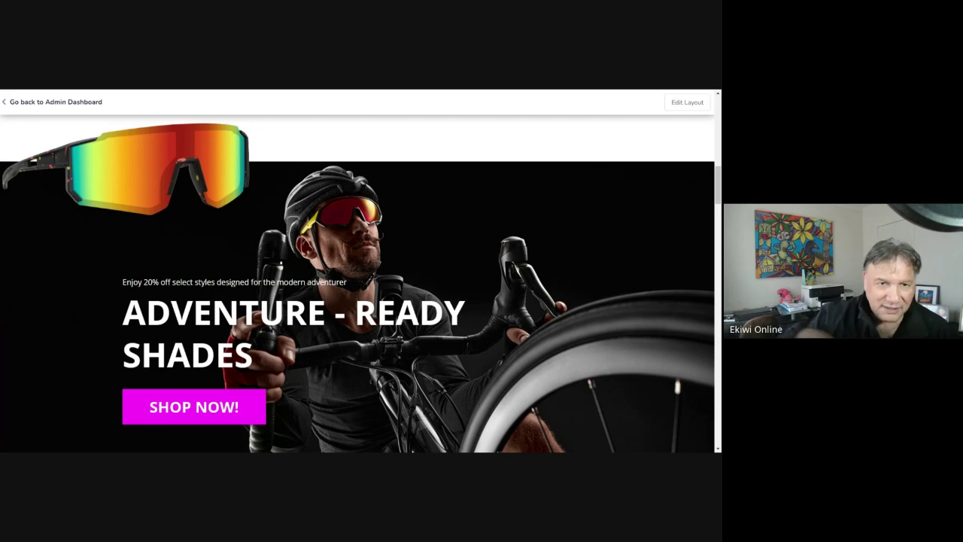
scroll(519, 357, "up", 15)
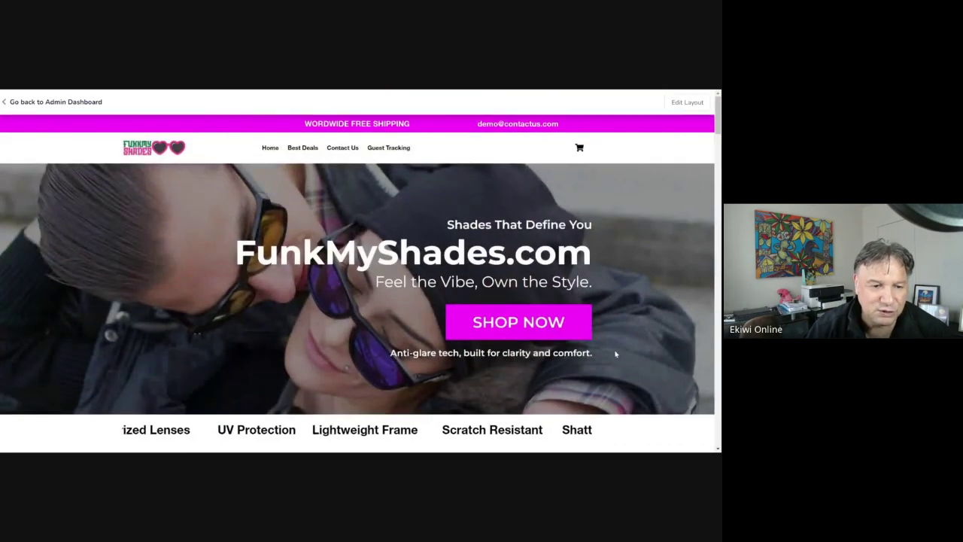
Examine the homepage's Just In products, the Mens, Unisex and Womens category tiles and the Cool Without Compromise section.
scroll(617, 361, "down", 8)
scroll(597, 368, "down", 8)
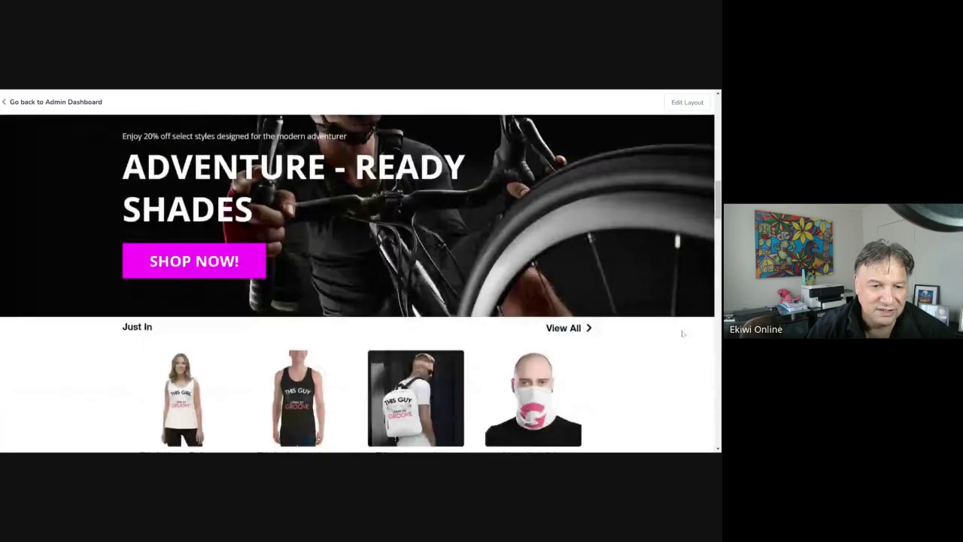
scroll(342, 339, "down", 5)
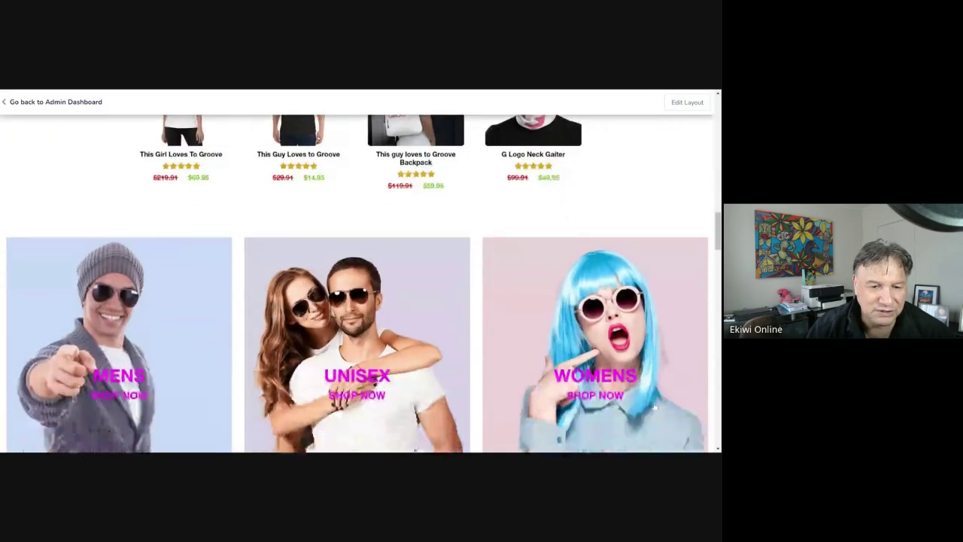
scroll(687, 321, "up", 3)
scroll(681, 319, "down", 1)
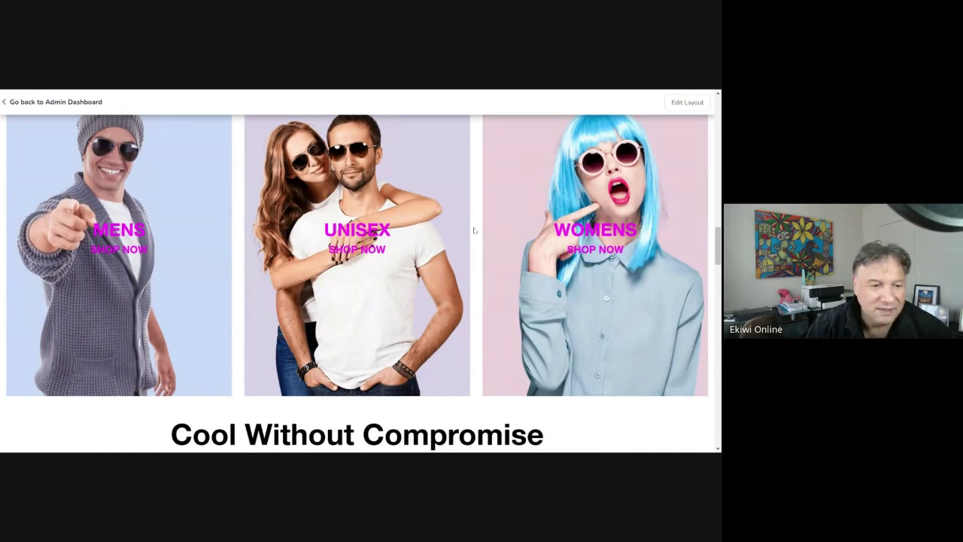
scroll(436, 211, "down", 1)
scroll(438, 279, "up", 2)
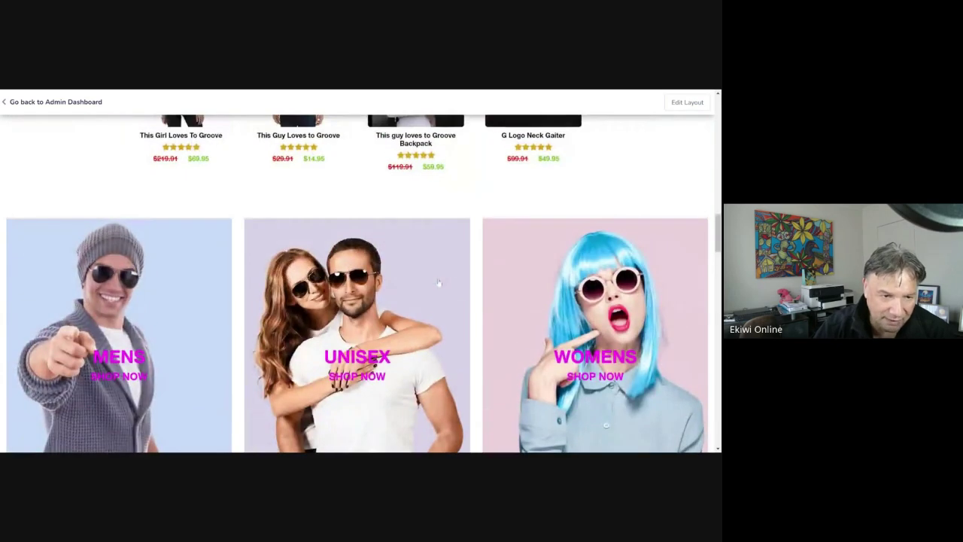
scroll(438, 279, "down", 5)
scroll(439, 282, "down", 8)
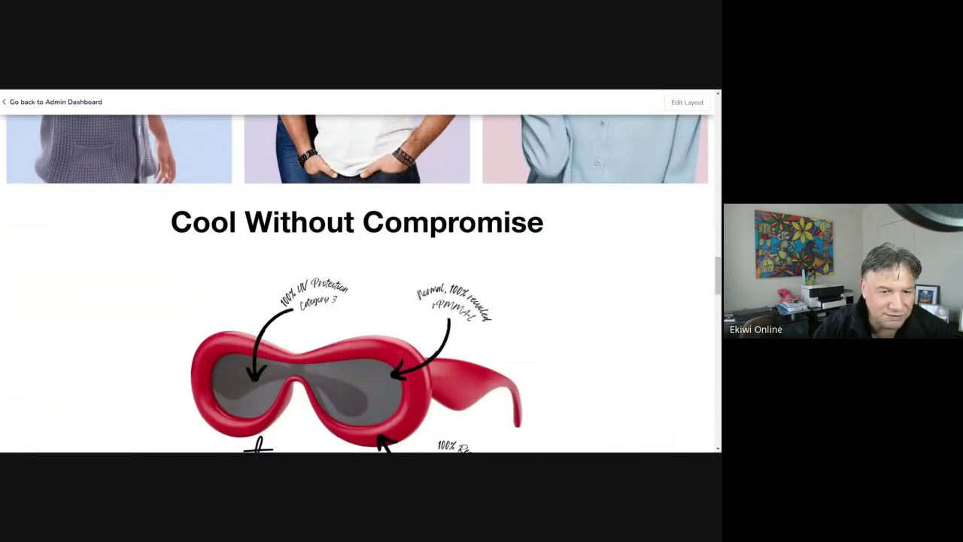
scroll(439, 280, "down", 2)
scroll(653, 274, "up", 3)
scroll(654, 277, "down", 1)
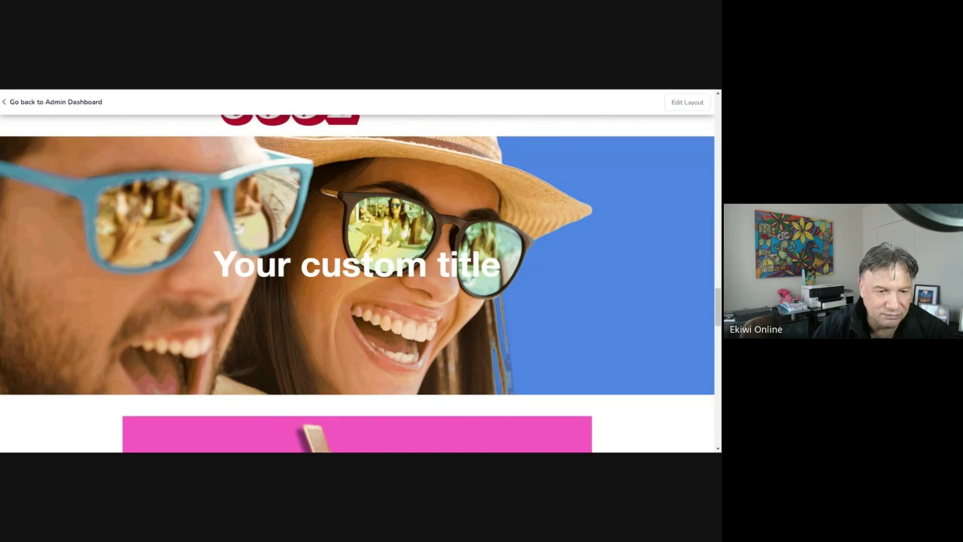
Inspect the custom title banner and flip the promotional slider to the Keep Moving slide and back.
double_click(385, 267)
left_click(542, 258)
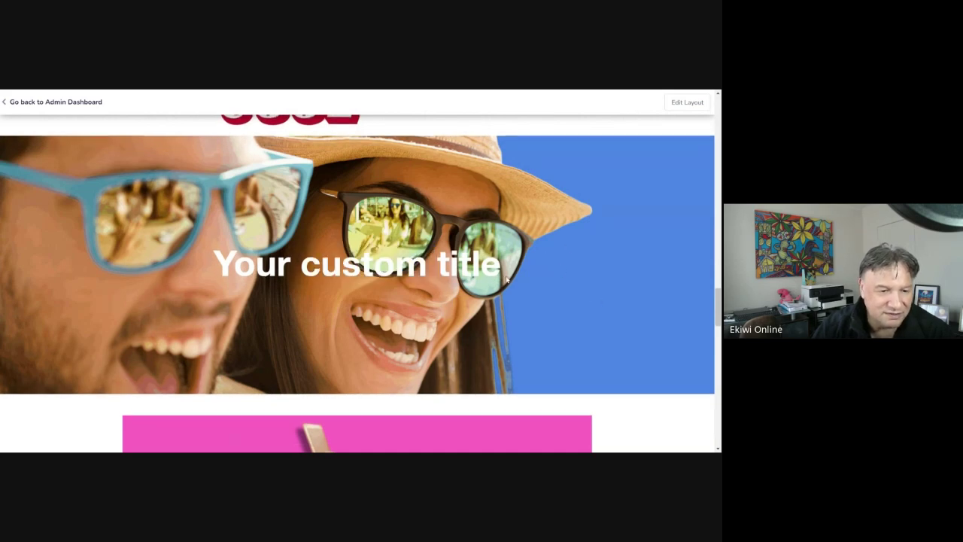
scroll(678, 261, "down", 3)
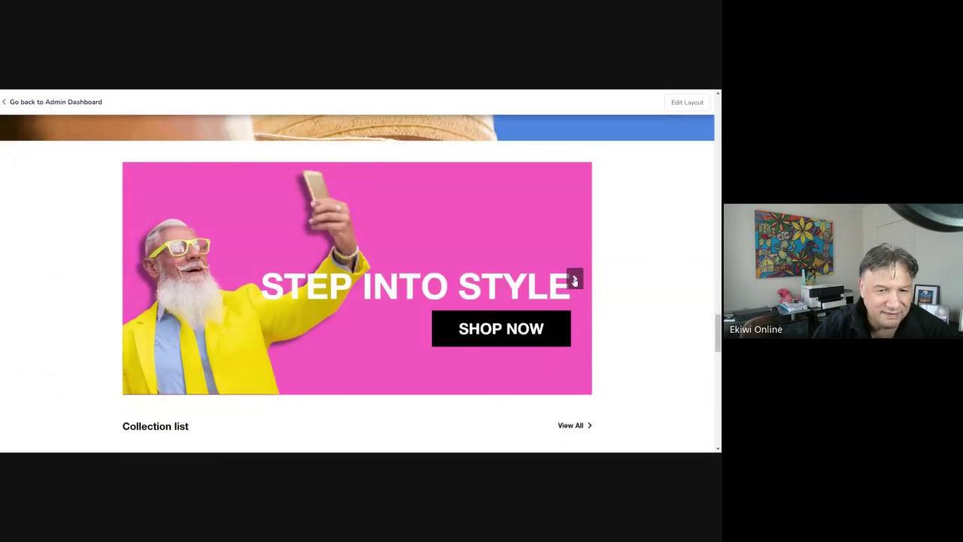
left_click(575, 279)
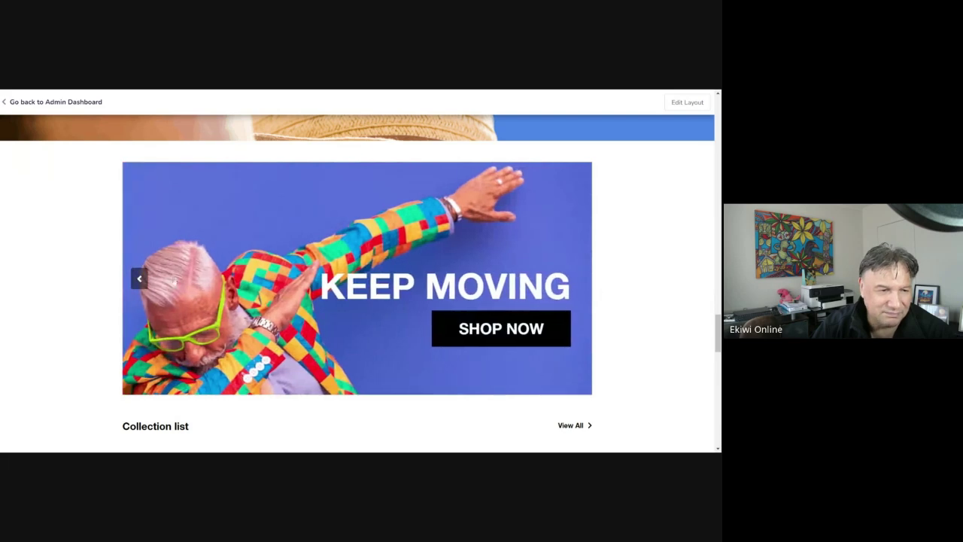
left_click(139, 280)
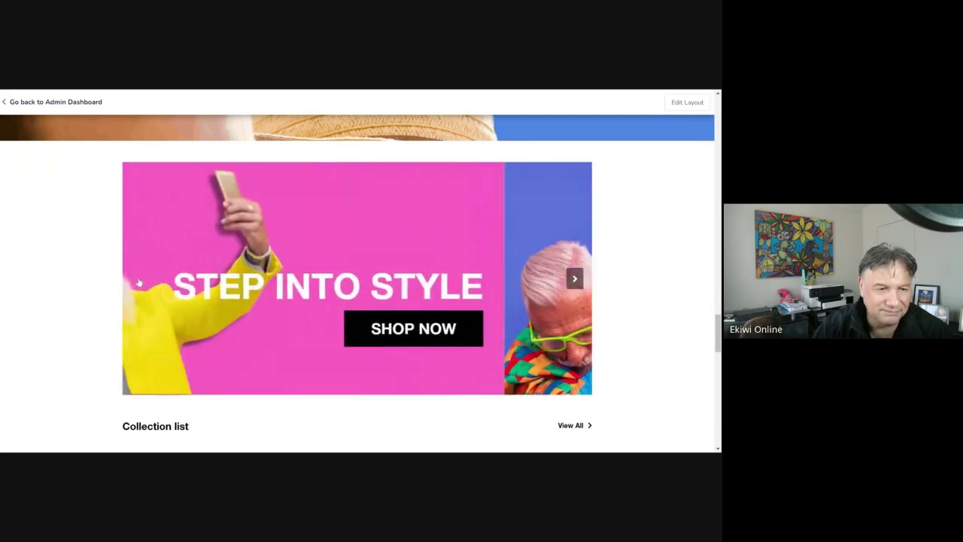
scroll(631, 299, "down", 5)
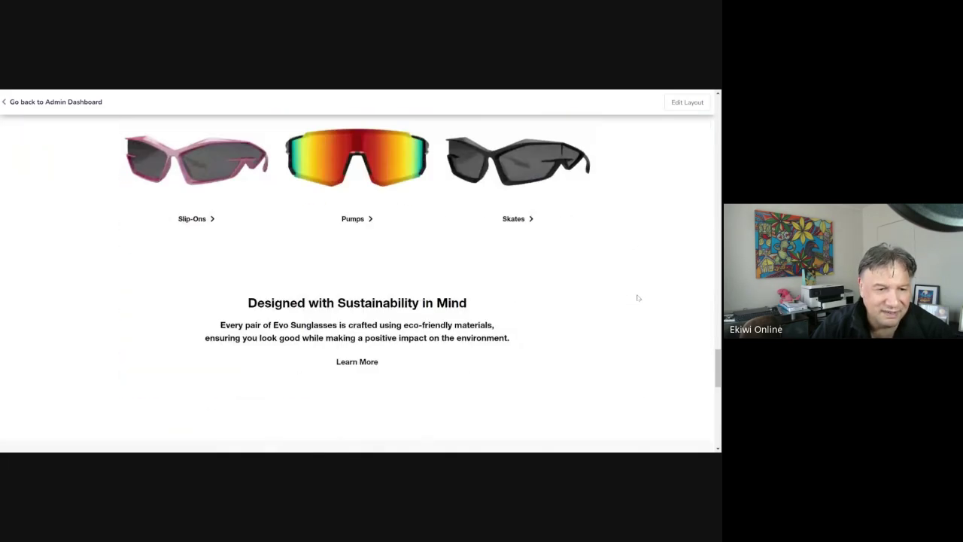
Review the collection list, sustainability text, photo carousel, shipping badges and footer links, and return towards the top of the homepage.
scroll(280, 275, "up", 2)
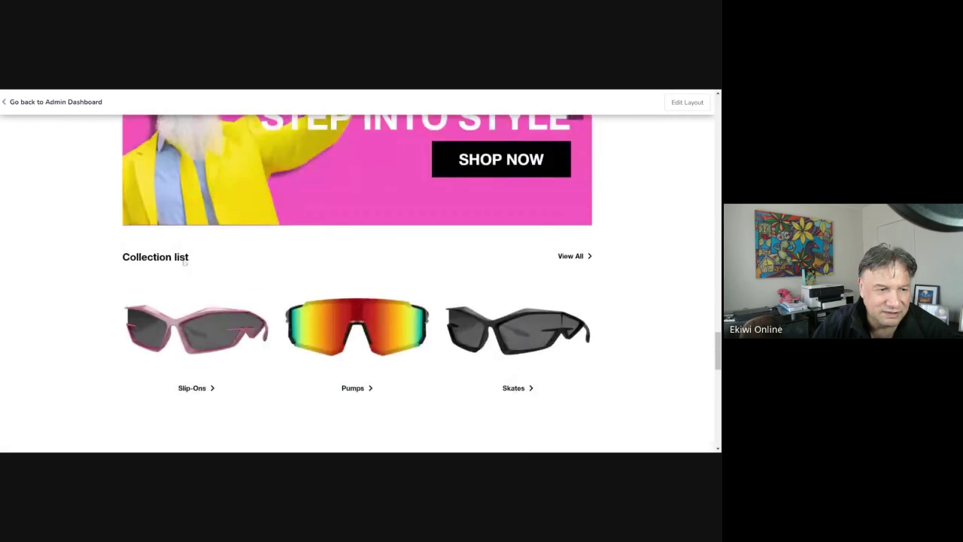
scroll(268, 312, "down", 10)
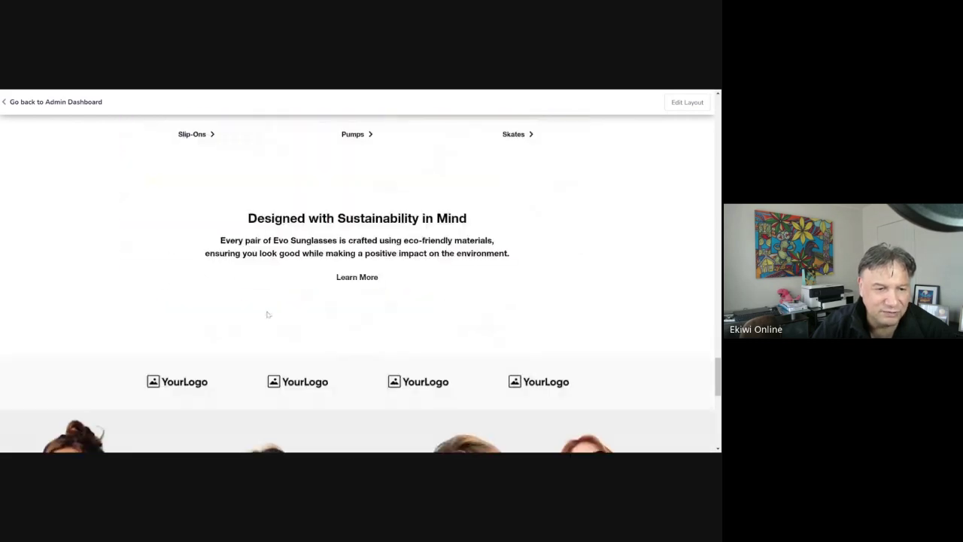
scroll(288, 315, "up", 5)
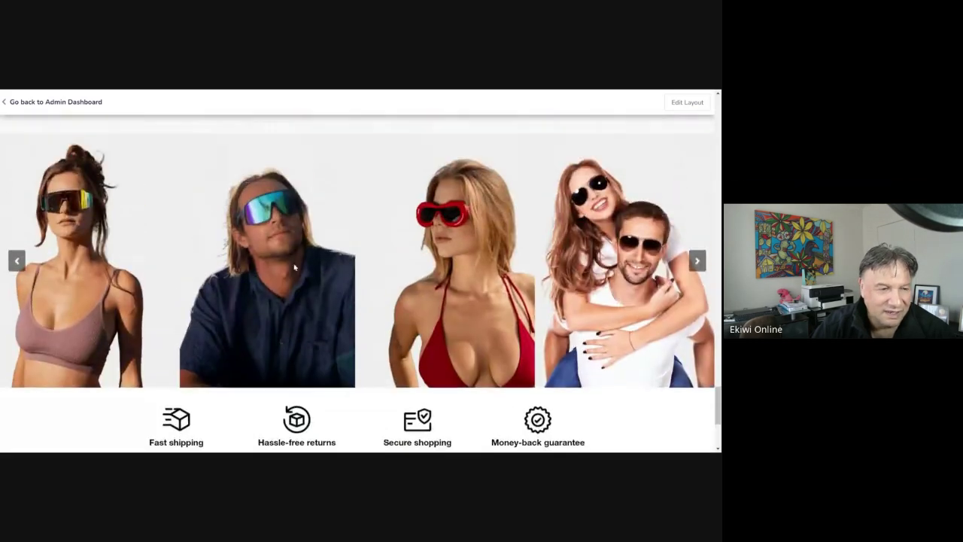
scroll(291, 275, "down", 3)
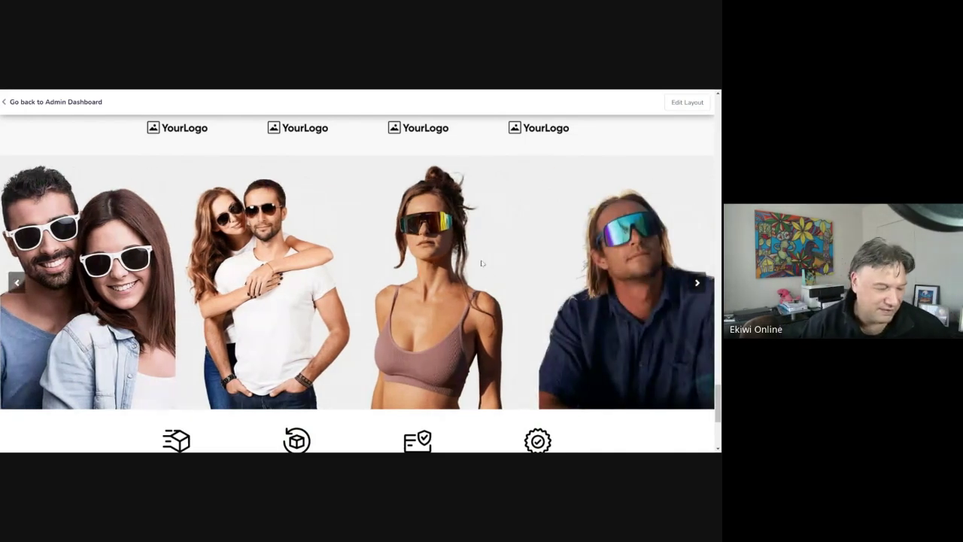
scroll(369, 353, "down", 3)
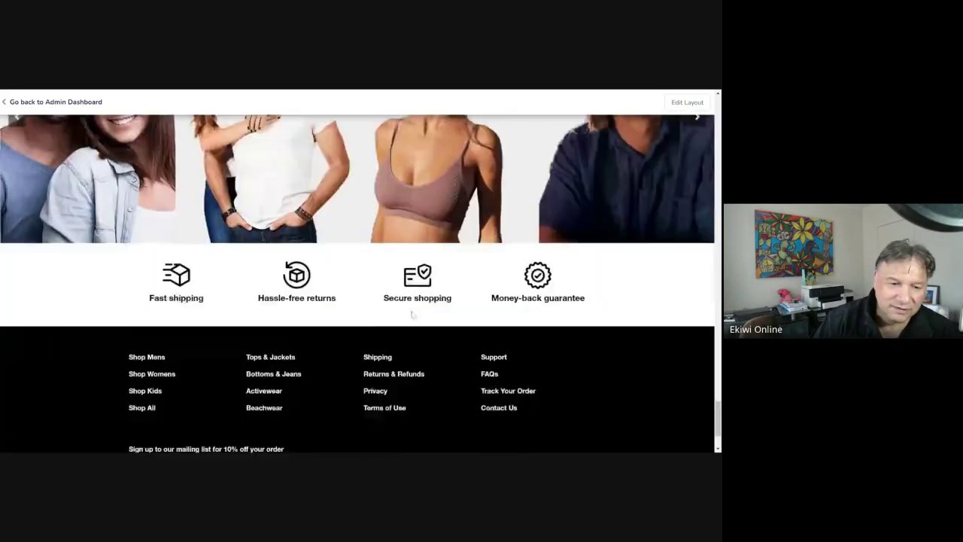
scroll(412, 331, "up", 15)
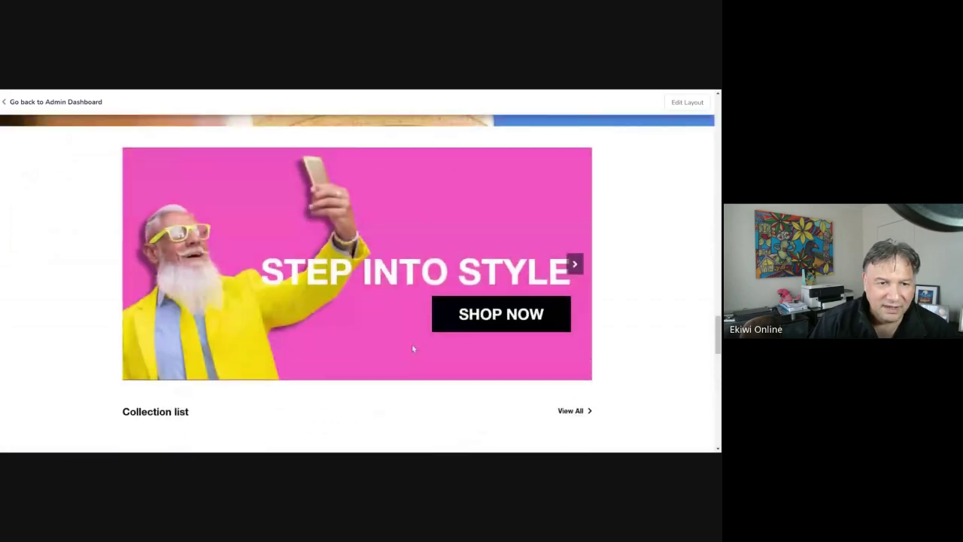
scroll(413, 348, "up", 5)
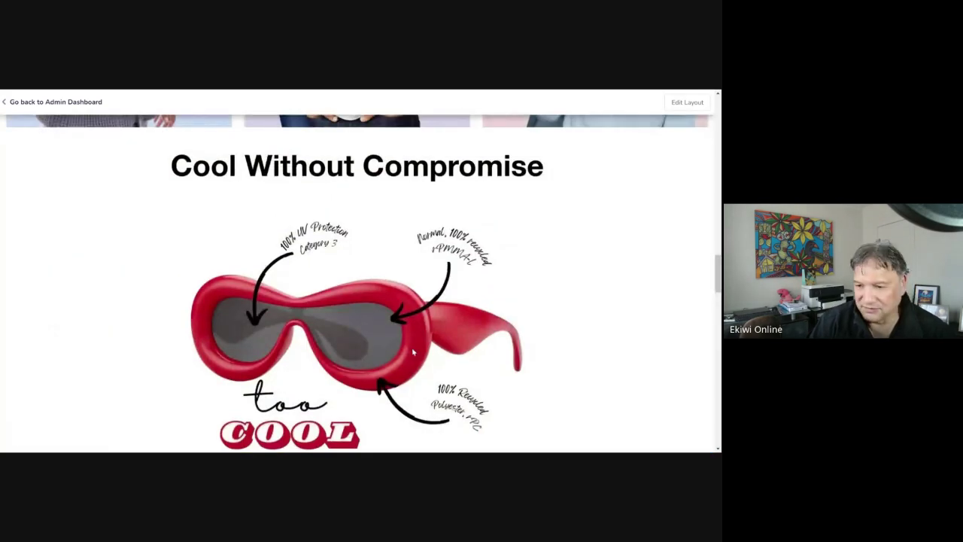
scroll(413, 352, "up", 5)
scroll(420, 354, "up", 3)
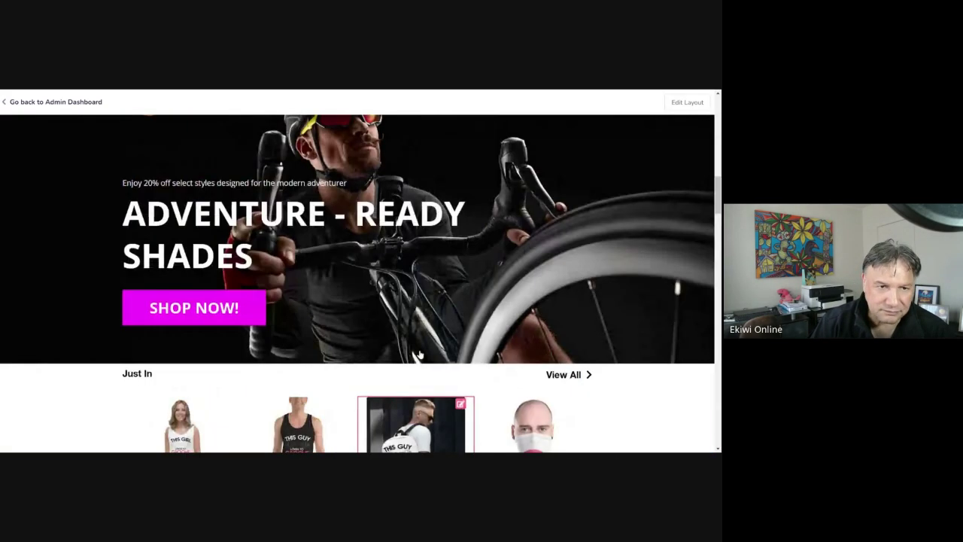
scroll(419, 359, "up", 5)
scroll(420, 360, "up", 5)
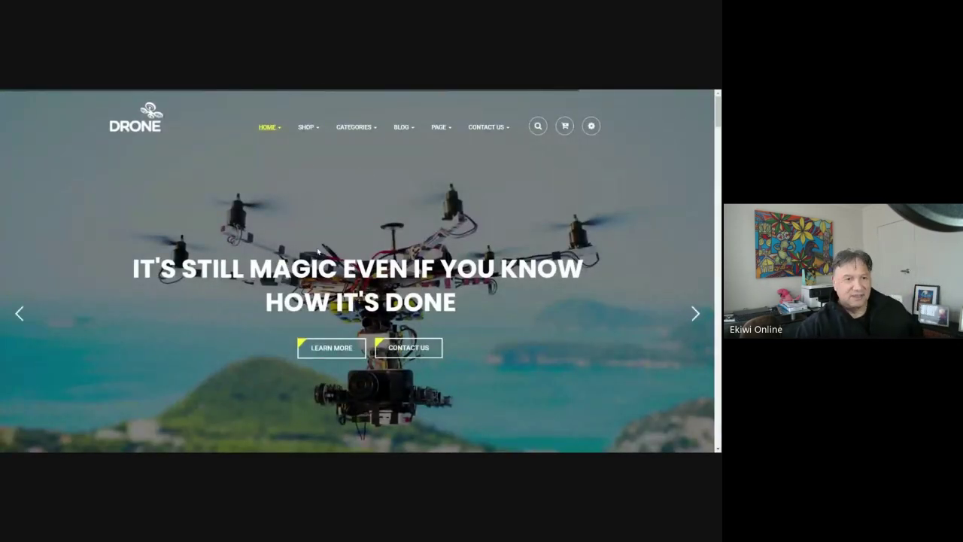
Look through the Drone store's homepage sections, including its products, team profiles and flying drones gallery.
scroll(308, 198, "down", 5)
scroll(307, 241, "down", 10)
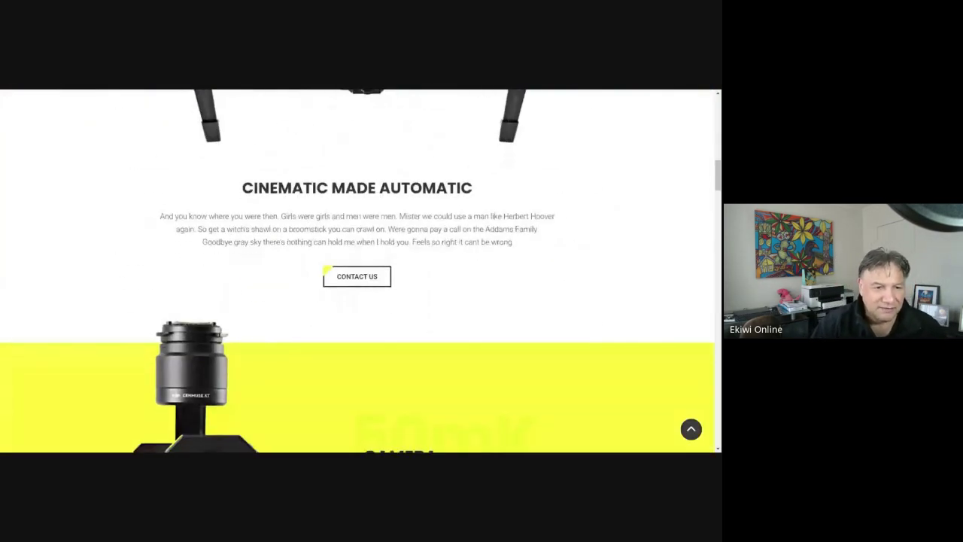
scroll(454, 210, "down", 8)
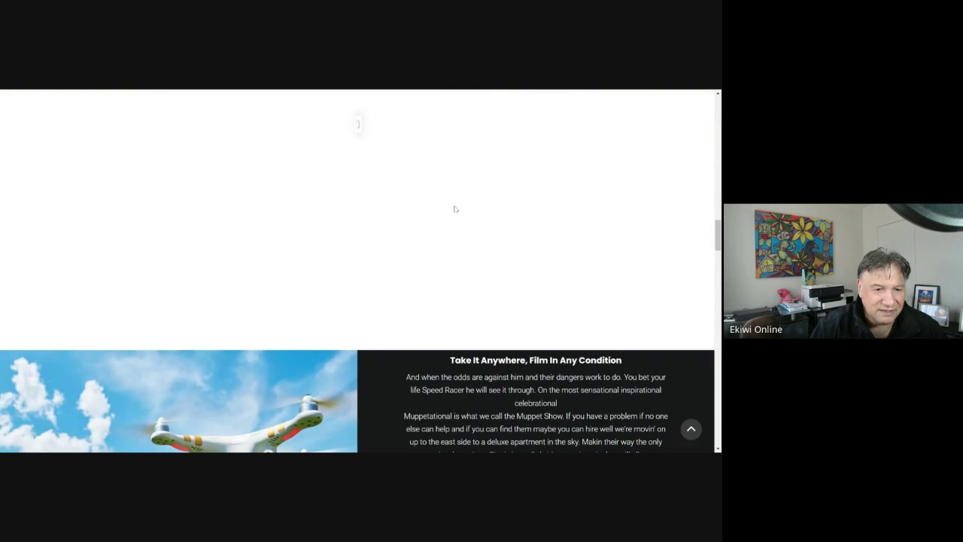
scroll(455, 209, "down", 6)
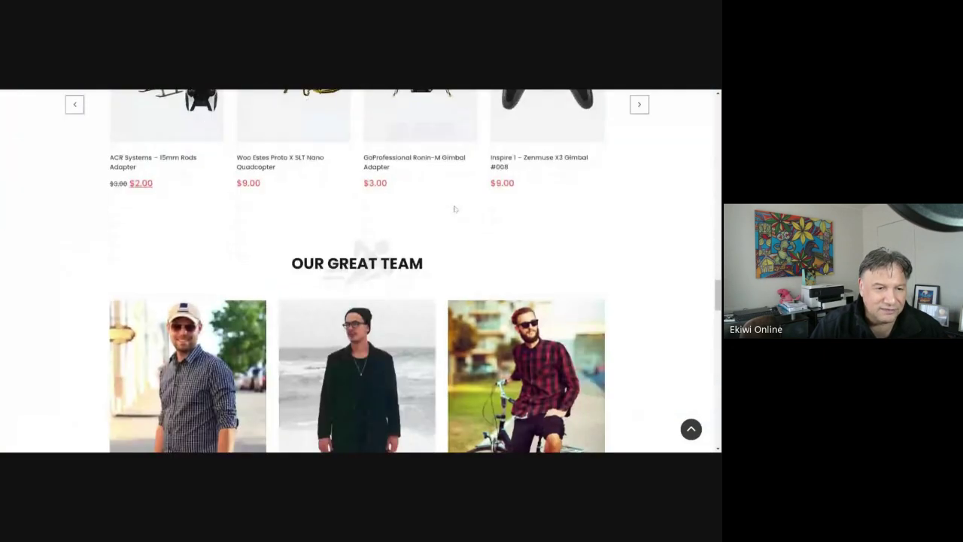
scroll(485, 336, "up", 3)
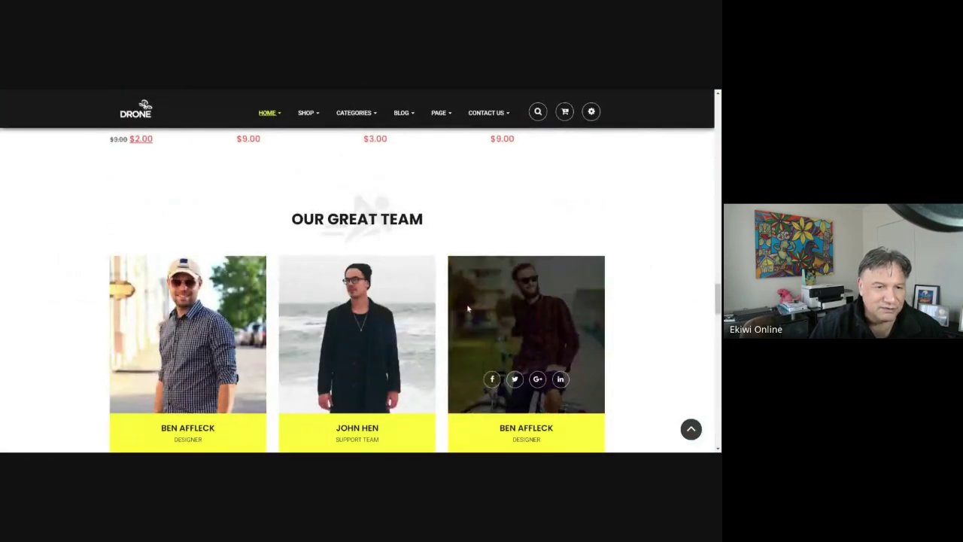
scroll(512, 316, "up", 3)
scroll(647, 262, "down", 8)
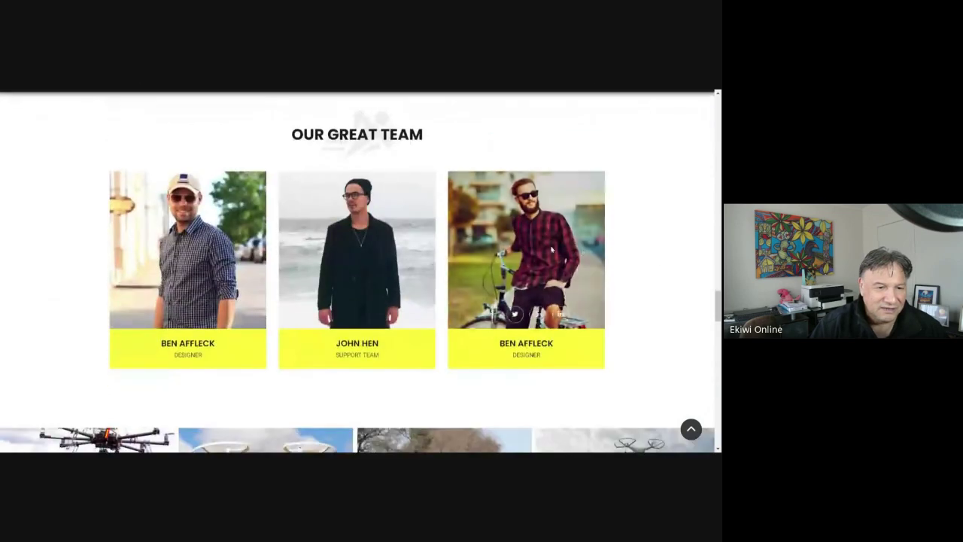
scroll(696, 253, "down", 5)
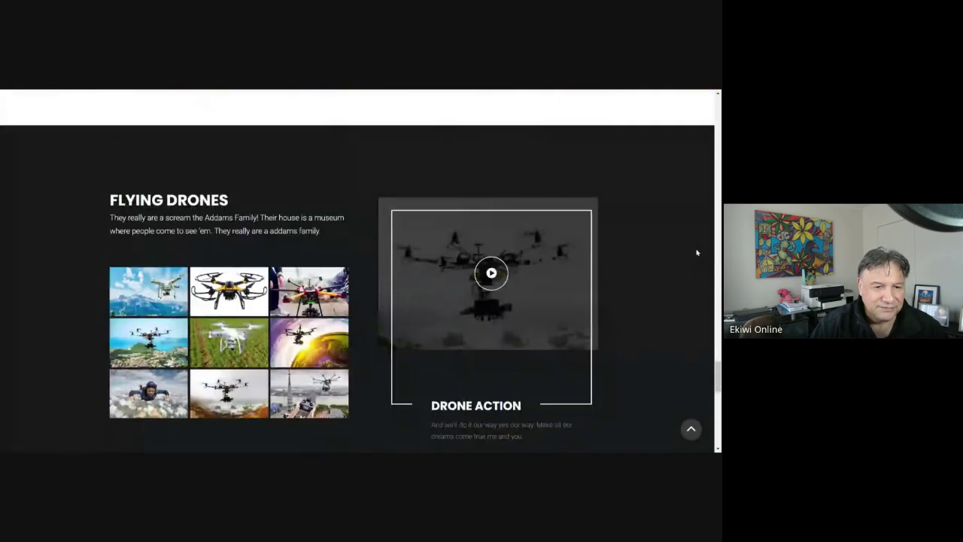
scroll(696, 253, "down", 5)
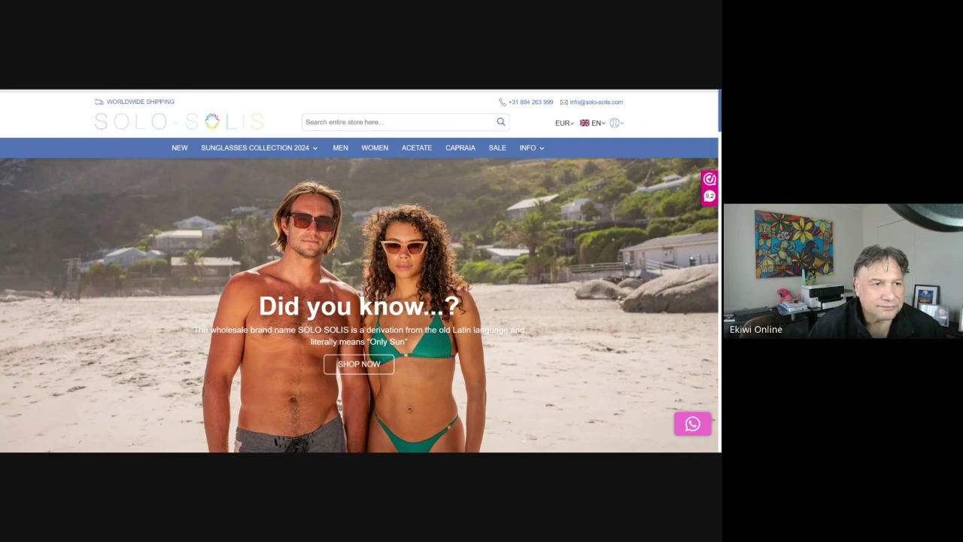
Switch to the GrooveKart admin dashboard and open the store's product list.
key("ctrl+Tab")
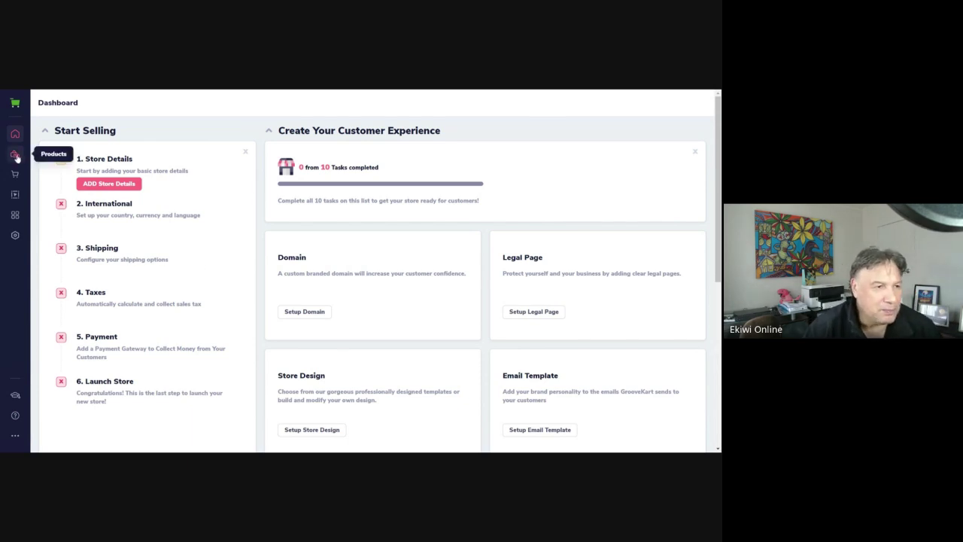
left_click(15, 234)
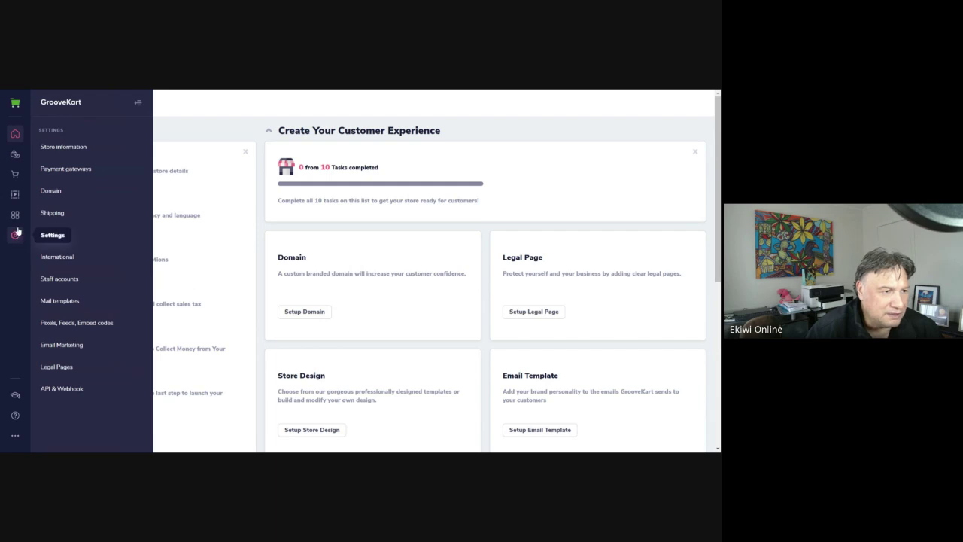
left_click(14, 155)
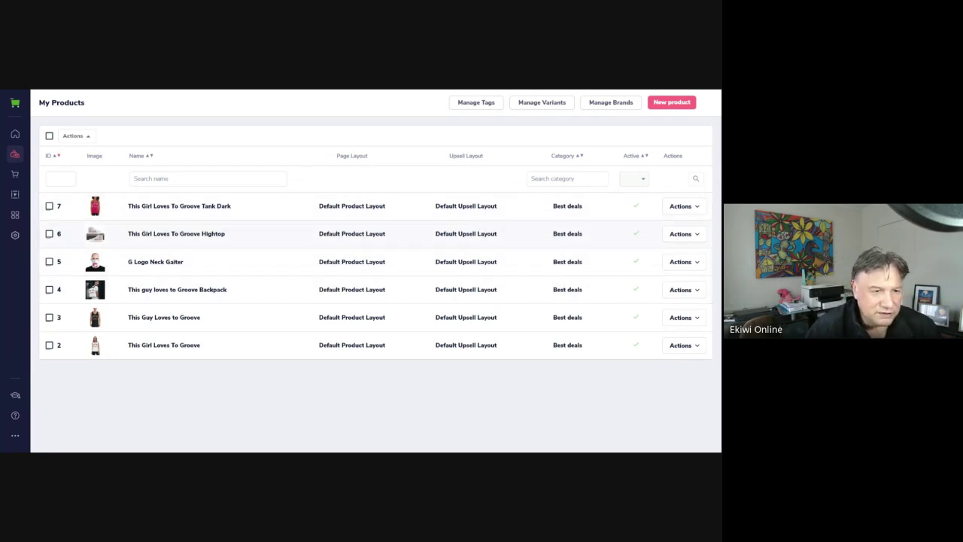
Open the store's product categories and start a new category named "Men's Sunglasses".
left_click(15, 155)
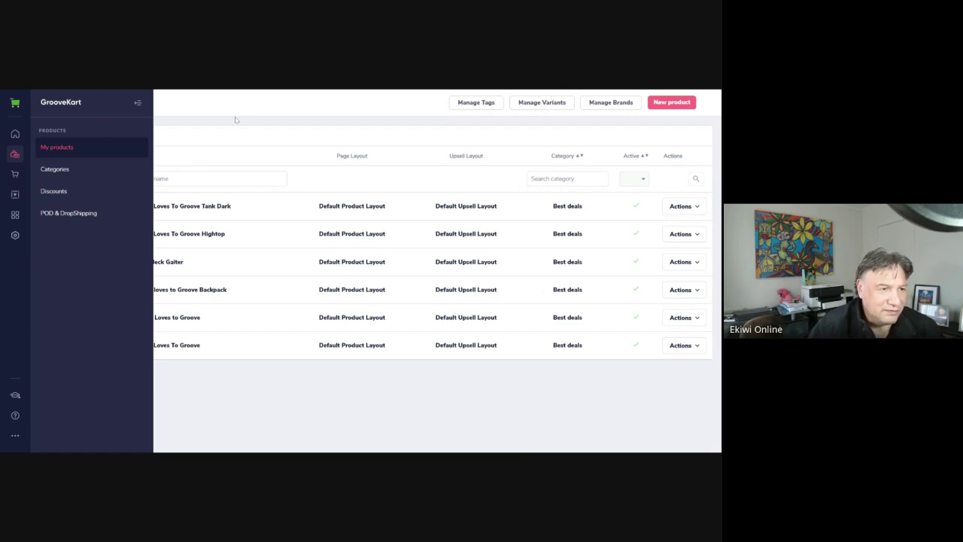
left_click(94, 170)
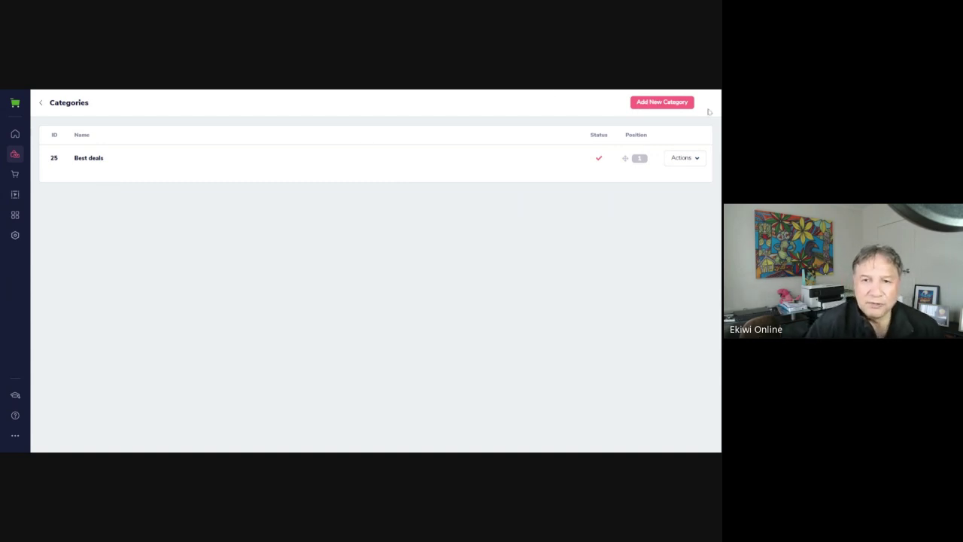
left_click(693, 172)
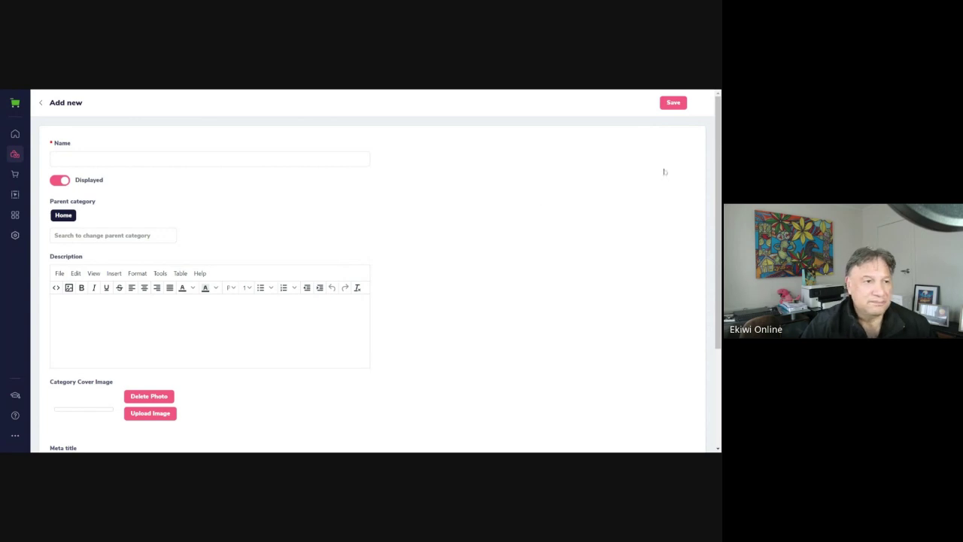
left_click(241, 159)
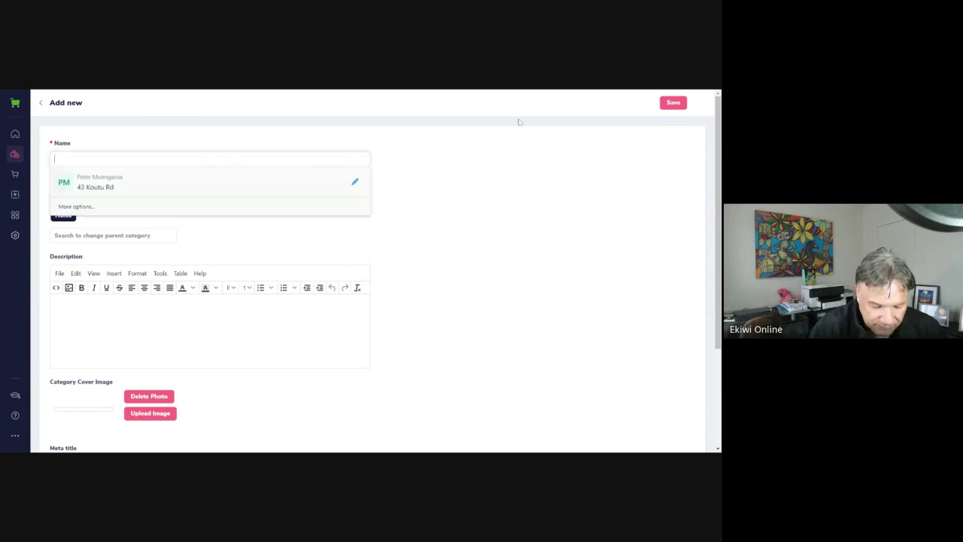
type("Men's Sunglasses")
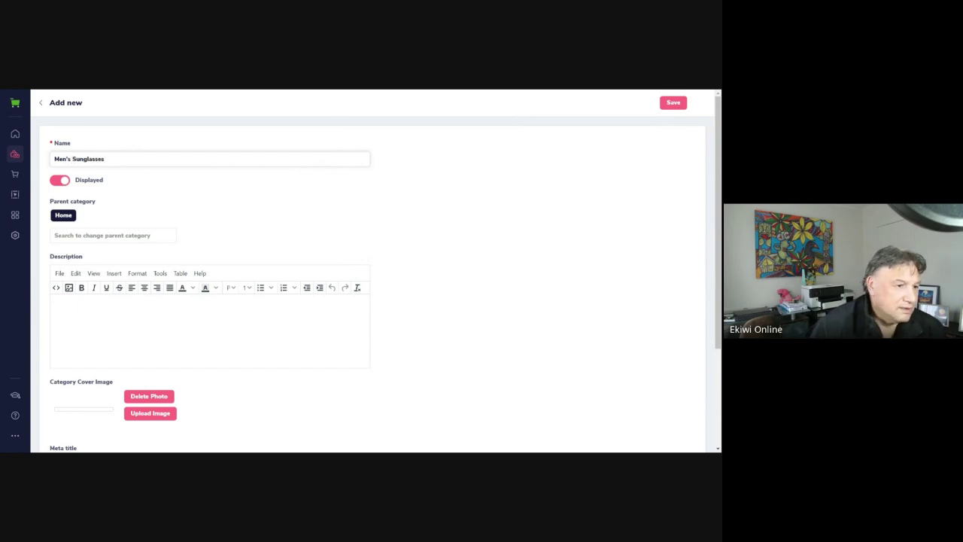
Review the Men's Sunglasses category's parent, description, cover image, meta and friendly URL fields, and save the category.
scroll(248, 365, "down", 3)
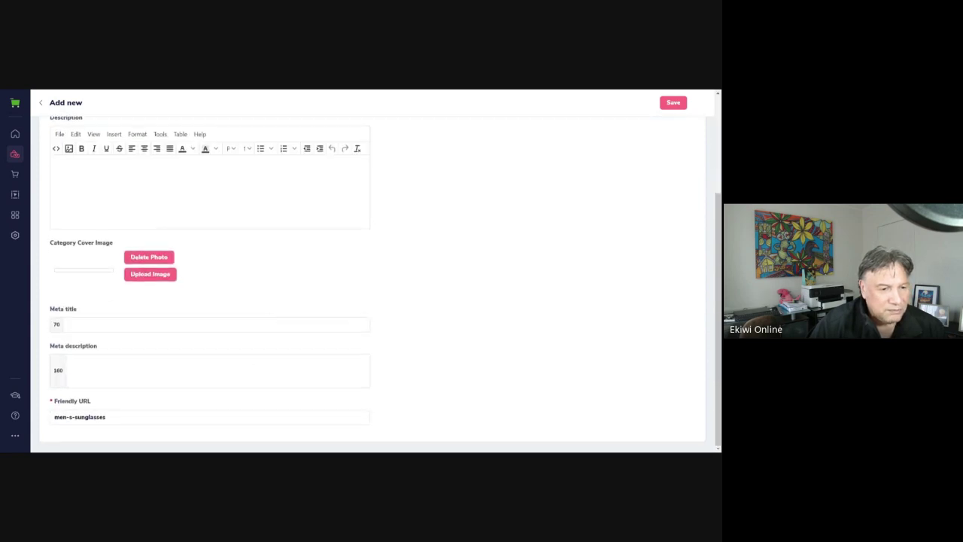
scroll(279, 248, "up", 1)
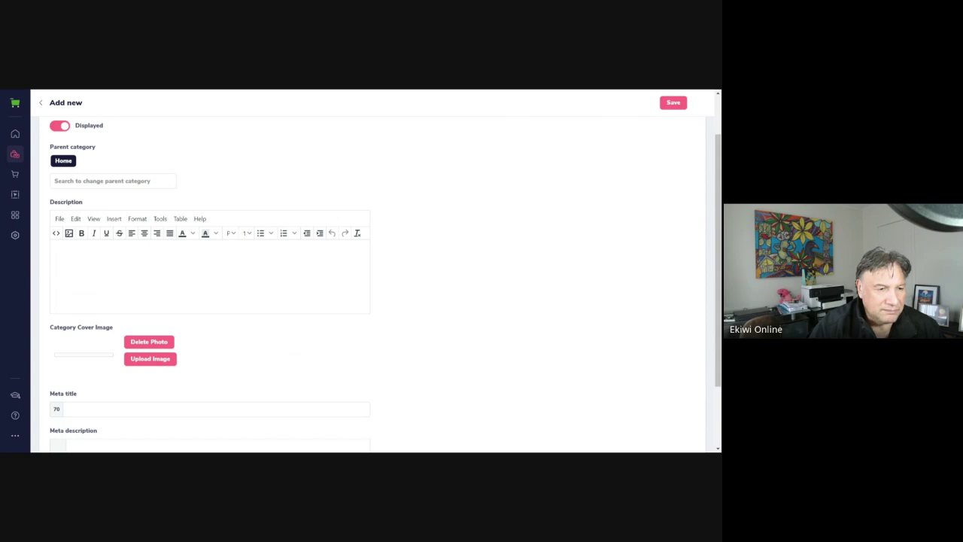
scroll(309, 259, "down", 1)
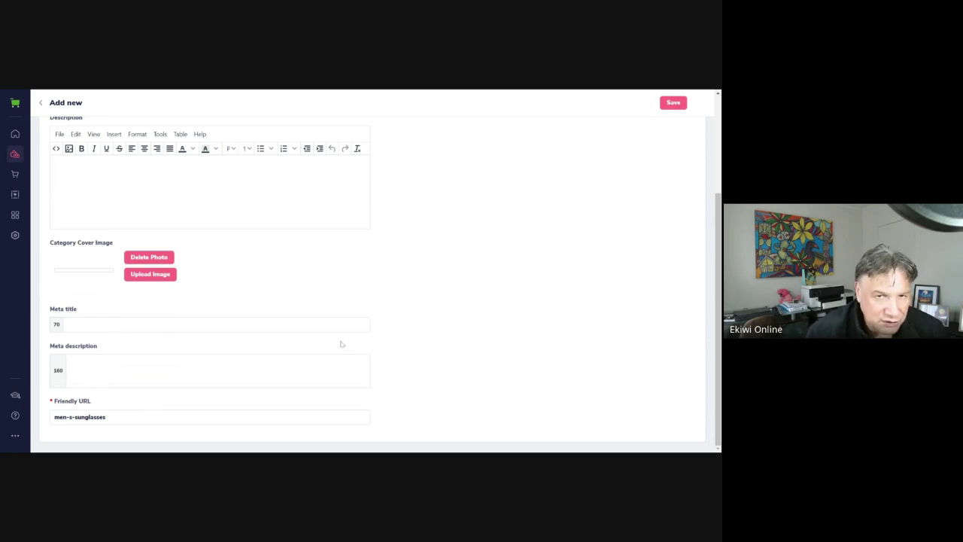
scroll(254, 260, "up", 2)
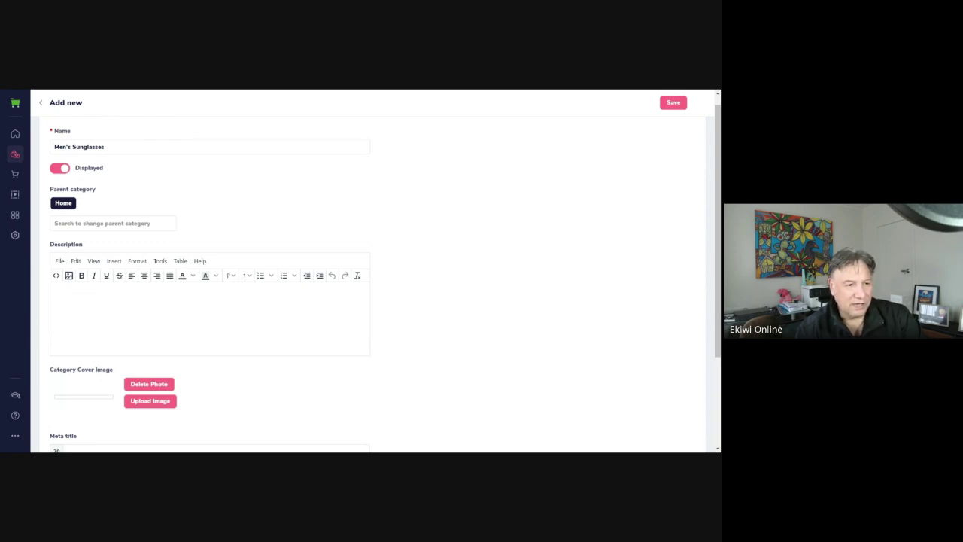
scroll(243, 243, "down", 3)
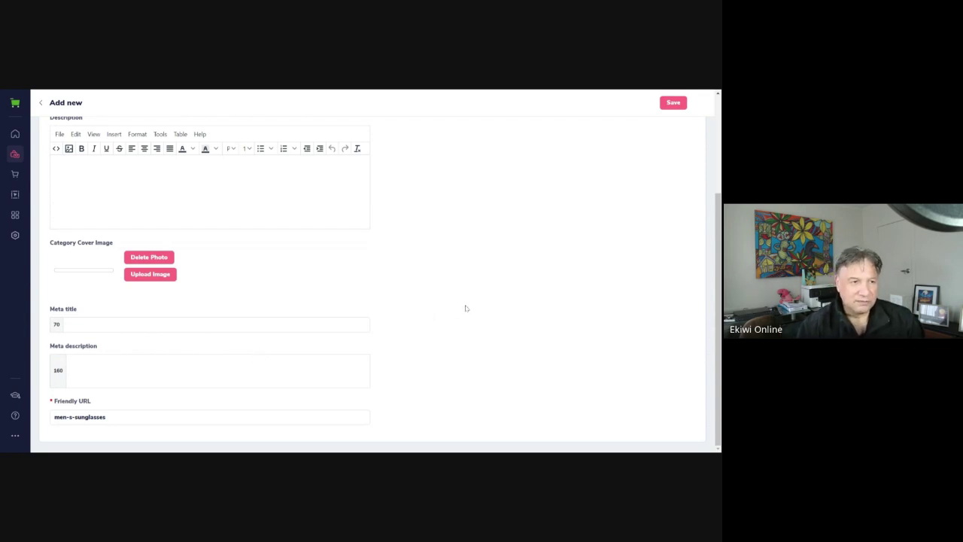
scroll(295, 340, "up", 3)
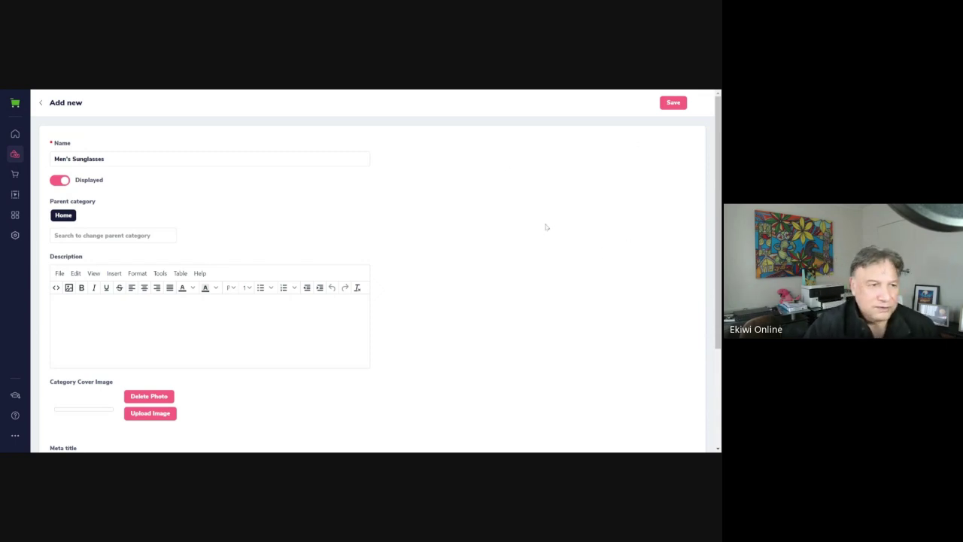
scroll(515, 254, "down", 1)
scroll(514, 255, "down", 2)
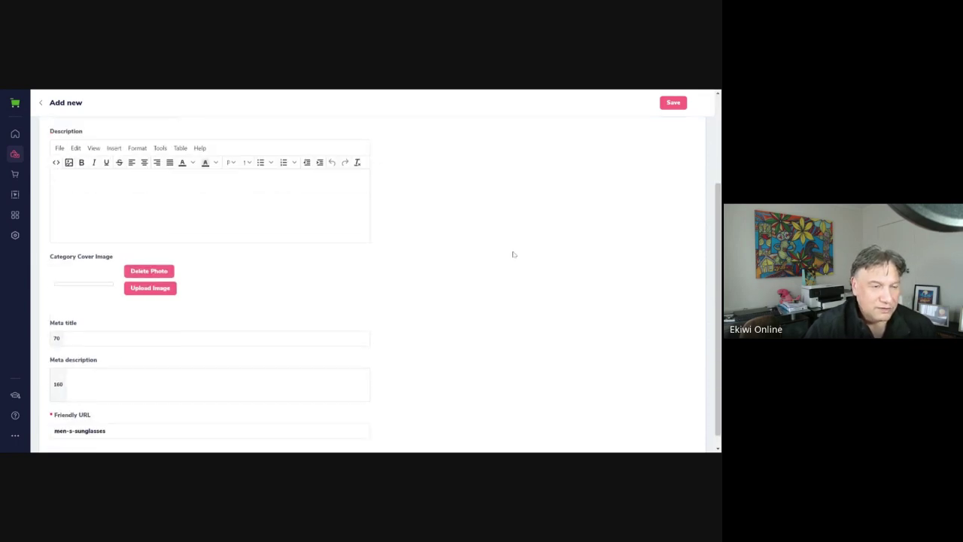
scroll(516, 276, "up", 2)
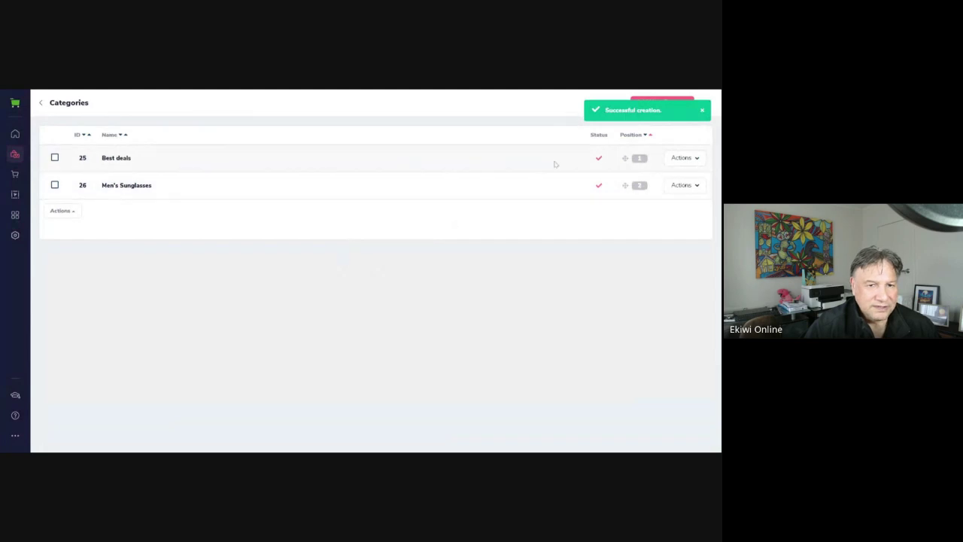
Create and save a displayed category named "Women's Sunglasses" under the Home parent category.
left_click(704, 112)
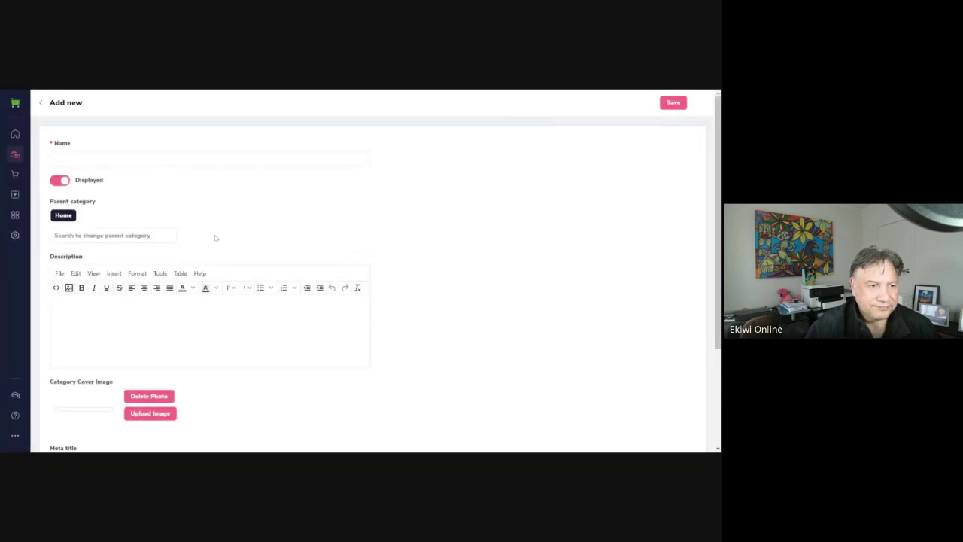
left_click(98, 159)
type("Women")
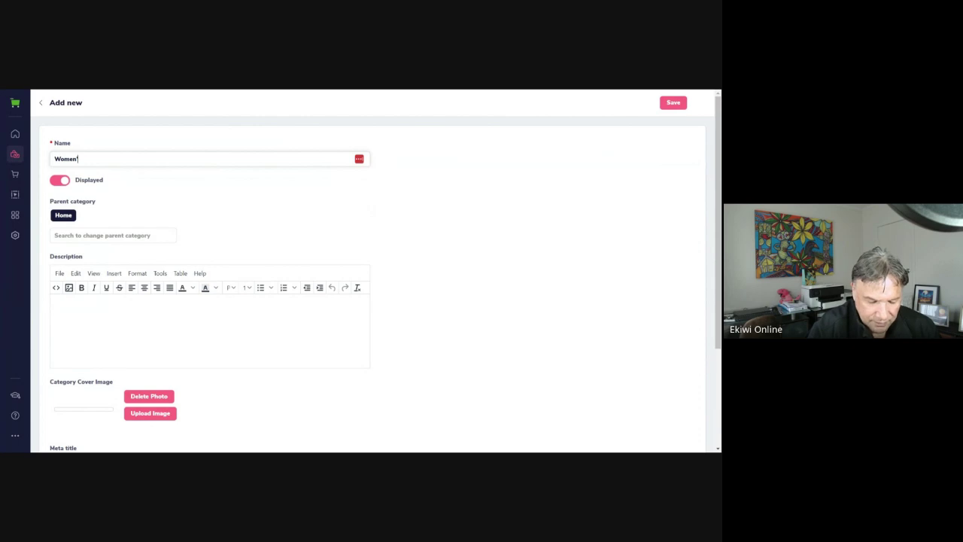
type("'s Sunglasses")
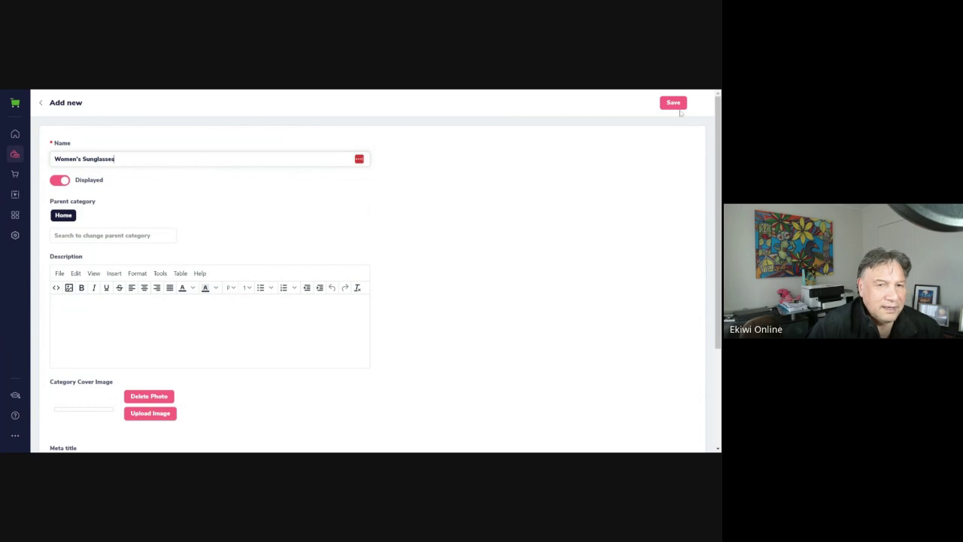
scroll(213, 263, "down", 3)
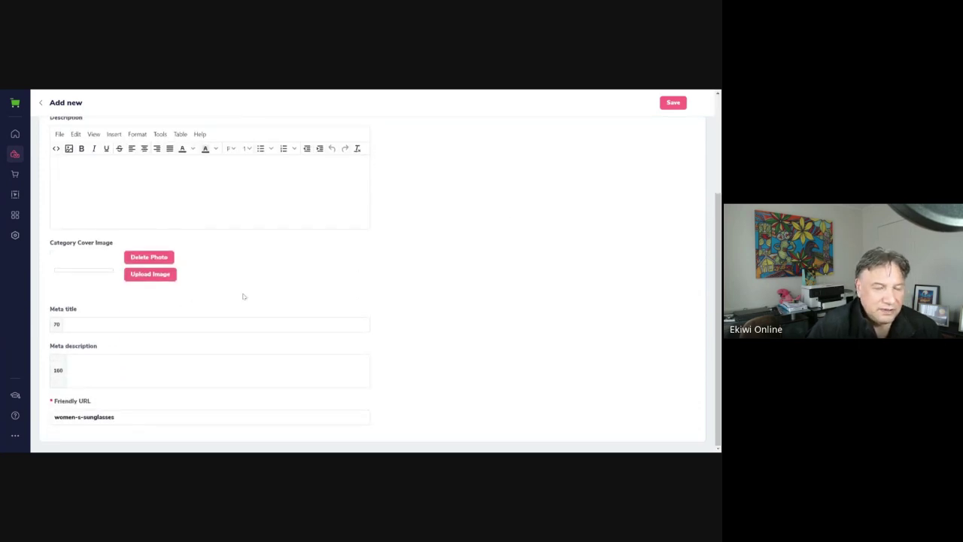
scroll(602, 219, "up", 3)
left_click(670, 105)
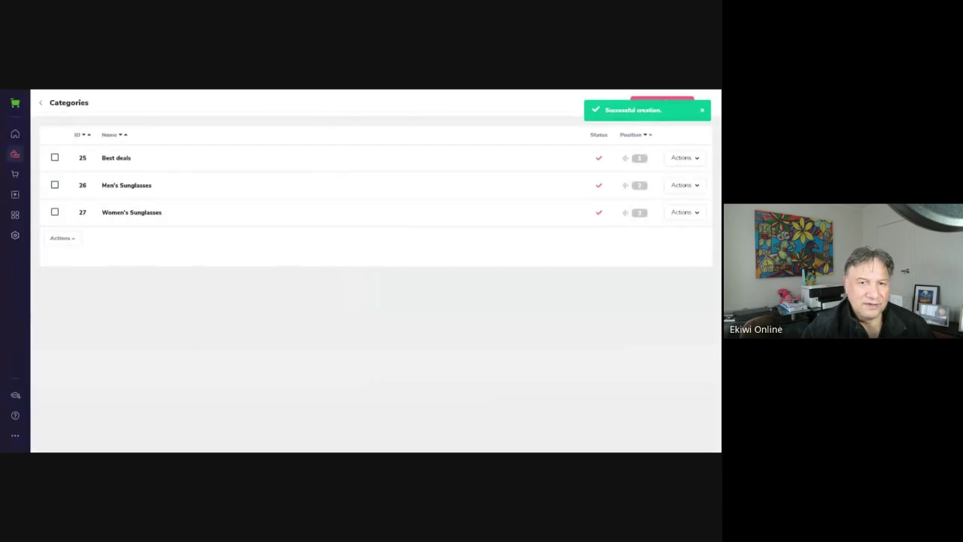
Add another category named "Eco-Friendly Sunglasses" under Home and save it.
left_click(704, 112)
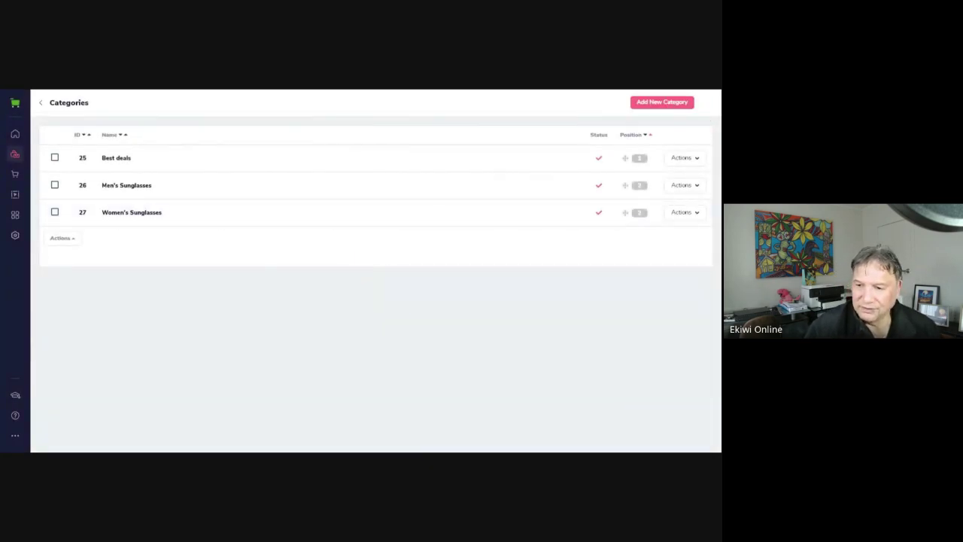
left_click(15, 102)
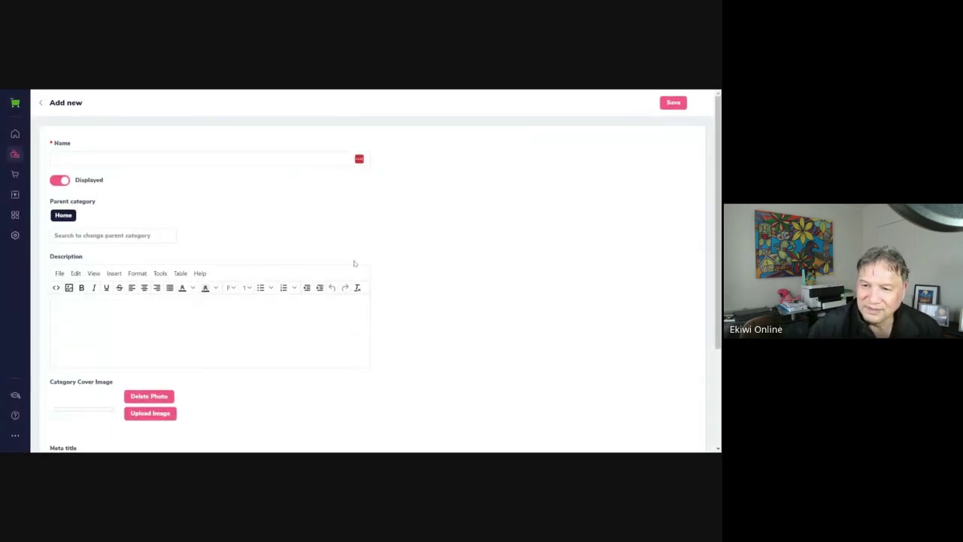
left_click(55, 159)
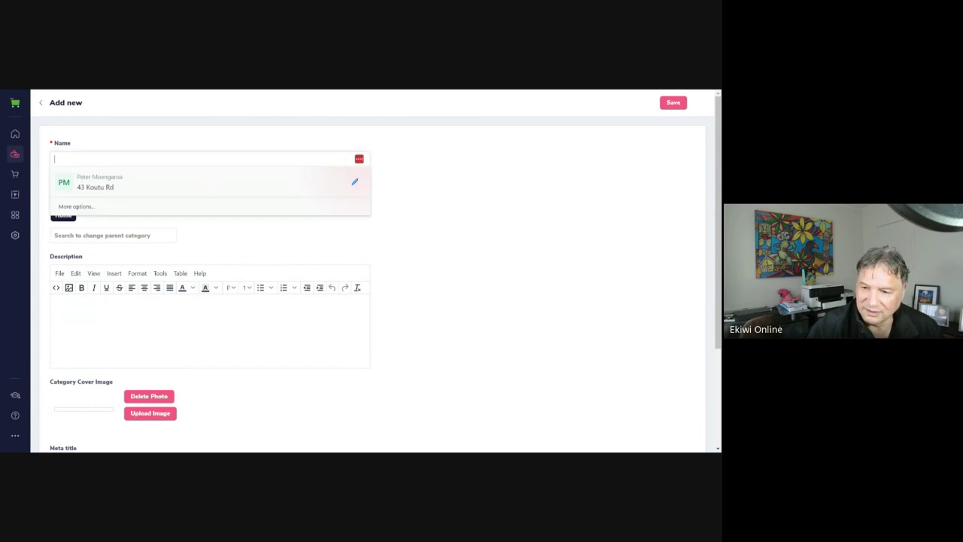
left_click(534, 143)
left_click(235, 158)
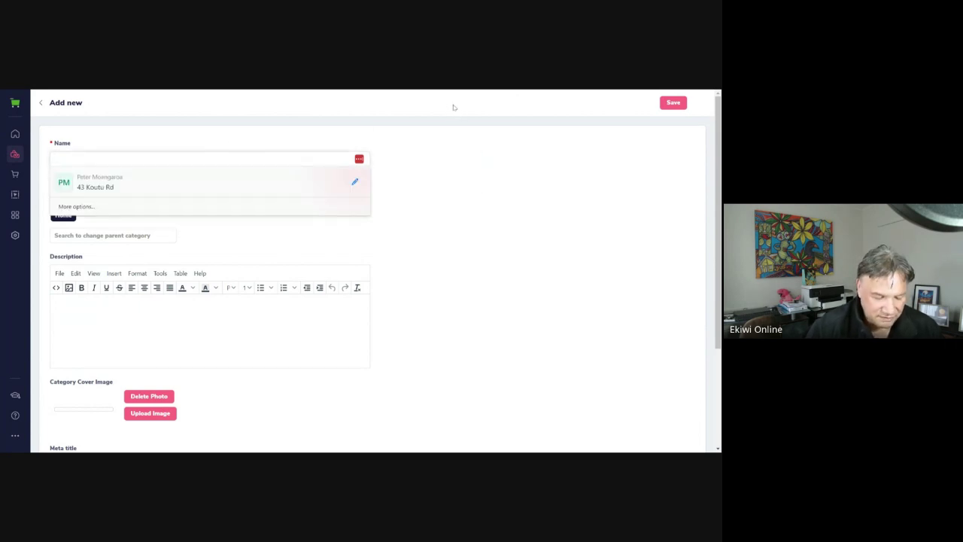
type("Eco")
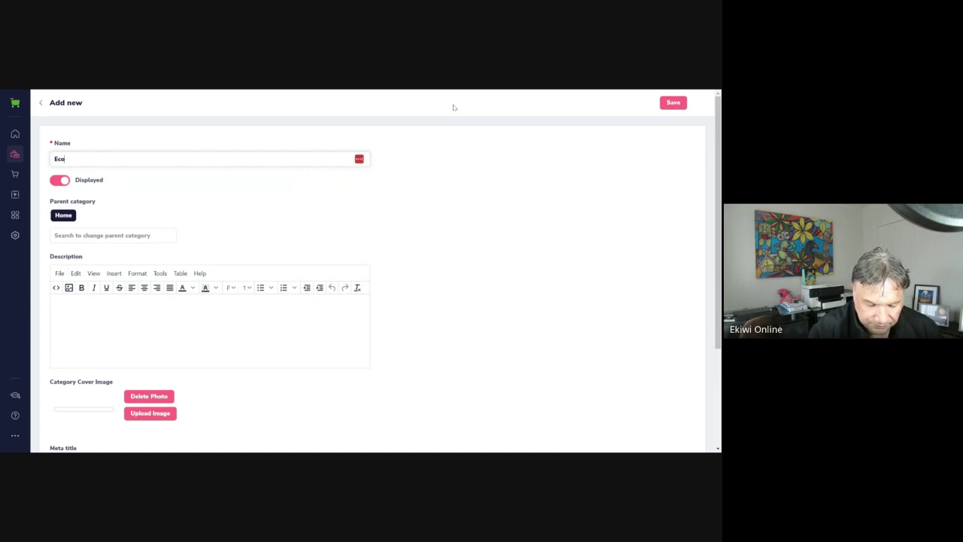
type("-Friendly Sunglasses")
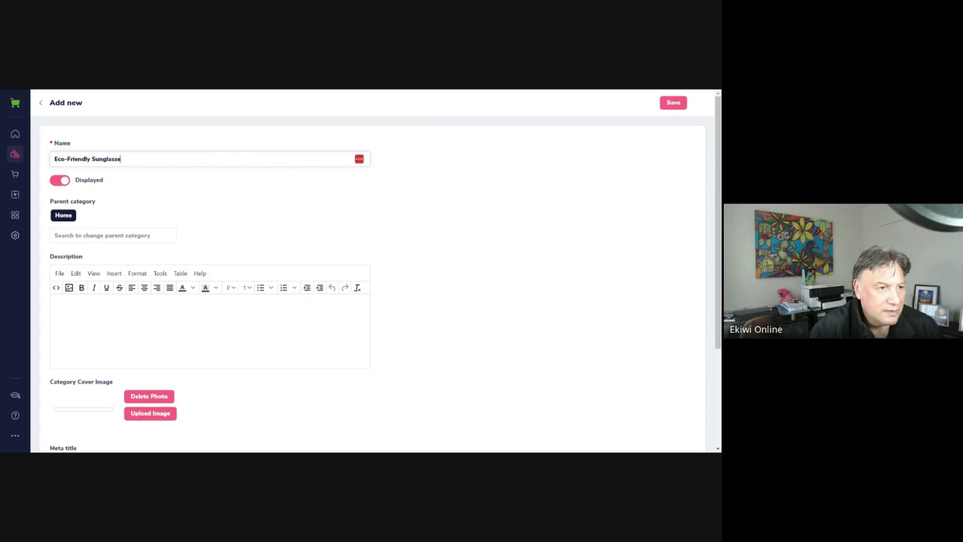
left_click(674, 103)
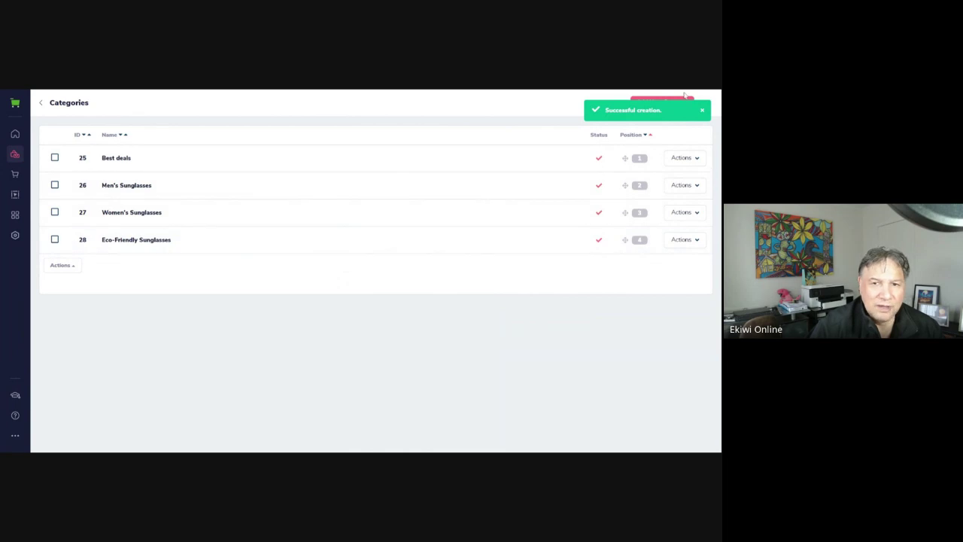
Add a category named "Unisex Sunglasses" under Home, save it and dismiss the notification.
left_click(703, 111)
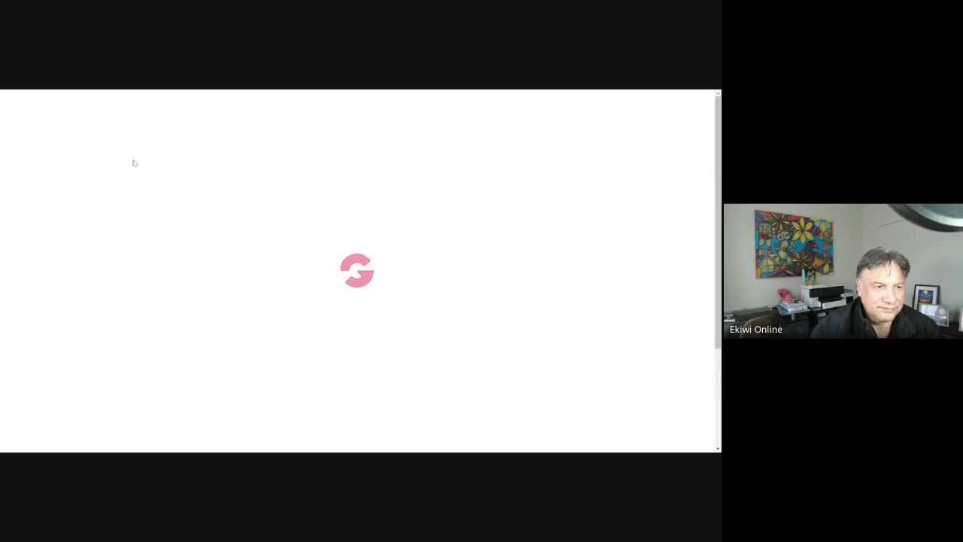
left_click(158, 159)
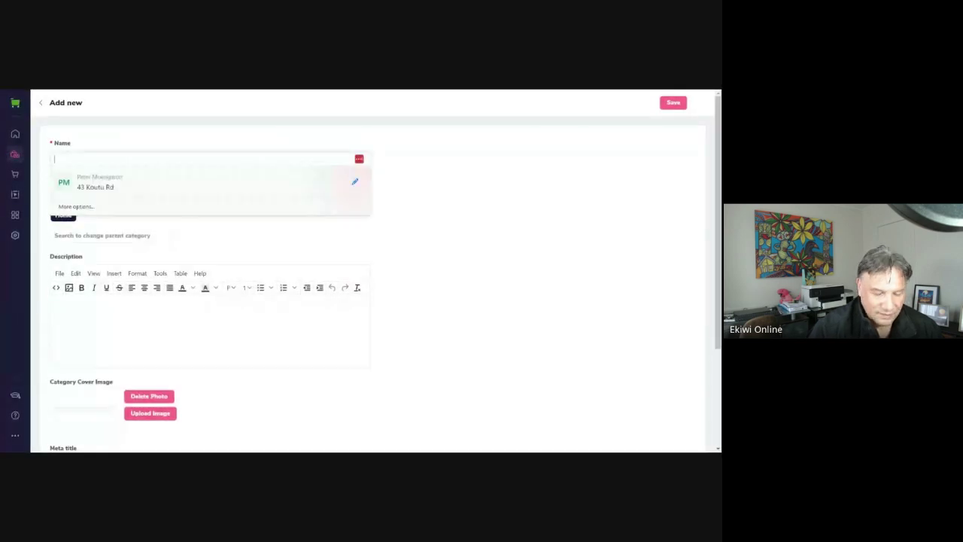
type("Uni")
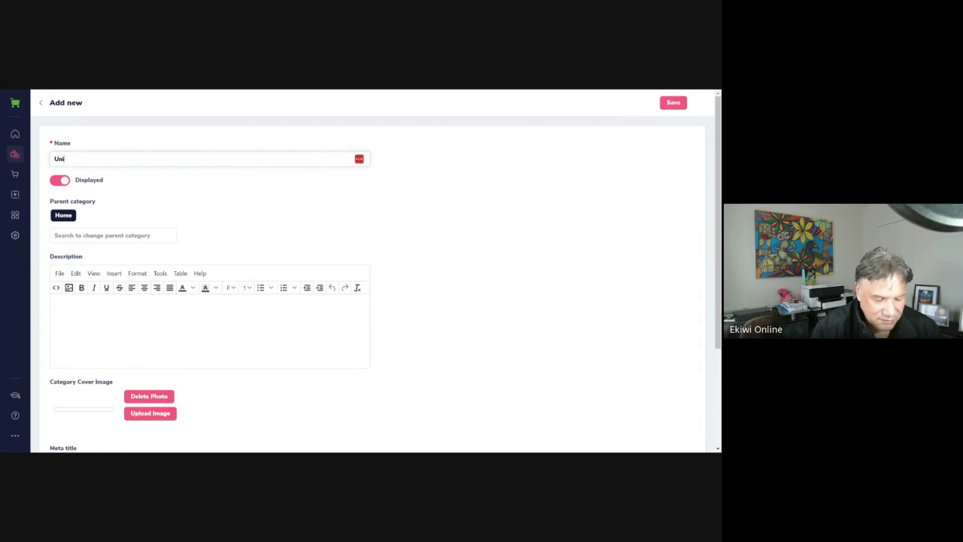
type("sex Sunglasses")
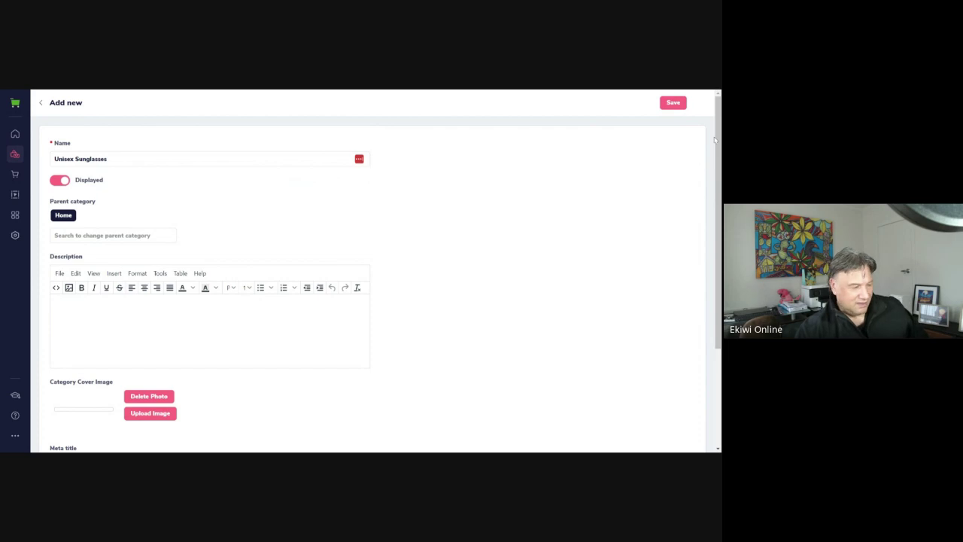
left_click(673, 102)
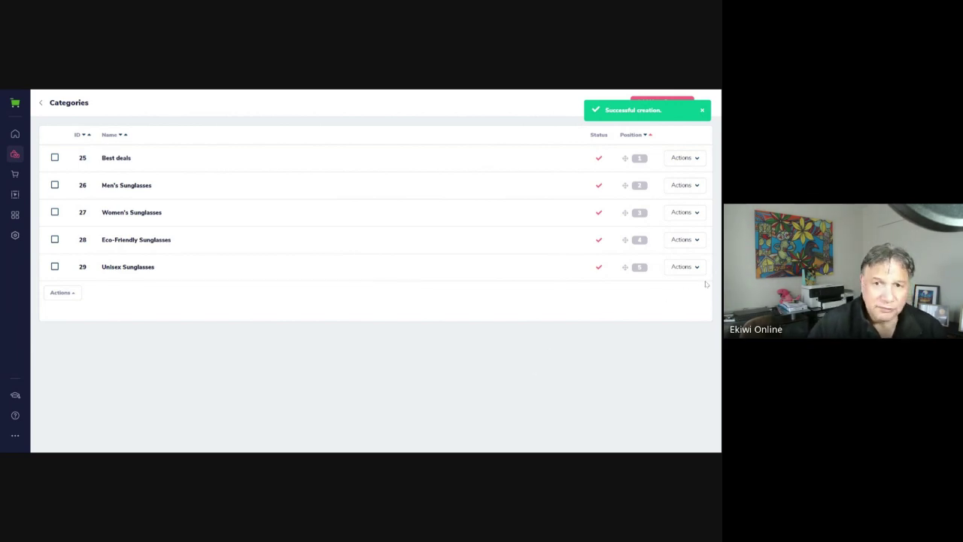
left_click(703, 112)
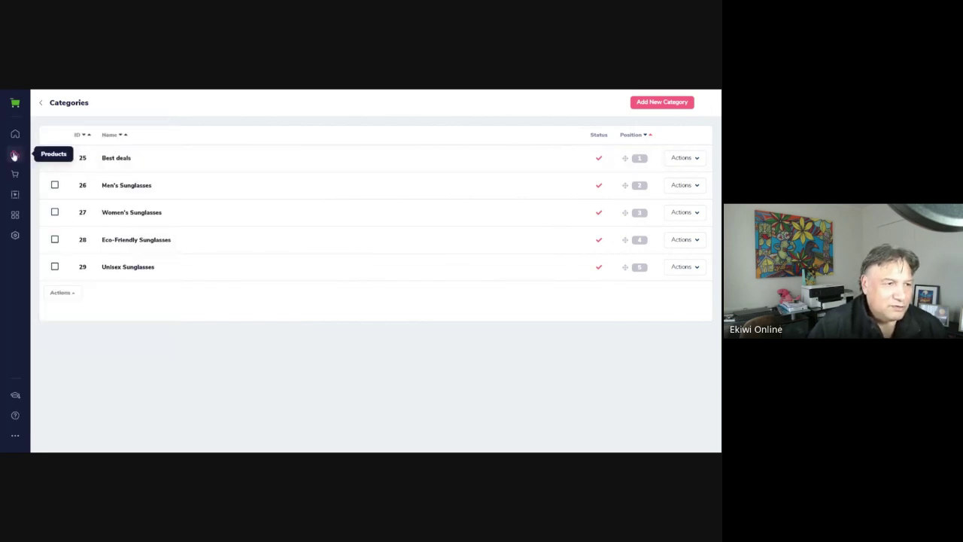
mouse_move(13, 155)
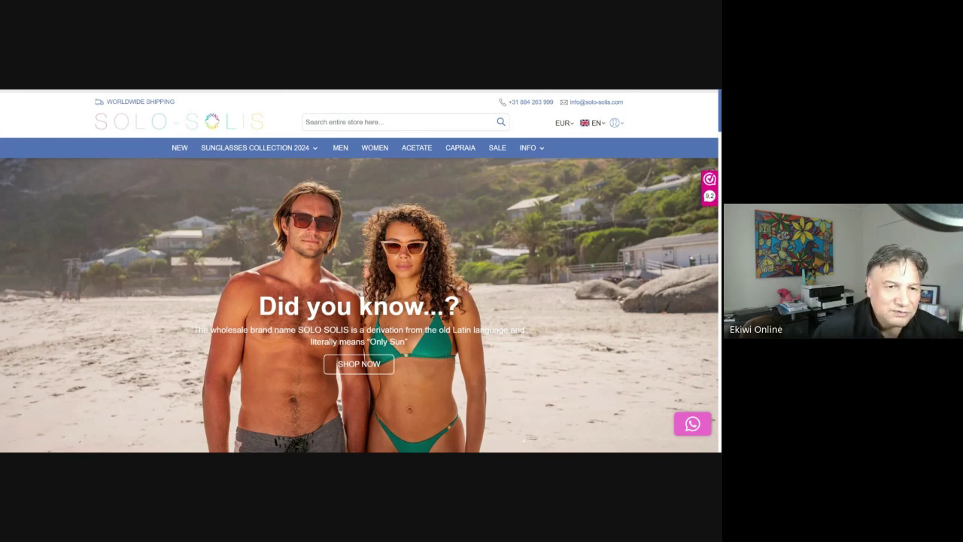
On the Solo-Solis wholesale site, look through the men's and women's sunglasses listings.
left_click(343, 150)
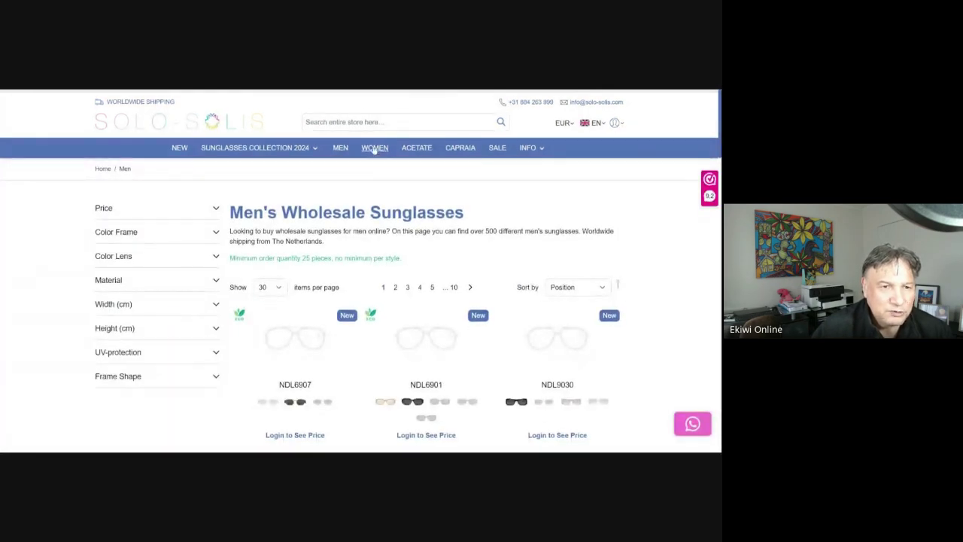
left_click(375, 148)
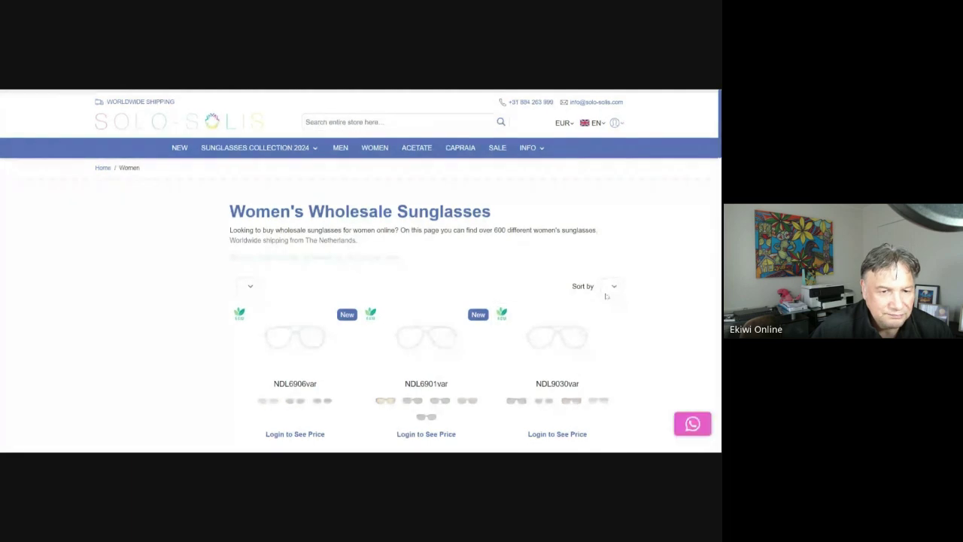
scroll(606, 296, "down", 5)
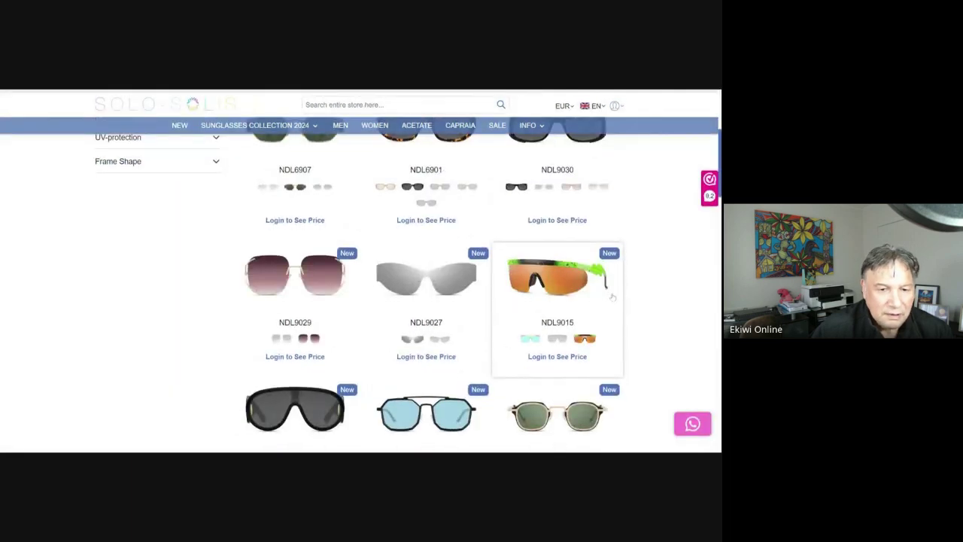
Look through more of the women's wholesale sunglasses listings and open the red NDL6897 product page.
scroll(613, 297, "down", 3)
scroll(656, 288, "up", 6)
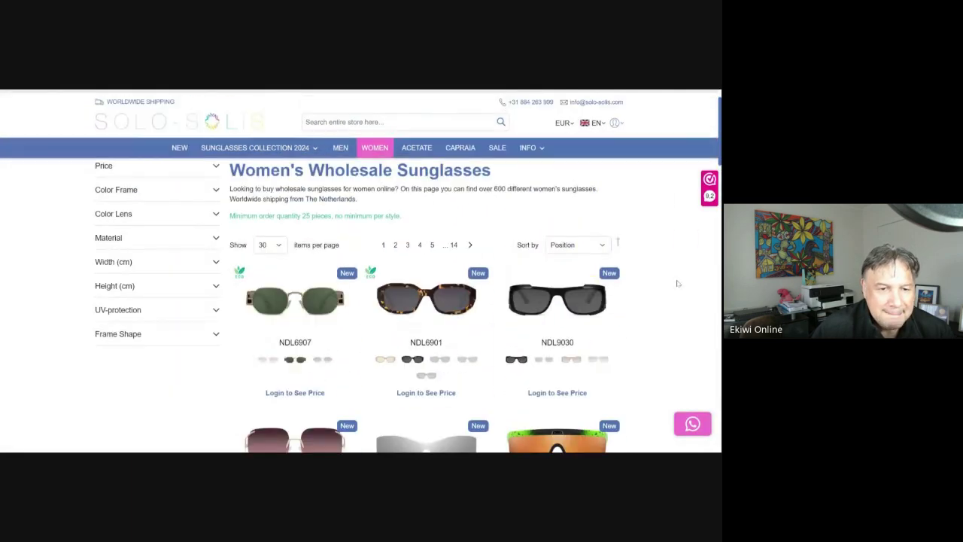
scroll(678, 284, "down", 6)
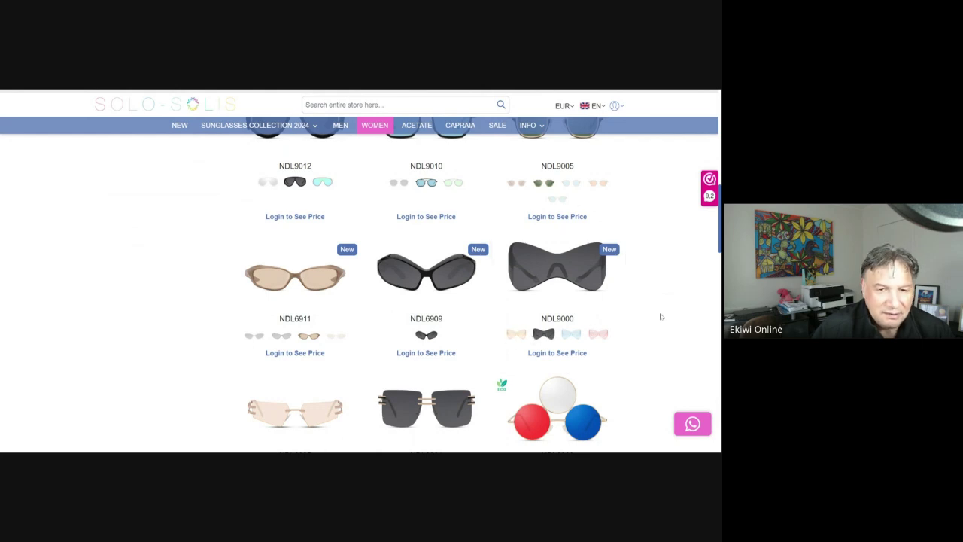
scroll(661, 317, "down", 7)
scroll(661, 317, "down", 1)
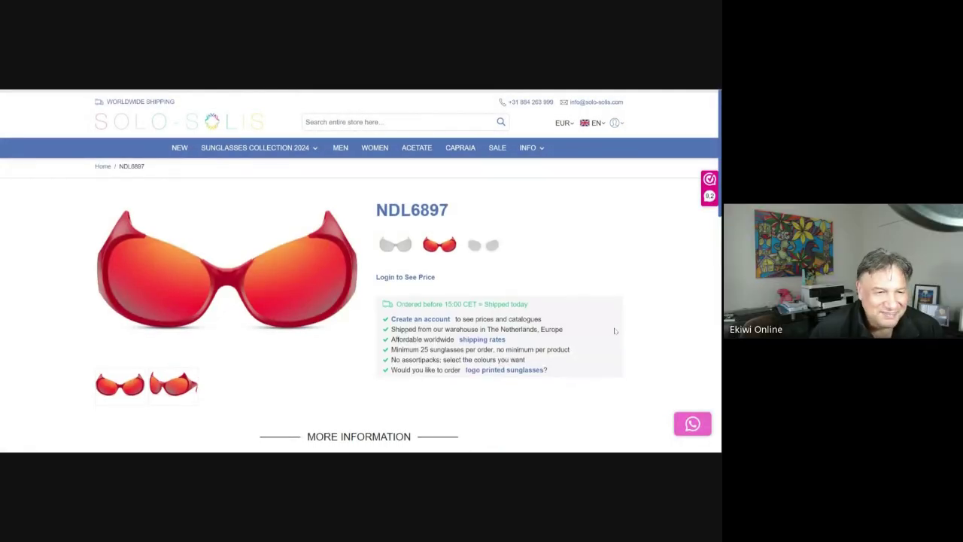
Review the NDL6897 product page and view its front and angled photos, including enlarged.
scroll(595, 367, "down", 2)
scroll(599, 367, "up", 2)
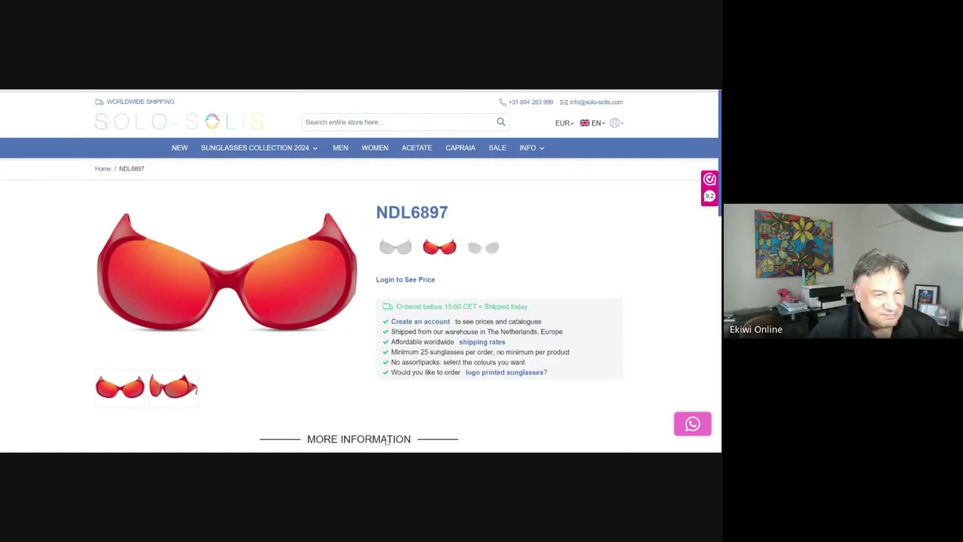
scroll(372, 390, "down", 6)
scroll(407, 379, "up", 6)
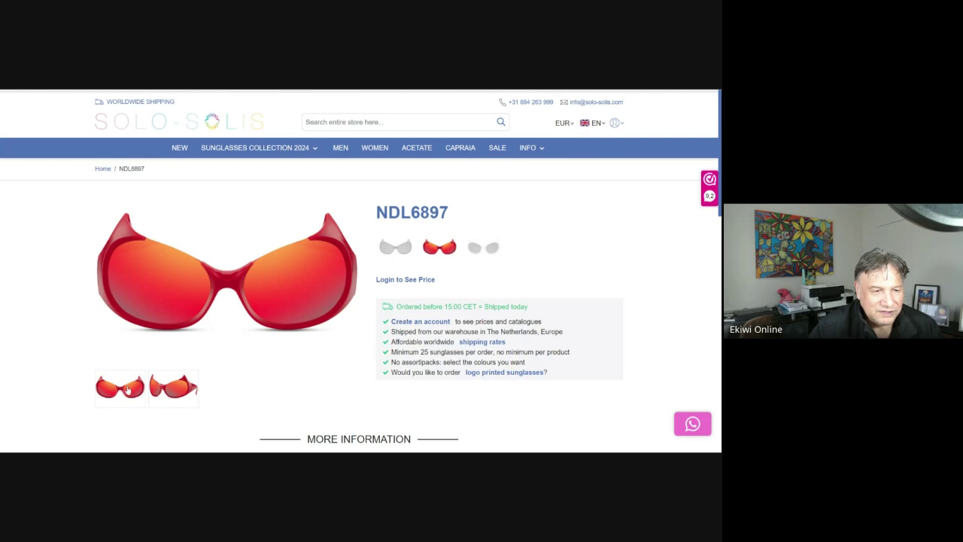
left_click(179, 392)
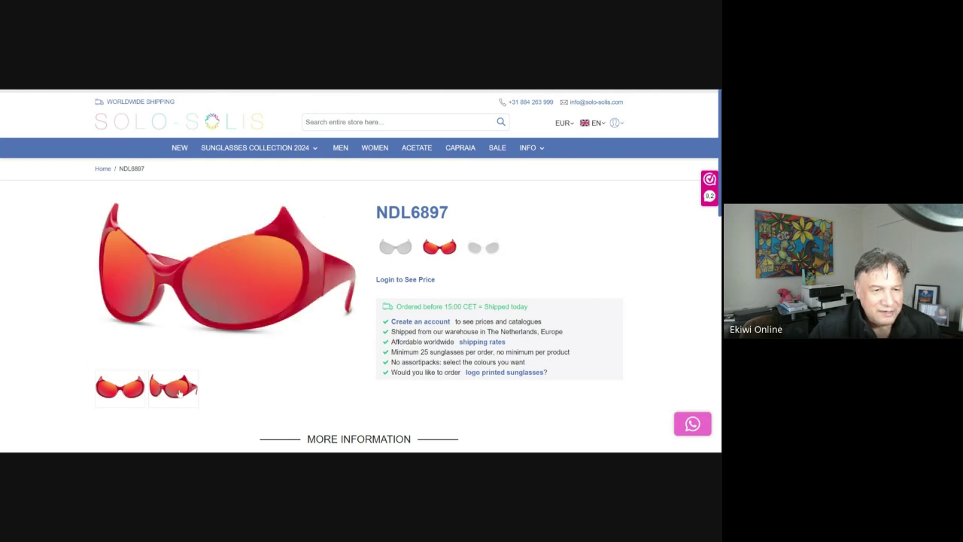
left_click(119, 390)
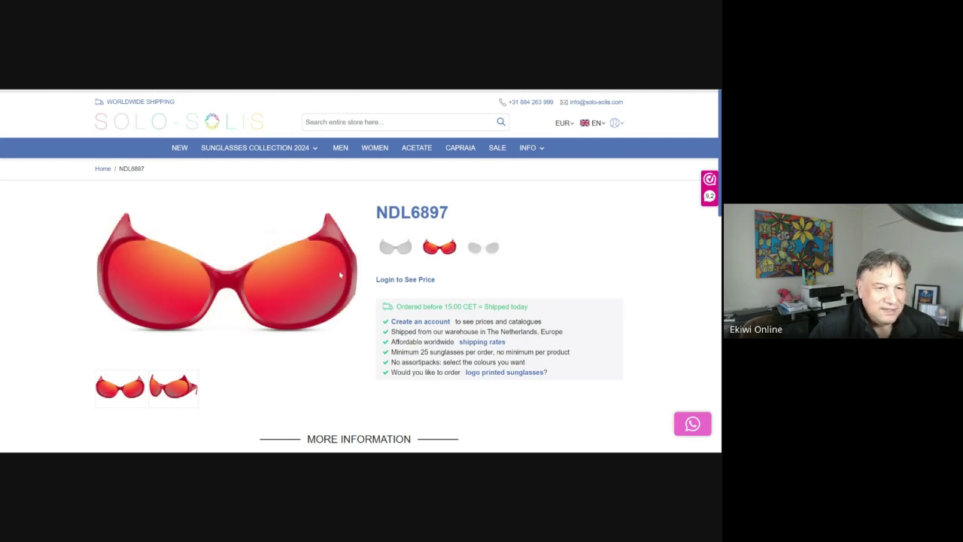
left_click(264, 270)
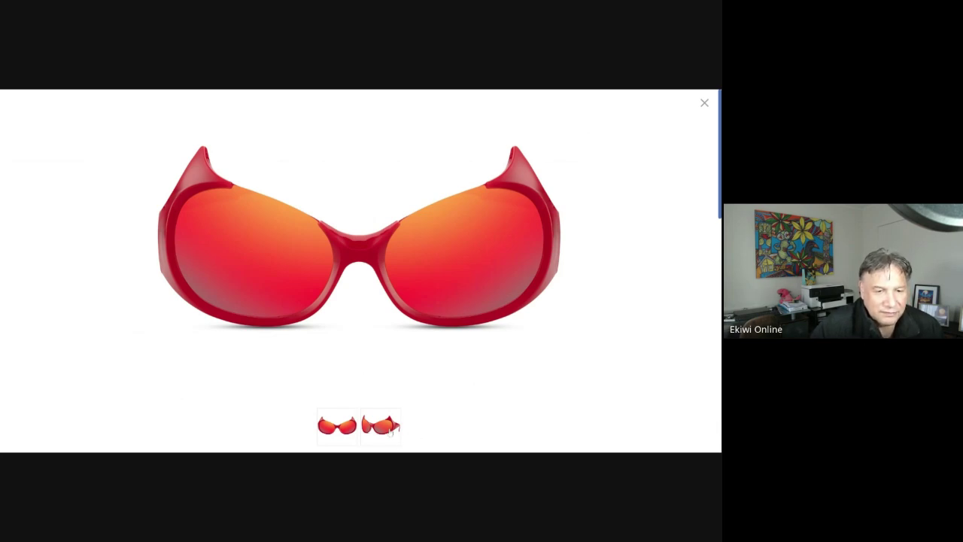
left_click(394, 418)
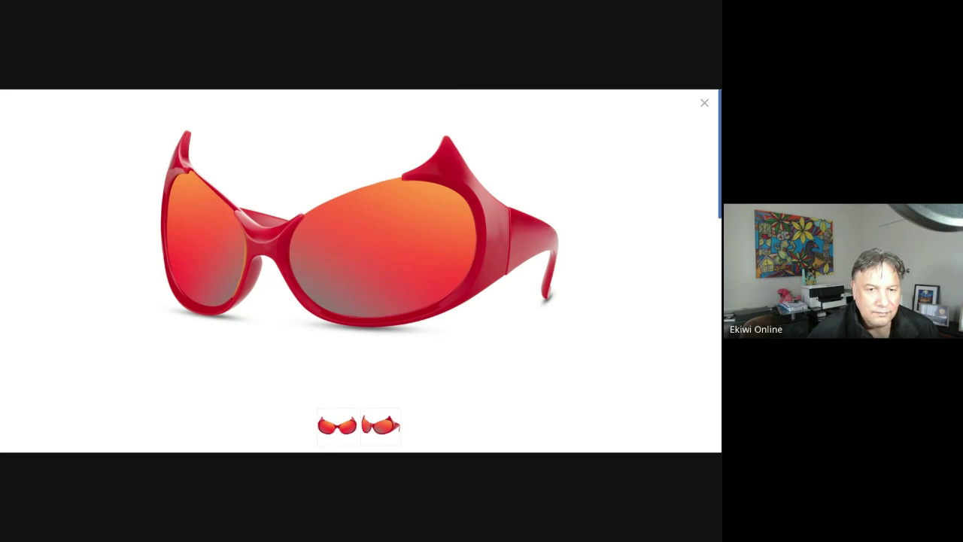
left_click(705, 104)
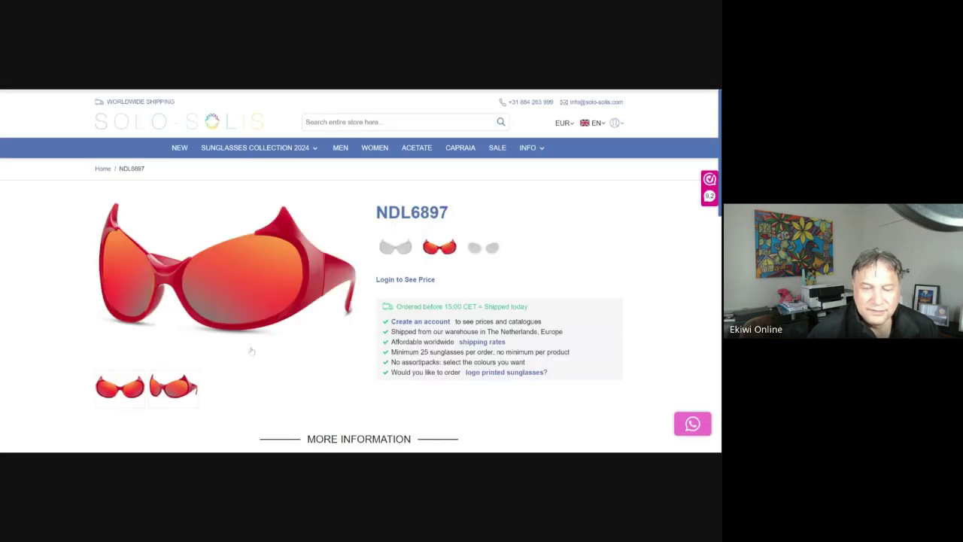
Examine the NDL6897 specifications under More Information along with the ordering terms.
scroll(508, 294, "down", 2)
scroll(508, 294, "up", 2)
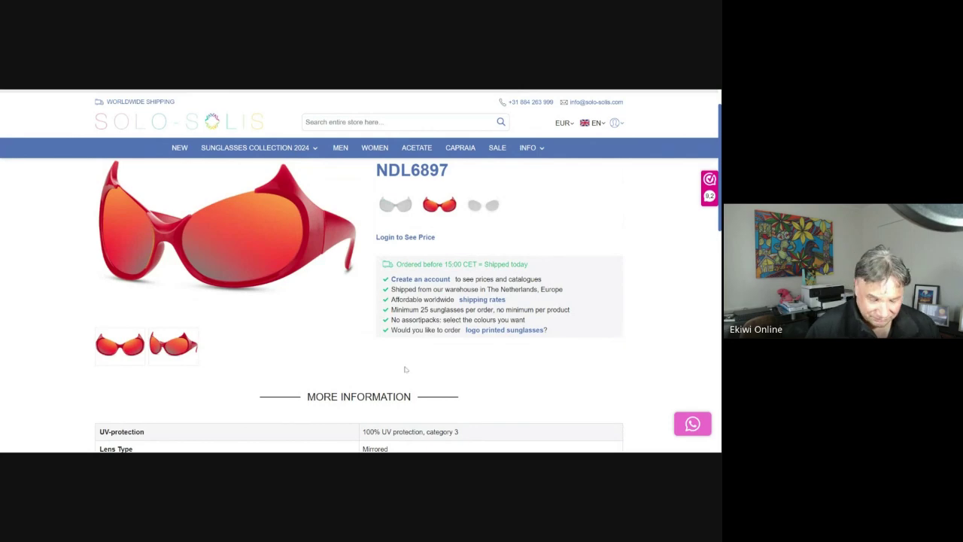
scroll(405, 366, "down", 2)
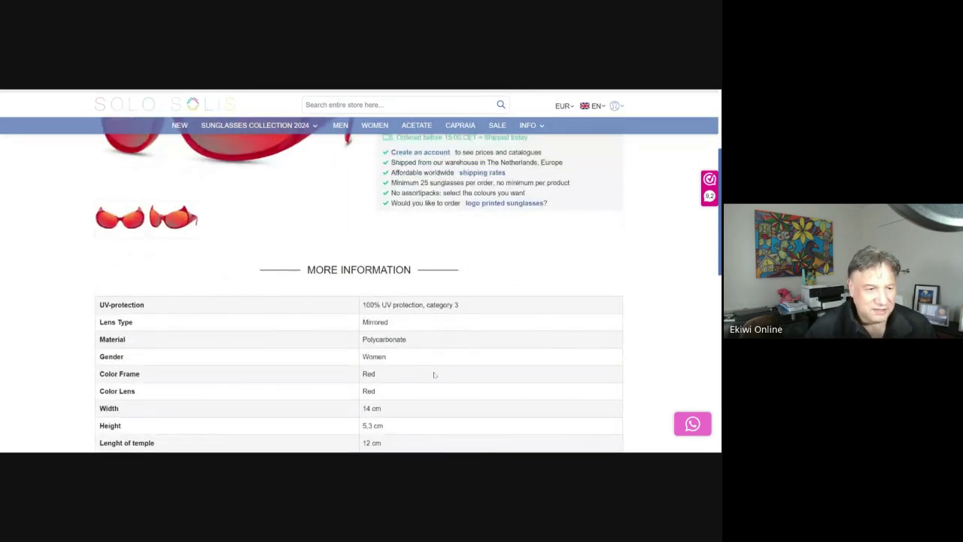
scroll(434, 375, "up", 2)
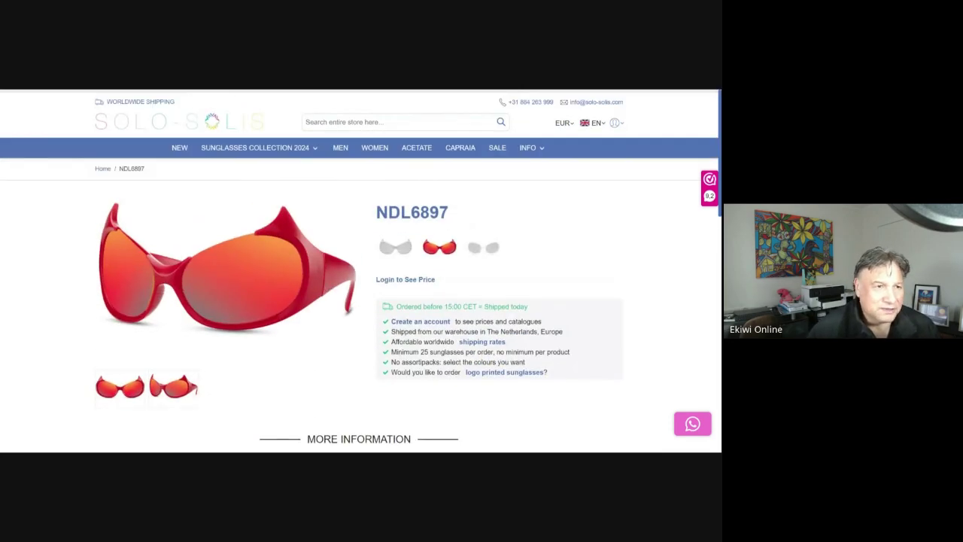
scroll(434, 373, "down", 7)
scroll(433, 375, "up", 8)
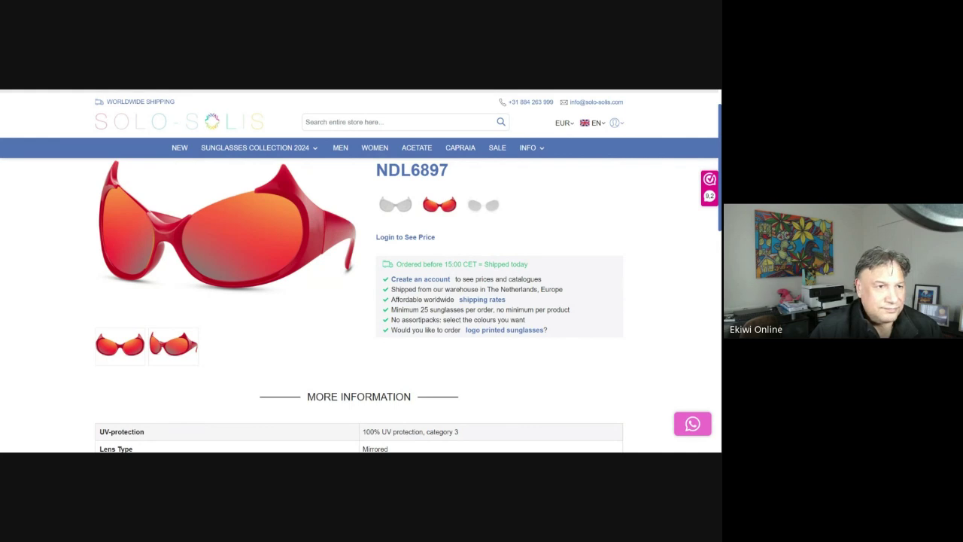
Switch to ChatGPT and begin a prompt with "You are a web designer and digital marketer".
key("ctrl+Tab")
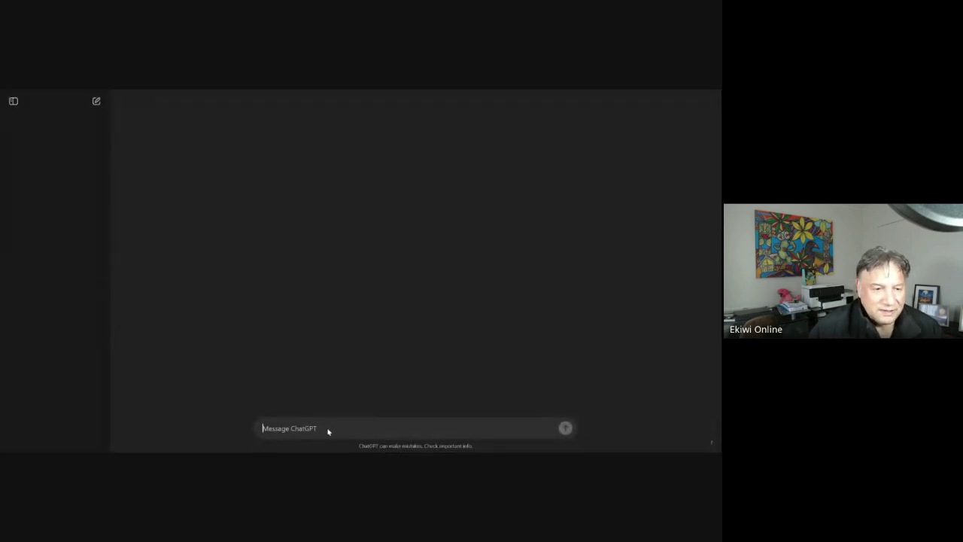
type("ou a")
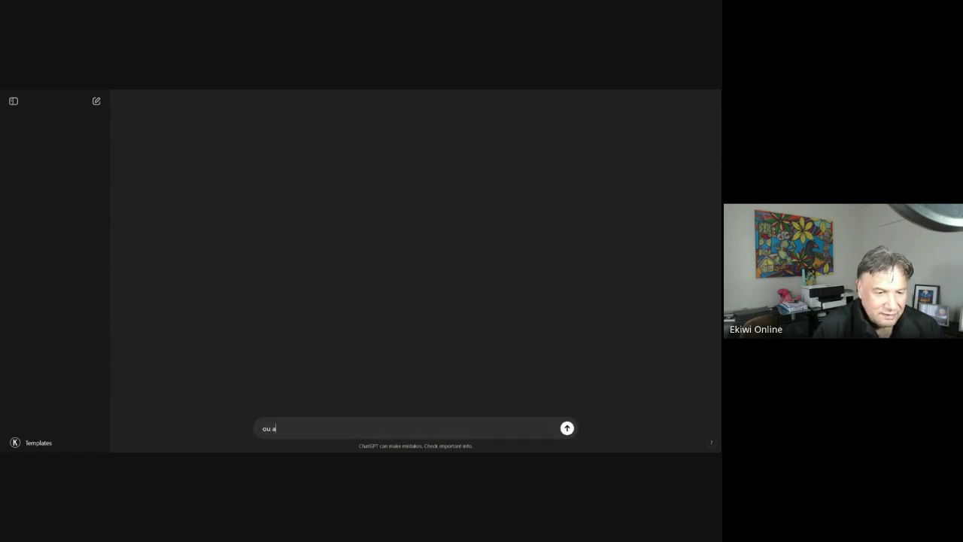
key("BackSpace")
key("BackSpace")
key("BackSpace")
key("BackSpace")
type("You are a ")
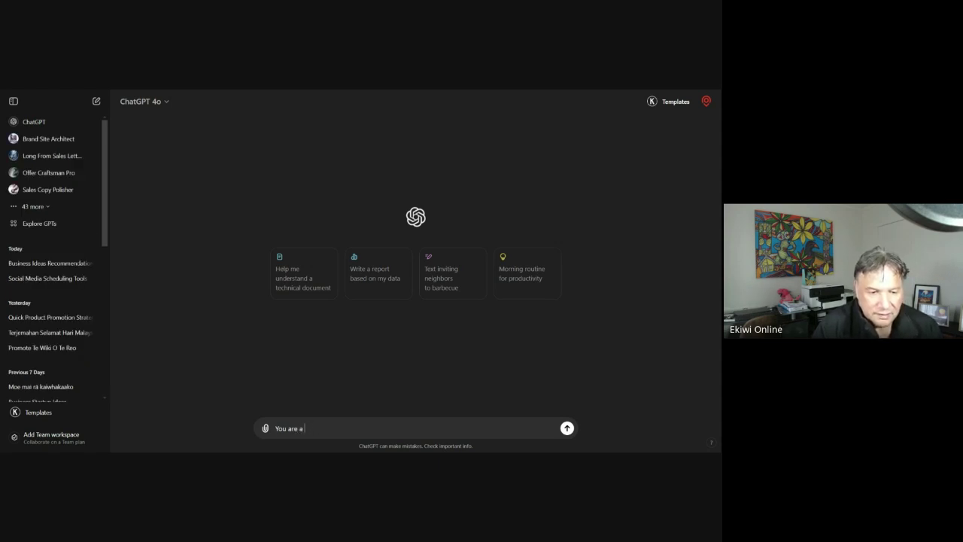
type("web de")
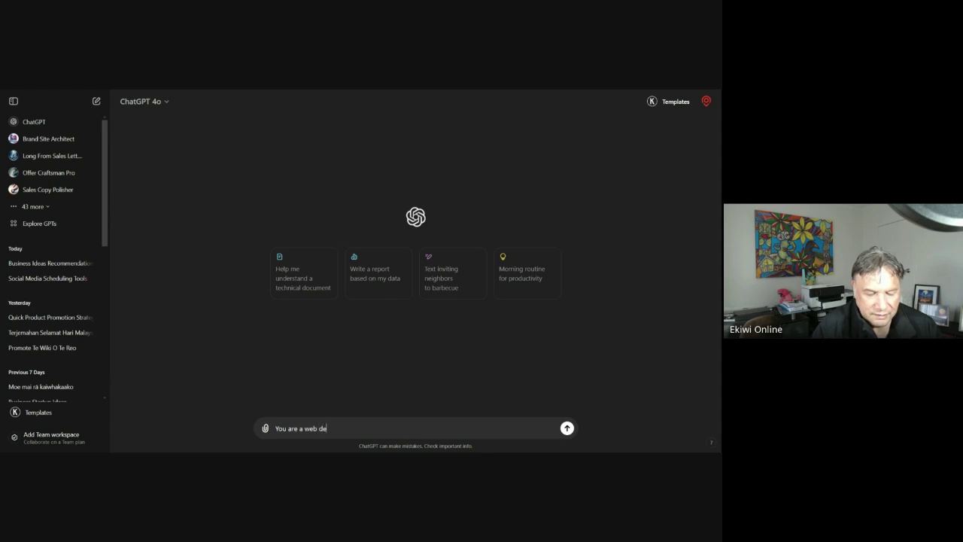
type("signer abn")
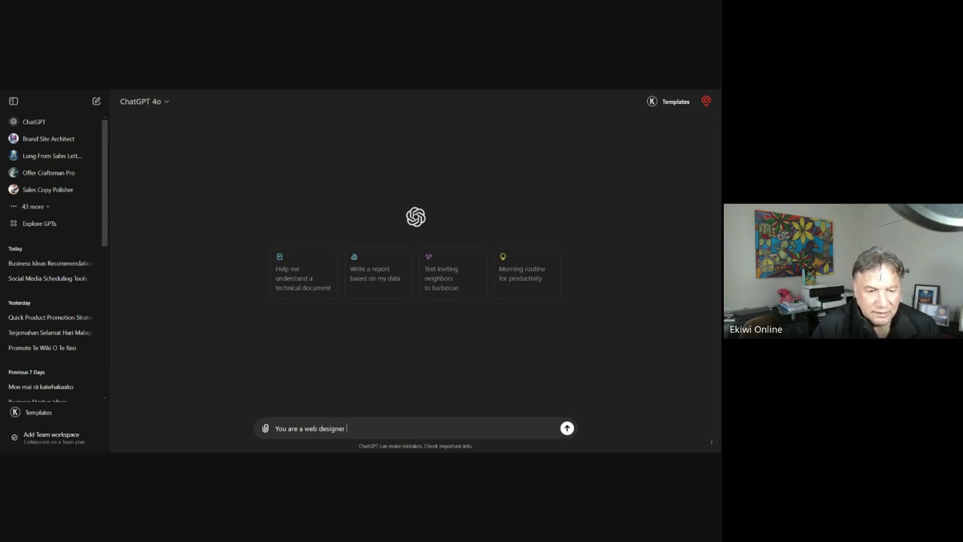
key("BackSpace")
key("BackSpace")
type("nd digital m,arketer")
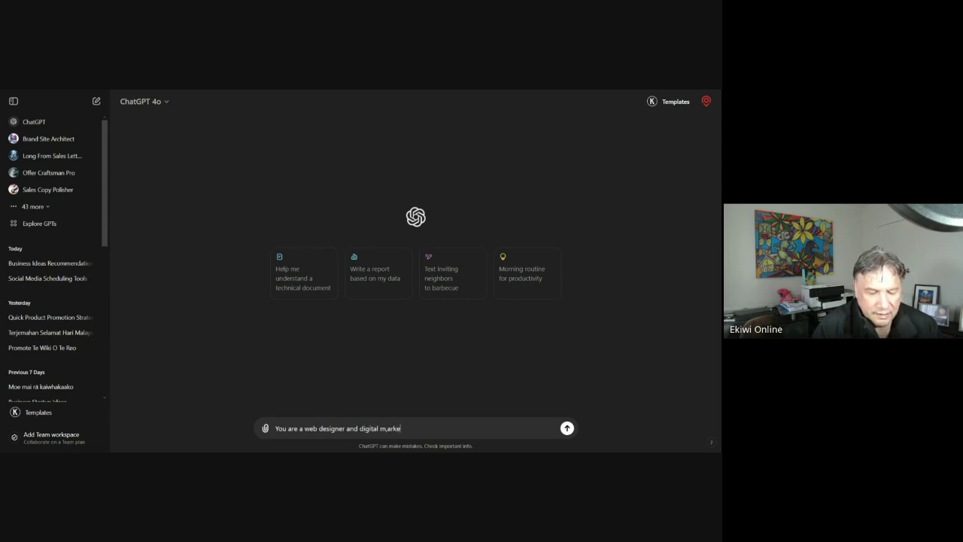
key("BackSpace")
key("BackSpace")
key("BackSpace")
key("BackSpace")
key("BackSpace")
key("BackSpace")
key("BackSpace")
key("BackSpace")
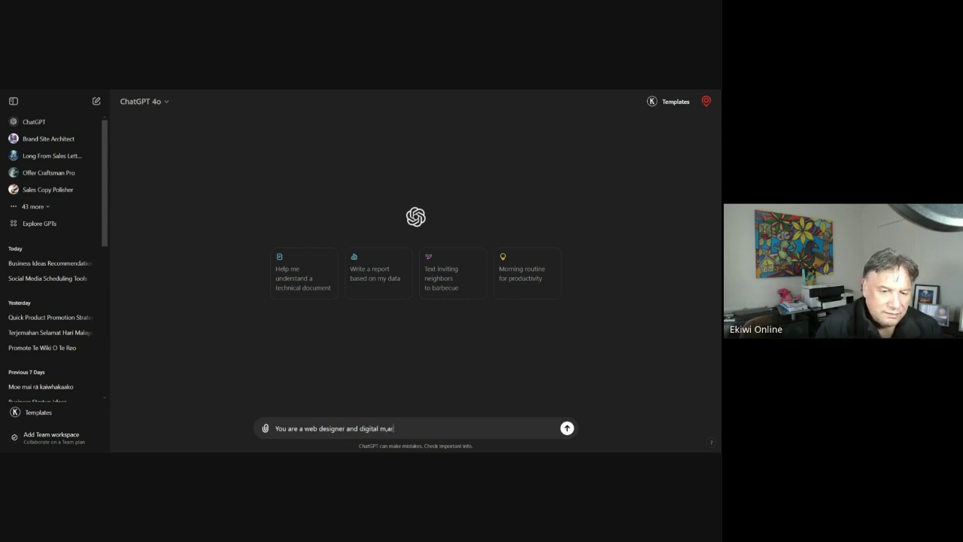
type("arkete")
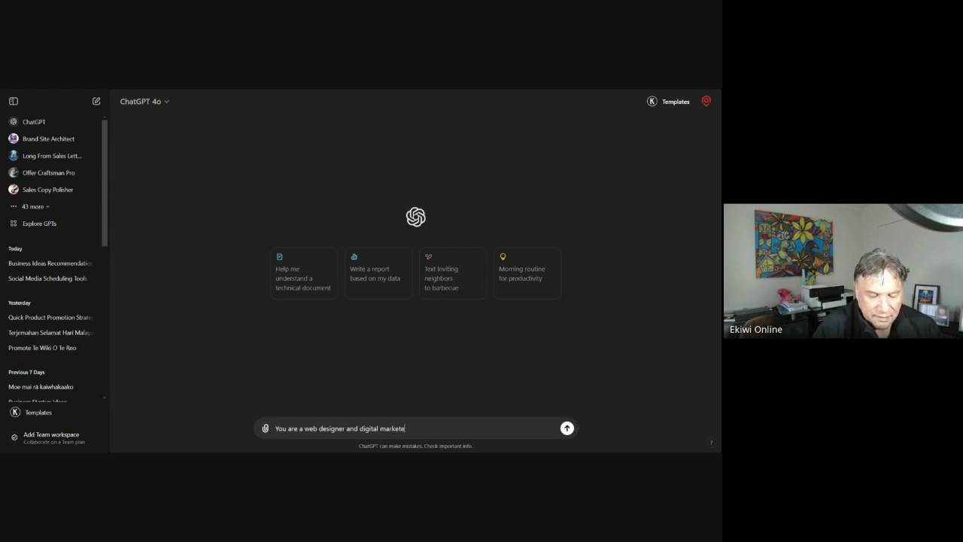
Complete the prompt with "and you have the ability to create content for product simply using the product url and images as a reference" and send it.
type("r, and you have the ability")
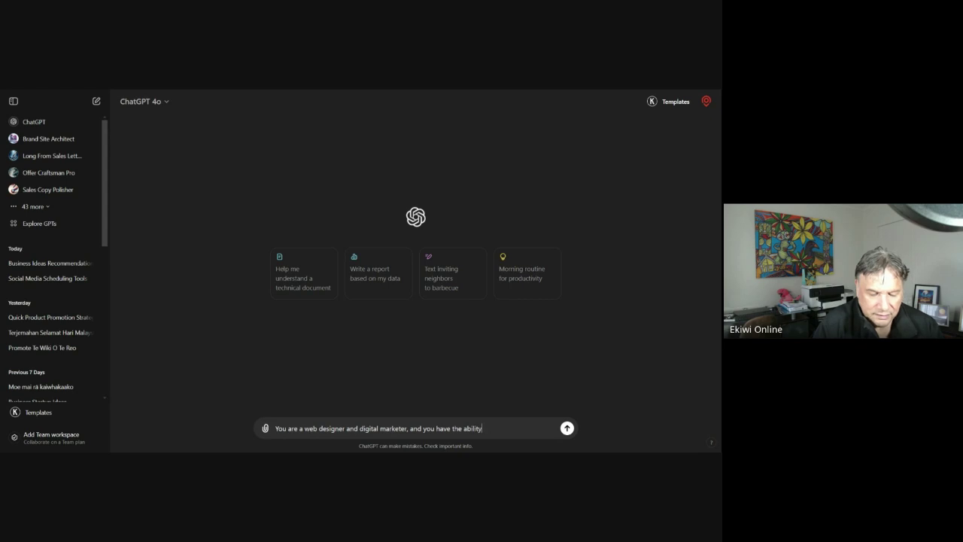
type(" to crea")
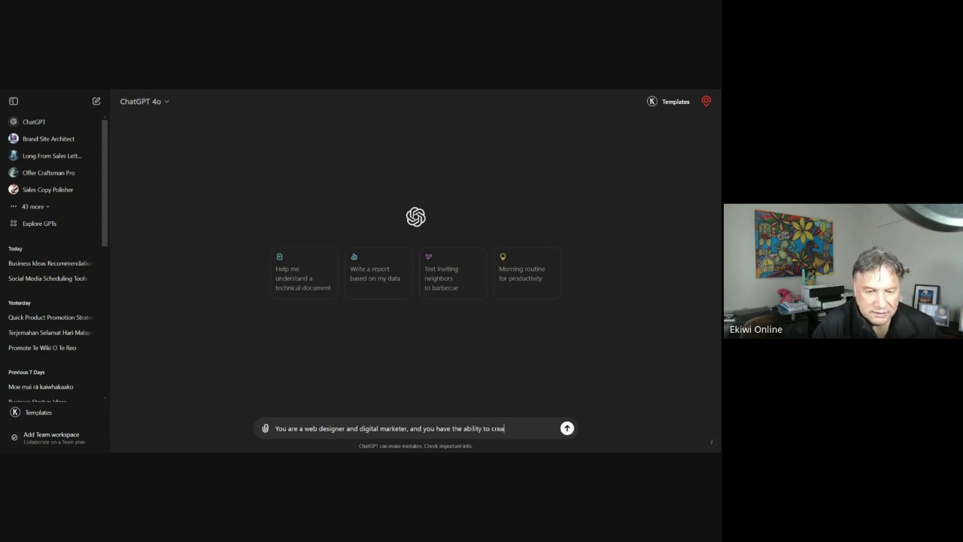
type("te cont")
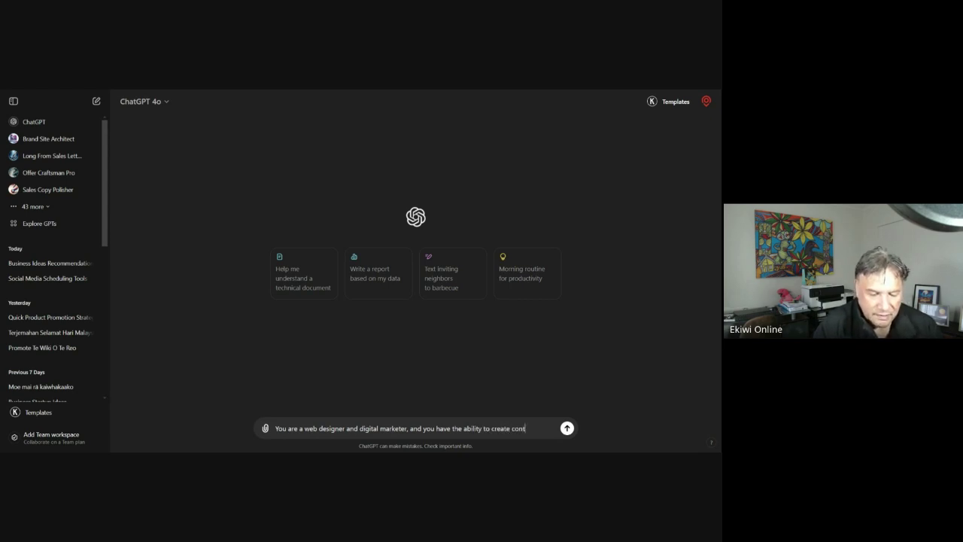
type("ent for")
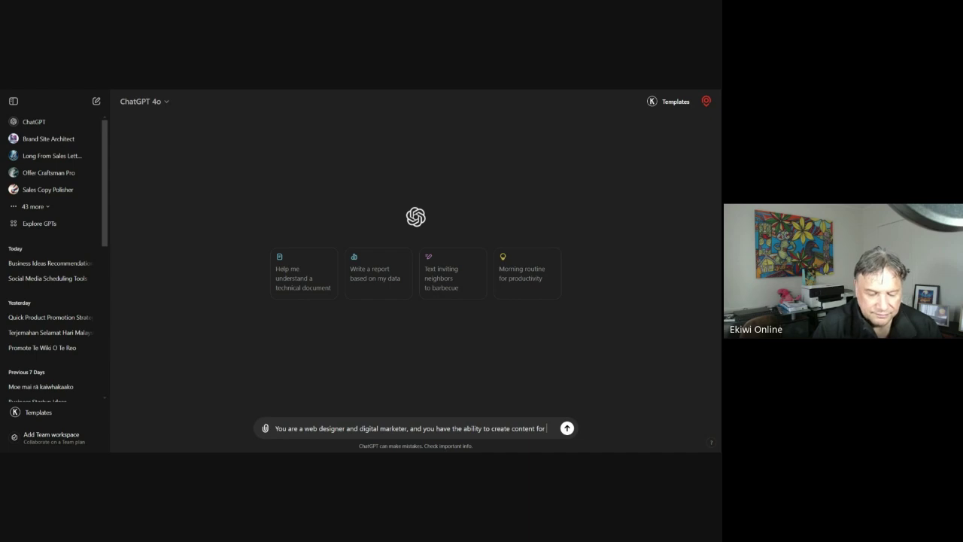
type(" product")
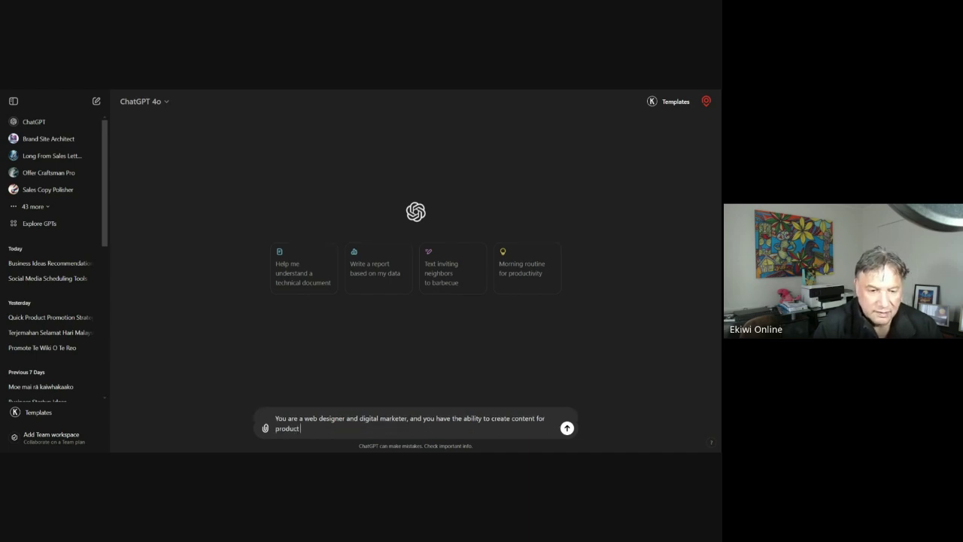
type(" simpl")
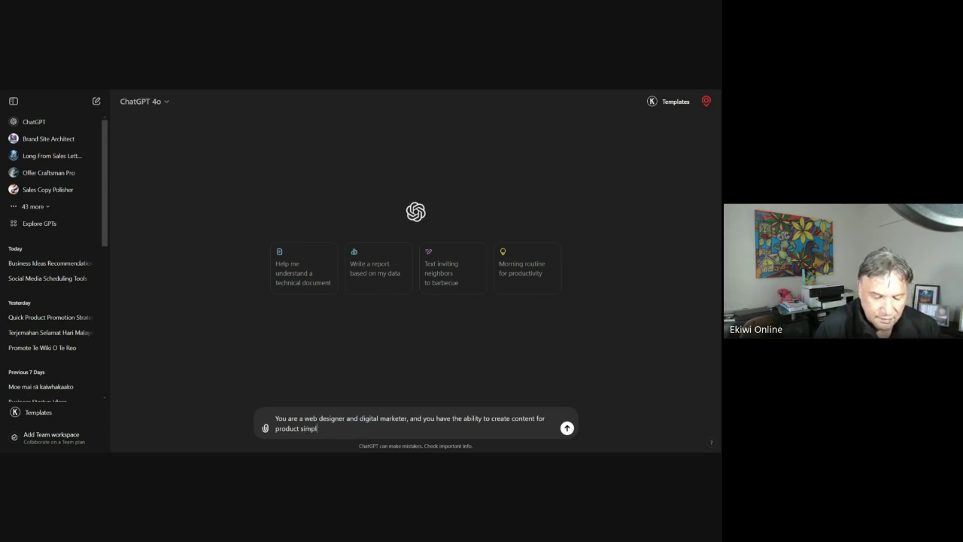
type("y usin")
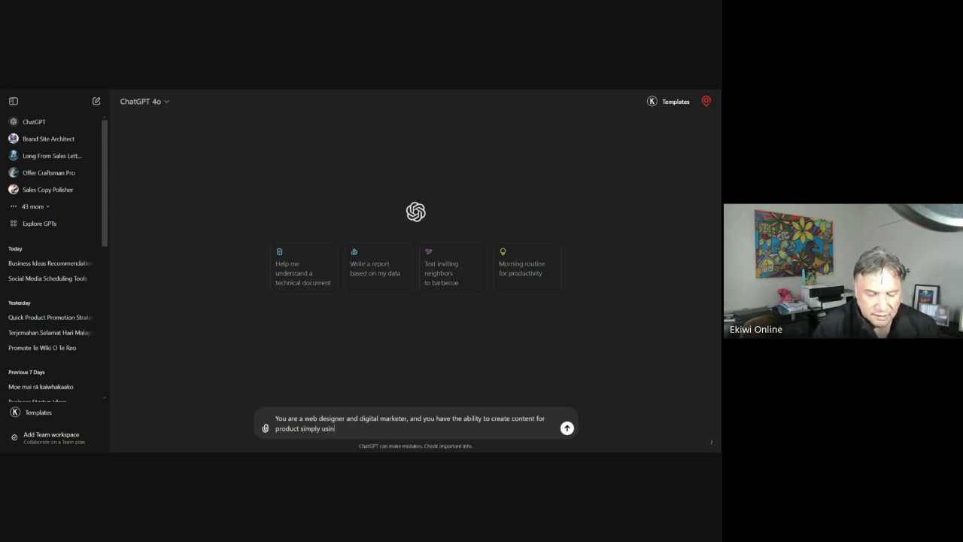
type("g the product ")
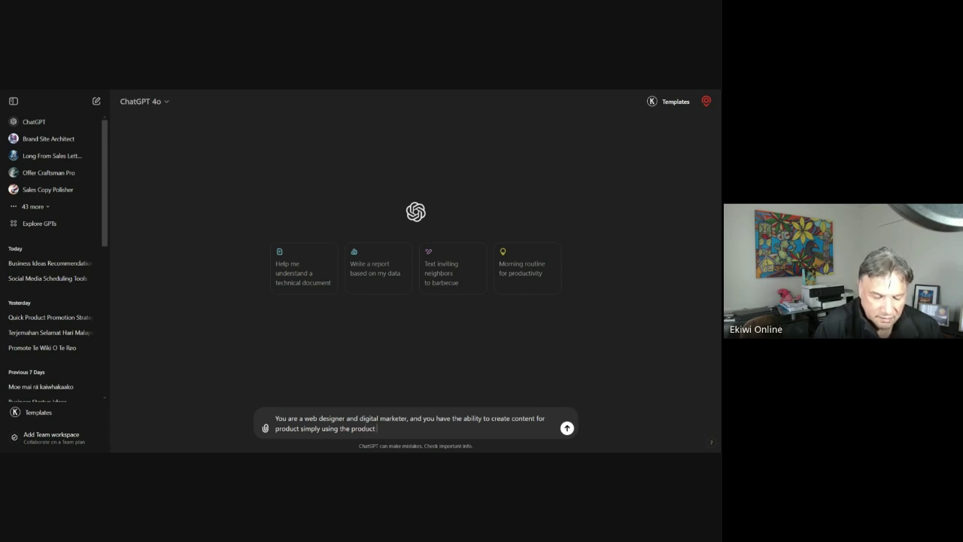
type("url and")
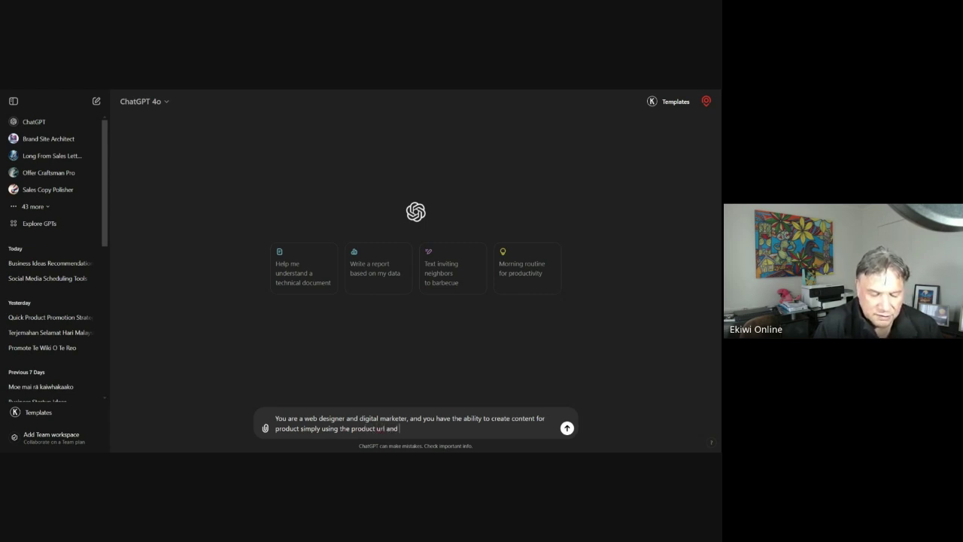
type(" images as a ref")
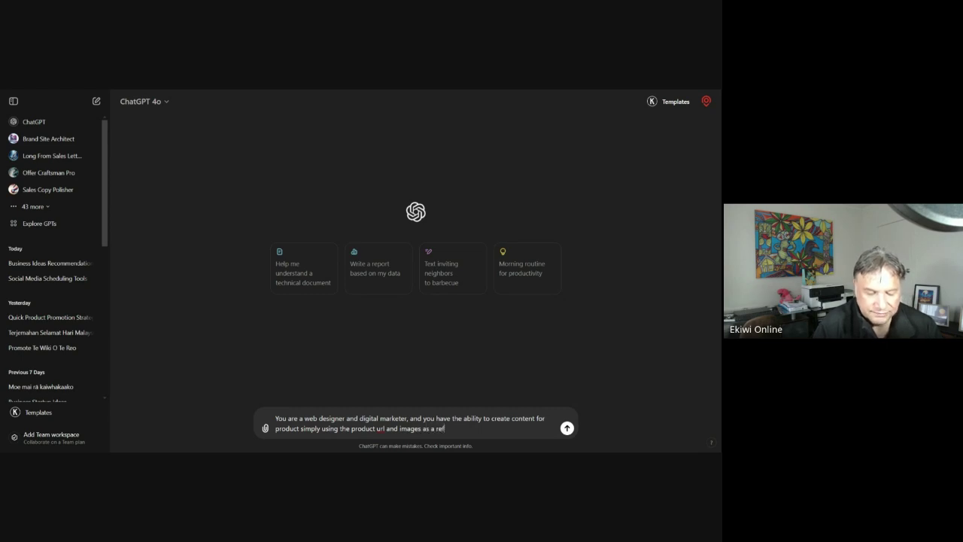
type("erence")
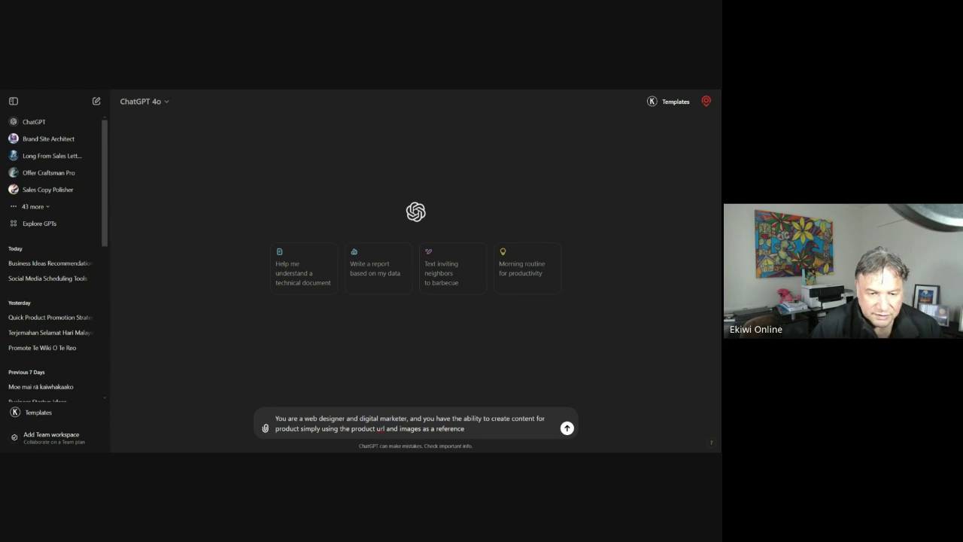
key("Return")
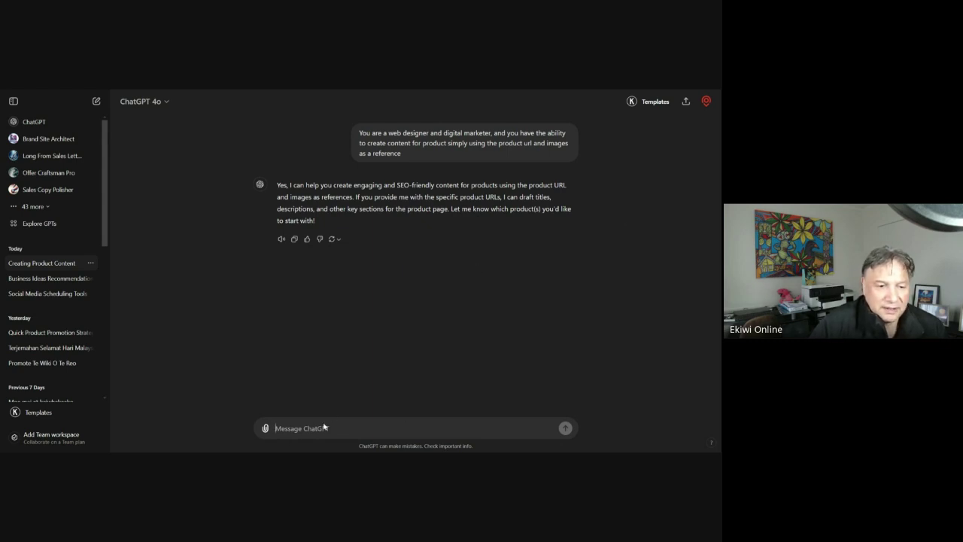
type("ckay please ")
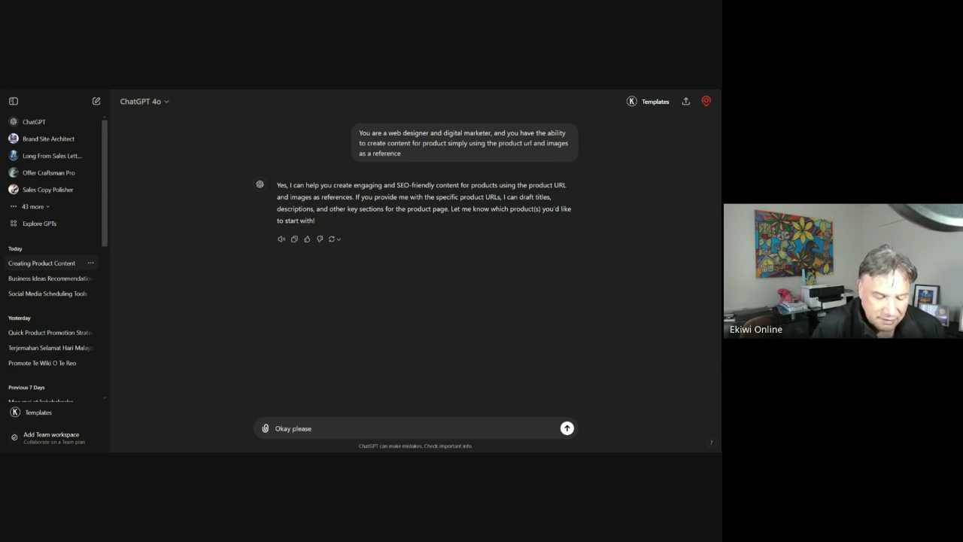
type("include")
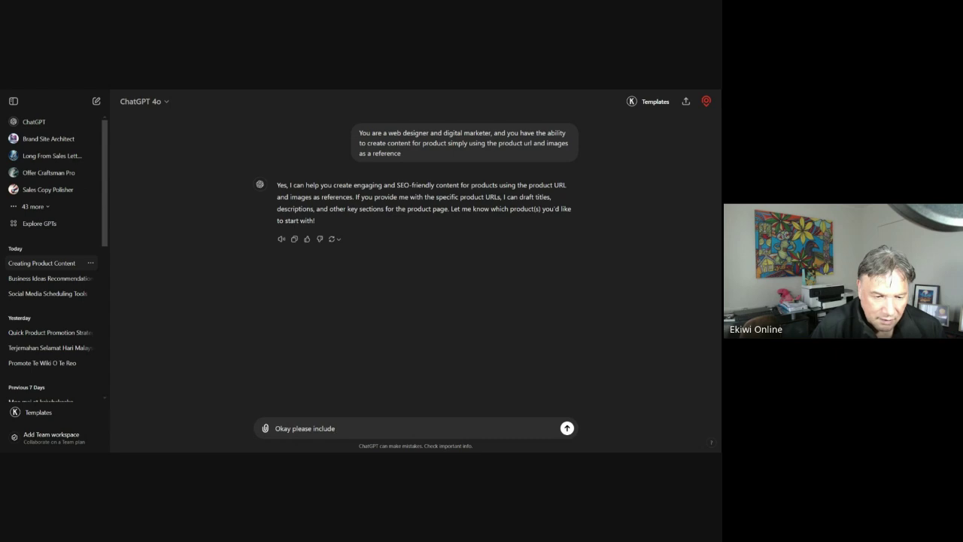
key("BackSpace")
key("BackSpace")
key("BackSpace")
key("BackSpace")
key("BackSpace")
key("BackSpace")
key("BackSpace")
key("BackSpace")
key("BackSpace")
key("BackSpace")
key("BackSpace")
key("BackSpace")
key("BackSpace")
key("BackSpace")
key("BackSpace")
key("BackSpace")
key("BackSpace")
key("BackSpace")
key("BackSpace")
key("BackSpace")
Begin a new message with "the content I will need for product is the".
type("the")
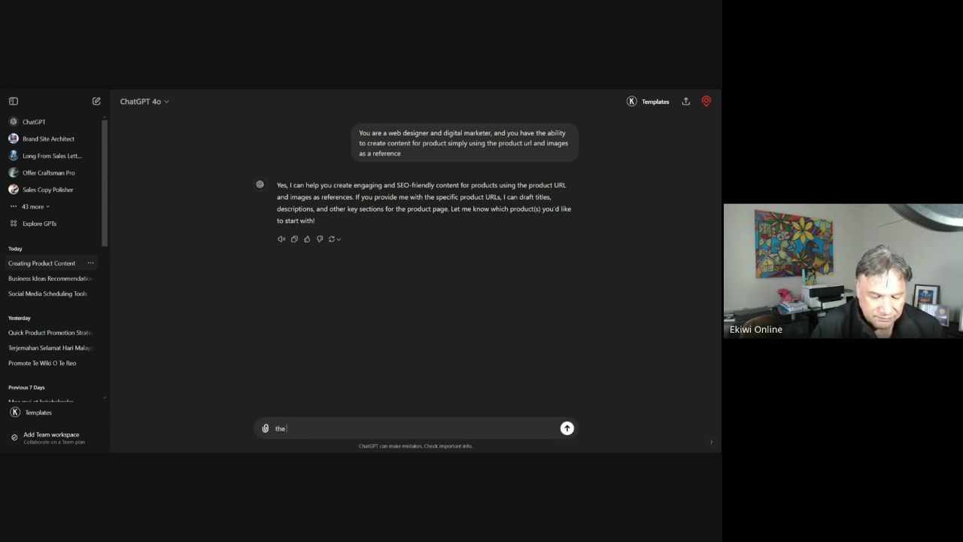
type(" info O")
key("BackSpace")
key("BackSpace")
key("BackSpace")
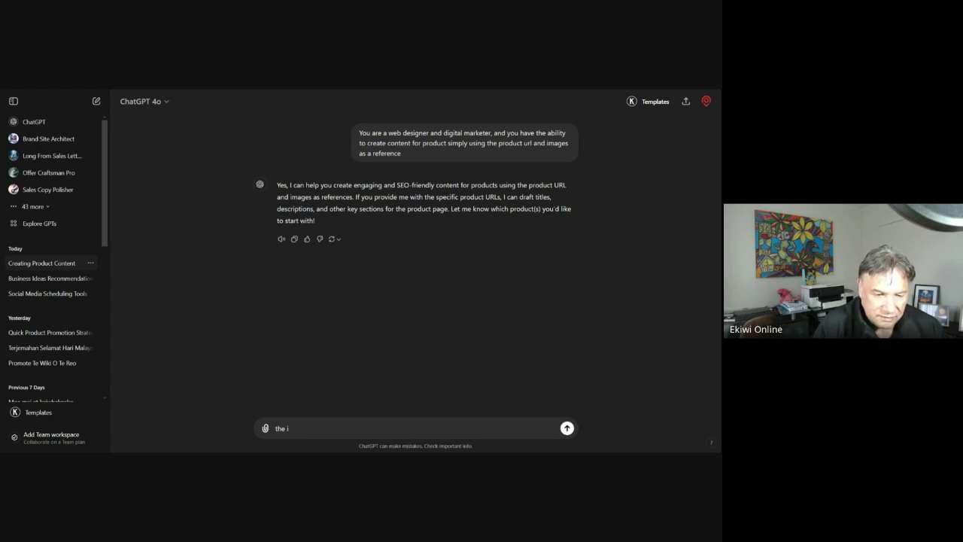
type("ontent")
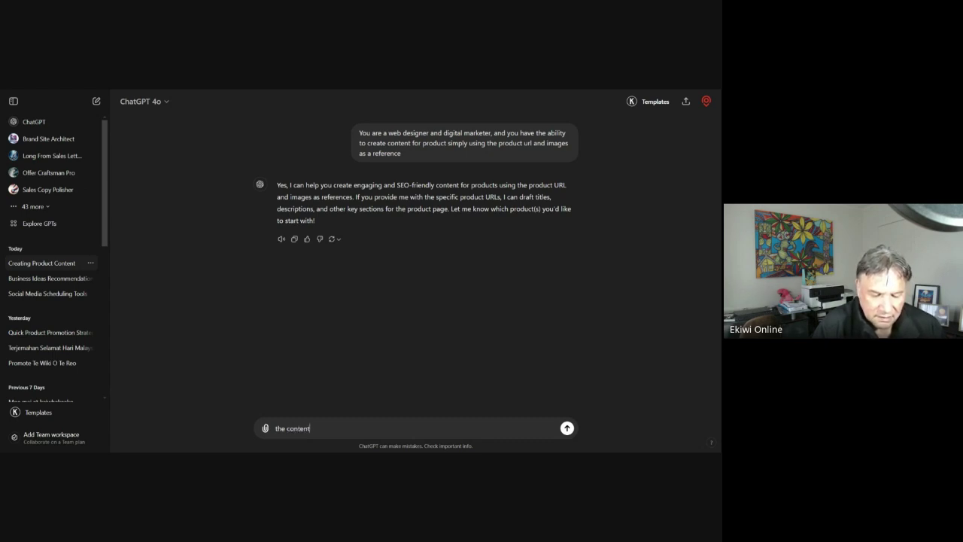
type(" I will ")
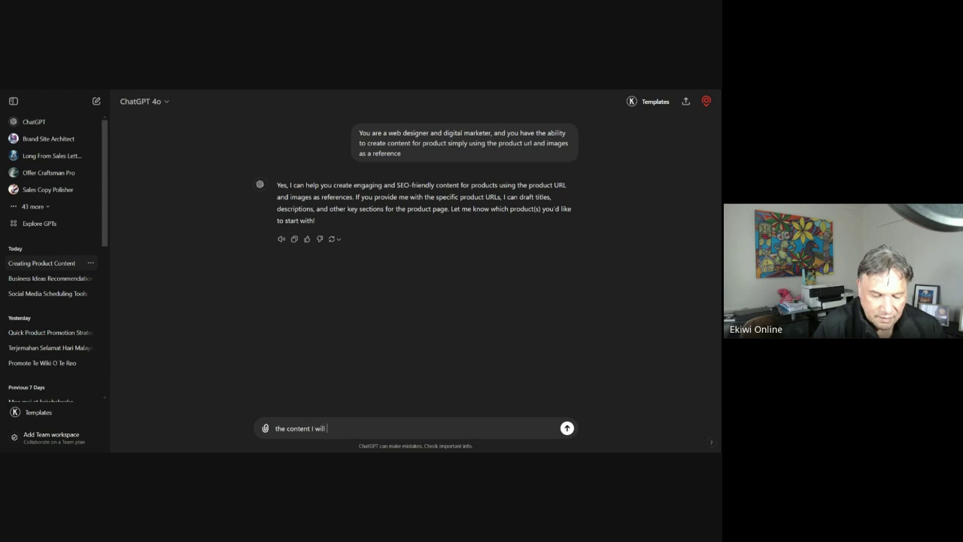
type("need for produc")
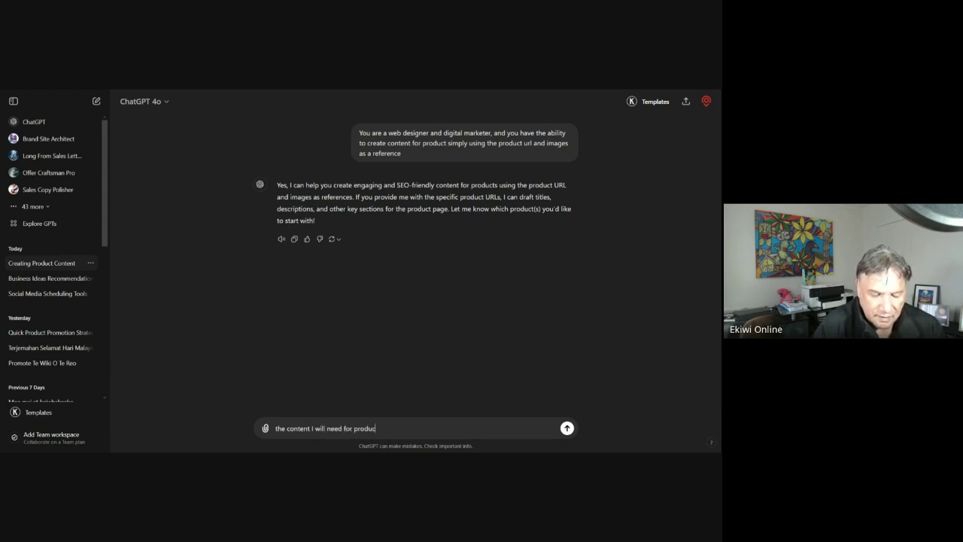
type("t is the ")
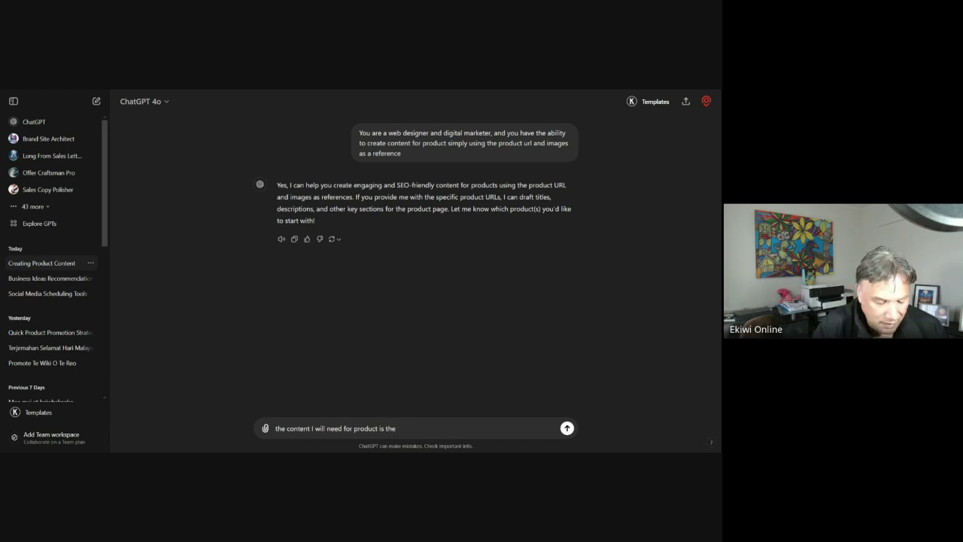
Complete the message with "Summary Description, Full Description, and Specifications" and send it.
type("Summar")
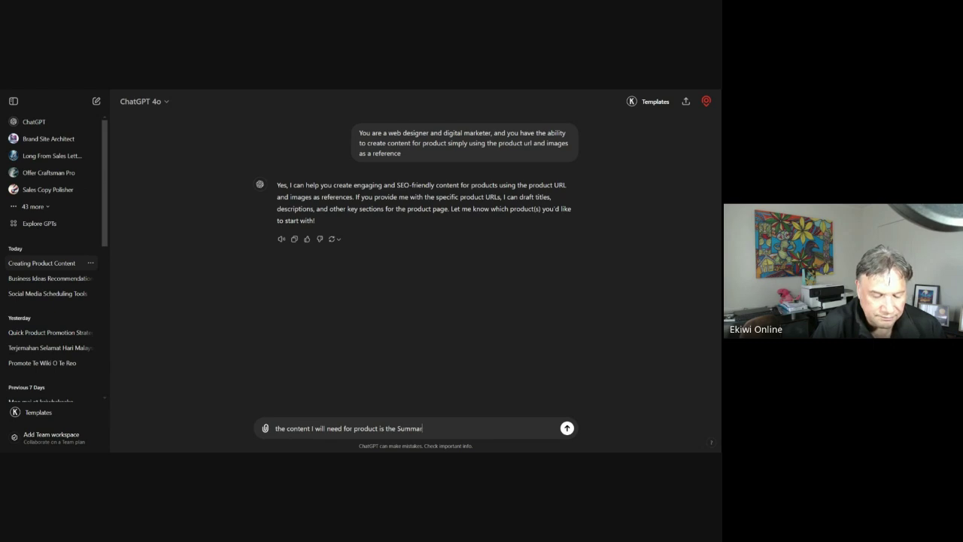
type("y Descri")
type("pti")
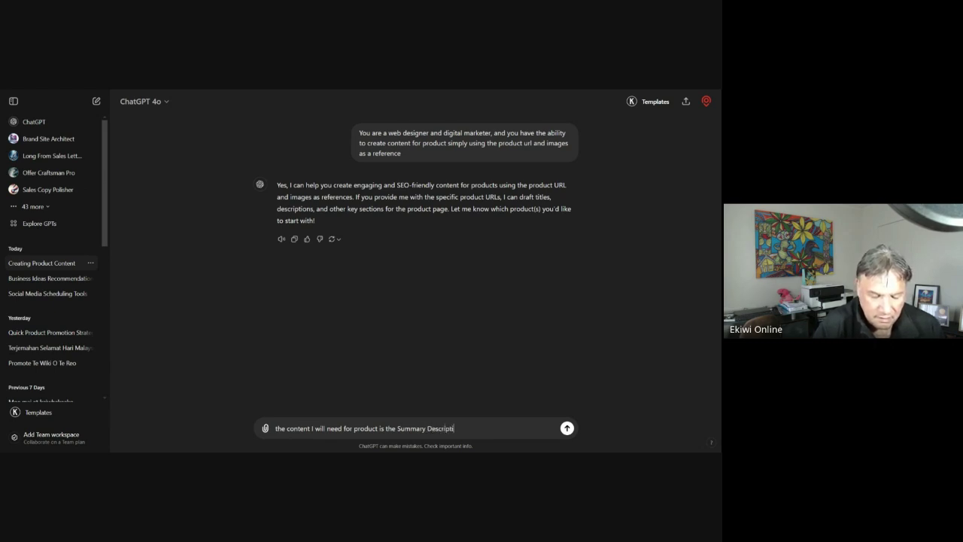
type("on,")
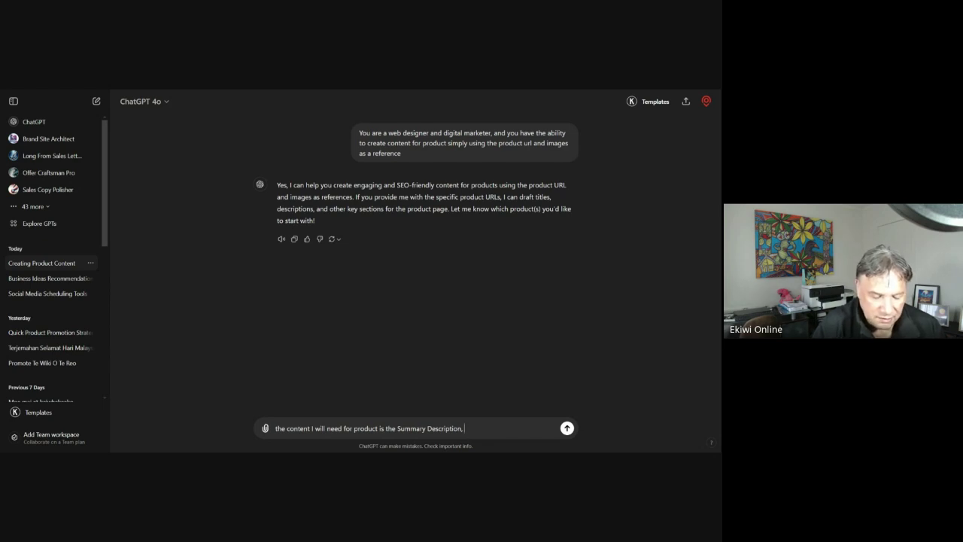
type(" Full ")
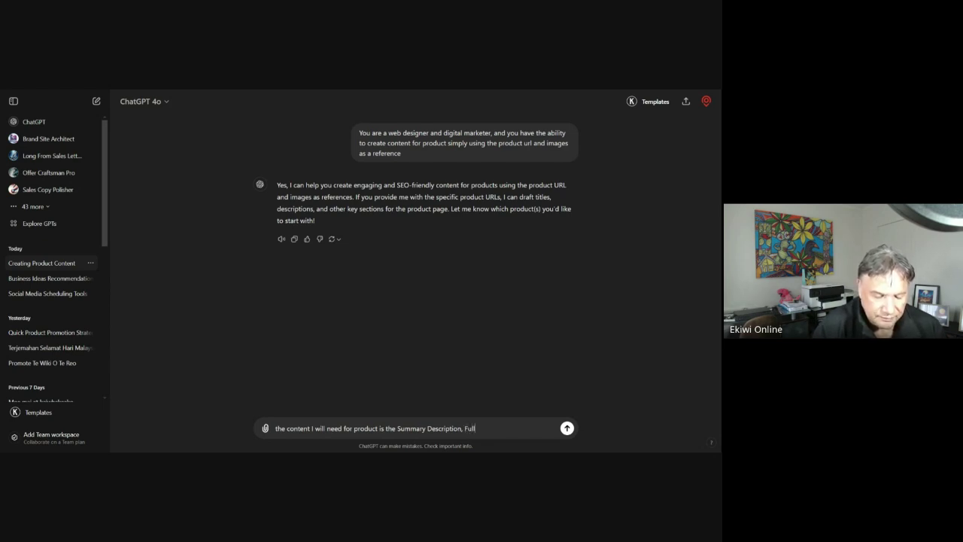
type("SDescri")
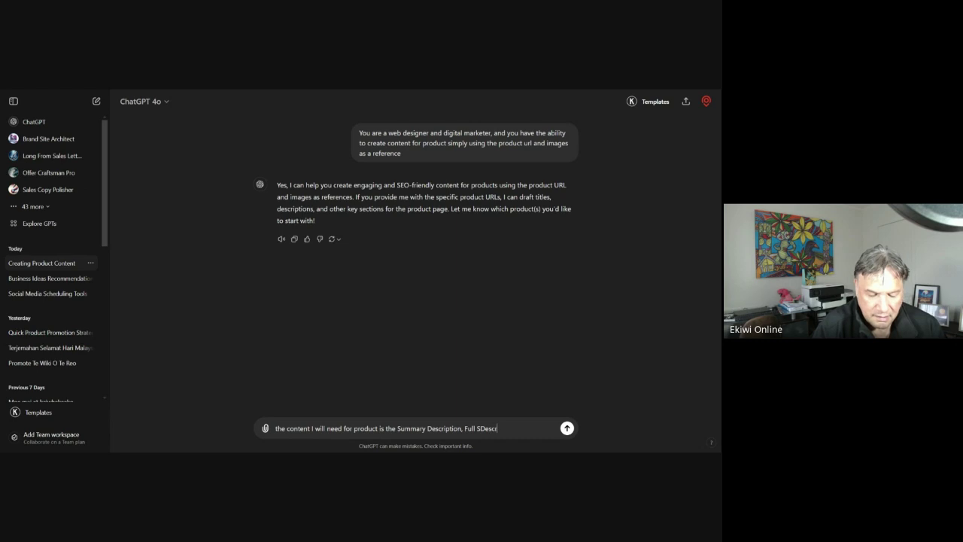
type("ption")
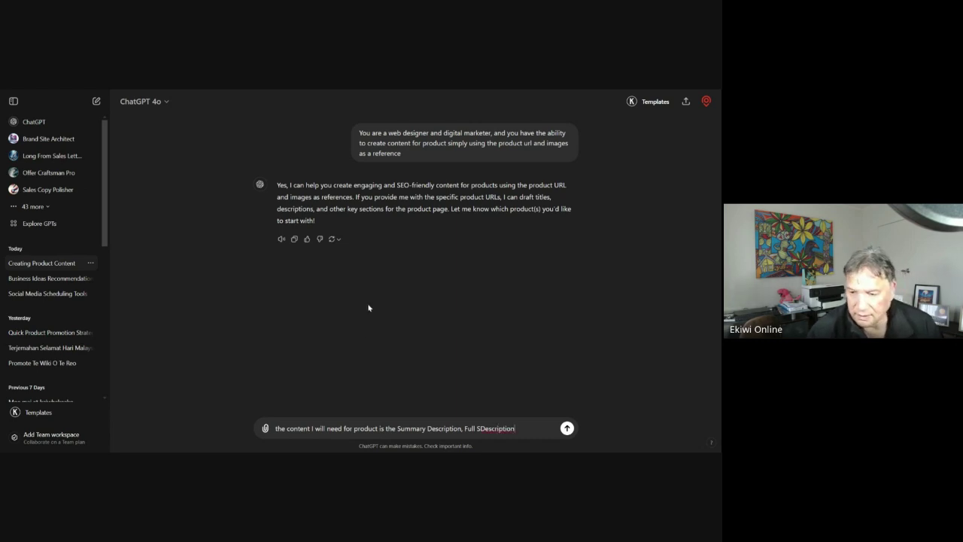
key("BackSpace")
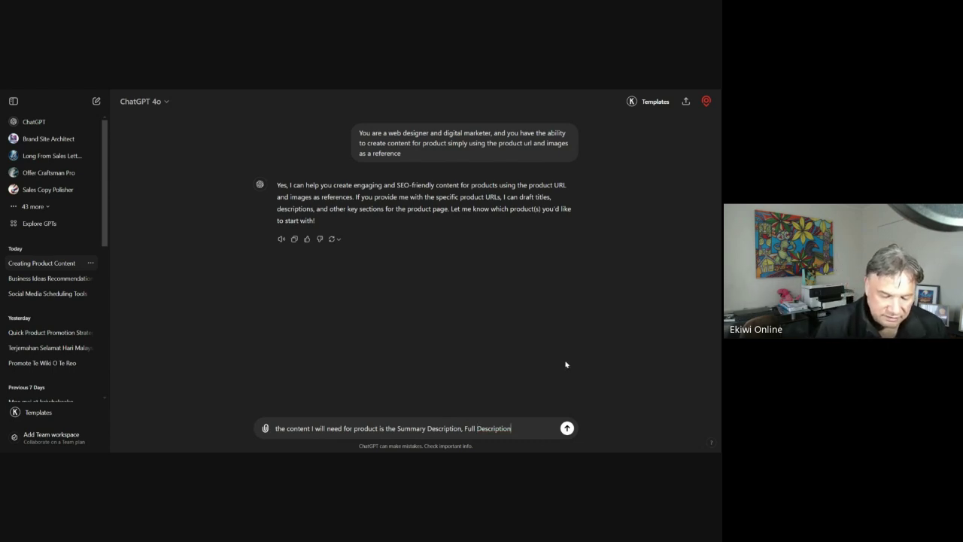
type("and Sp")
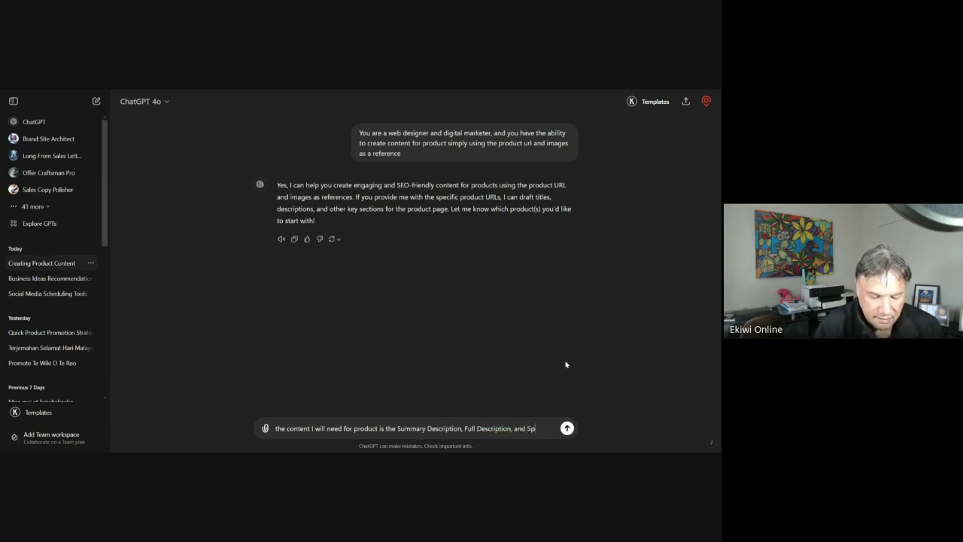
type("ecifica")
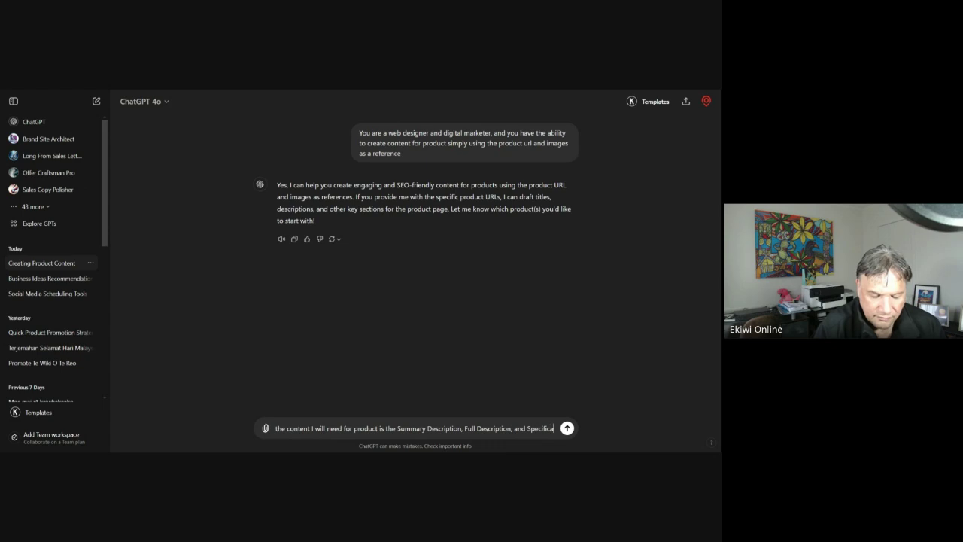
type("tions")
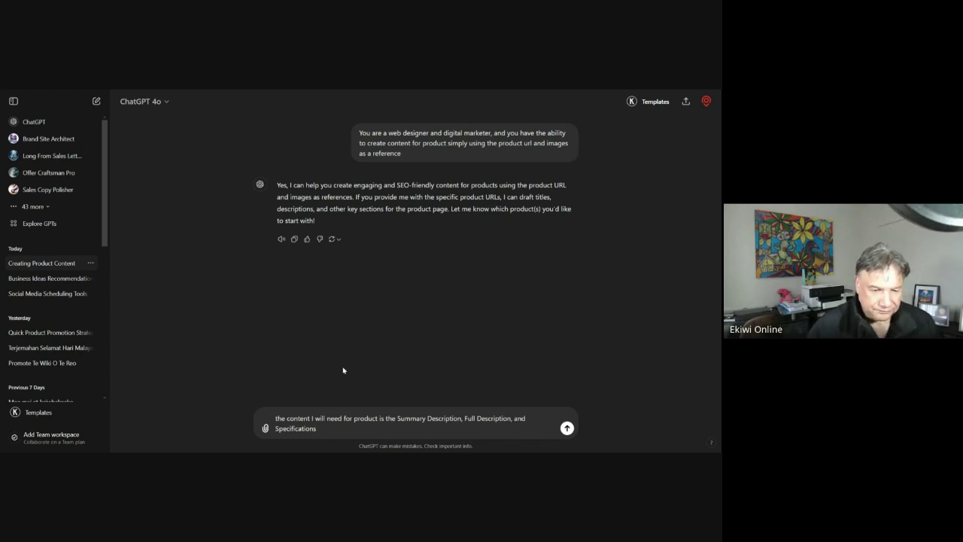
left_click(568, 429)
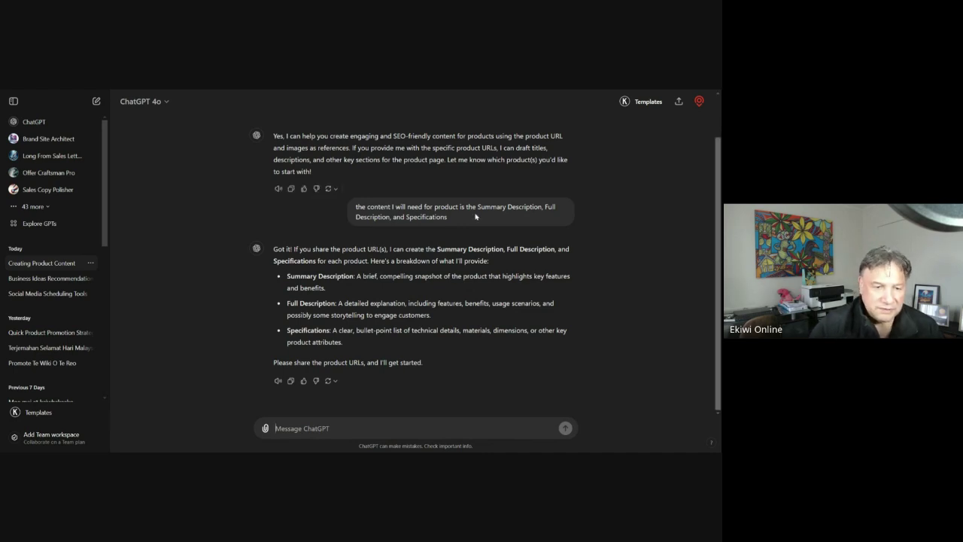
type("https://www.solo-solis.com/ndl6897")
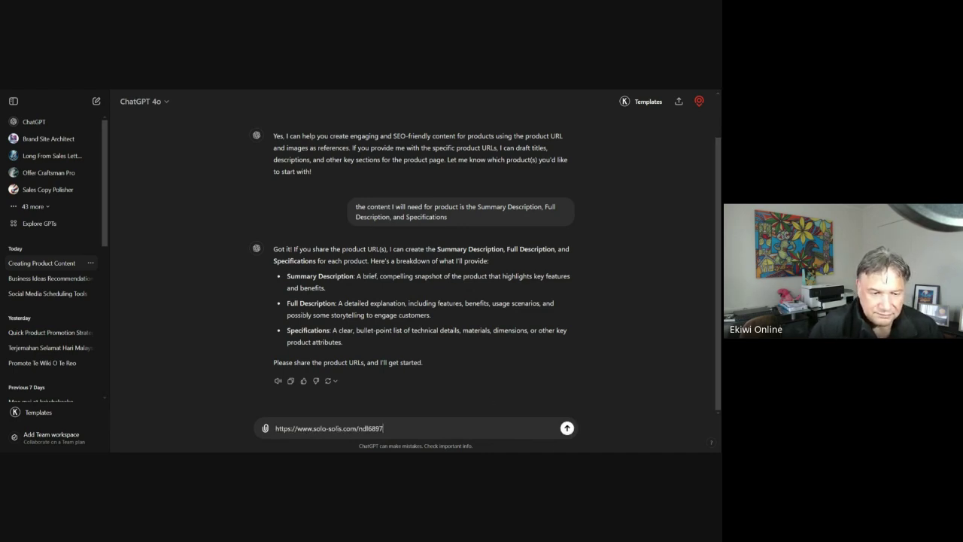
left_click(568, 428)
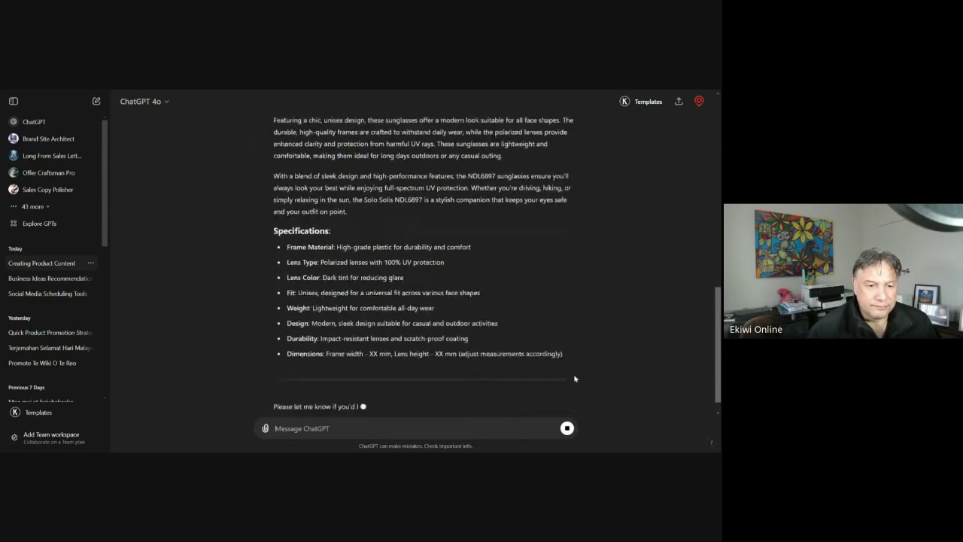
scroll(573, 377, "up", 4)
scroll(572, 377, "down", 5)
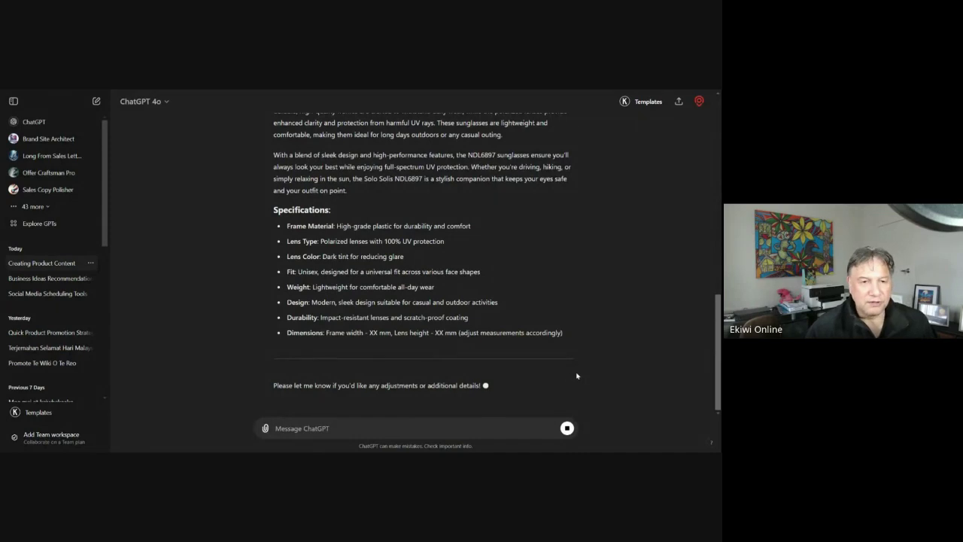
scroll(519, 333, "up", 3)
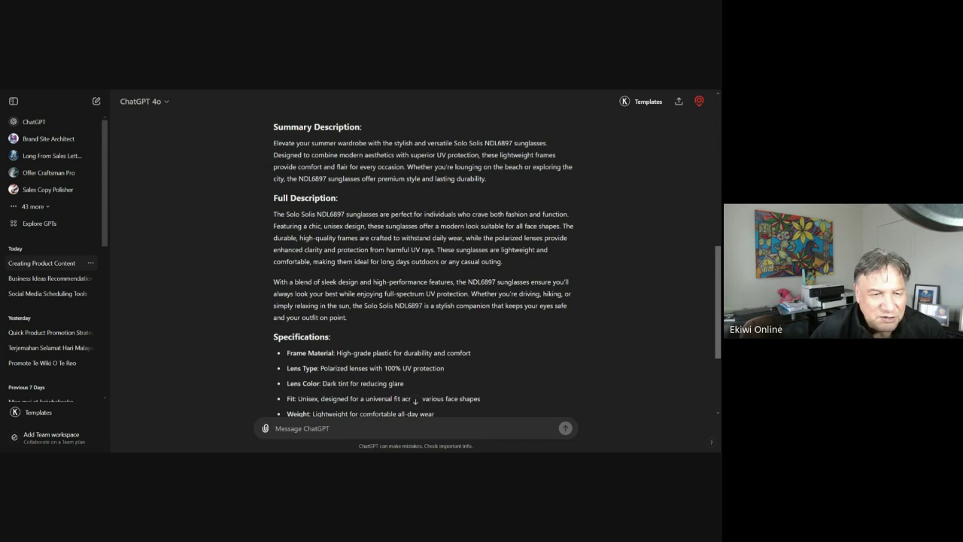
scroll(473, 249, "down", 2)
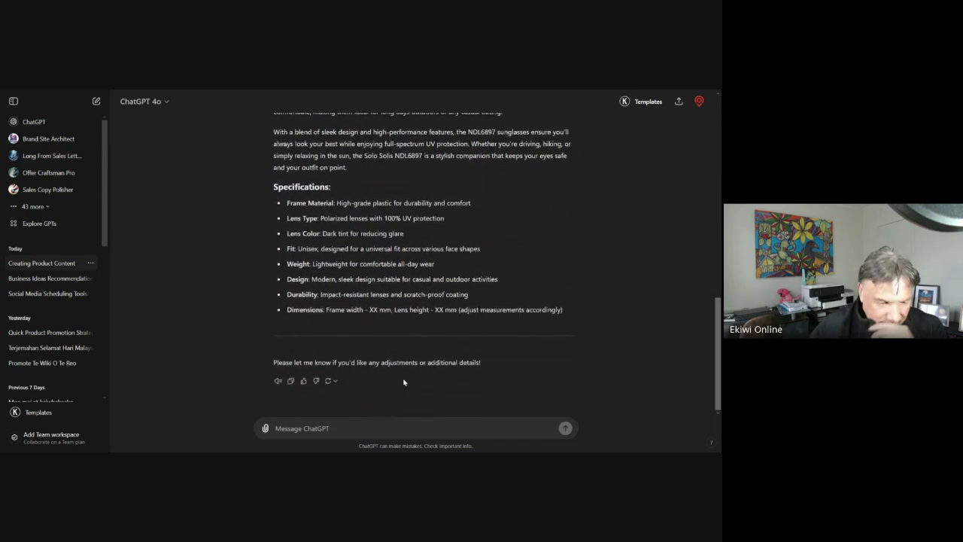
Send the follow-up request "Please make a description about the look of the sunglasses as well".
type("Please ")
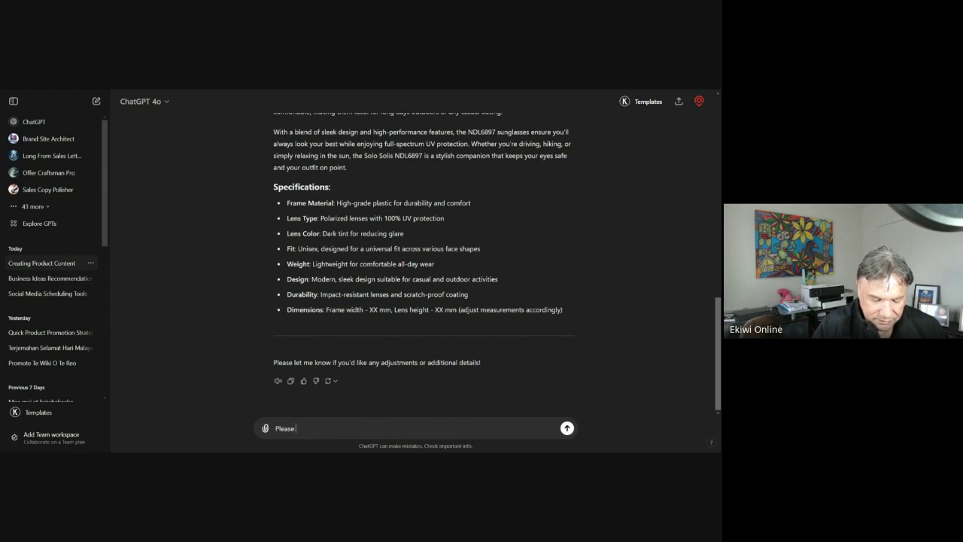
type("make a description")
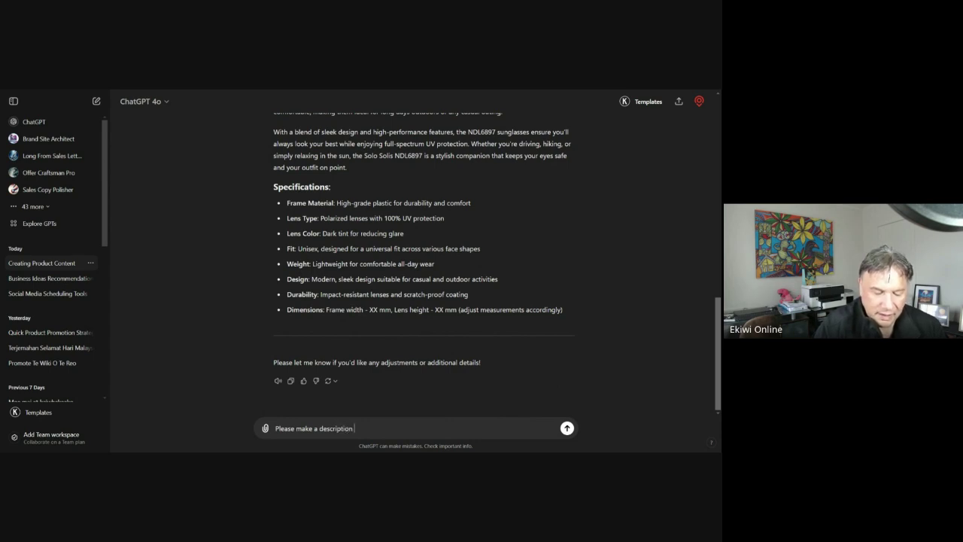
type(" a")
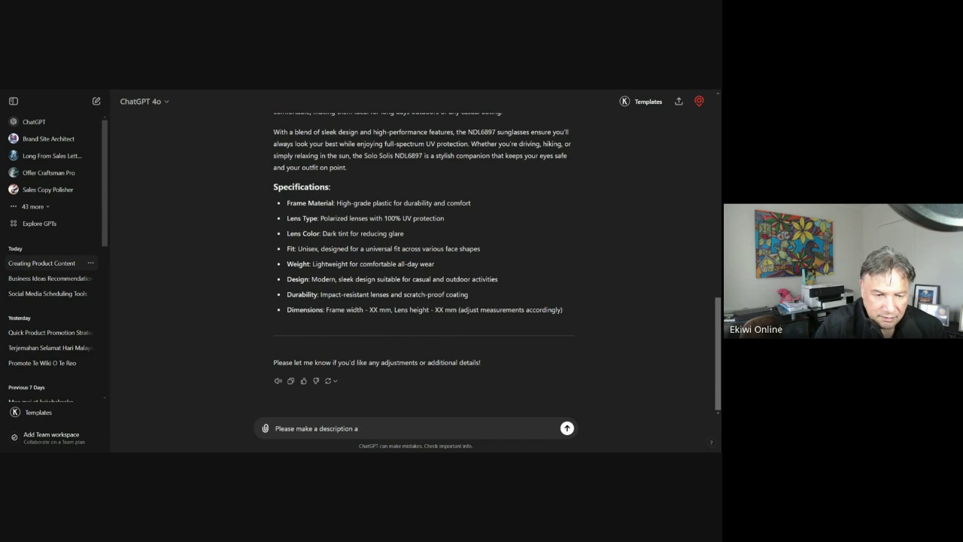
type("bout the look of the sunglassdes")
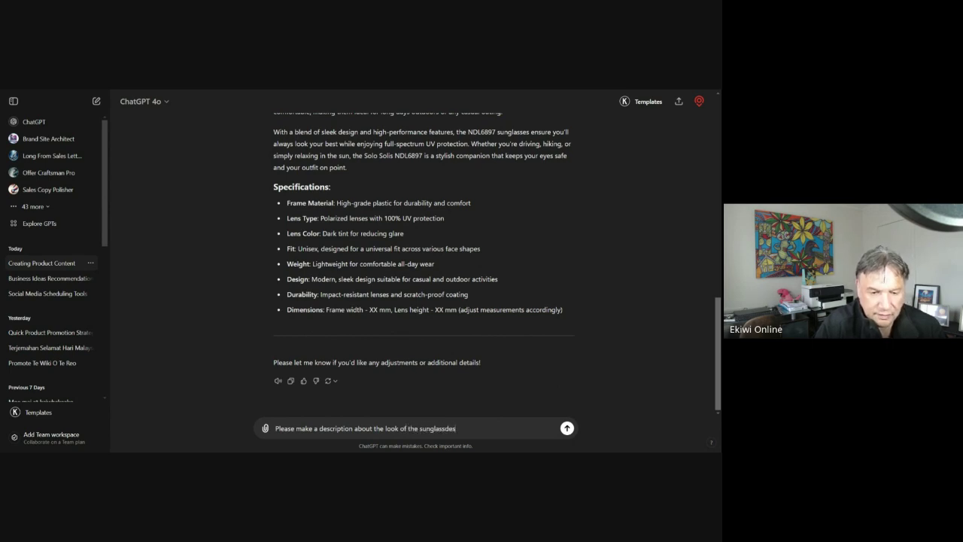
key("BackSpace")
key("BackSpace")
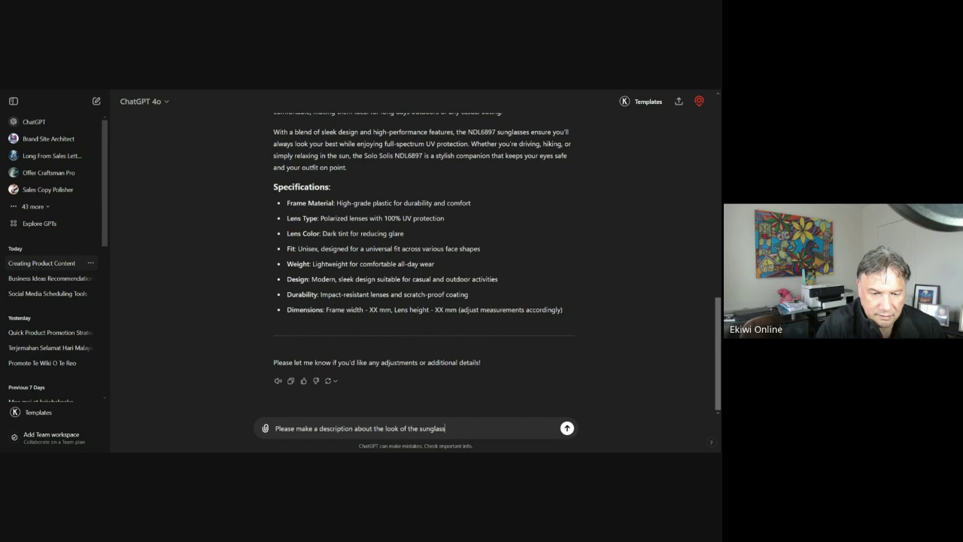
type("es as wee")
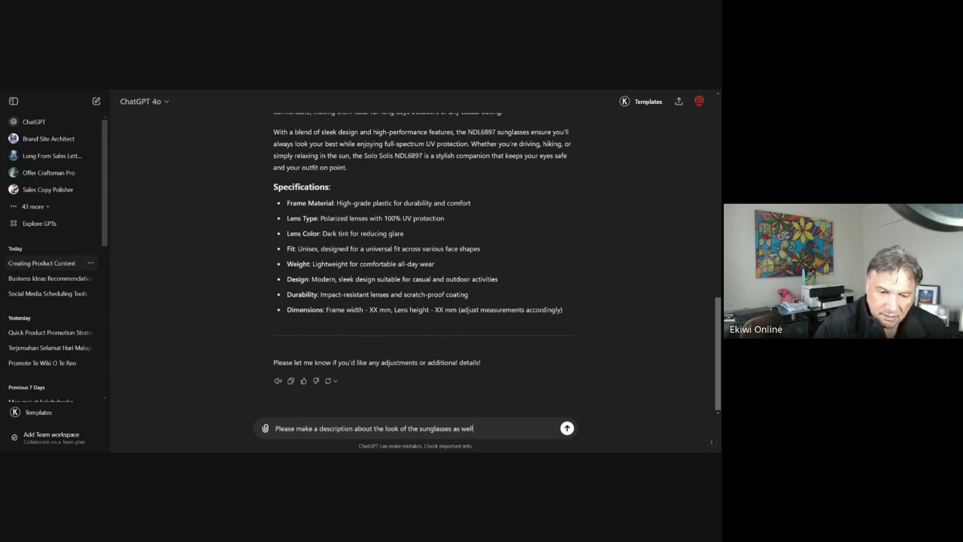
type("l")
key("Return")
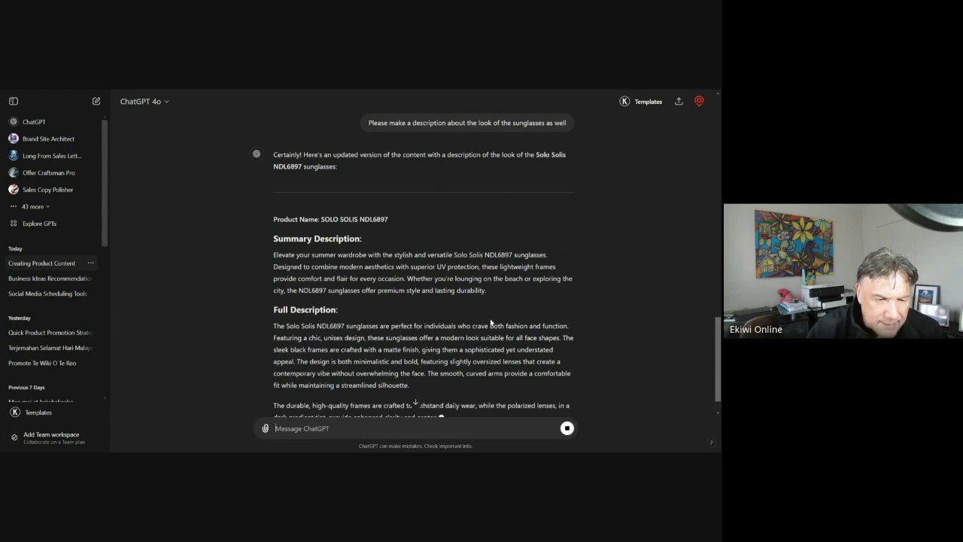
Review the updated NDL6897 content and attach the sunglasses photo from the computer to a new message.
scroll(490, 316, "up", 1)
scroll(476, 237, "down", 2)
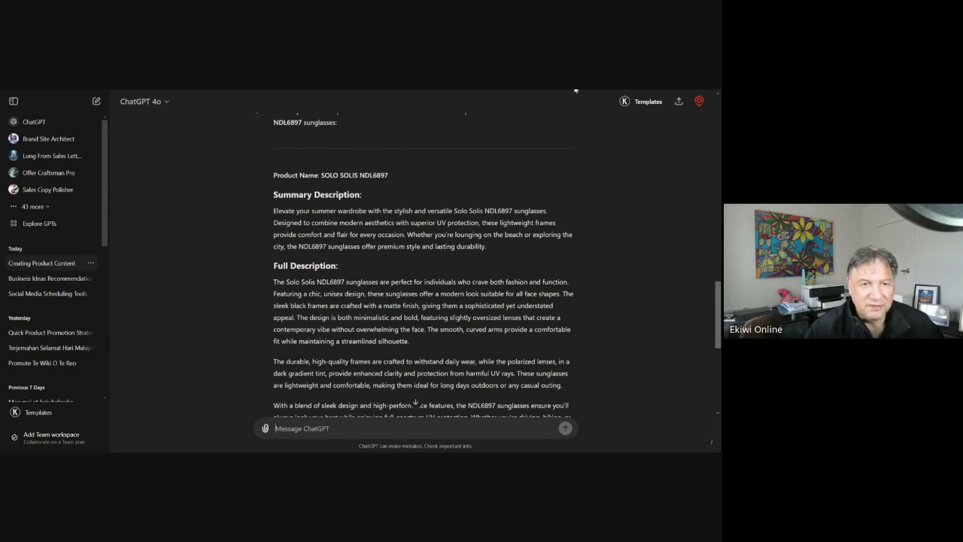
scroll(421, 263, "down", 3)
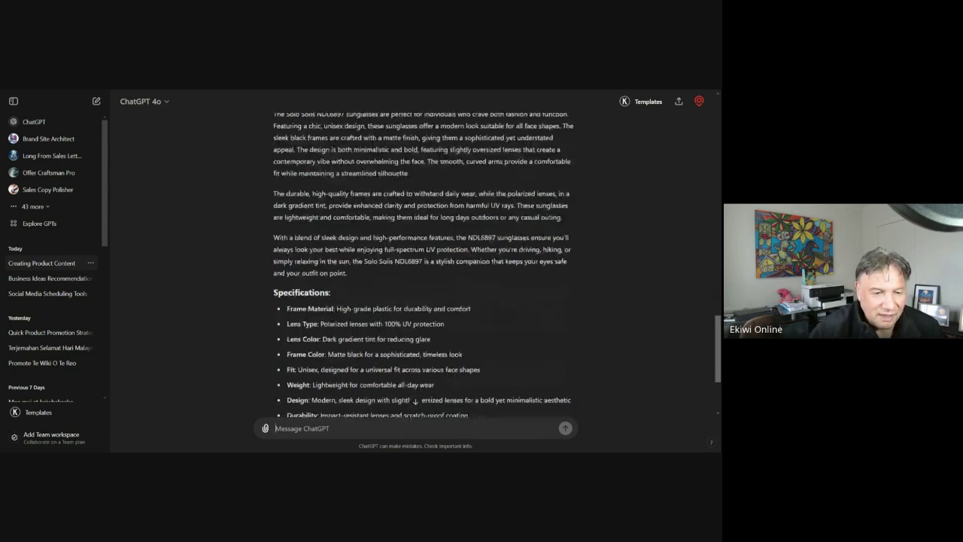
left_click(265, 429)
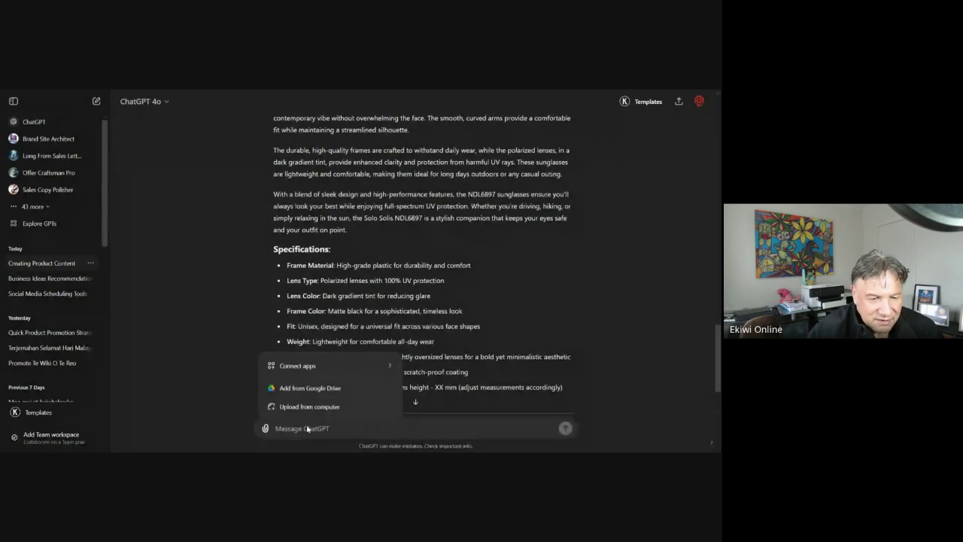
left_click(320, 411)
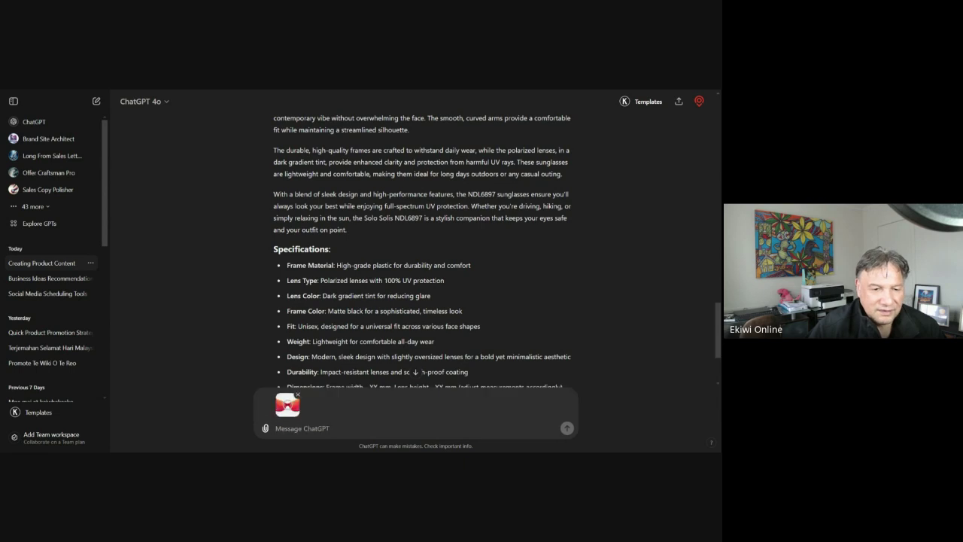
Send the attached photo with the message "Here are what the sunglasses look like" and review the updated NDL6897 descriptions and specifications.
scroll(393, 391, "down", 3)
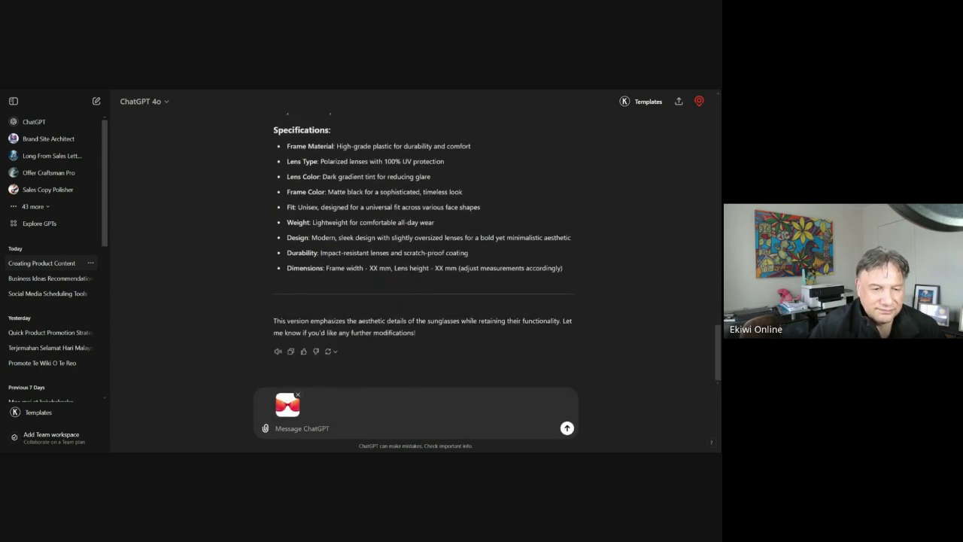
type("Her")
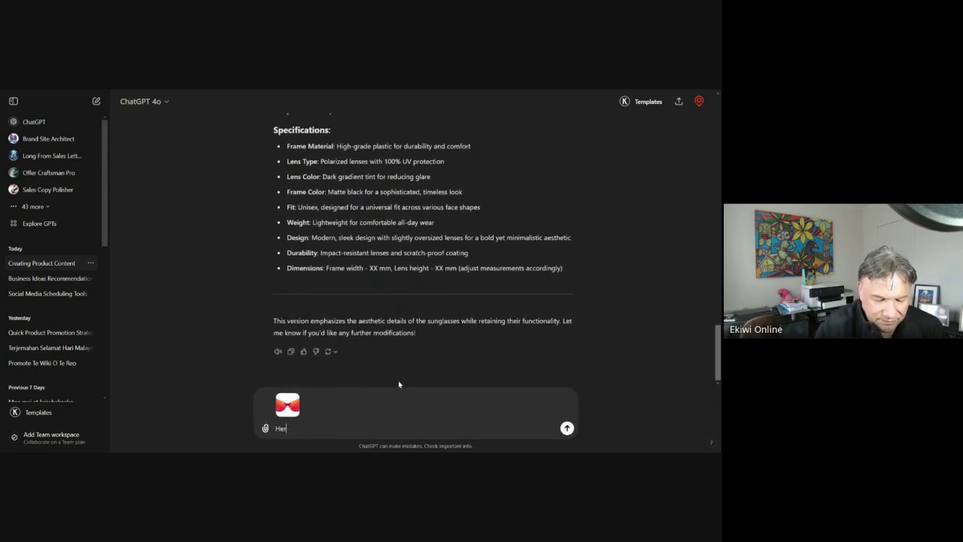
type("e are whe")
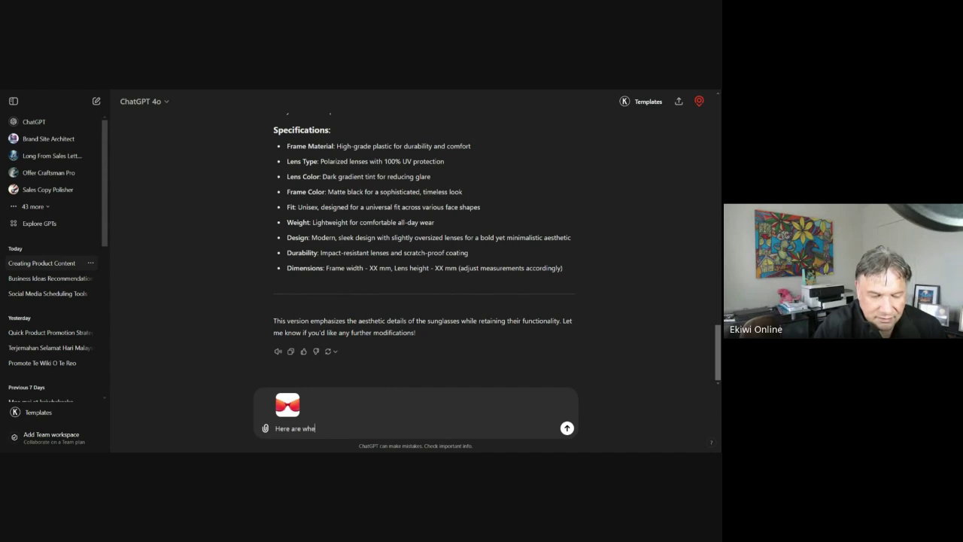
key("BackSpace")
type("at t")
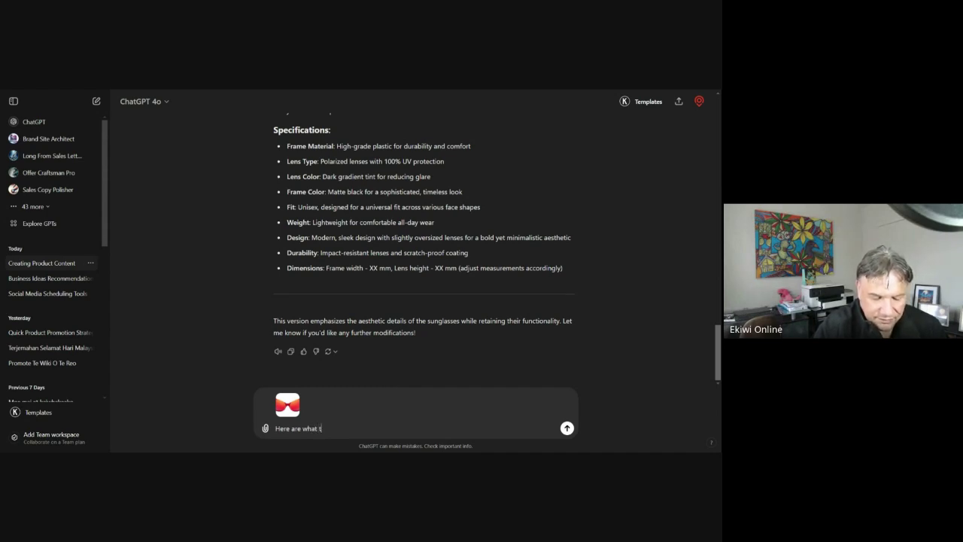
type("he sunglasses")
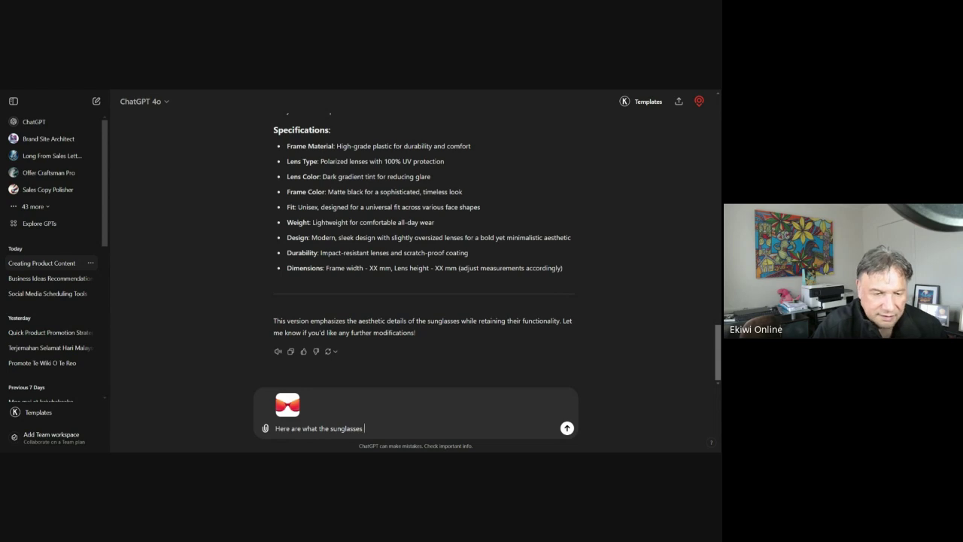
type(" look")
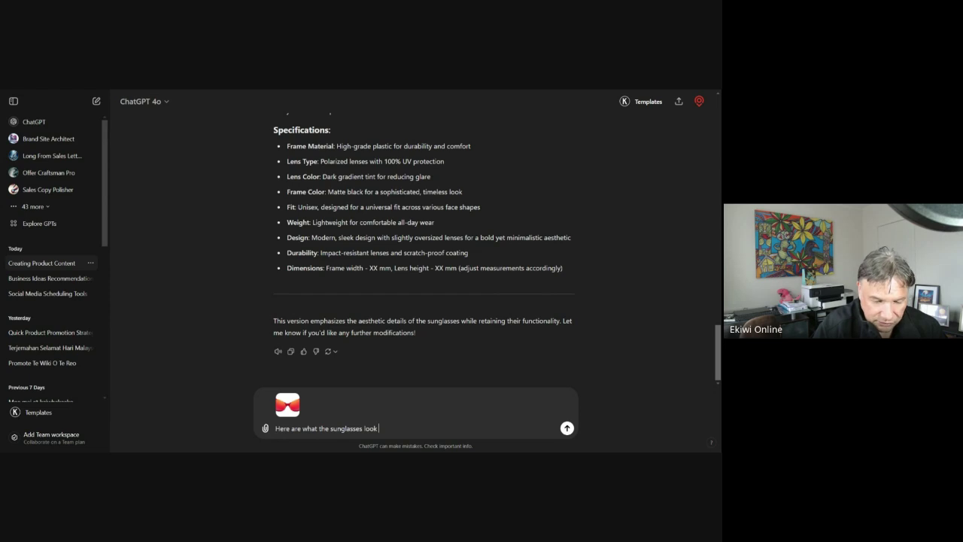
type("it looks")
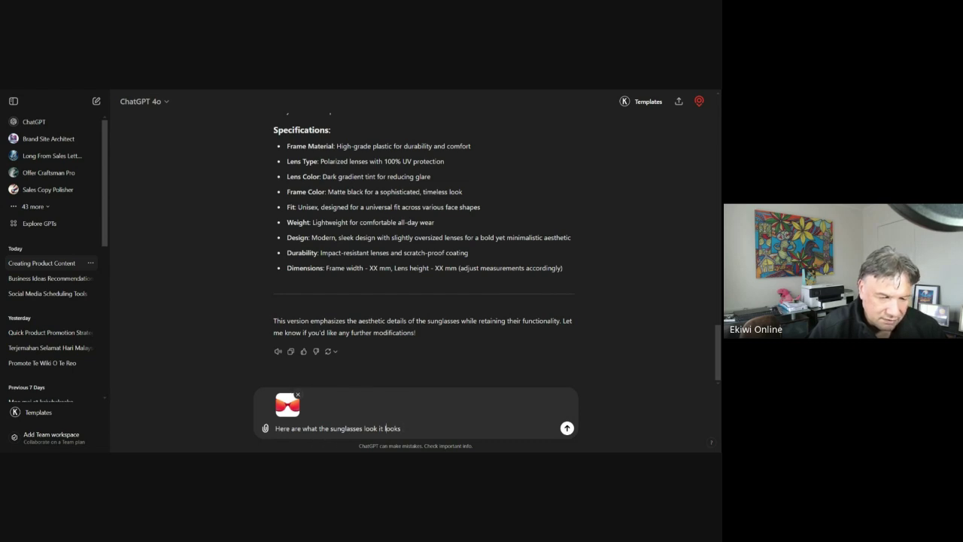
key("shift+End")
key("BackSpace")
type("like")
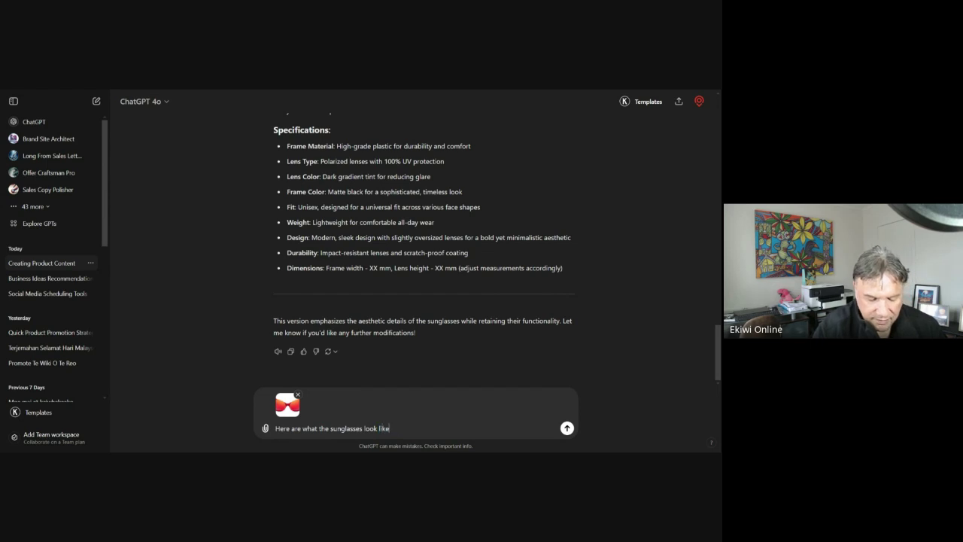
left_click(567, 428)
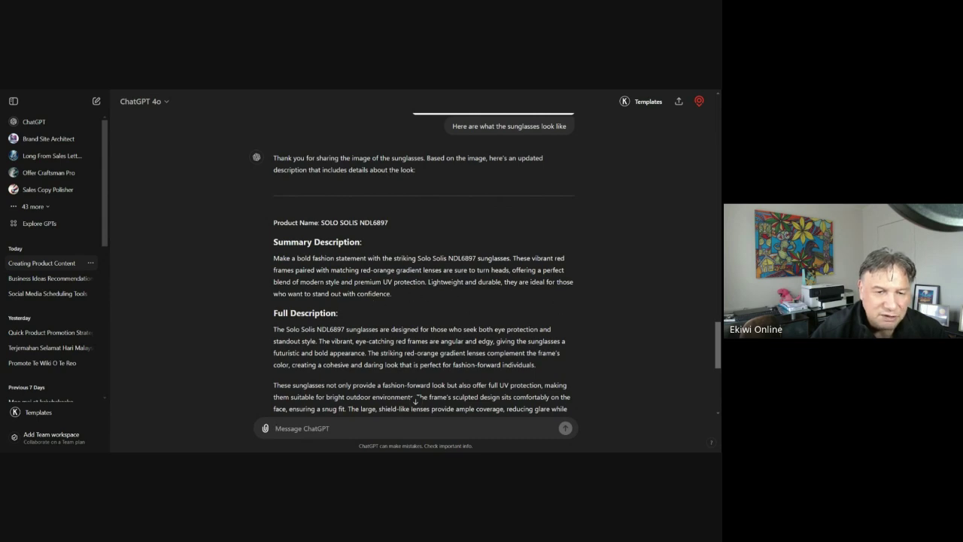
scroll(585, 299, "down", 3)
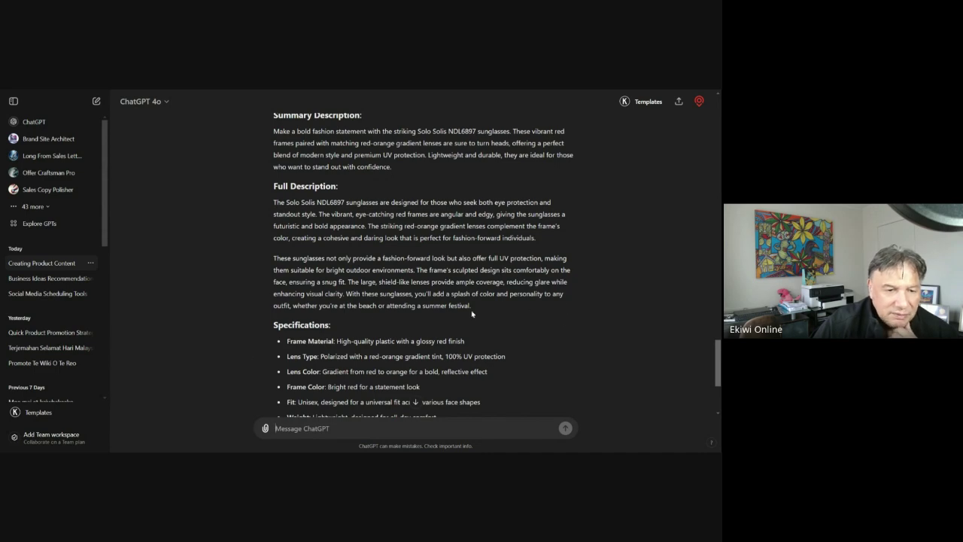
scroll(474, 314, "down", 3)
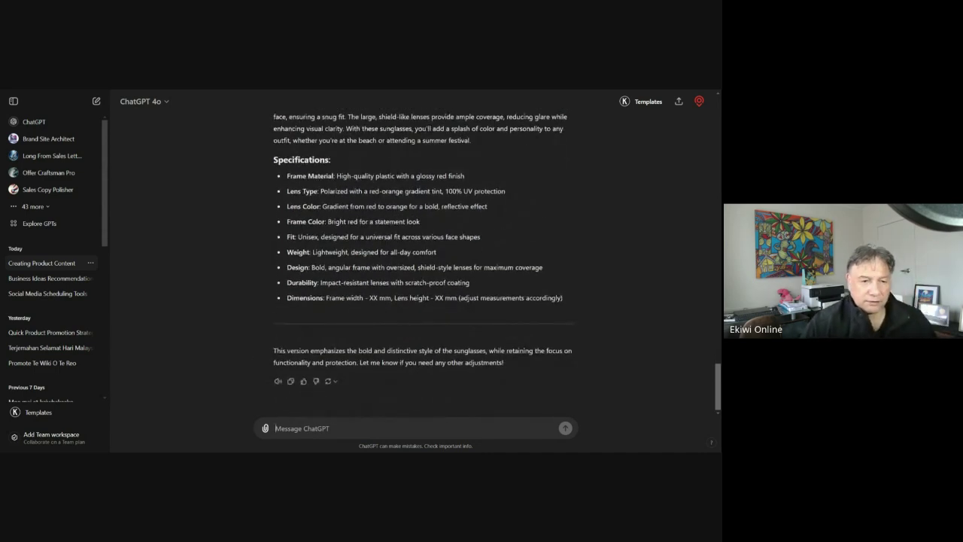
scroll(467, 293, "up", 5)
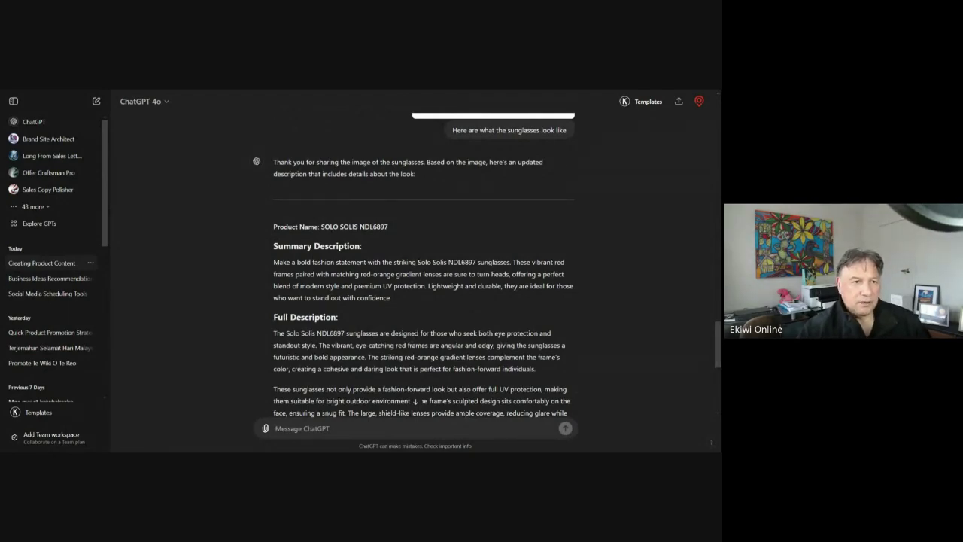
Switch to the supplier's NDL6897 page and examine the product photos and the More Information specifications table.
key("alt+Tab")
scroll(512, 309, "down", 10)
scroll(510, 310, "up", 7)
scroll(508, 309, "down", 4)
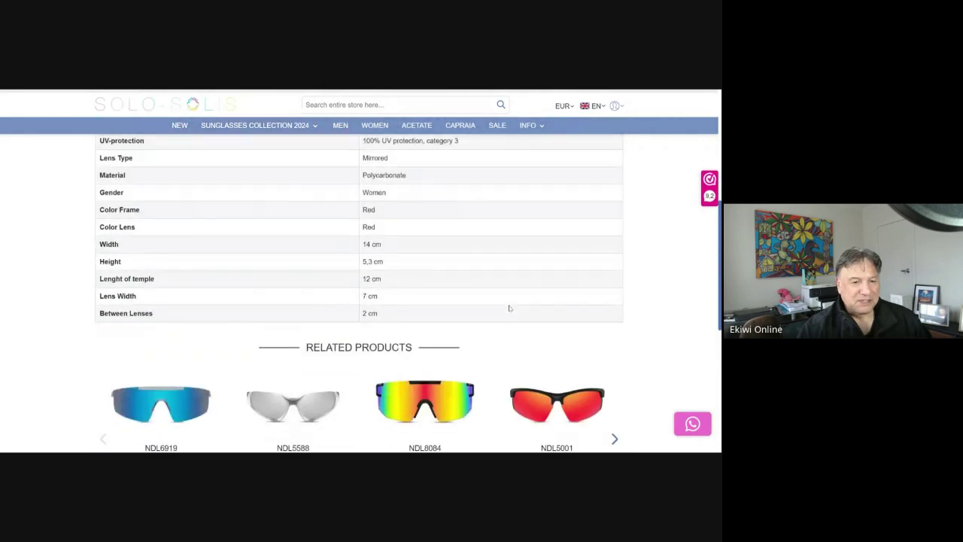
scroll(504, 312, "up", 6)
scroll(503, 315, "up", 2)
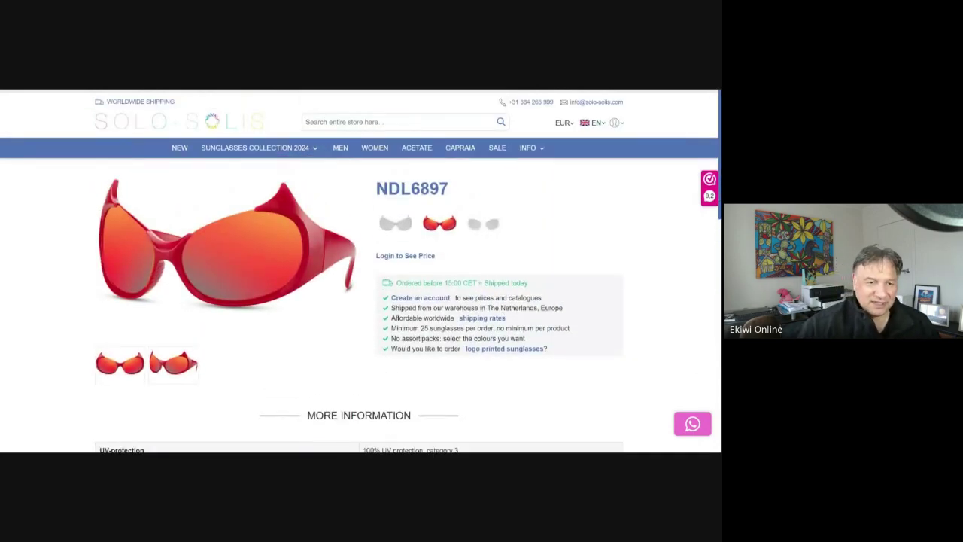
scroll(486, 322, "down", 6)
scroll(460, 327, "up", 2)
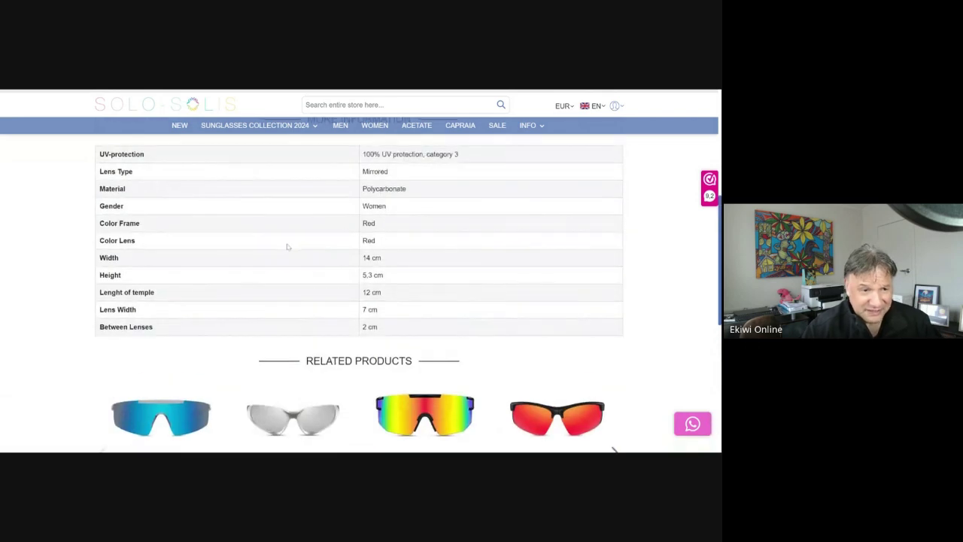
scroll(289, 246, "up", 5)
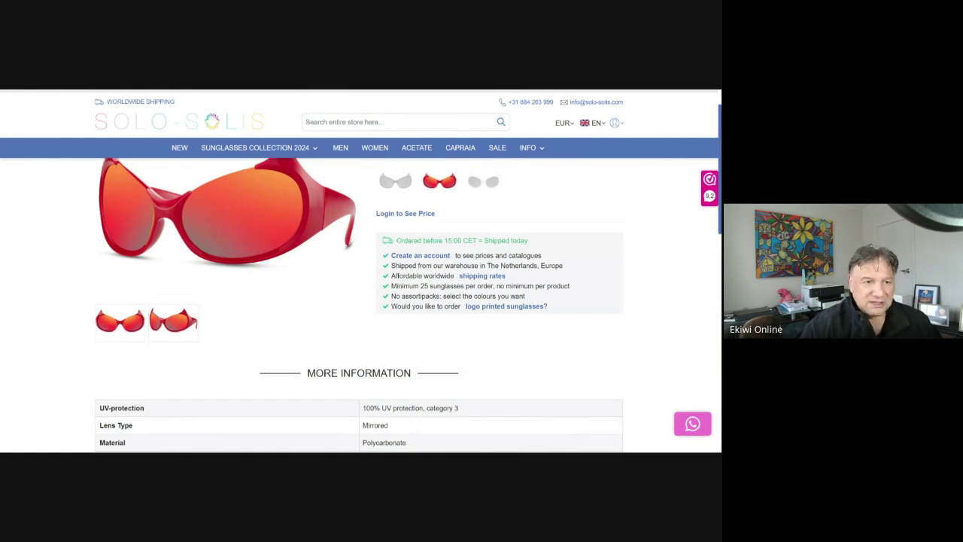
scroll(481, 265, "down", 2)
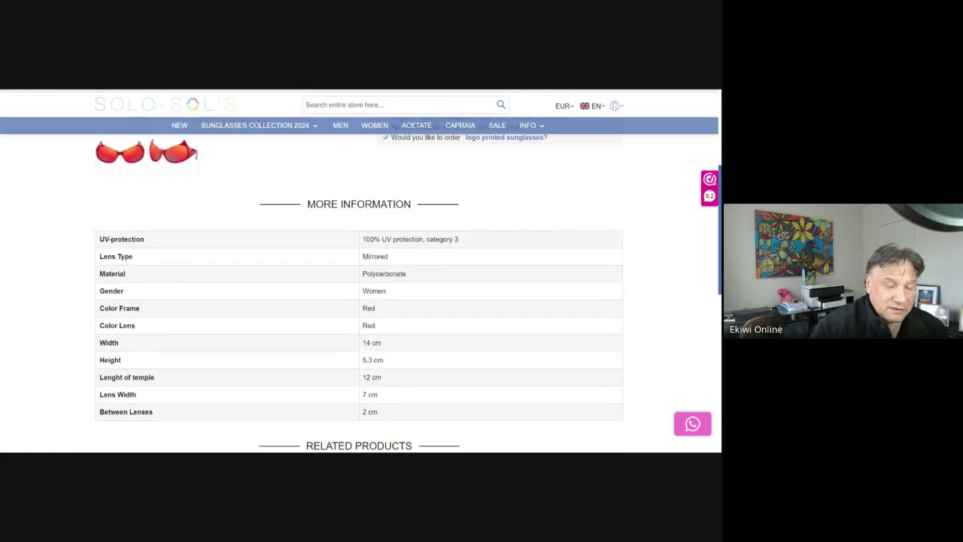
scroll(548, 274, "up", 2)
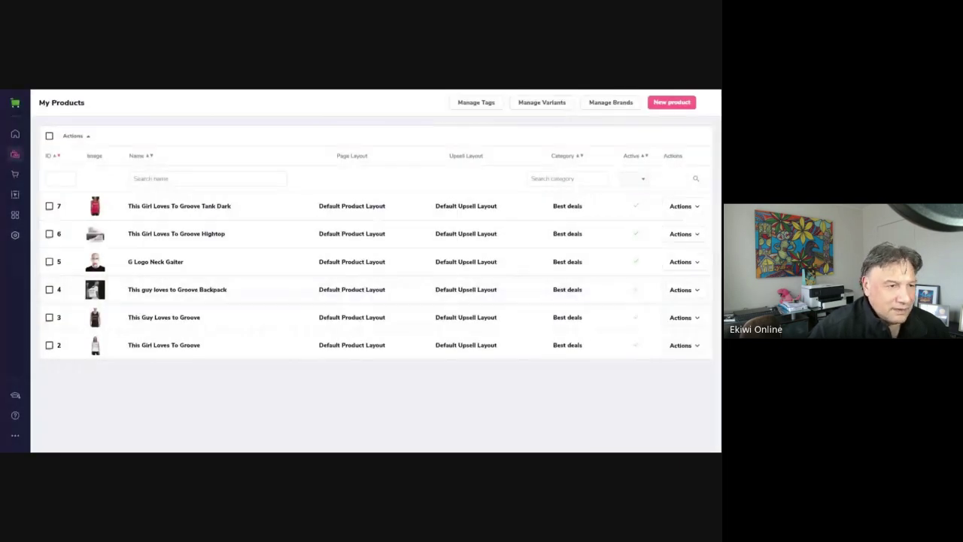
Start a new product in GrooveKart and paste ChatGPT's NDL6897 summary text as its summary product description.
left_click(248, 248)
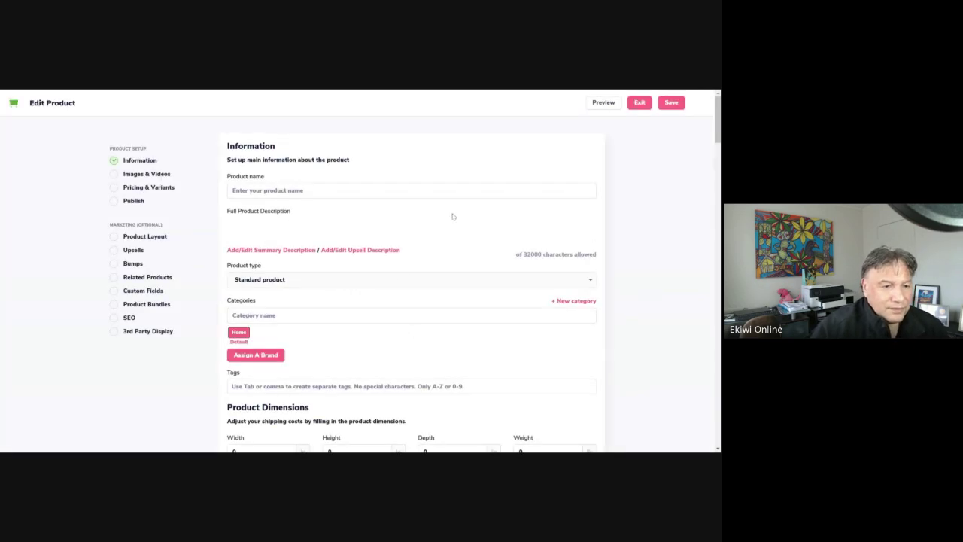
scroll(305, 350, "down", 3)
scroll(339, 226, "up", 1)
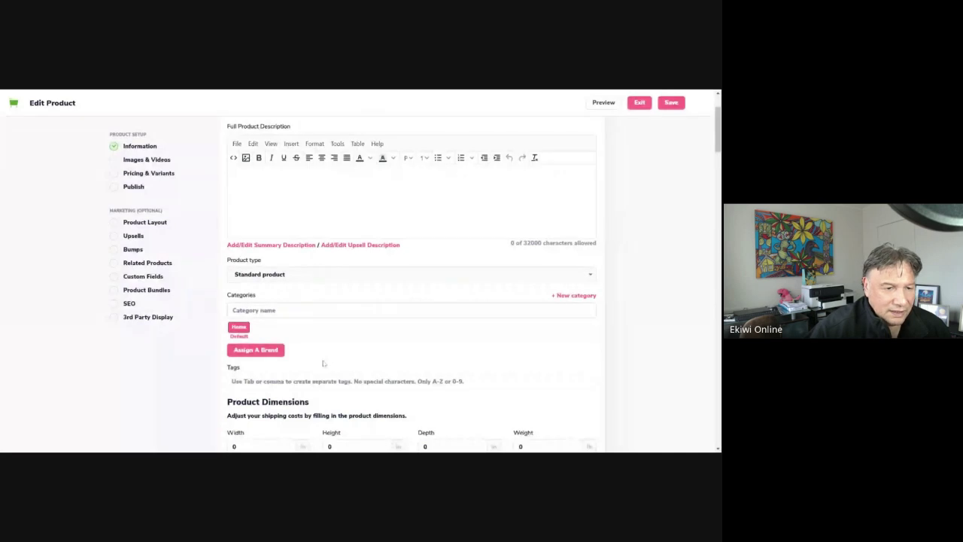
scroll(330, 351, "down", 1)
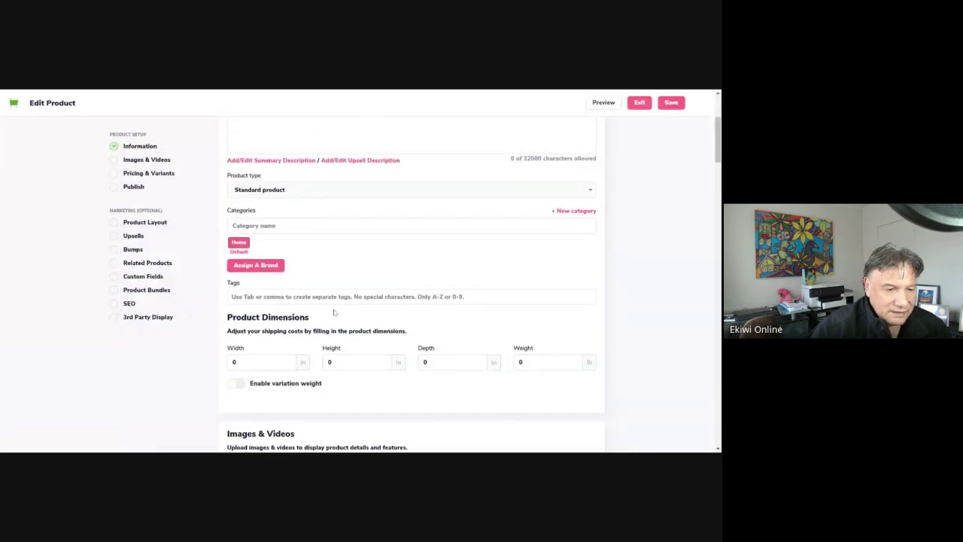
scroll(335, 312, "up", 1)
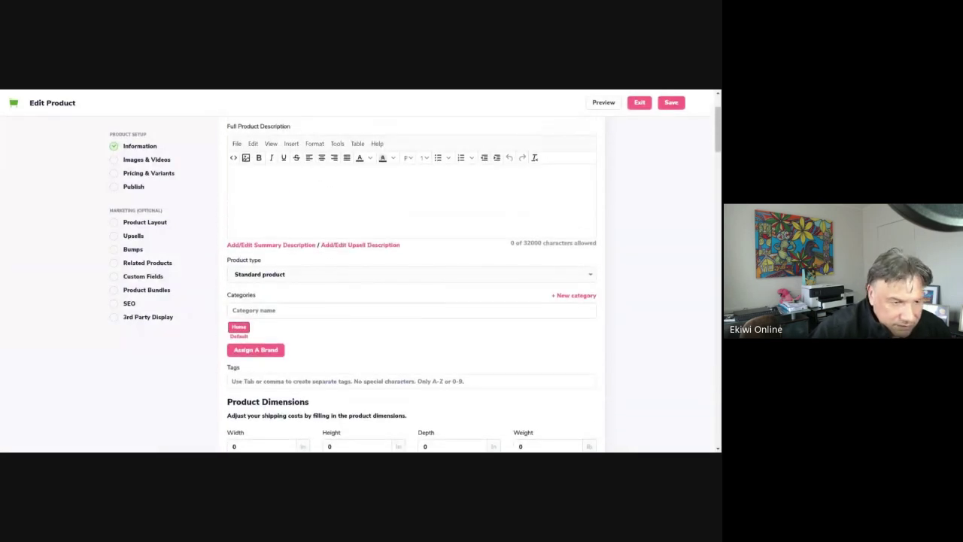
left_click(261, 246)
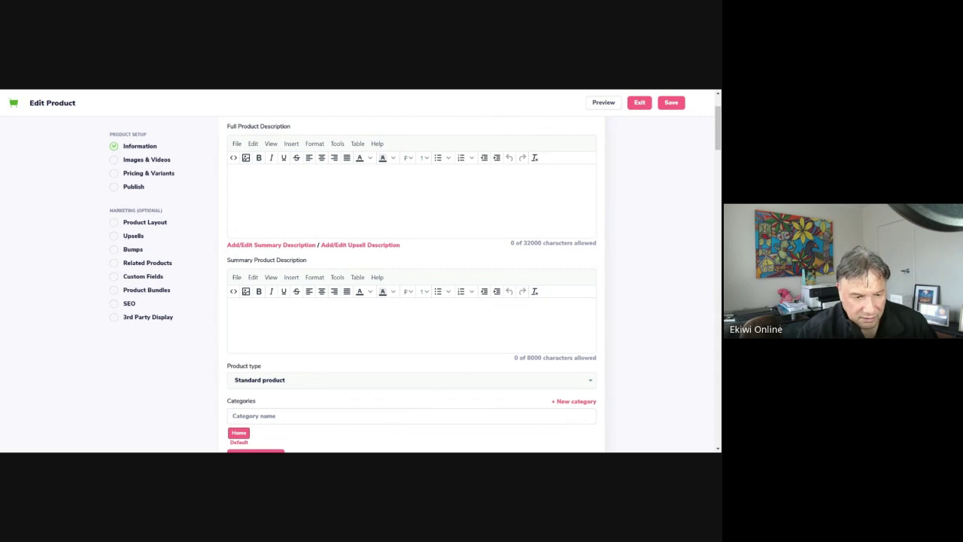
type("Make a bold fashion statement with the striking Solo Solis NDL6897 sunglasses. These vibrant red frames paired with matching red-orange gradient lenses are sure to turn heads, offering a perfect blend of modern style and premium UV protection. Lightweight and durable, they are ideal for those who want to stand out with confidence.")
Copy both full-description paragraphs for NDL6897 from ChatGPT into the GrooveKart product's full description and look over the form.
left_click(301, 229)
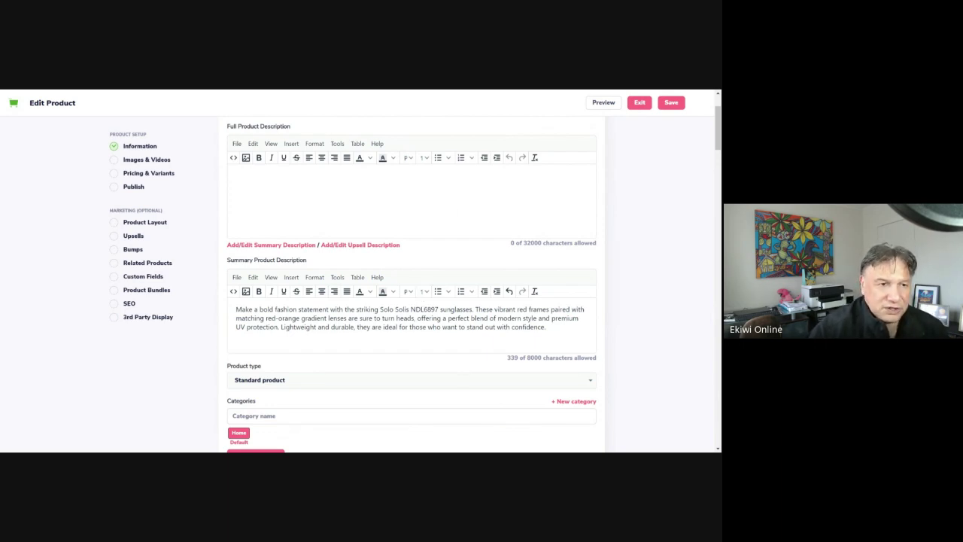
key("alt+Tab")
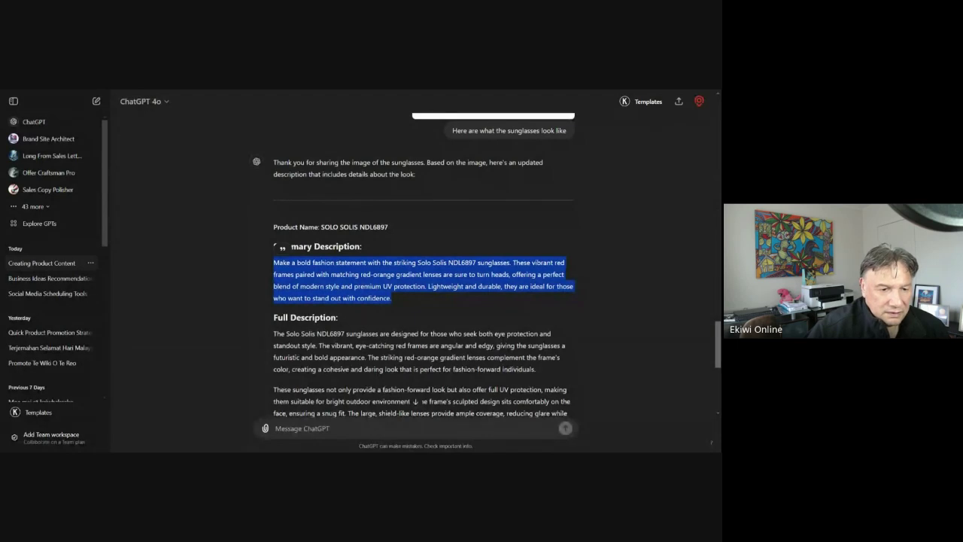
left_click_drag(273, 333, 487, 270)
key("ctrl+c")
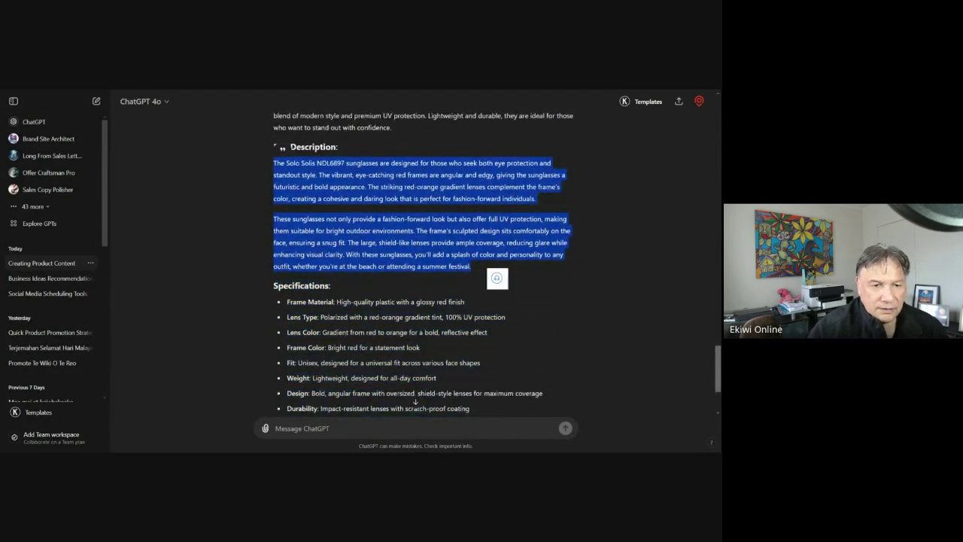
right_click(386, 233)
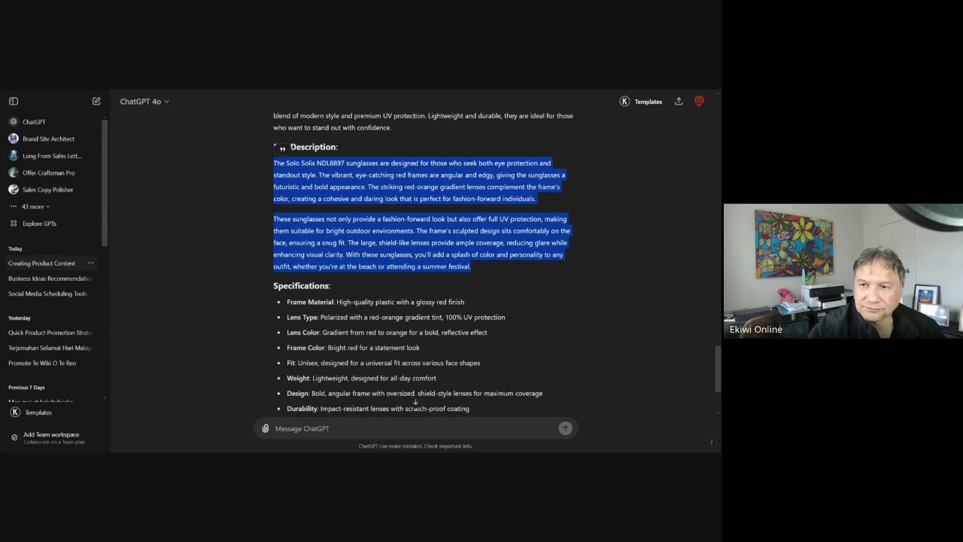
key("alt+Tab")
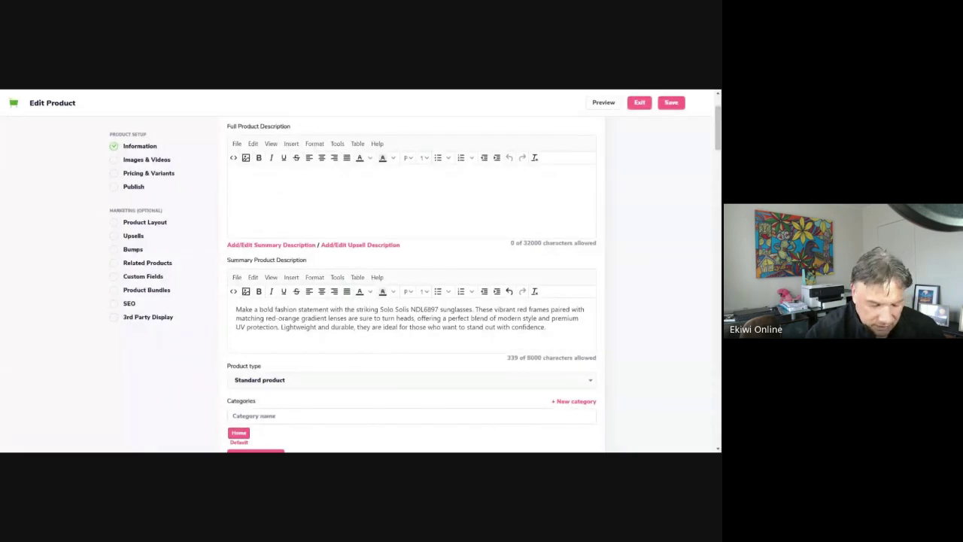
key("ctrl+v")
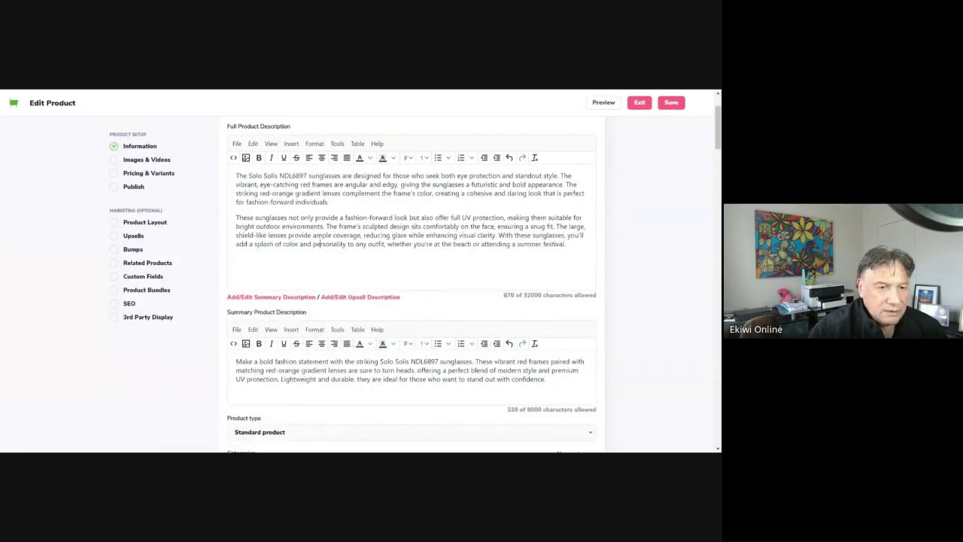
scroll(330, 298, "up", 1)
scroll(329, 299, "down", 3)
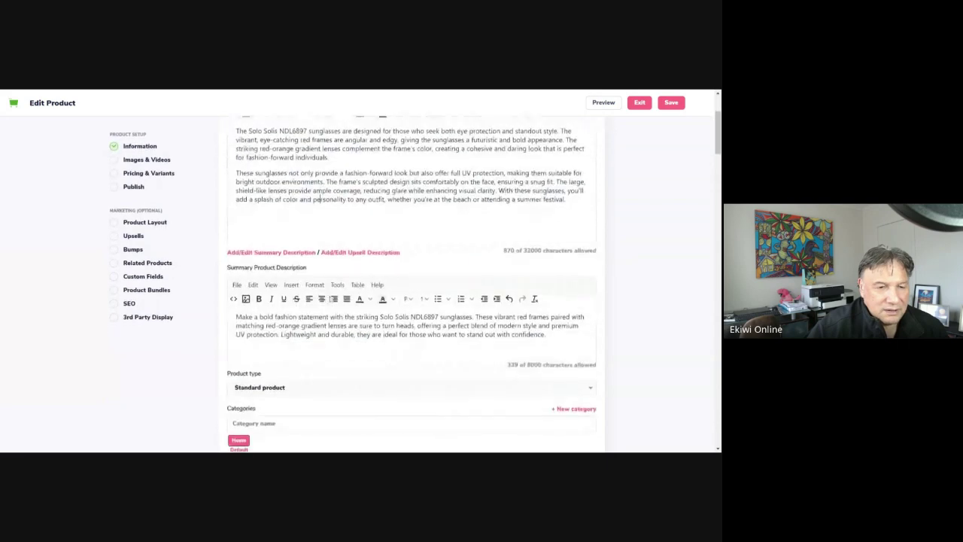
scroll(422, 279, "down", 2)
scroll(422, 281, "up", 3)
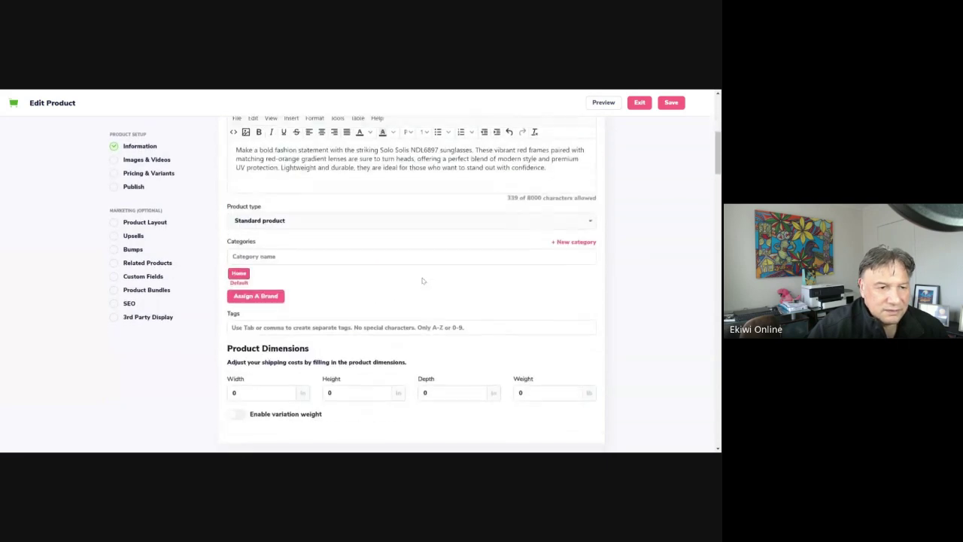
scroll(423, 280, "up", 2)
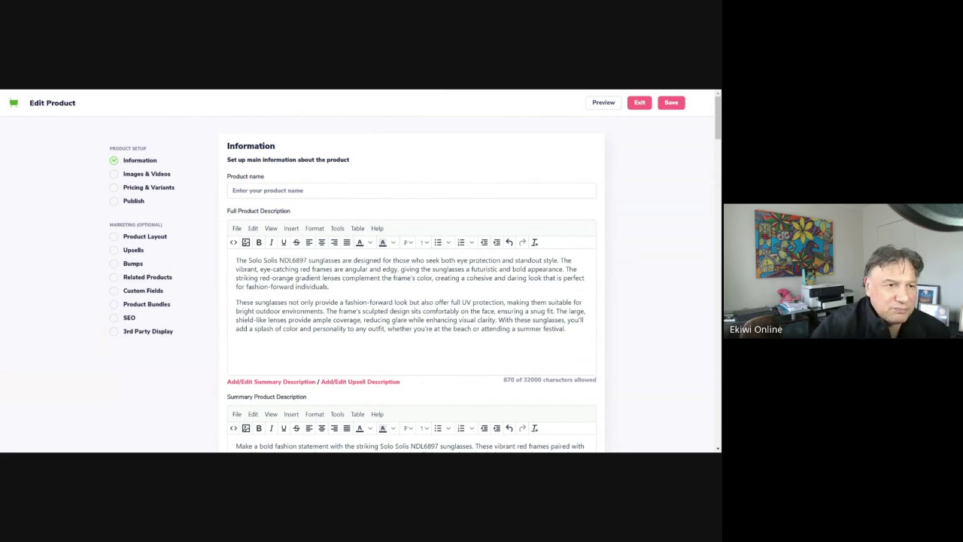
Switch to ChatGPT and send the message "Create and edgy title for nthe product" below the NDL6897 specifications.
key("alt+Tab")
scroll(422, 263, "down", 3)
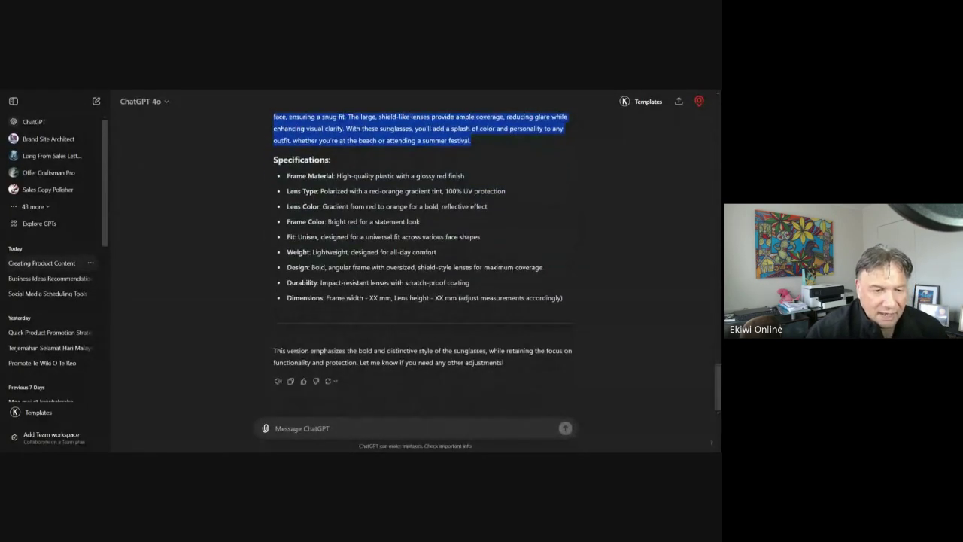
left_click(422, 263)
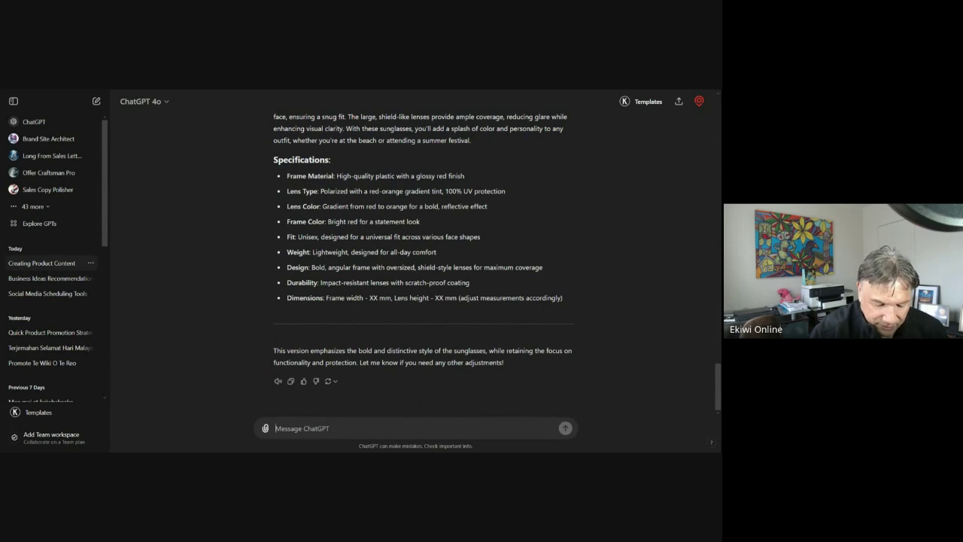
type("Pro")
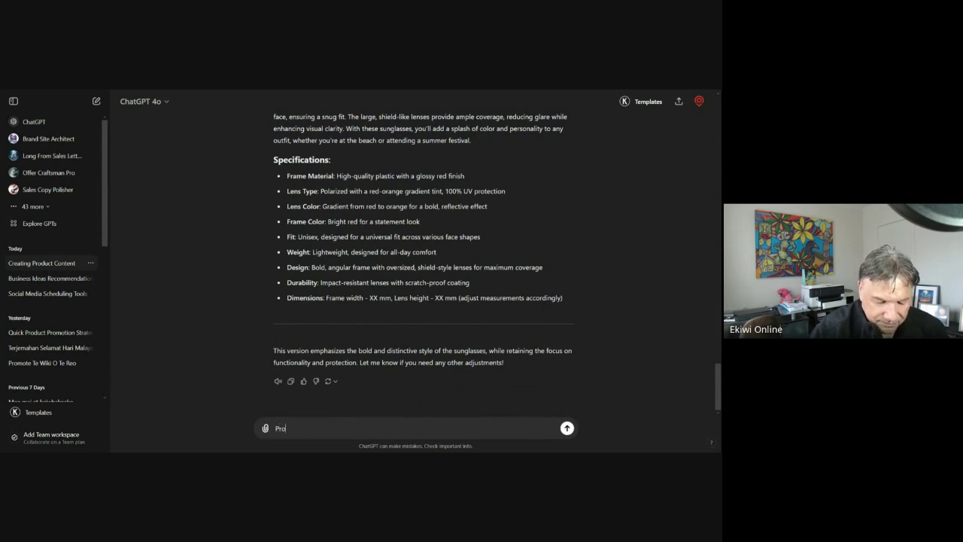
key("BackSpace")
key("BackSpace")
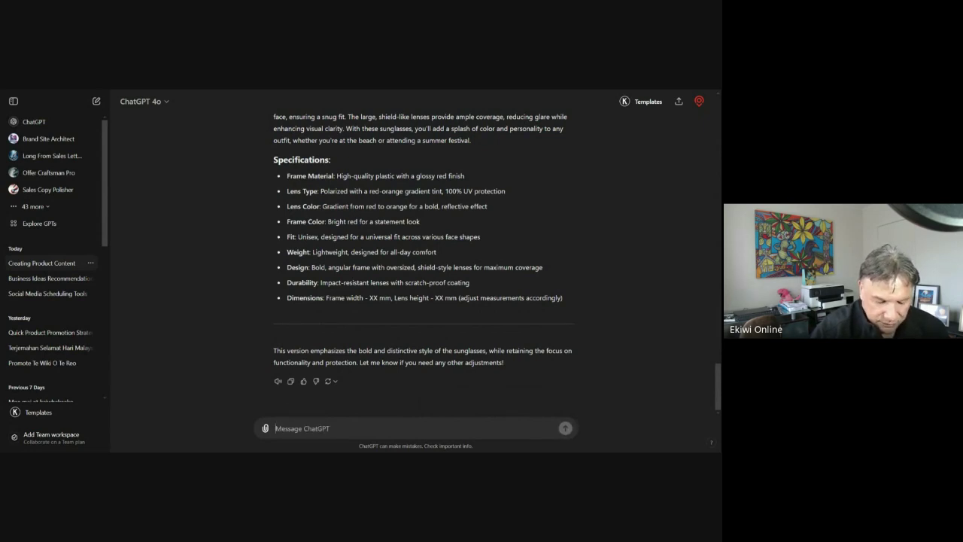
type("Create a")
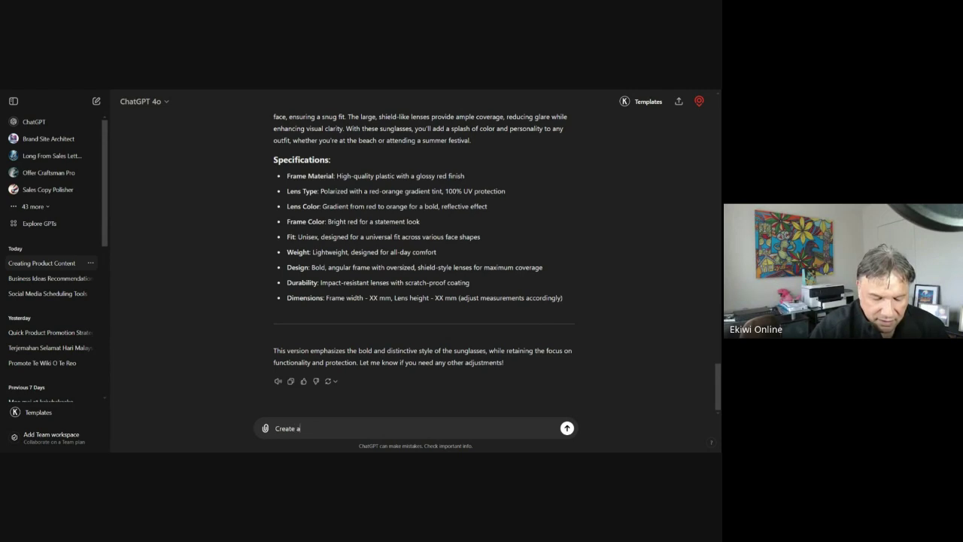
type("nd edg")
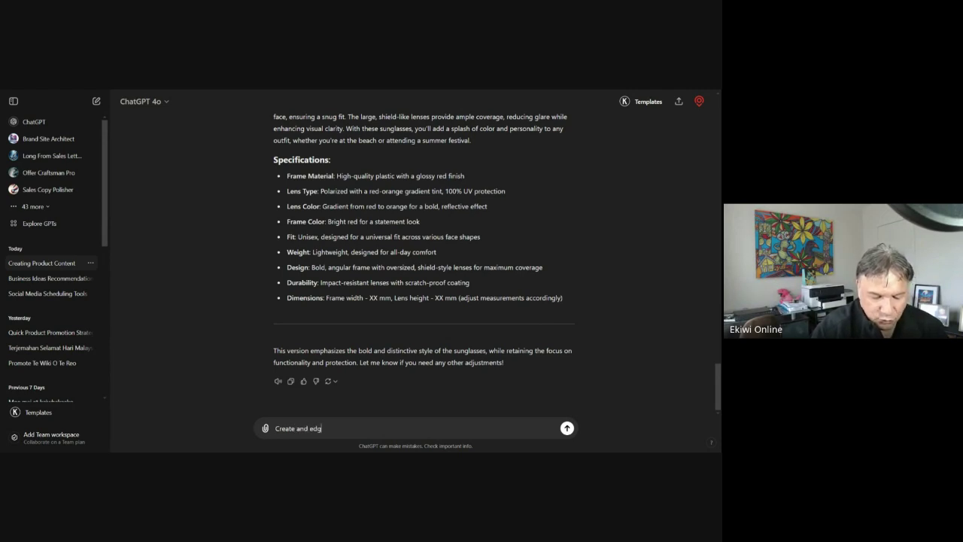
type("y")
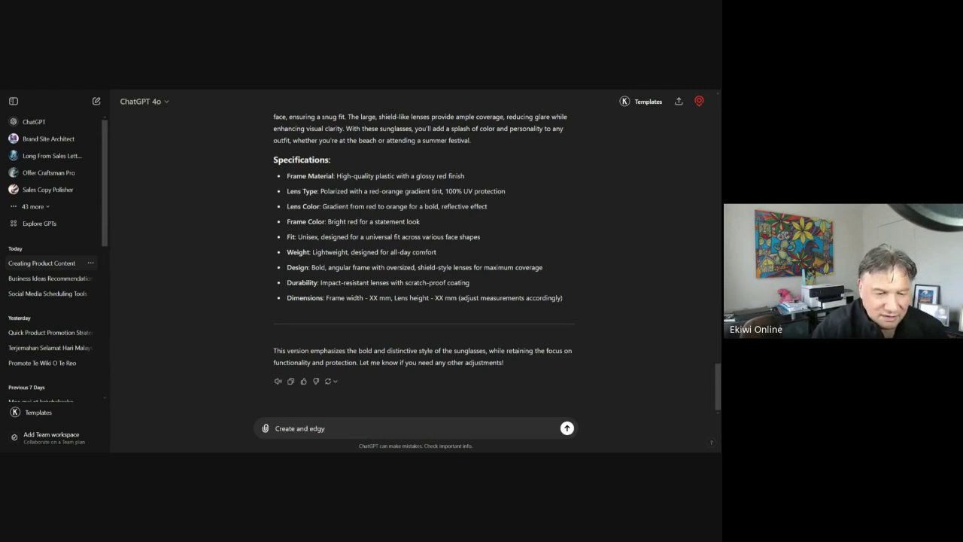
type("y")
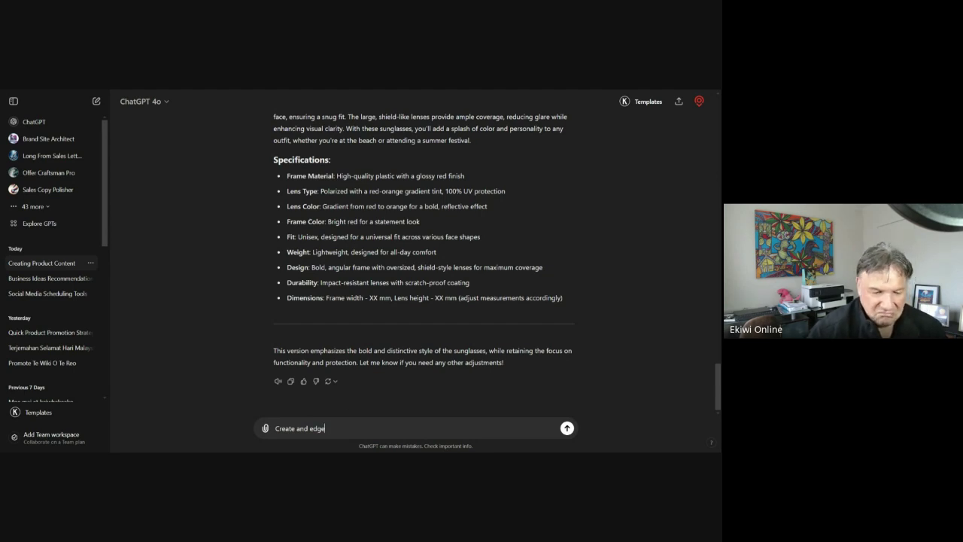
key("BackSpace")
type("y")
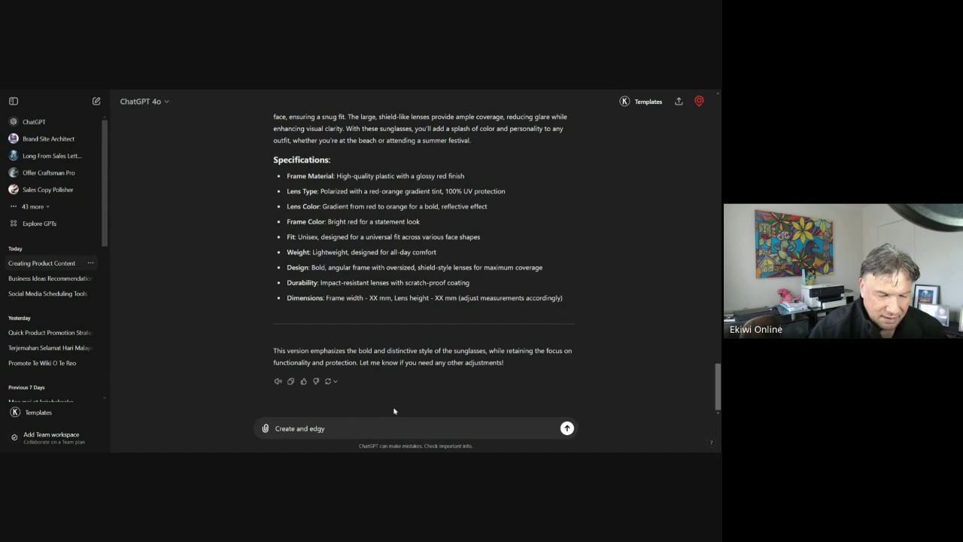
type(" title for nthe product")
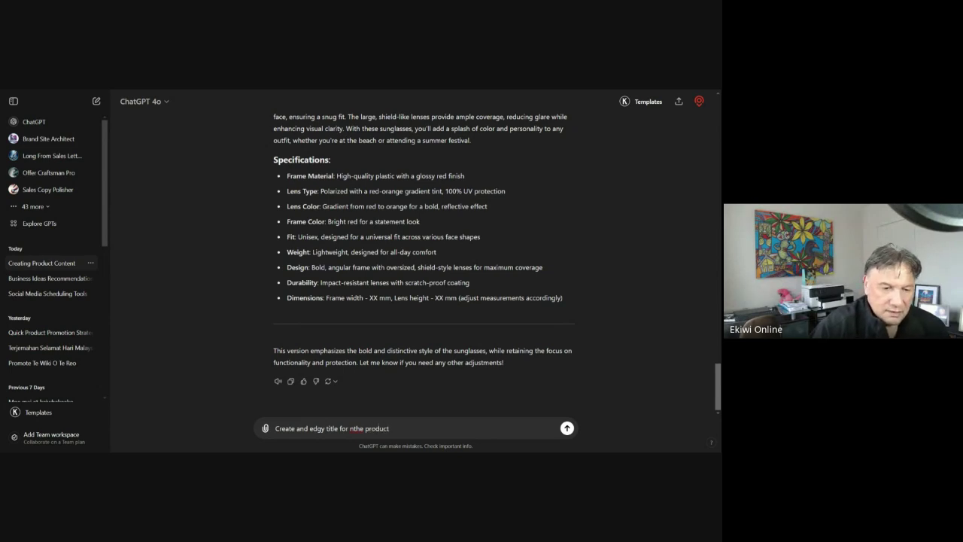
key("Return")
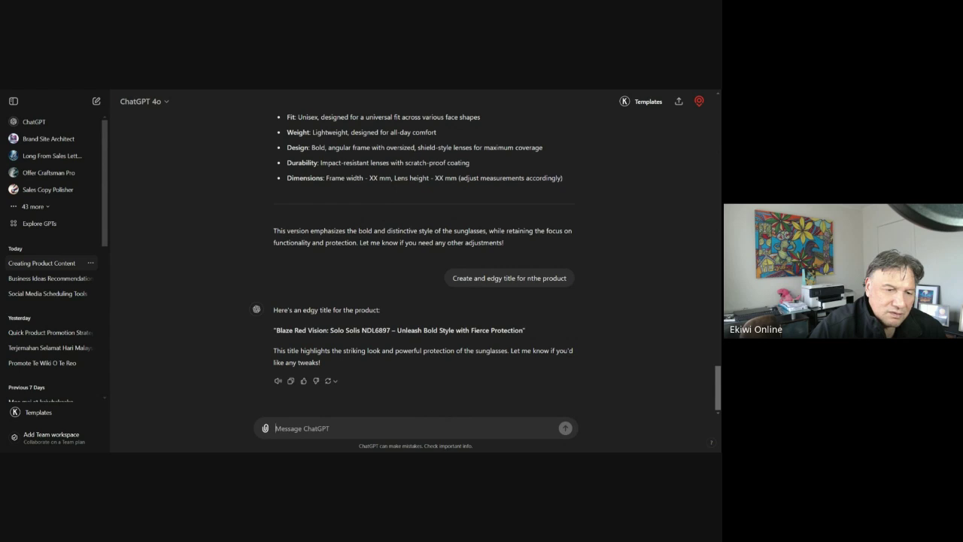
Ask ChatGPT to revise the suggested title with the message "Don't include the model number".
type("Don't in")
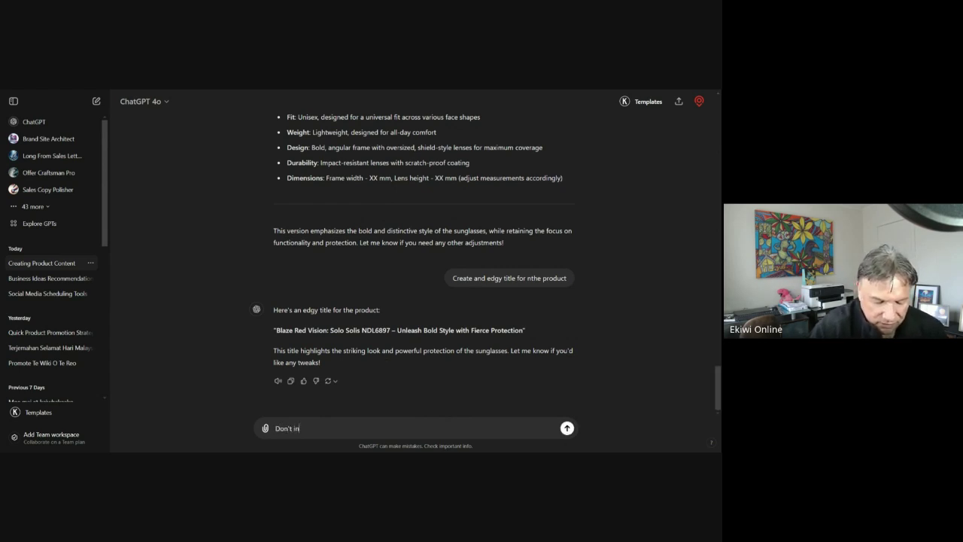
type("clude the model ")
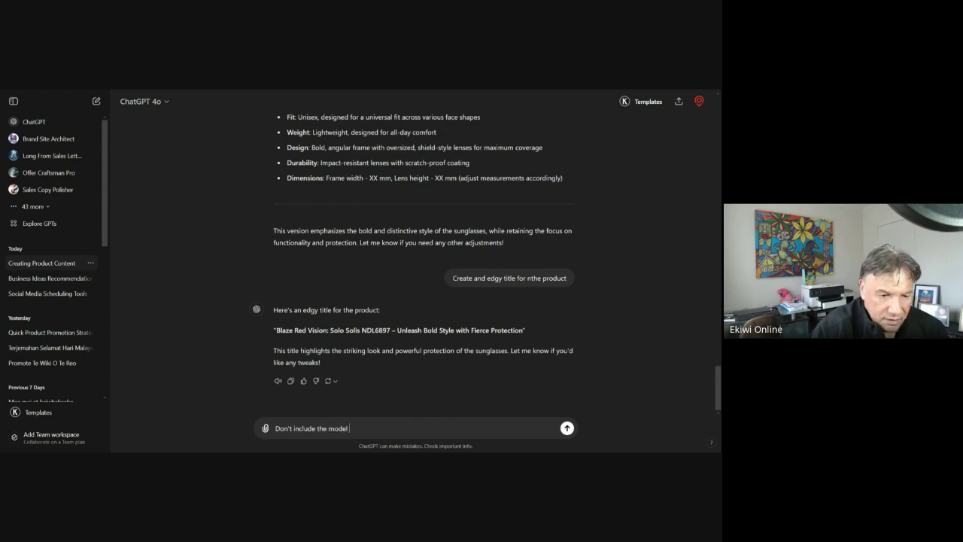
type("number")
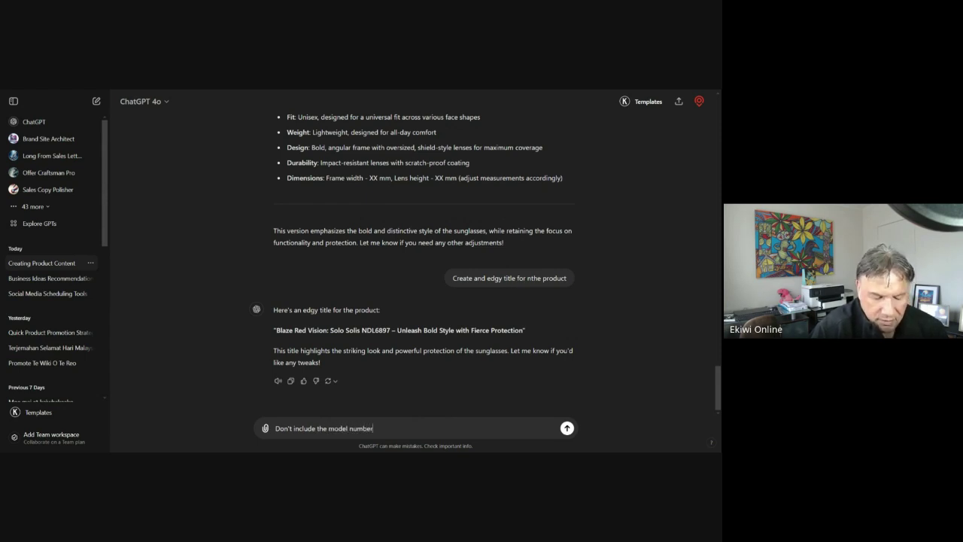
key("Return")
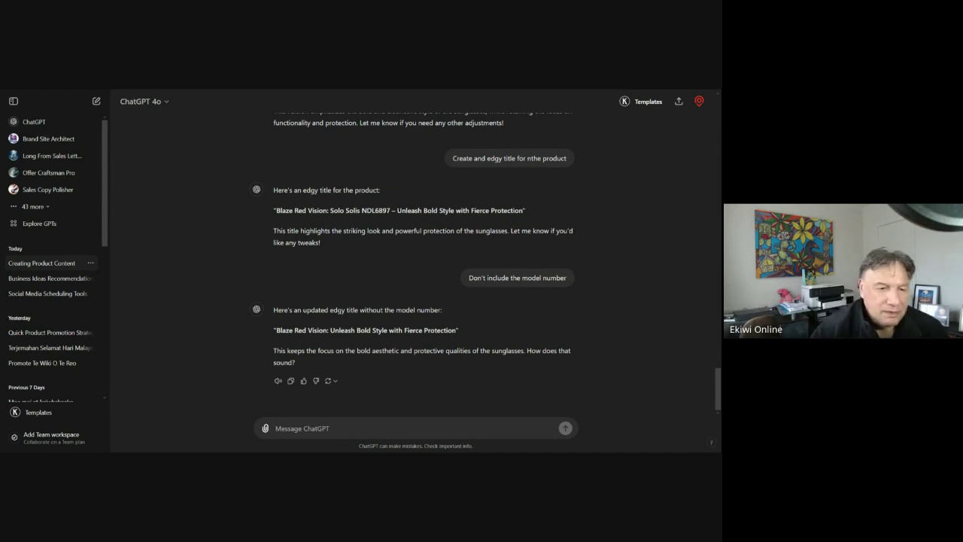
Copy the title "Blaze Red Vision: Unleash Bold Style with Fierce Protection" into the GrooveKart product name and replace "Vision" with "Sunglasses".
left_click_drag(456, 331, 277, 330)
key("ctrl+c")
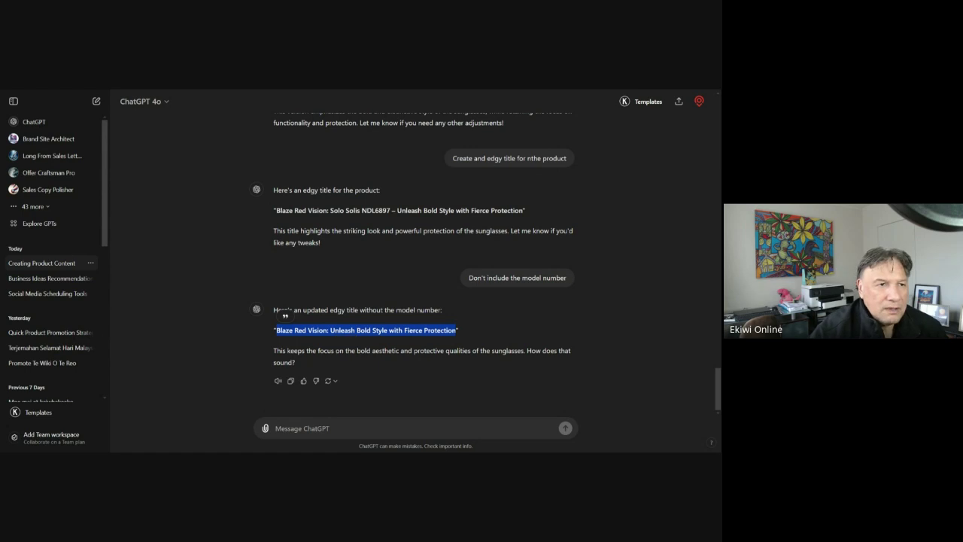
key("alt+Tab")
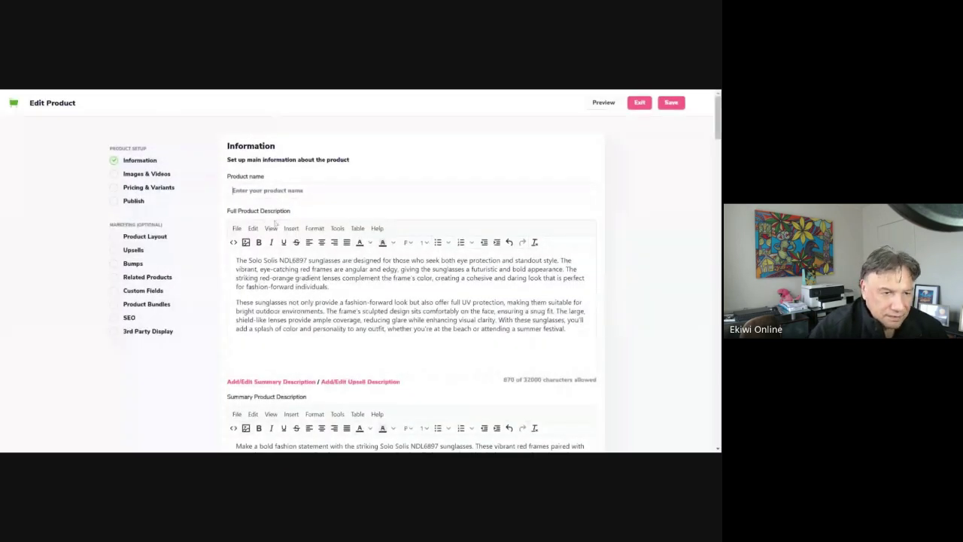
key("ctrl+v")
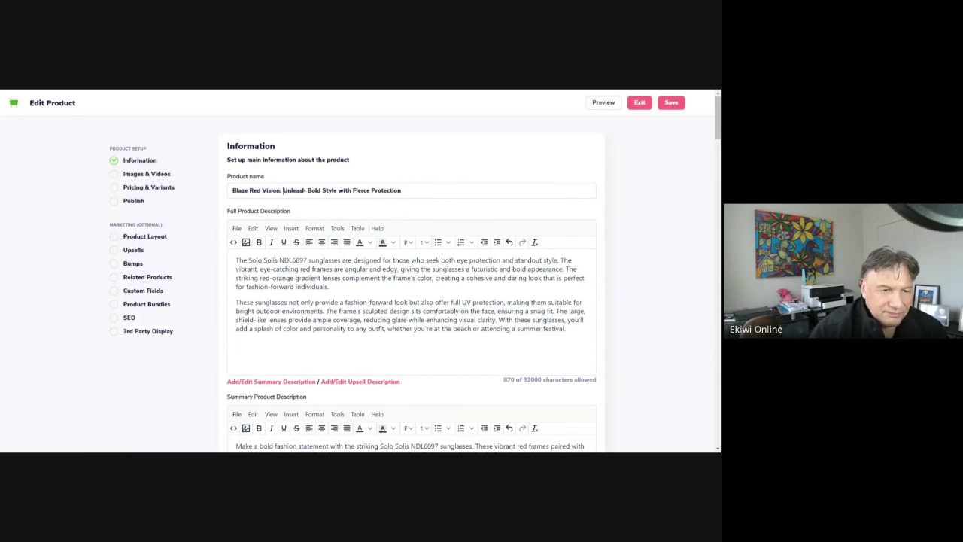
double_click(270, 191)
type("Sunbglasse")
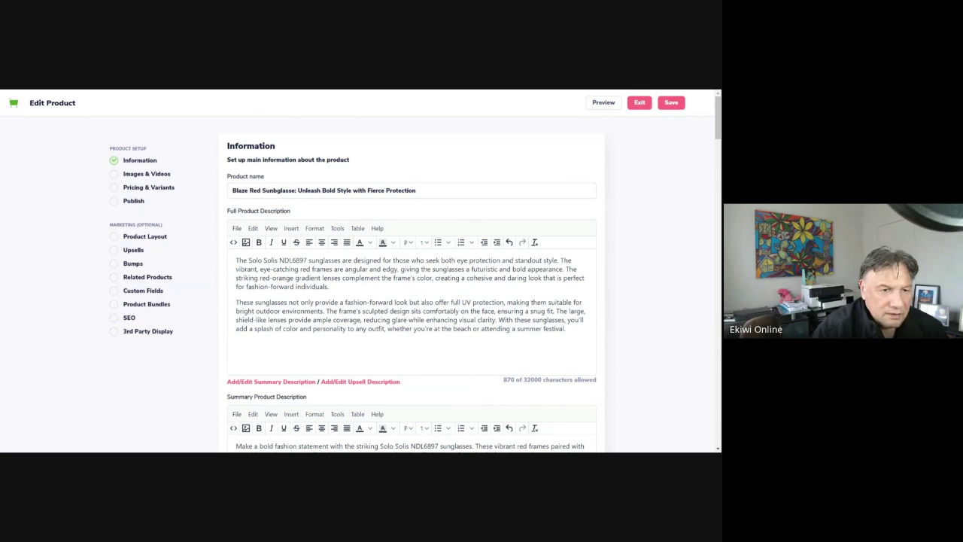
type("s")
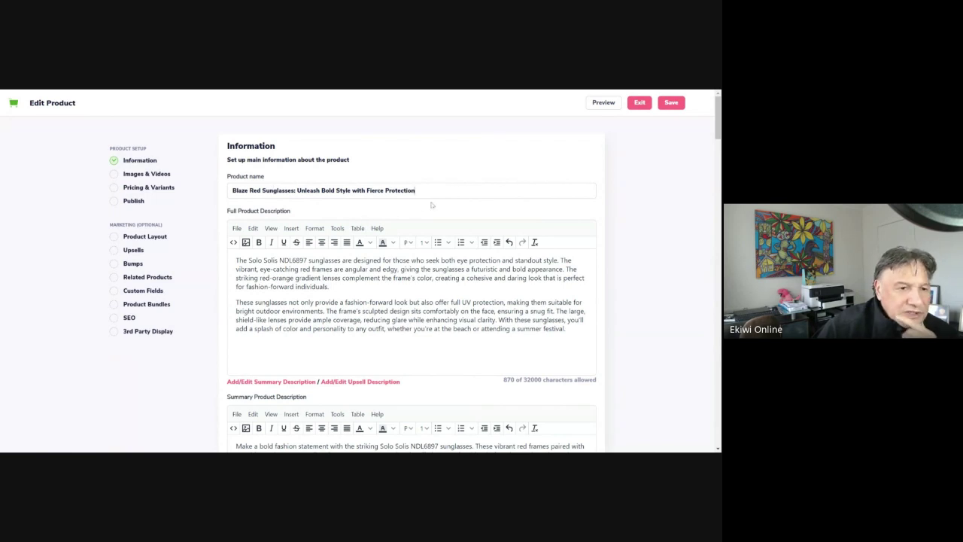
Add the Women's Sunglasses category to the product and make it the default category.
scroll(437, 255, "down", 3)
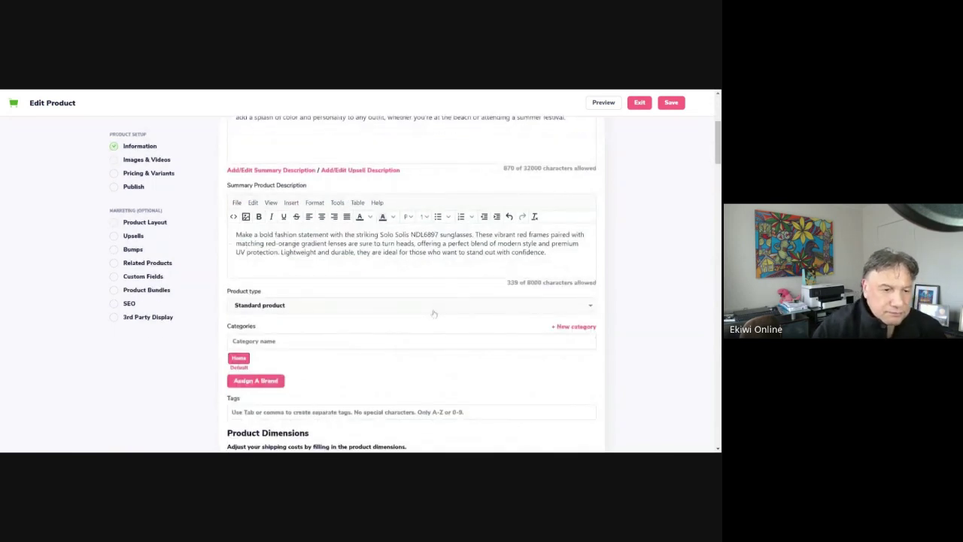
scroll(435, 314, "down", 2)
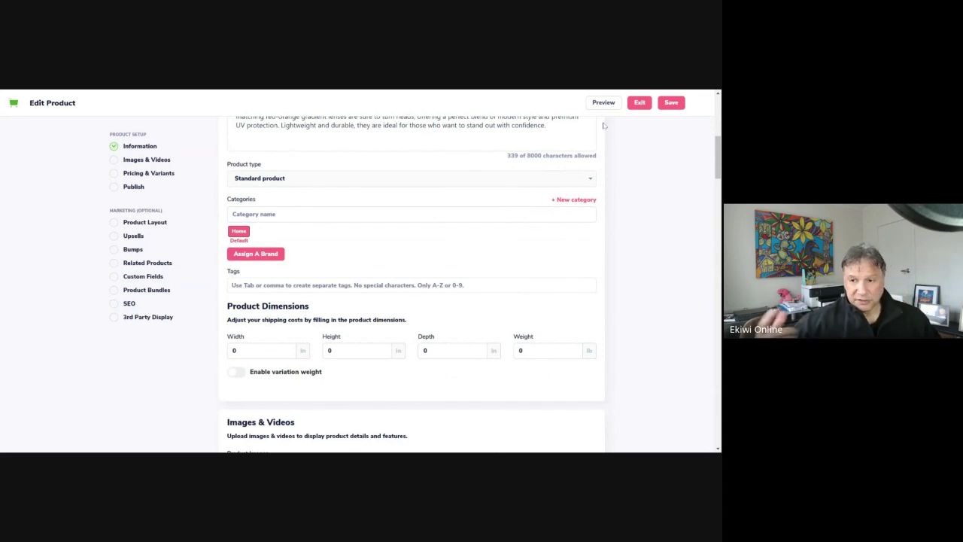
type("W")
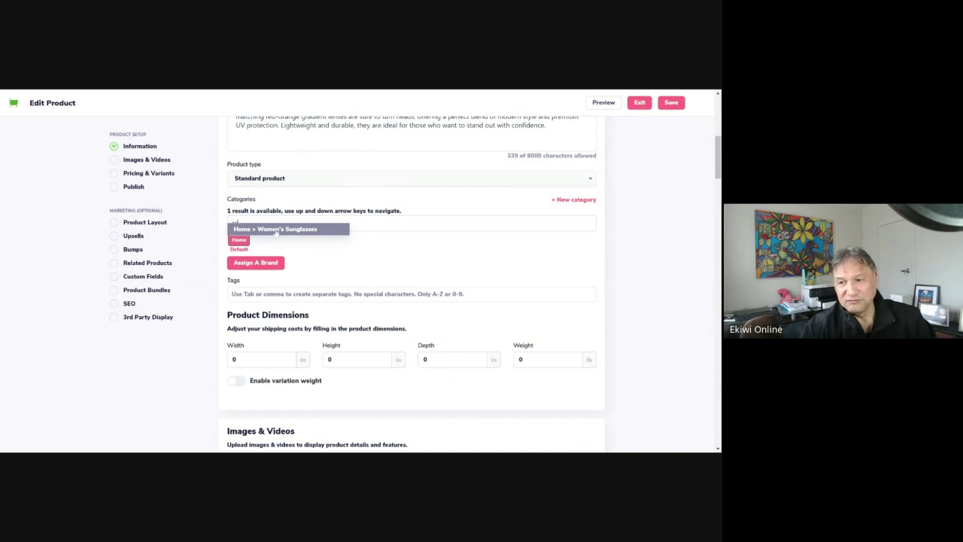
left_click(275, 233)
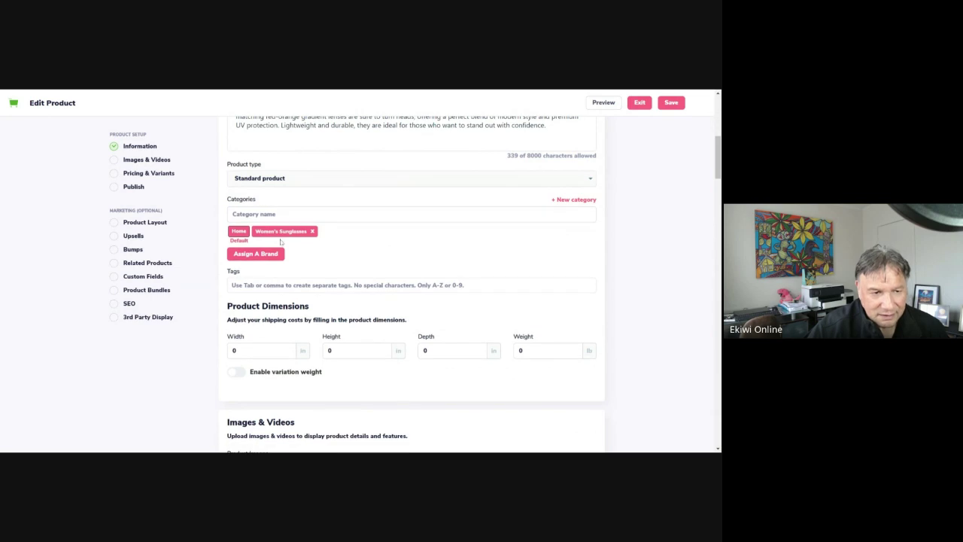
left_click(283, 233)
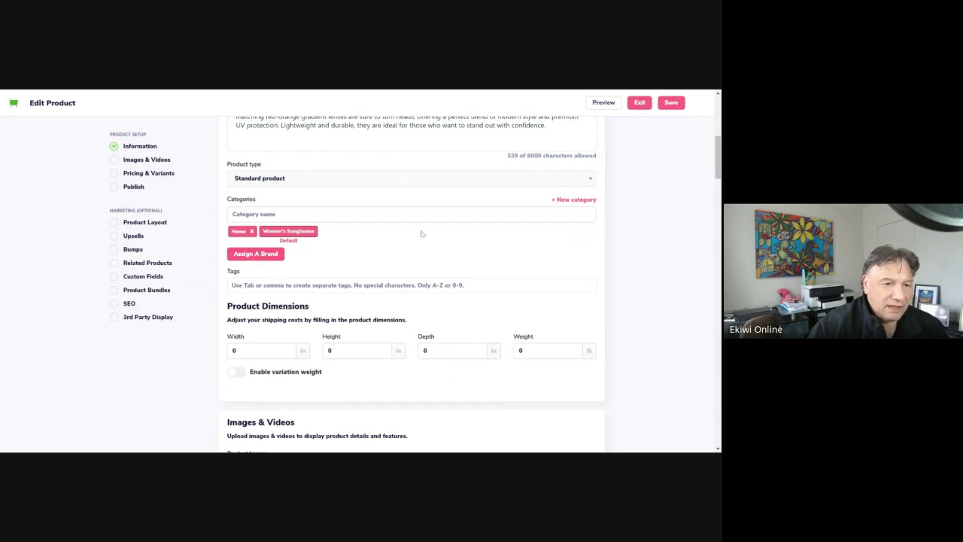
Check the brands that can be assigned to the product, leave the brand empty and save the product.
left_click(255, 254)
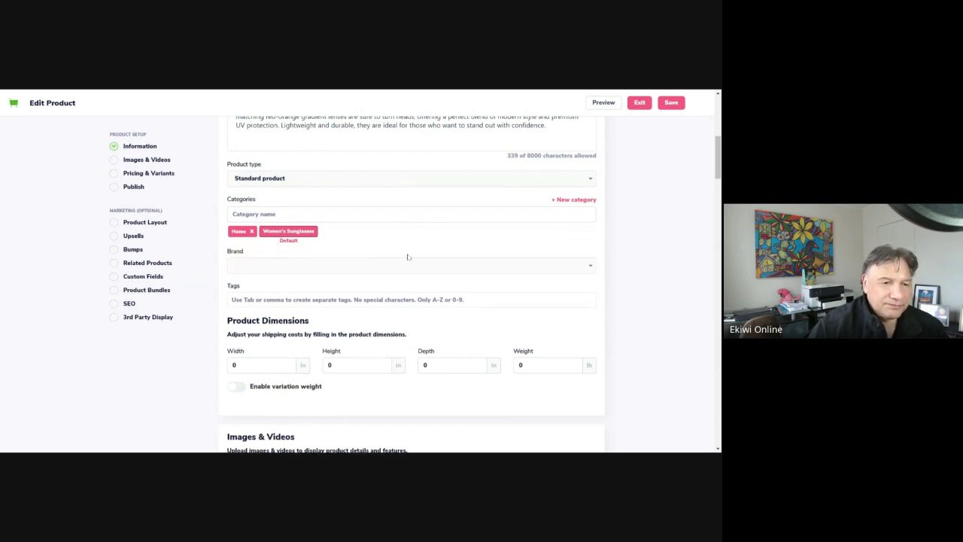
left_click(281, 264)
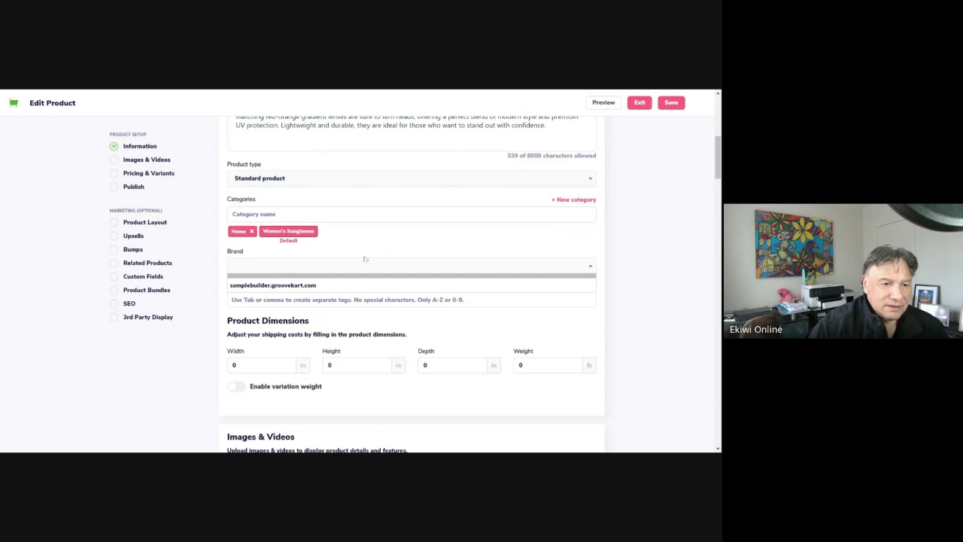
left_click(391, 249)
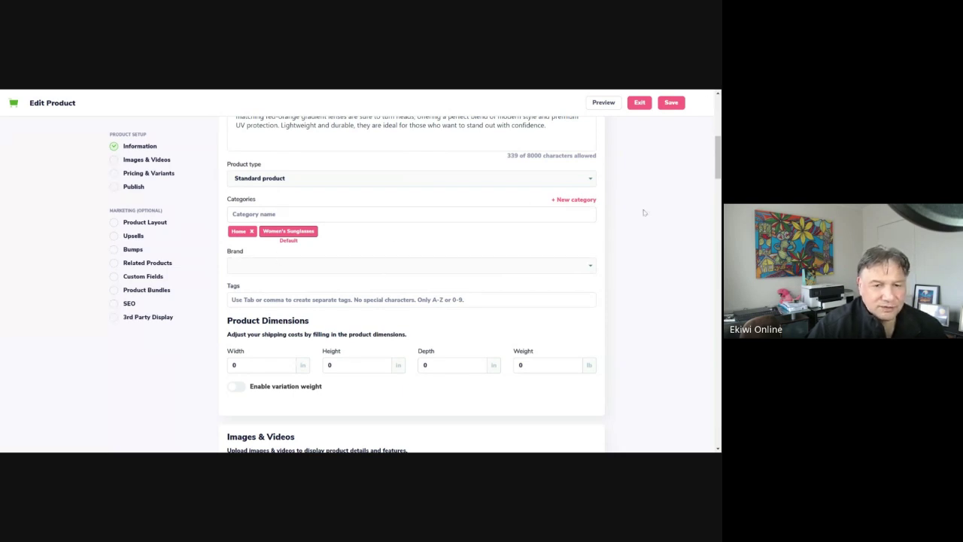
left_click(672, 105)
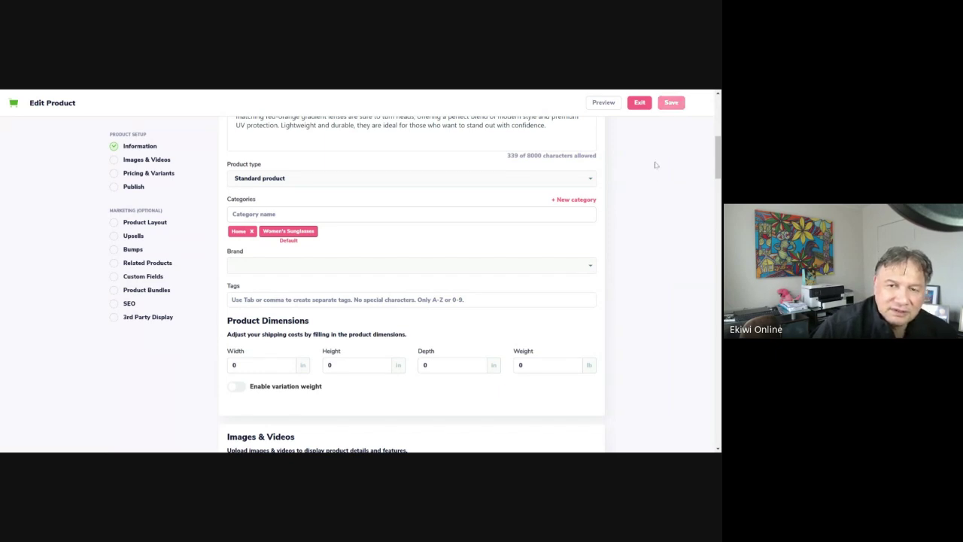
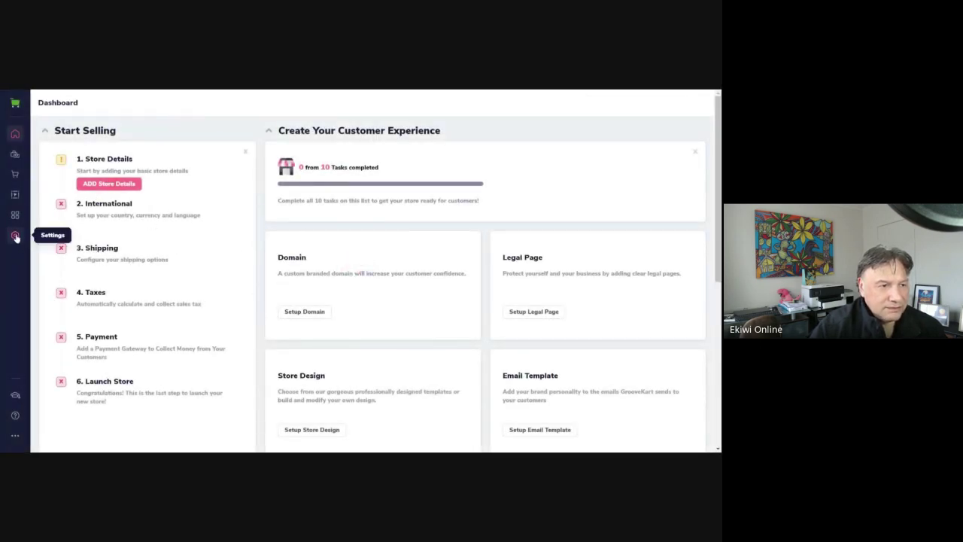
Start a new brand in the store's brand management and name it Funk My Shades.
left_click(15, 154)
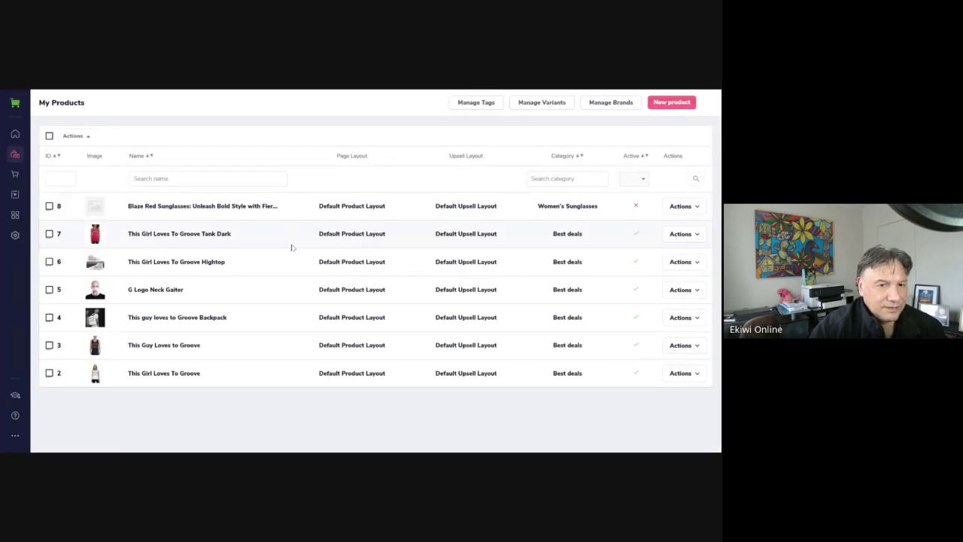
left_click(619, 110)
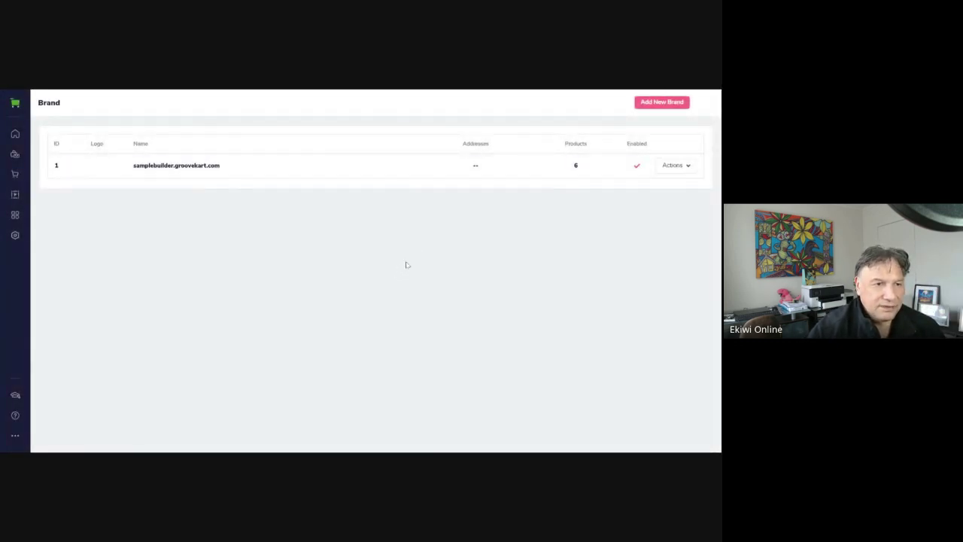
key("alt+Left")
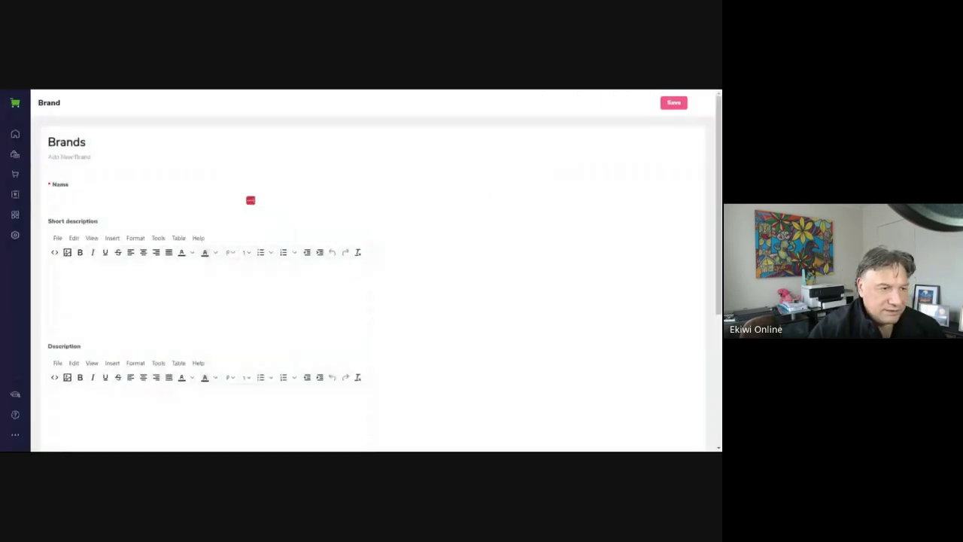
left_click(116, 196)
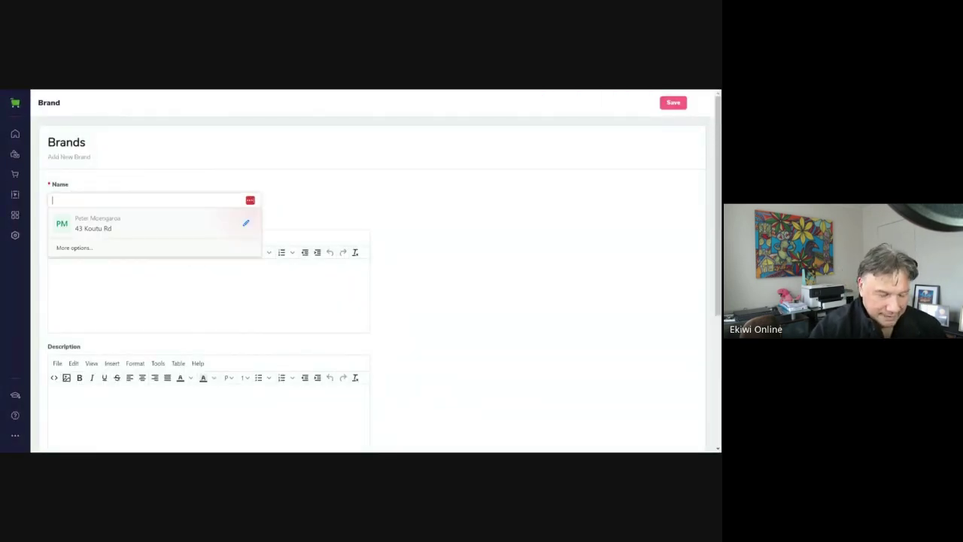
type("Funk My S")
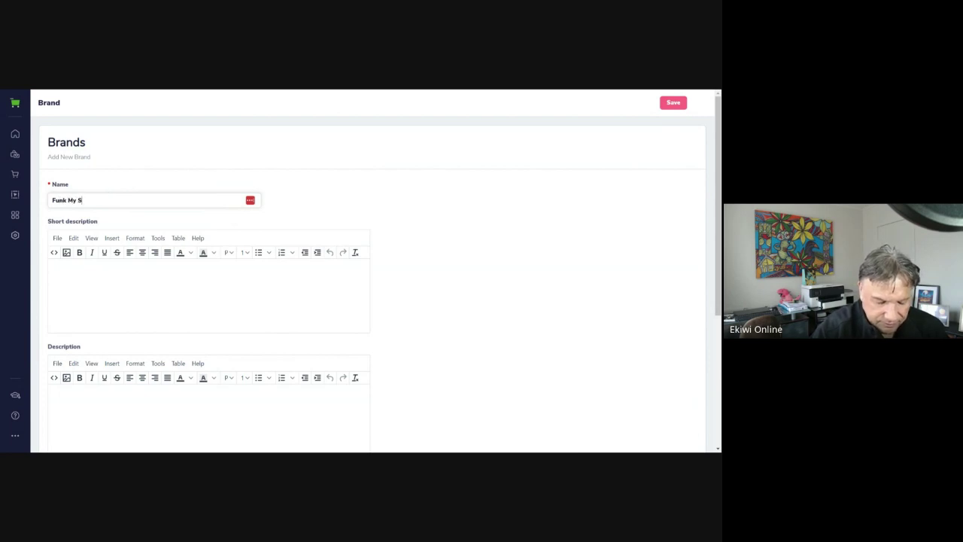
type("hades")
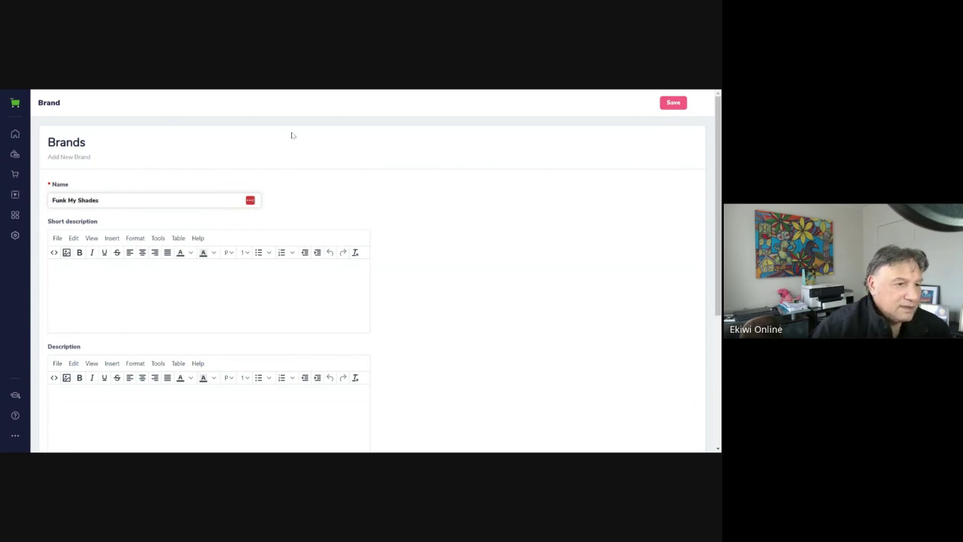
Review the remaining fields of the new brand, leave them empty and save the brand.
scroll(297, 264, "down", 3)
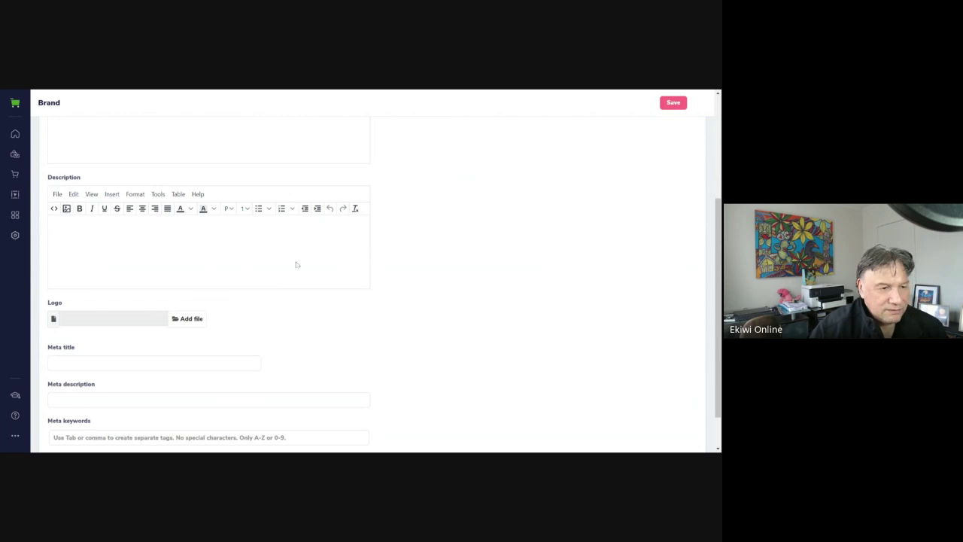
scroll(269, 271, "up", 2)
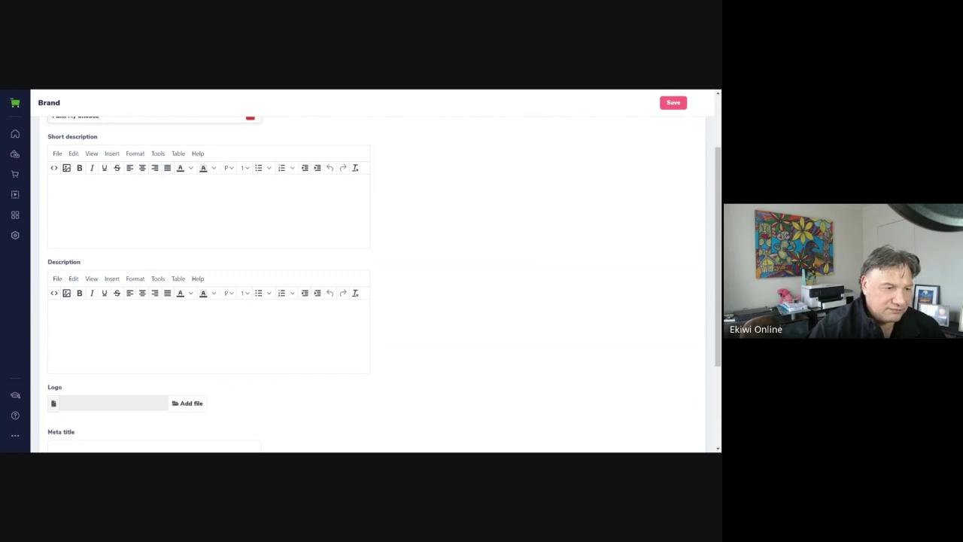
scroll(283, 295, "down", 3)
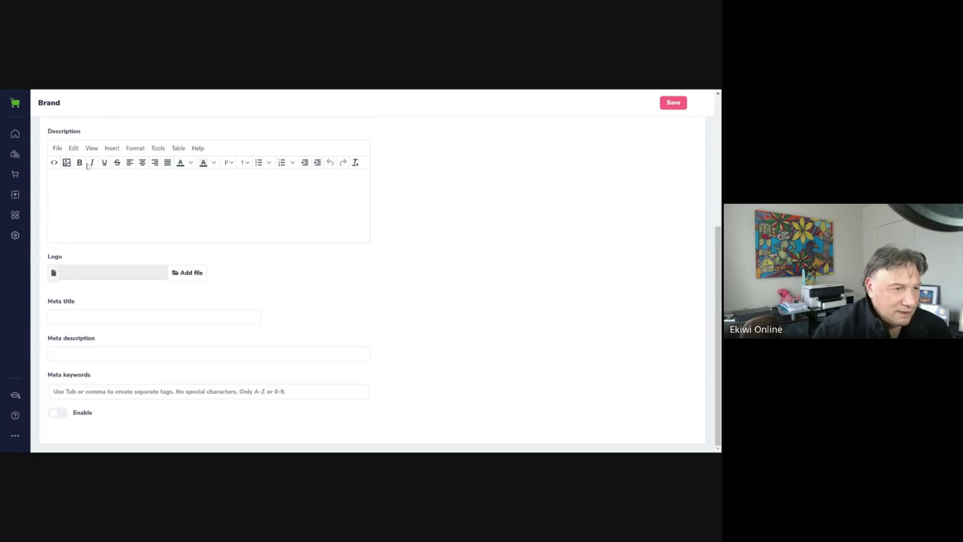
scroll(90, 165, "up", 3)
scroll(481, 320, "down", 3)
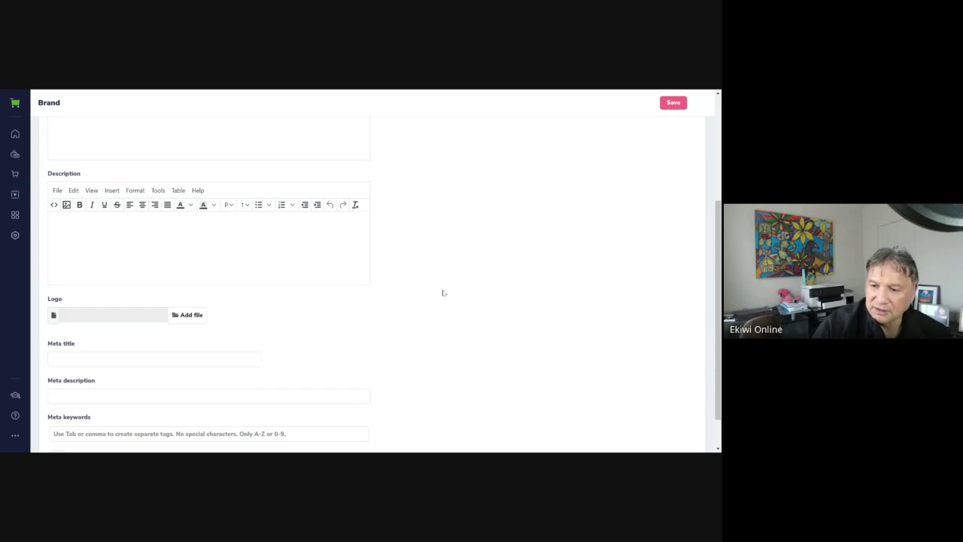
scroll(440, 300, "up", 1)
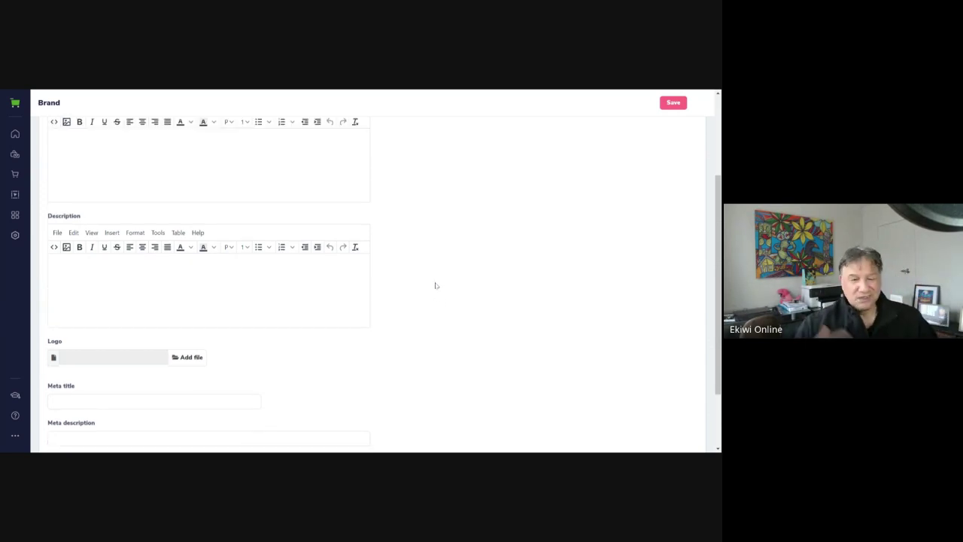
scroll(469, 299, "down", 1)
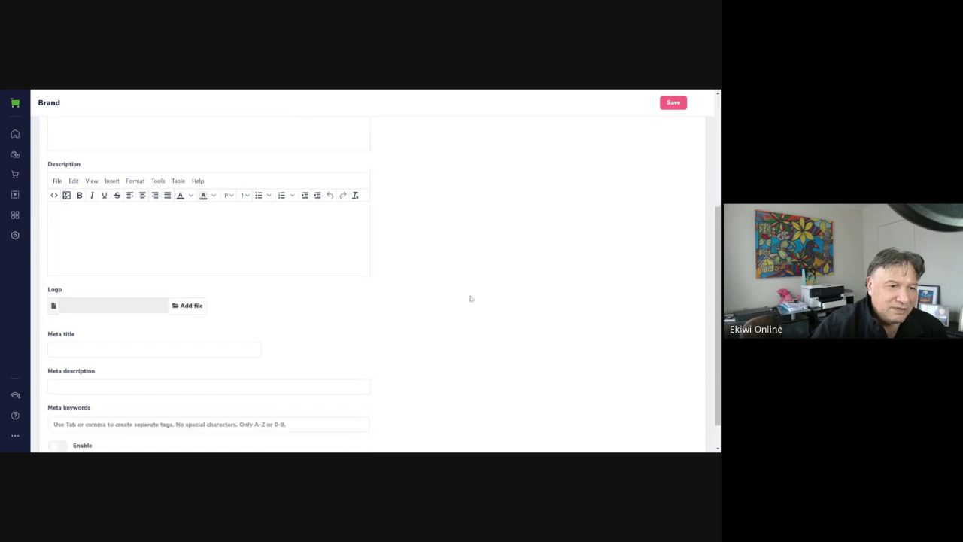
scroll(473, 300, "up", 4)
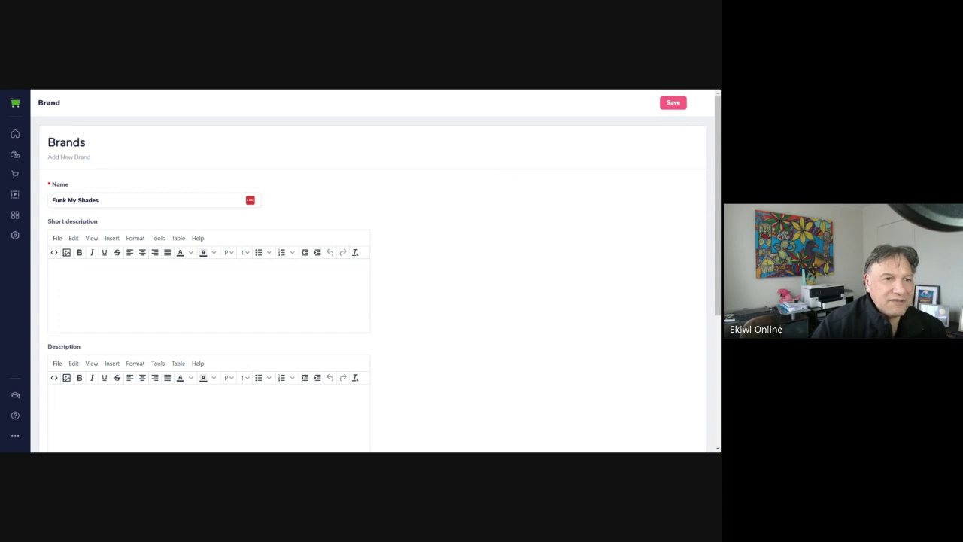
key("Return")
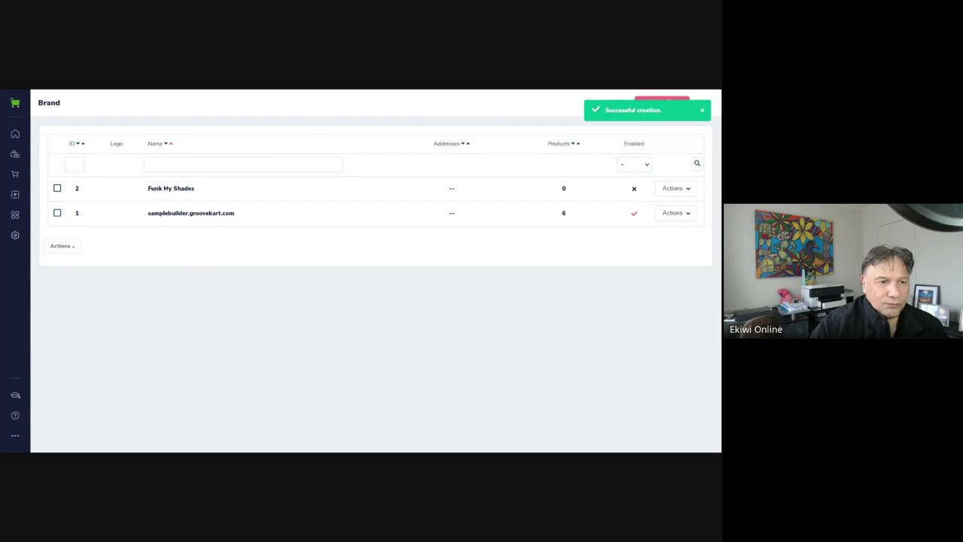
Return to the sunglasses product and check which brands can be assigned to it.
key("ctrl+shift+Tab")
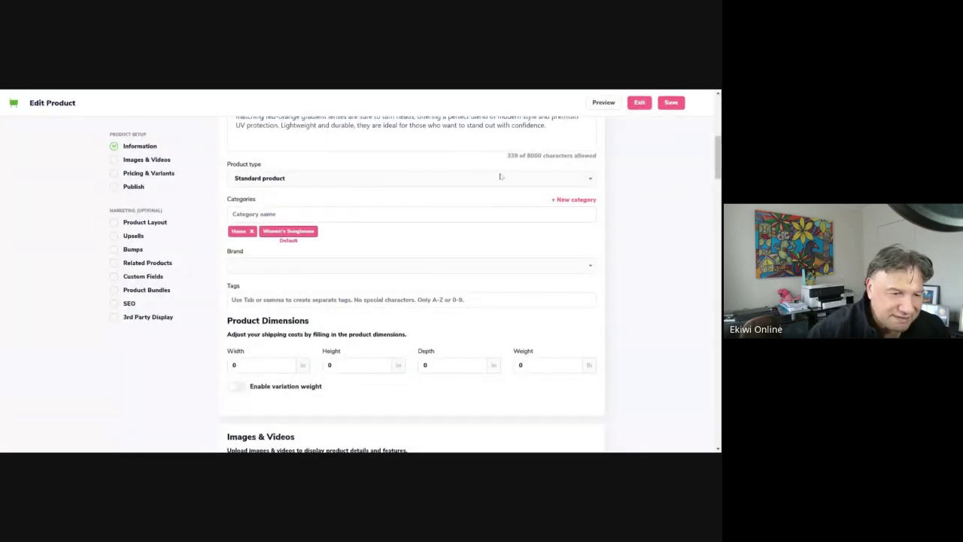
scroll(419, 368, "down", 3)
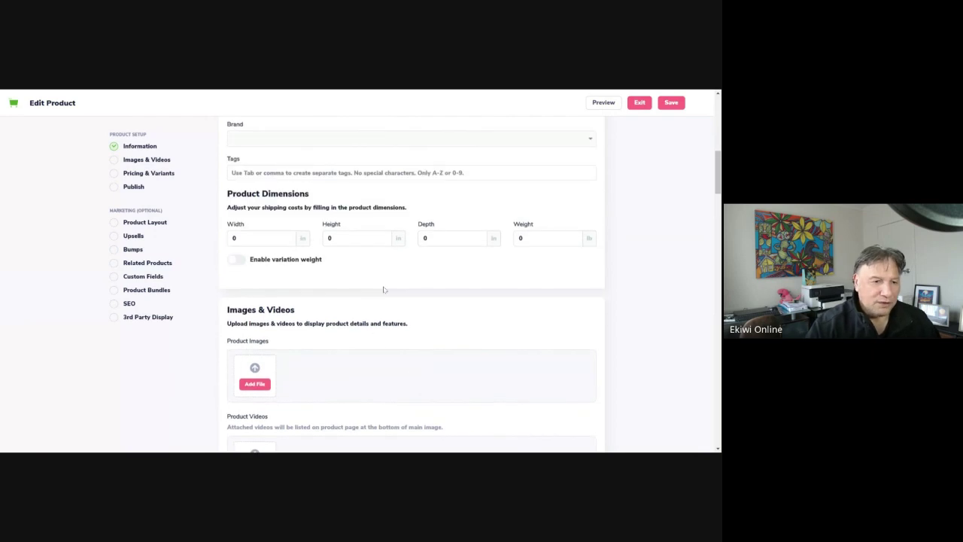
scroll(384, 290, "up", 1)
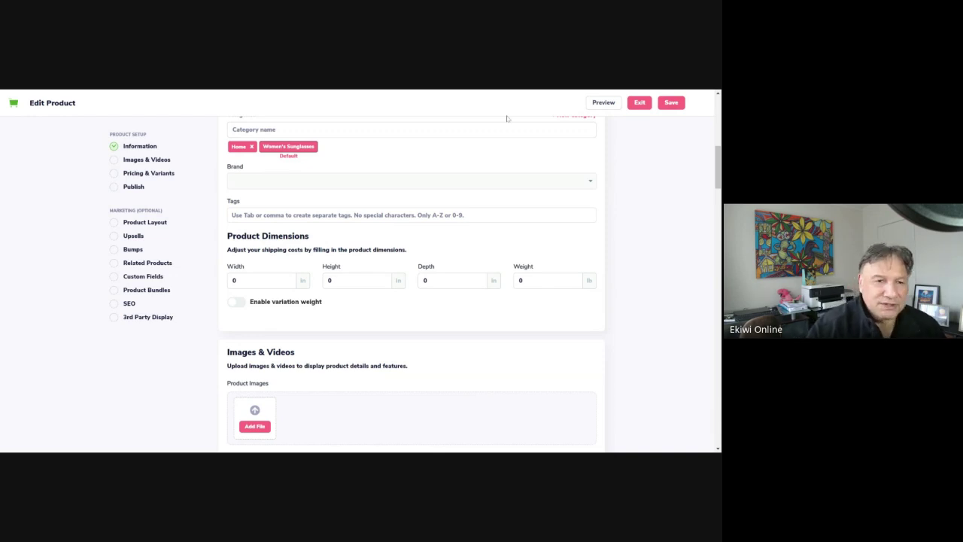
scroll(657, 328, "up", 5)
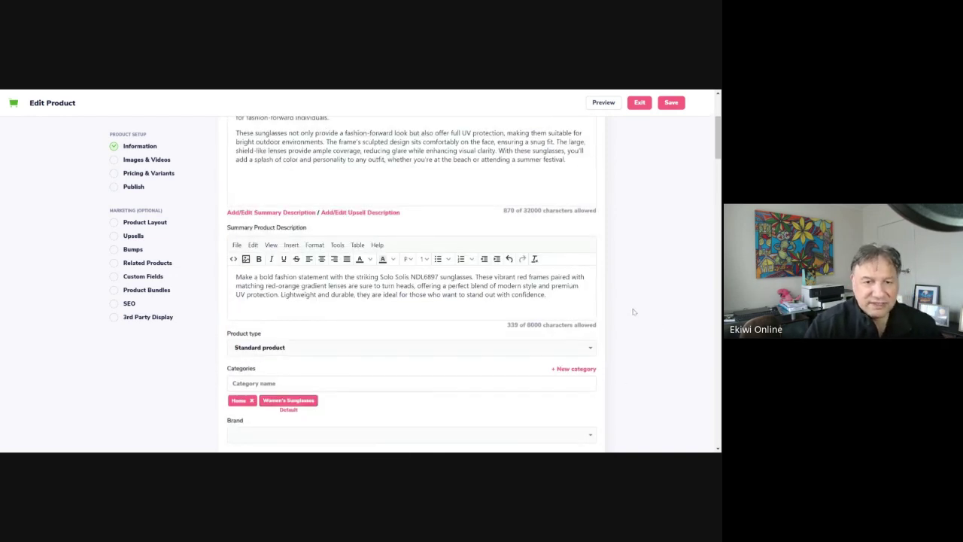
scroll(638, 318, "up", 1)
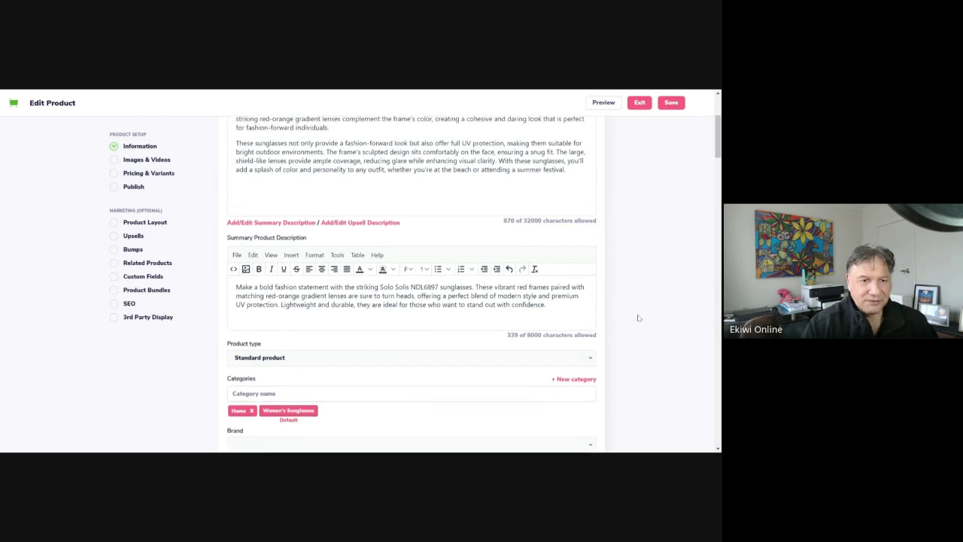
scroll(639, 318, "up", 2)
scroll(640, 317, "down", 5)
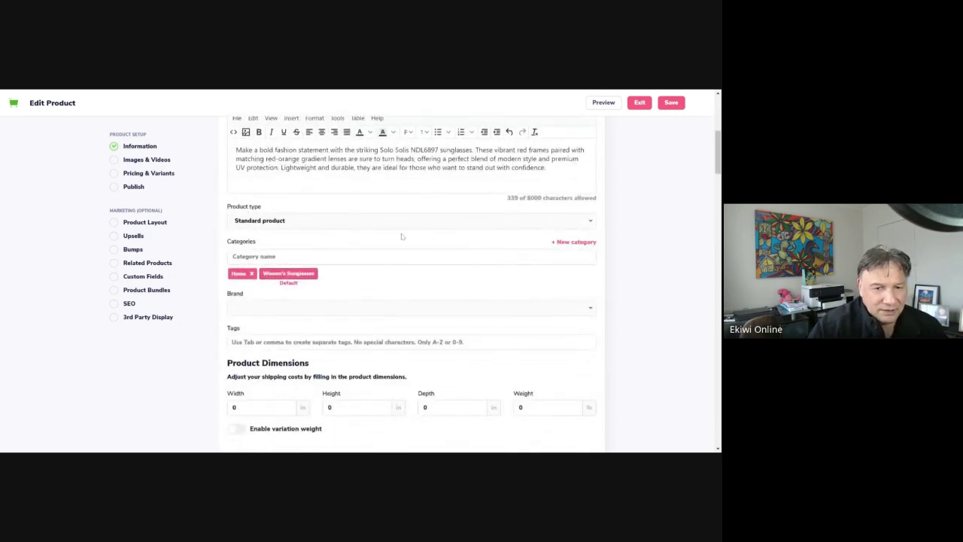
scroll(357, 280, "down", 2)
left_click(270, 223)
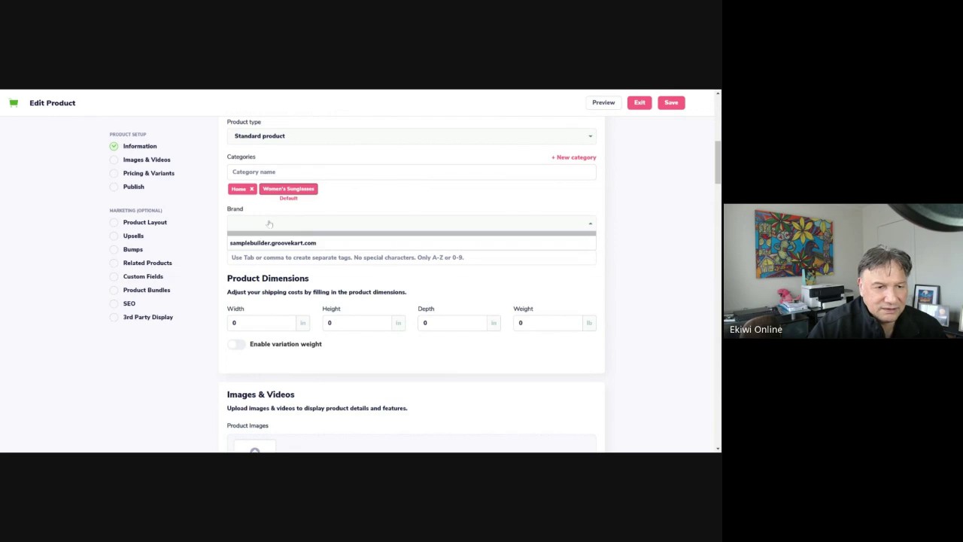
left_click(291, 221)
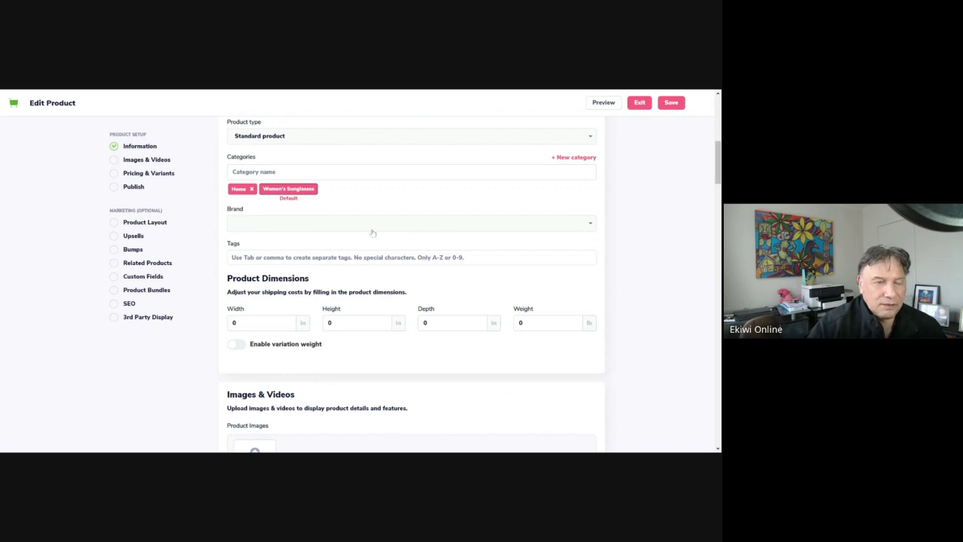
Reload the product page and assign the brand samplebuilder.groovekart.com to the product.
scroll(373, 232, "down", 3)
scroll(406, 279, "down", 2)
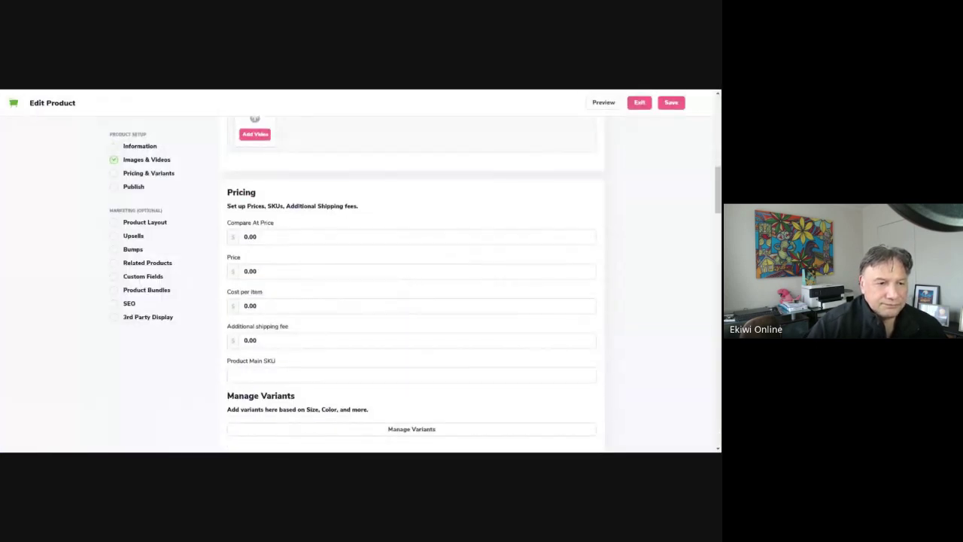
scroll(361, 275, "up", 8)
scroll(349, 321, "down", 7)
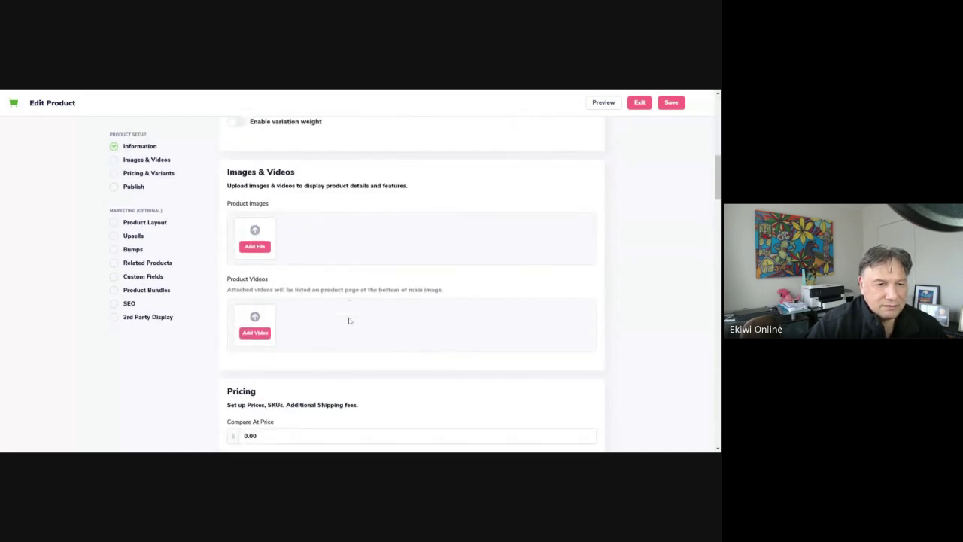
scroll(350, 320, "up", 3)
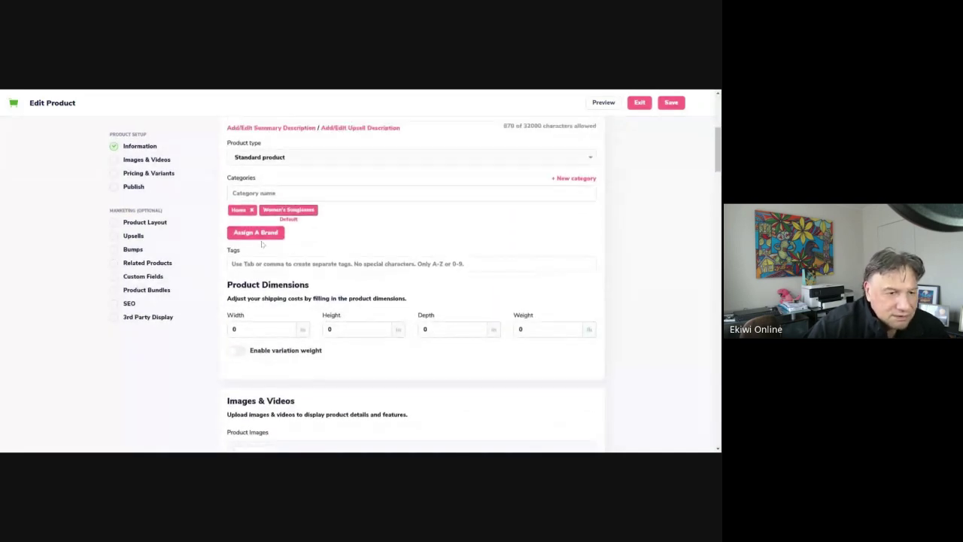
left_click(257, 234)
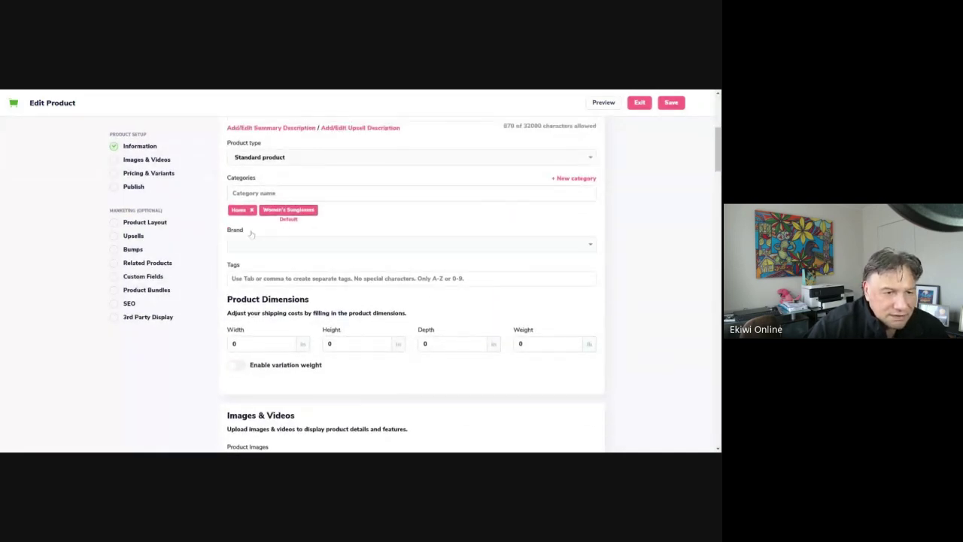
left_click(341, 249)
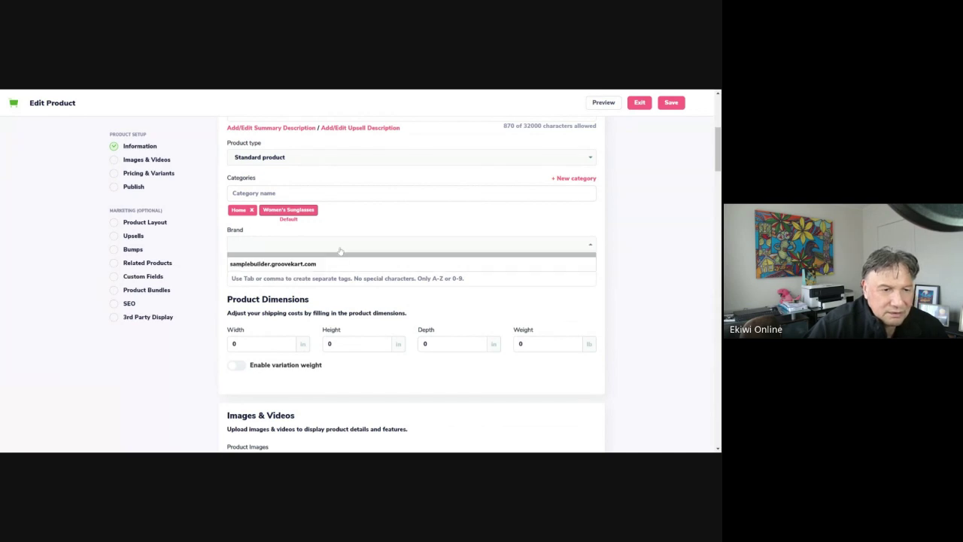
left_click(295, 250)
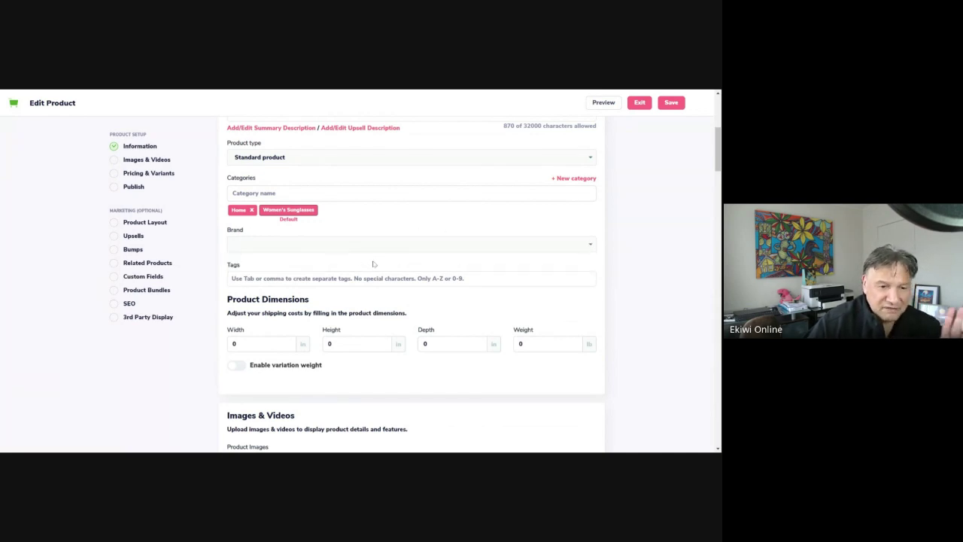
left_click(268, 278)
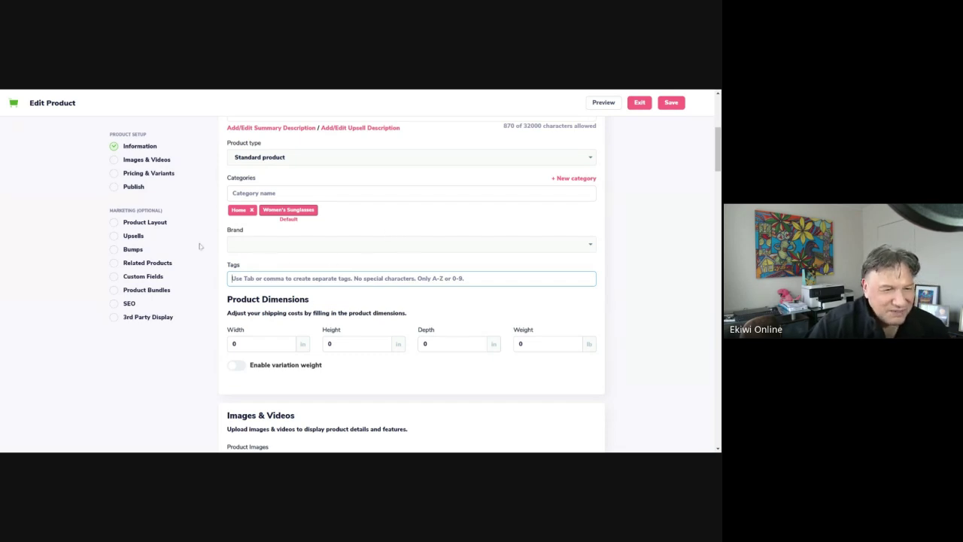
left_click(247, 243)
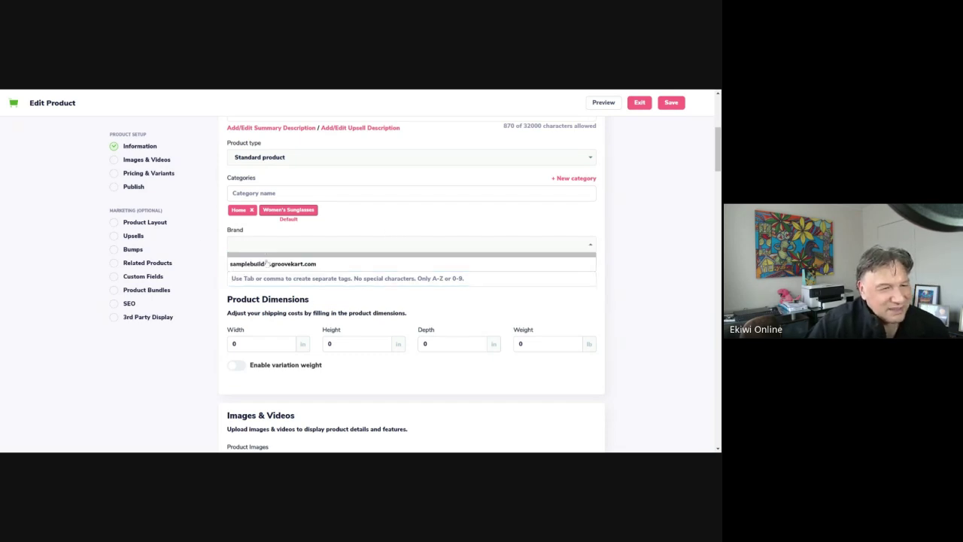
left_click(265, 264)
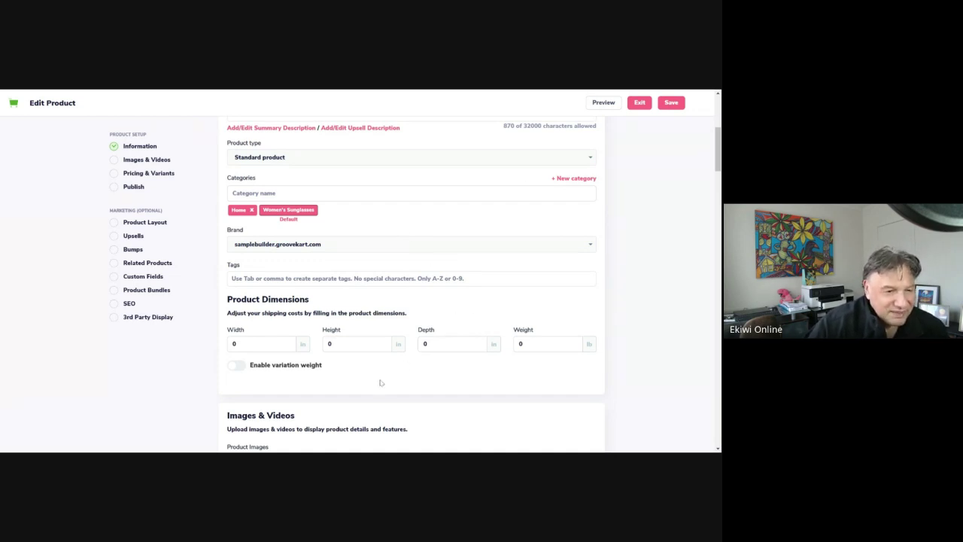
Upload two images of the red sunglasses to the product's images.
scroll(381, 380, "down", 2)
scroll(426, 339, "down", 3)
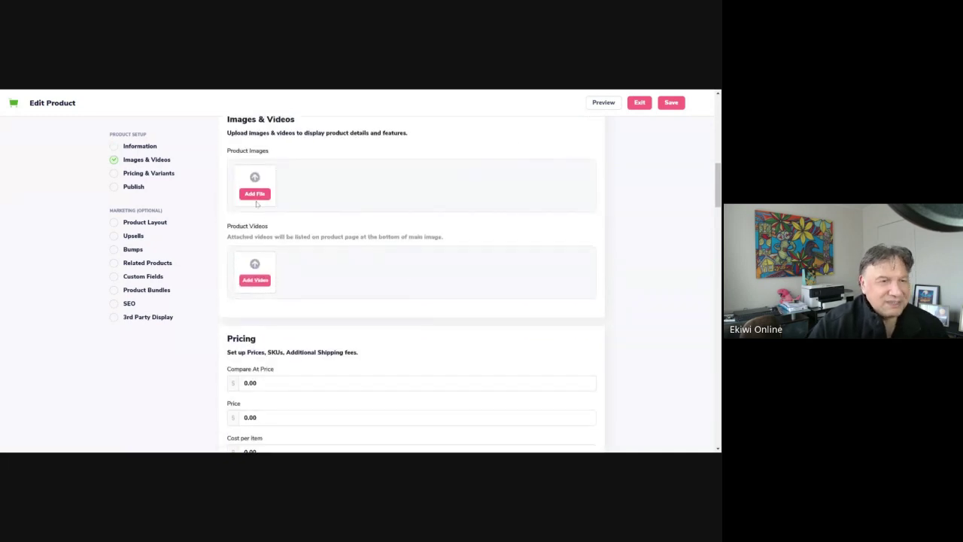
left_click(258, 198)
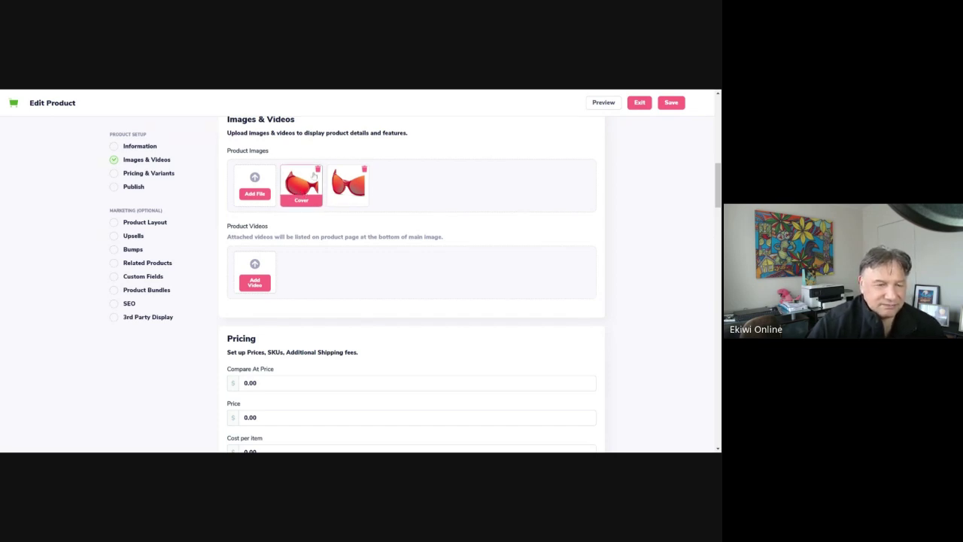
Review the product's pricing and variant fields and look up the model number on the supplier's product page.
scroll(409, 251, "down", 3)
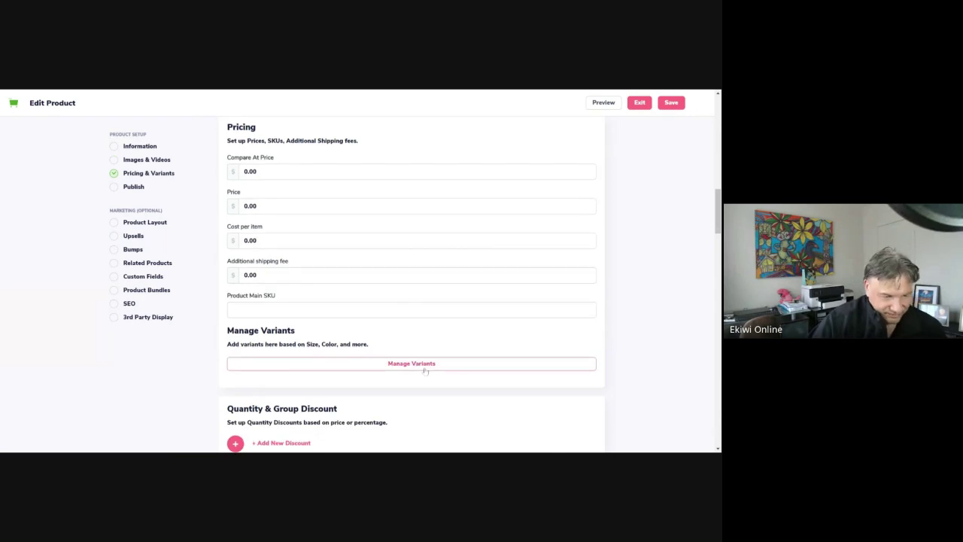
scroll(439, 352, "down", 2)
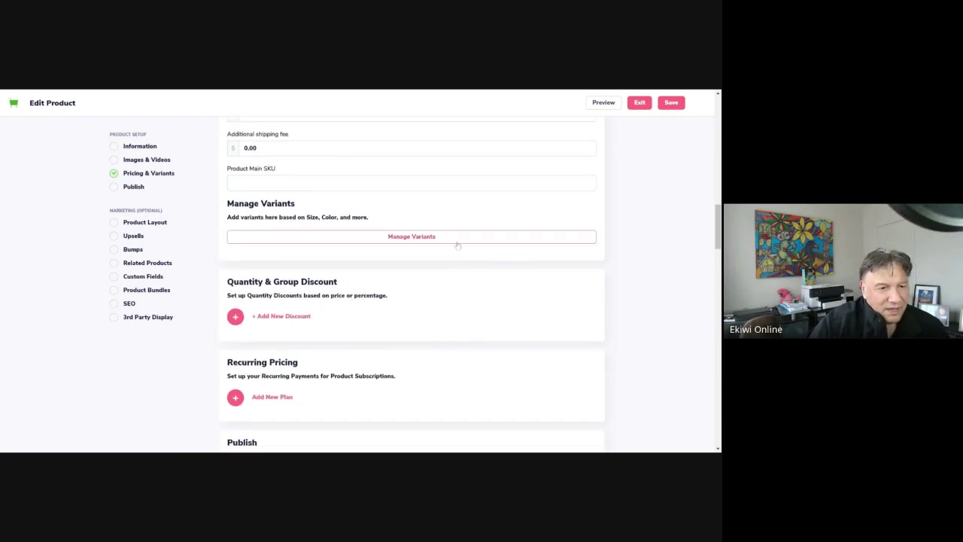
scroll(463, 261, "up", 2)
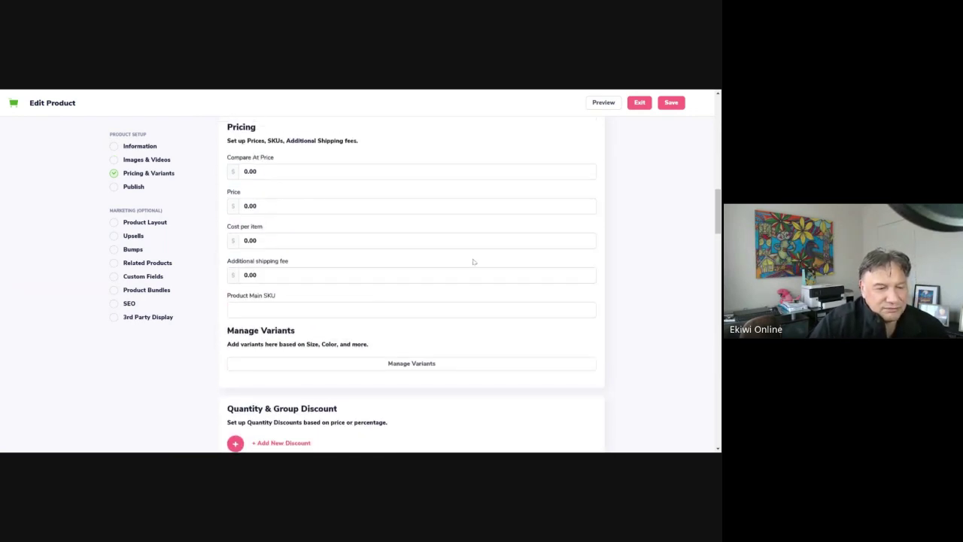
left_click(368, 90)
scroll(512, 211, "up", 3)
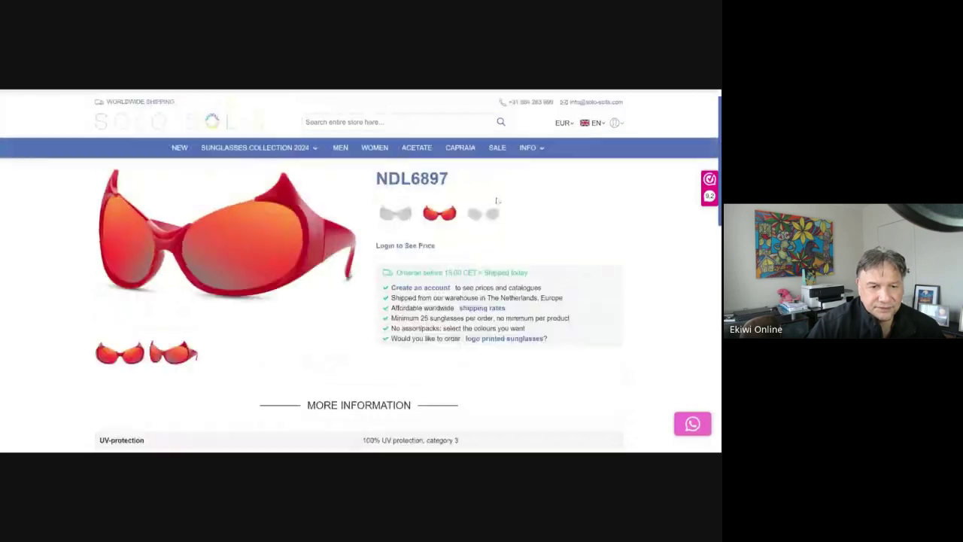
double_click(412, 189)
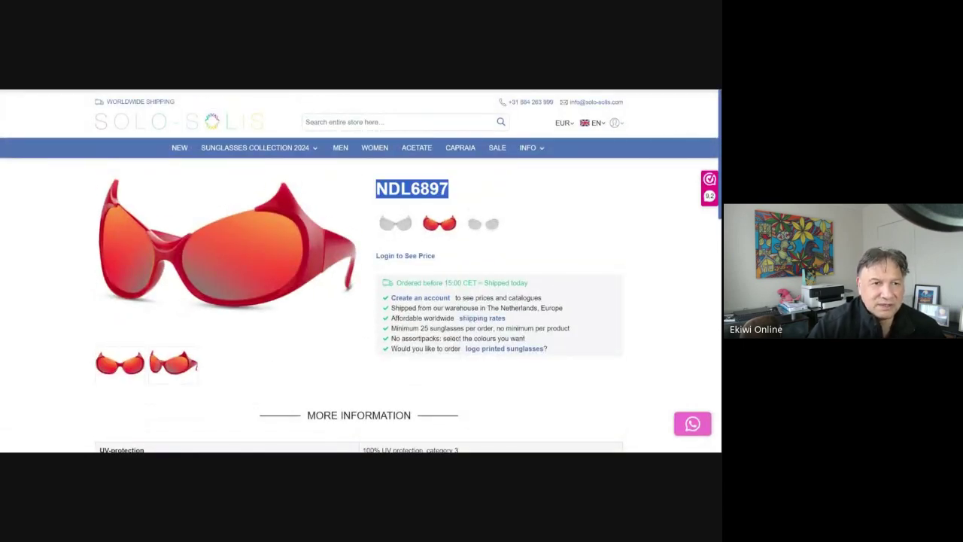
key("alt+Tab")
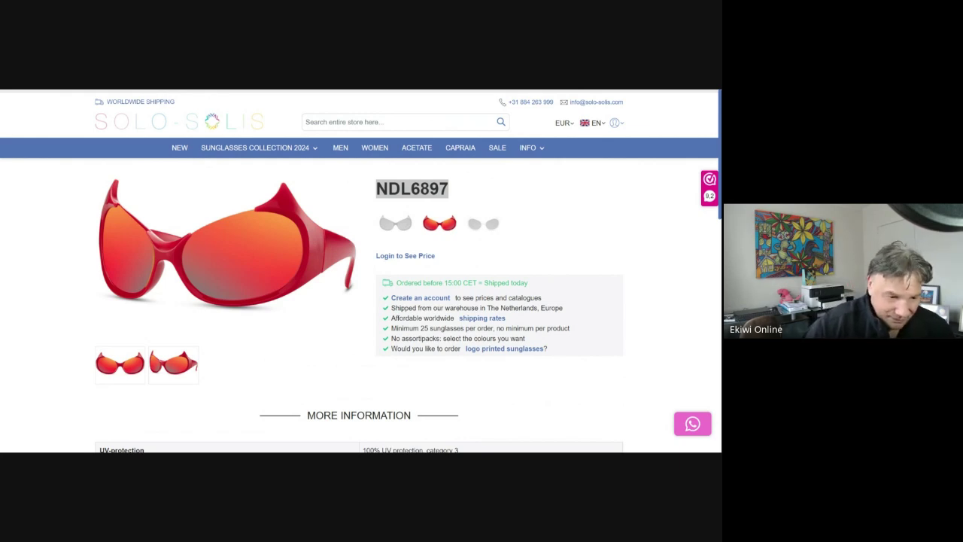
Switch to ChatGPT and send the prompt "Create a meta title, a meta description, an OG title and an OG description".
left_click(327, 453)
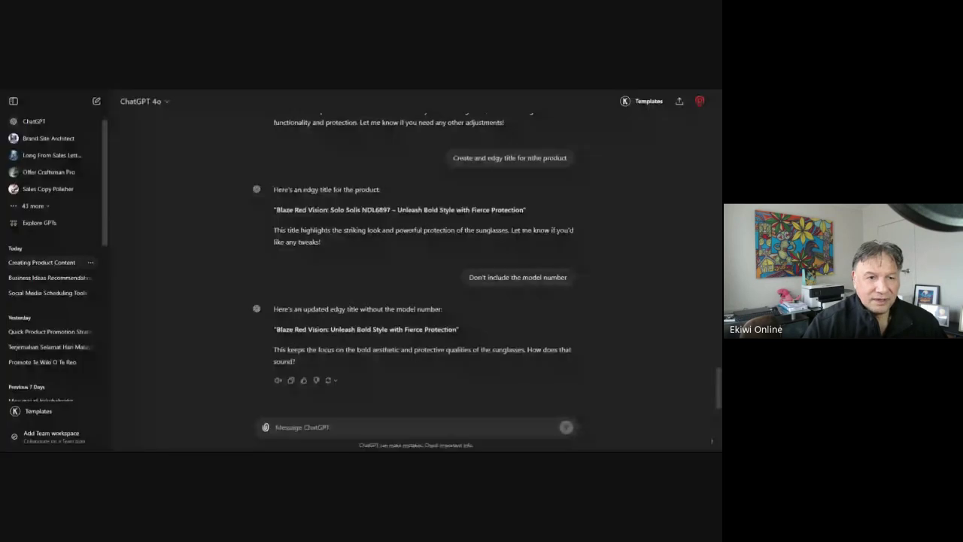
type("Cr")
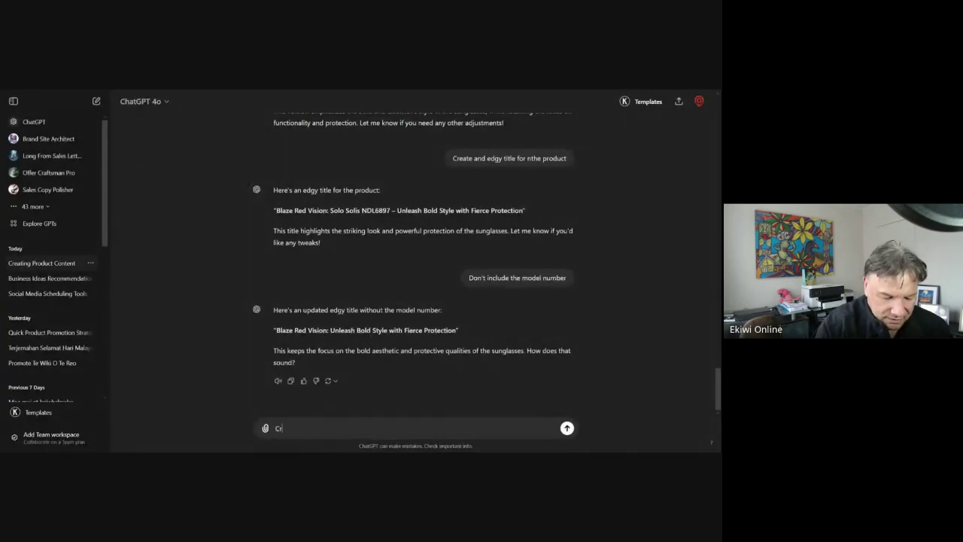
type("eate a m")
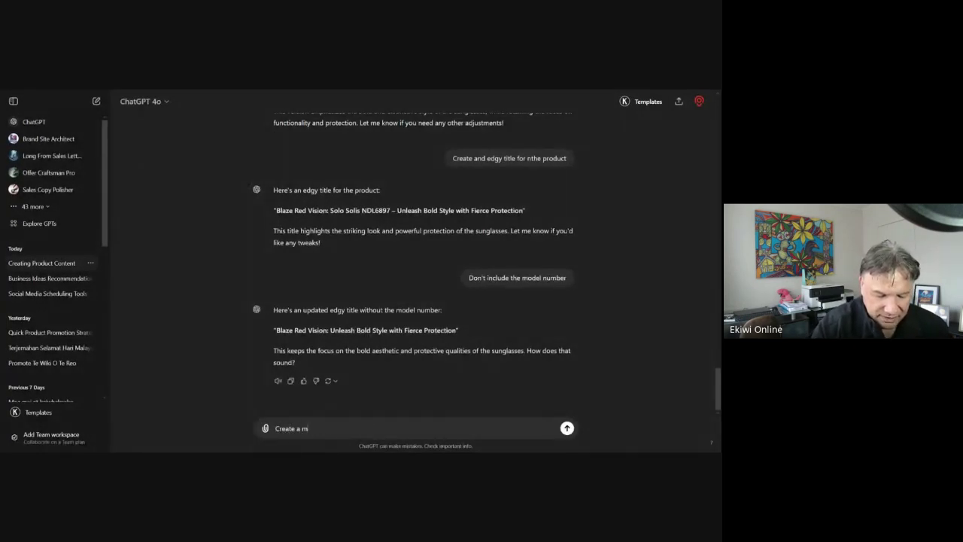
type("et")
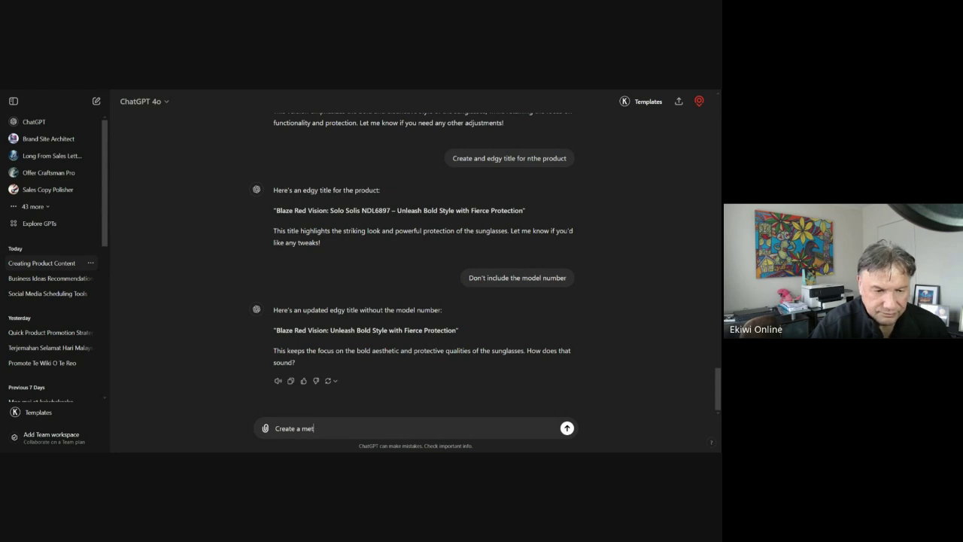
type("a title ")
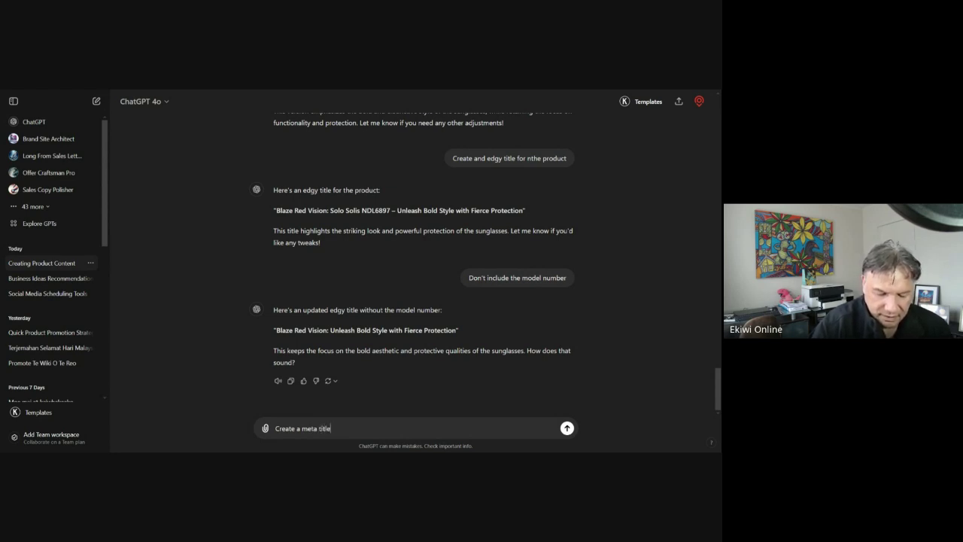
type(", a meta description")
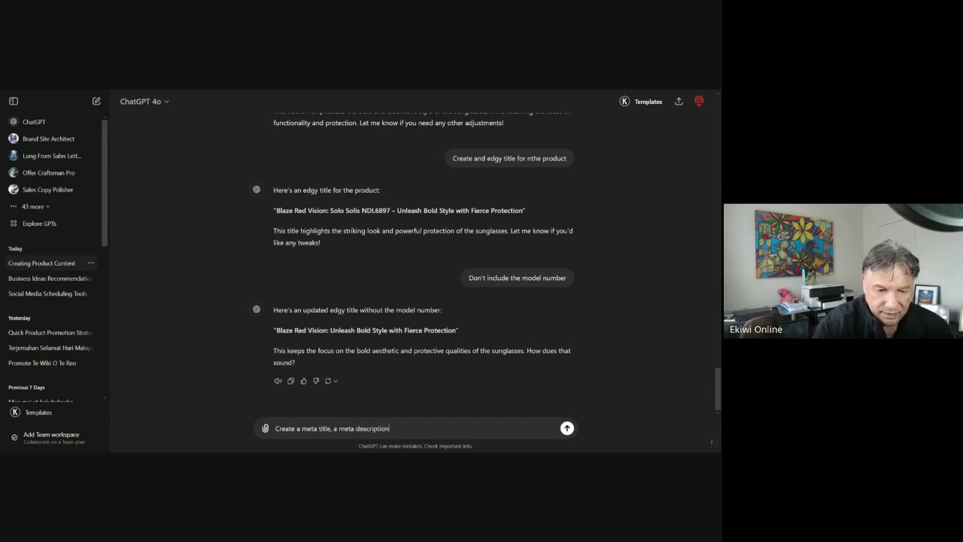
type(", an OG title and")
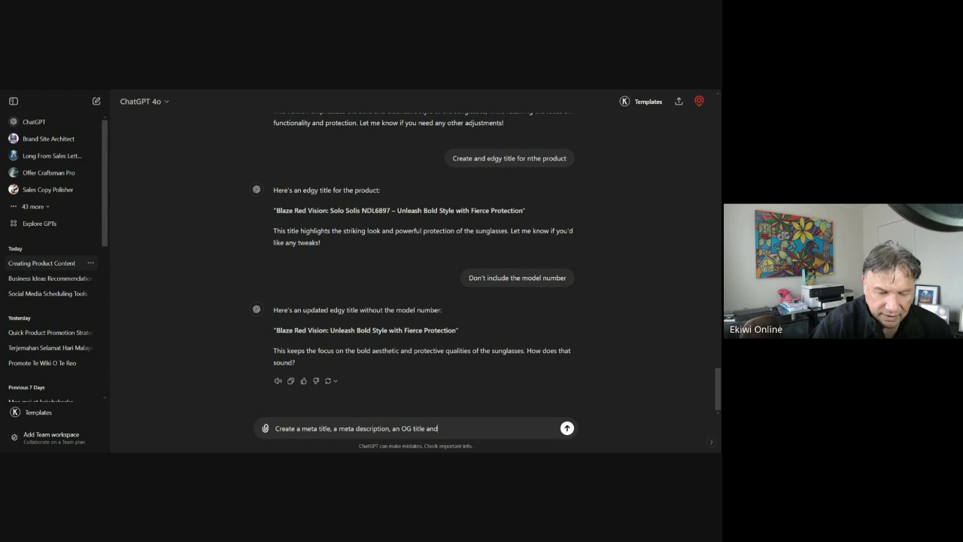
type(" an O")
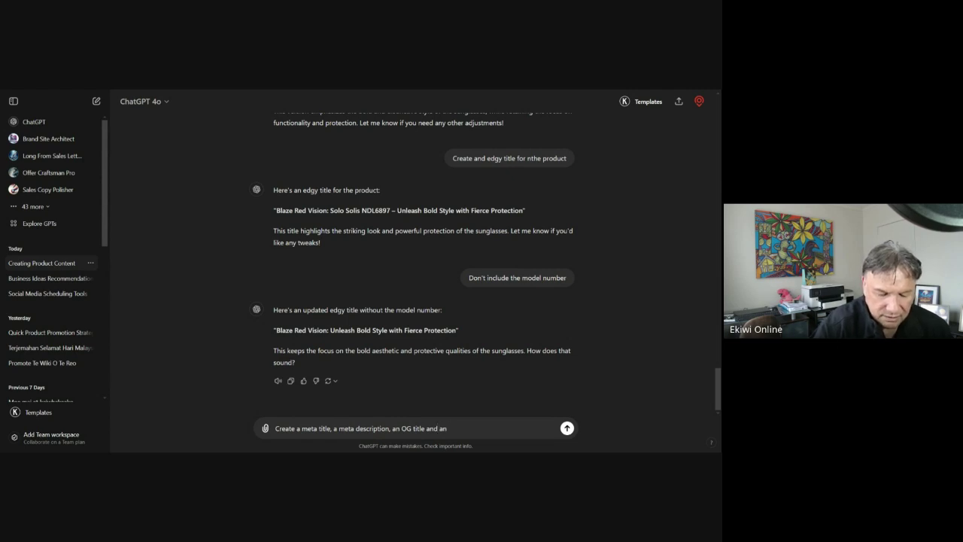
type("G")
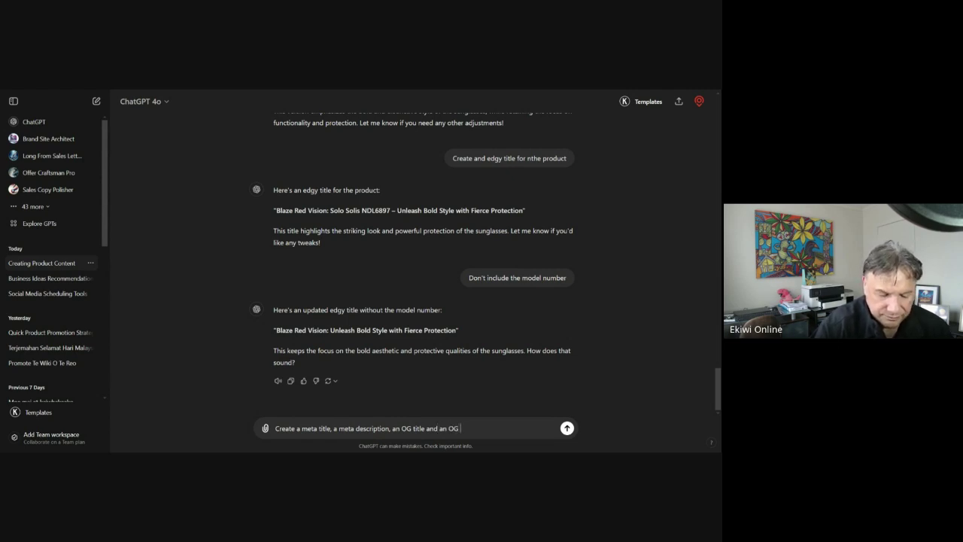
type(" description")
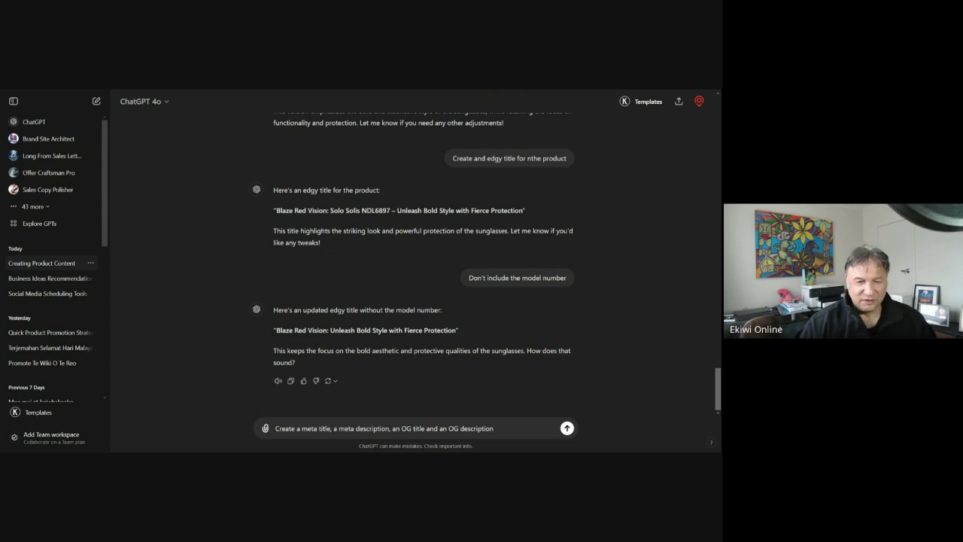
left_click(567, 429)
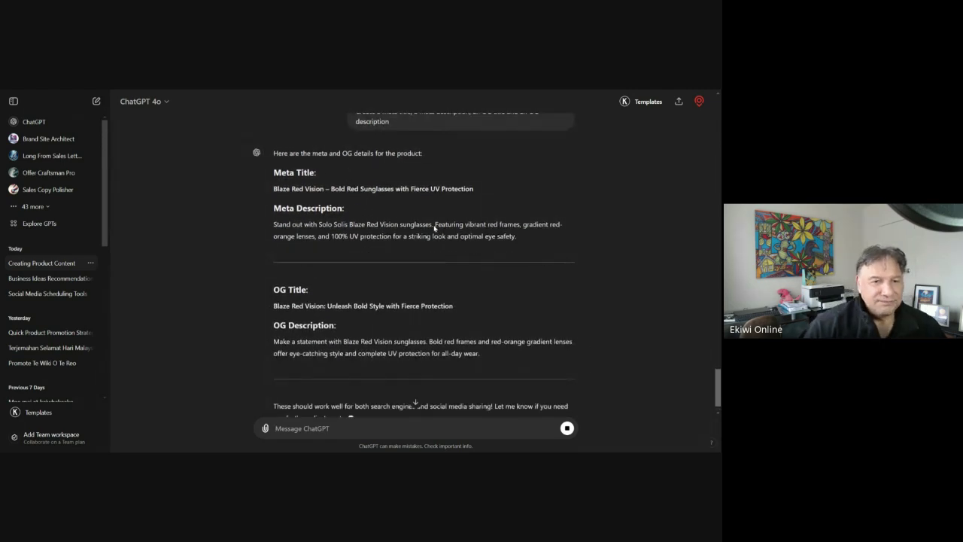
Copy the generated meta title from ChatGPT's answer and return to the product's SEO section in GrooveKart.
triple_click(339, 190)
key("ctrl+c")
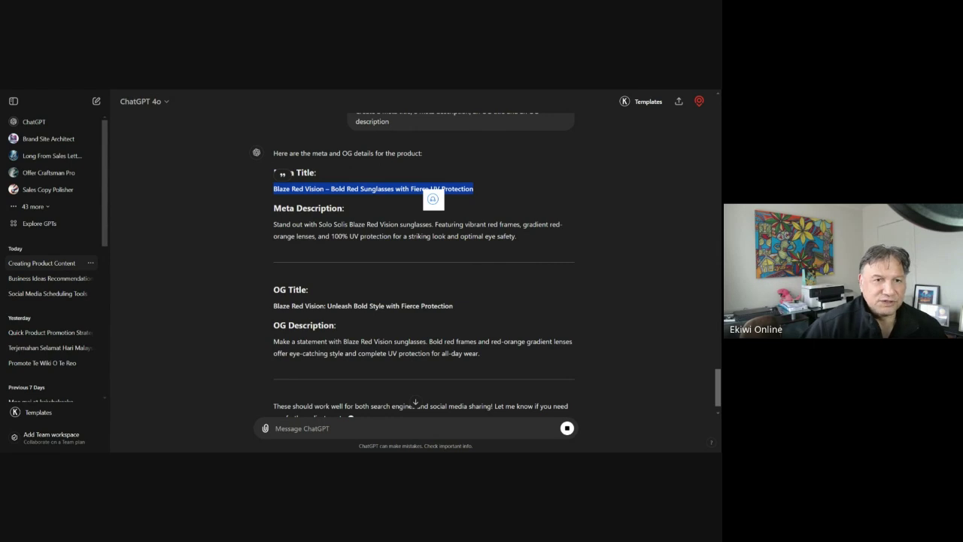
key("alt+Tab")
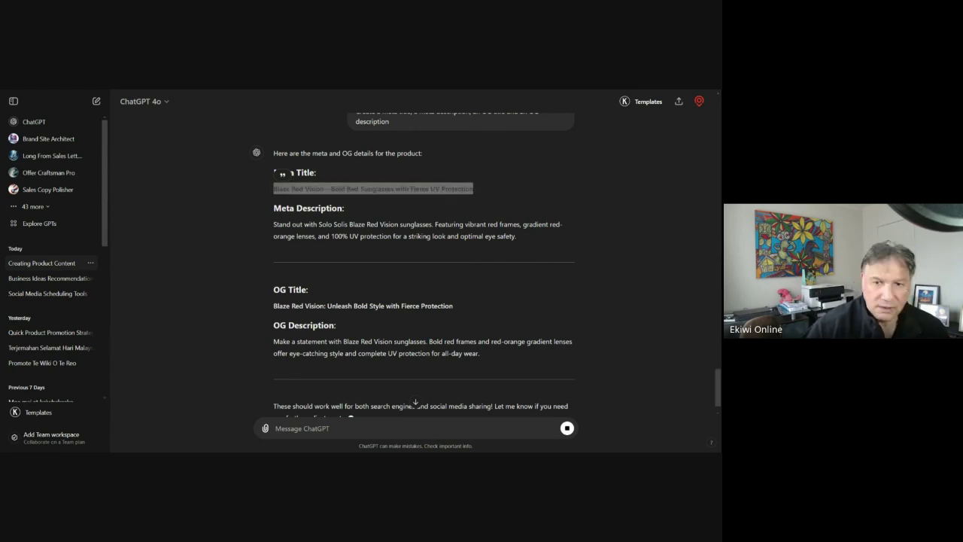
key("alt+Tab")
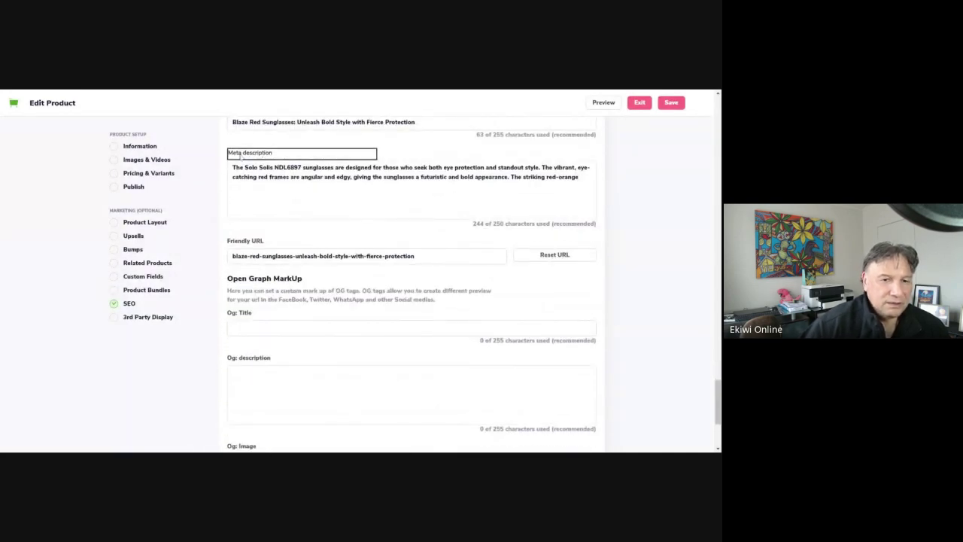
Examine the meta title, meta description, friendly URL and Open Graph fields in the product's SEO section.
scroll(240, 155, "up", 2)
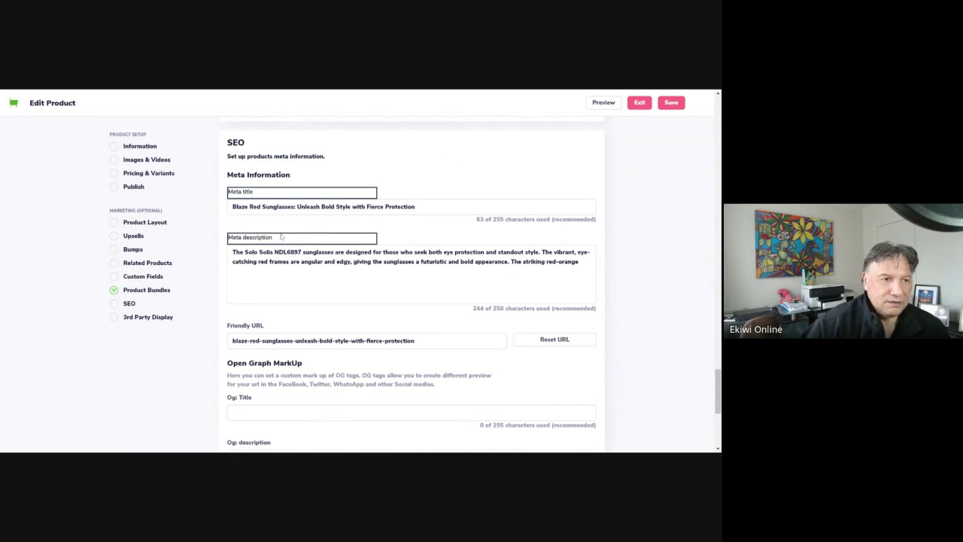
left_click_drag(265, 193, 202, 195)
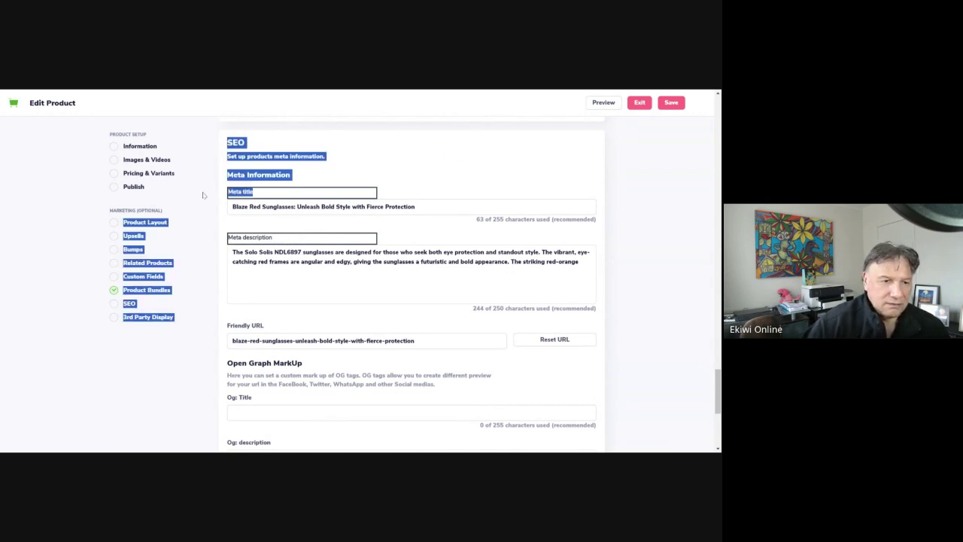
left_click(328, 228)
double_click(257, 238)
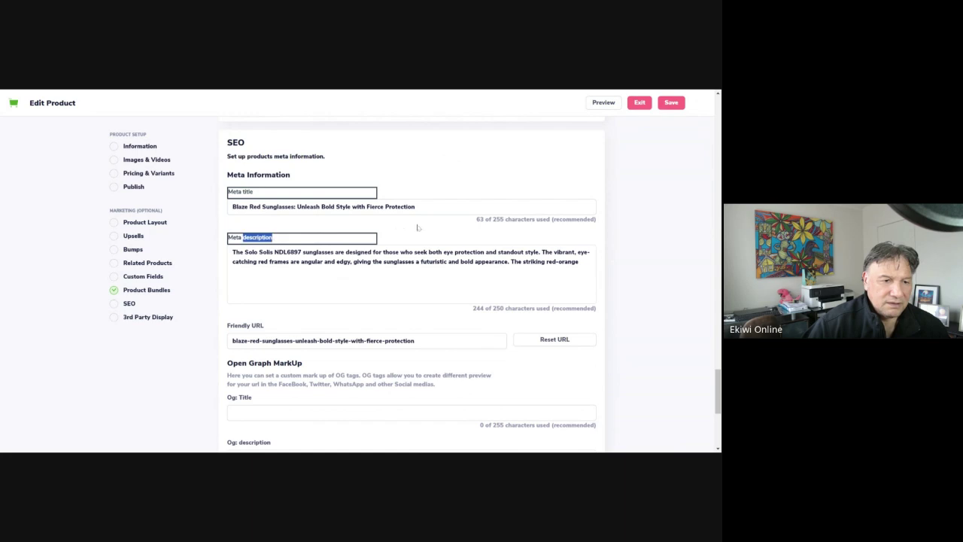
left_click(456, 236)
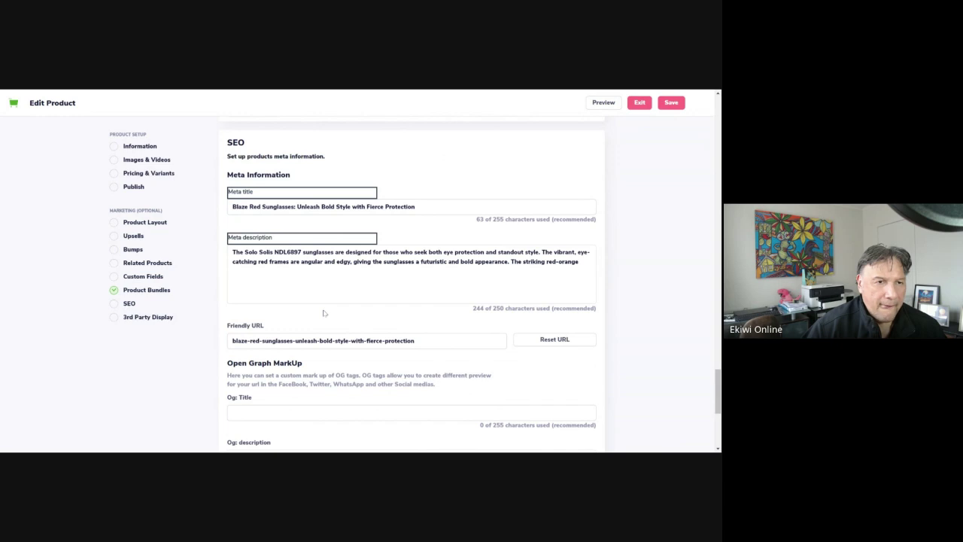
scroll(316, 308, "up", 1)
scroll(265, 275, "down", 3)
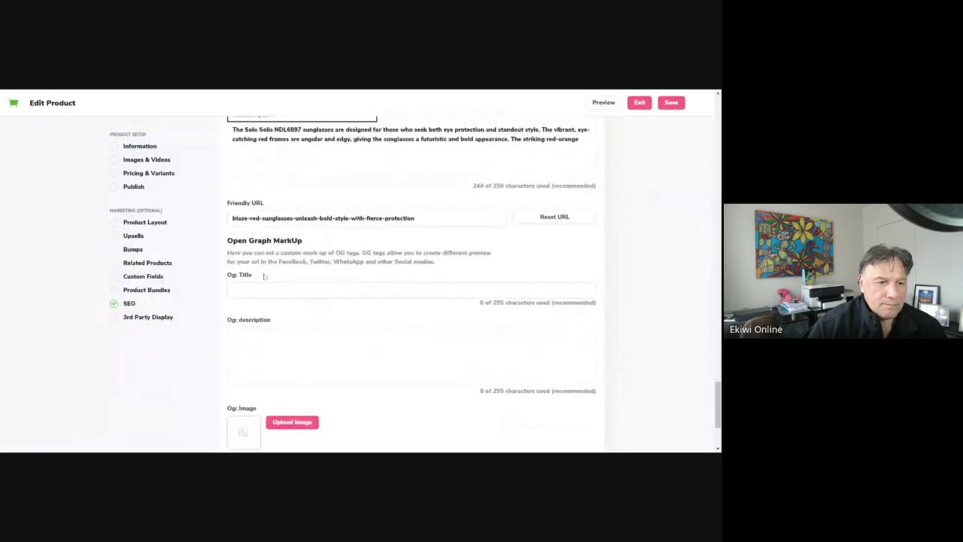
scroll(254, 153, "up", 5)
scroll(292, 297, "down", 1)
scroll(306, 304, "up", 1)
scroll(306, 303, "down", 2)
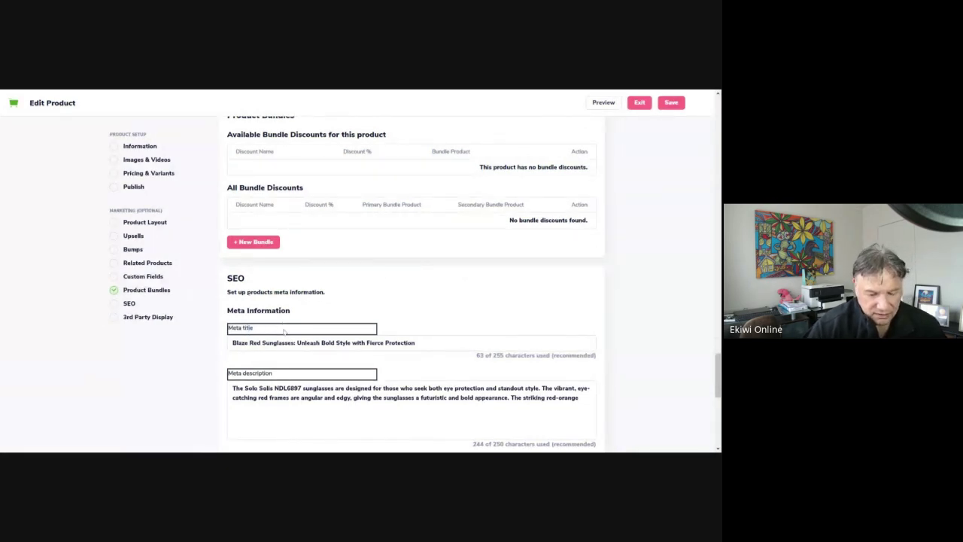
scroll(305, 331, "down", 4)
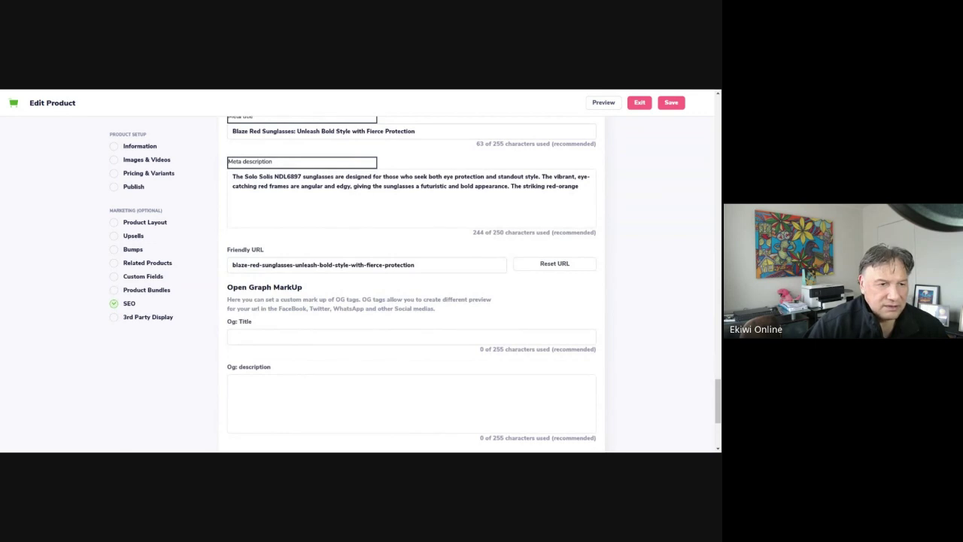
left_click(280, 337)
left_click_drag(327, 300, 220, 344)
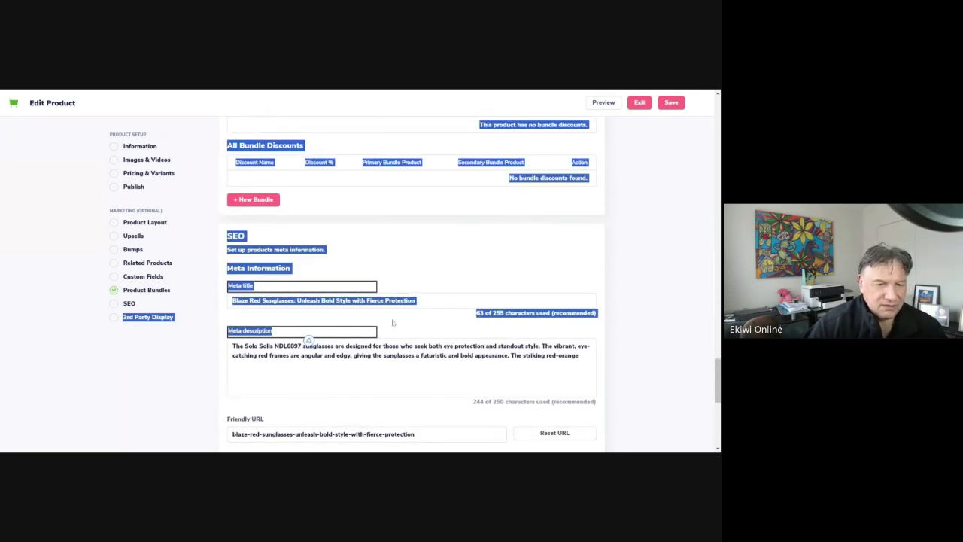
left_click(309, 339)
left_click_drag(259, 287, 229, 288)
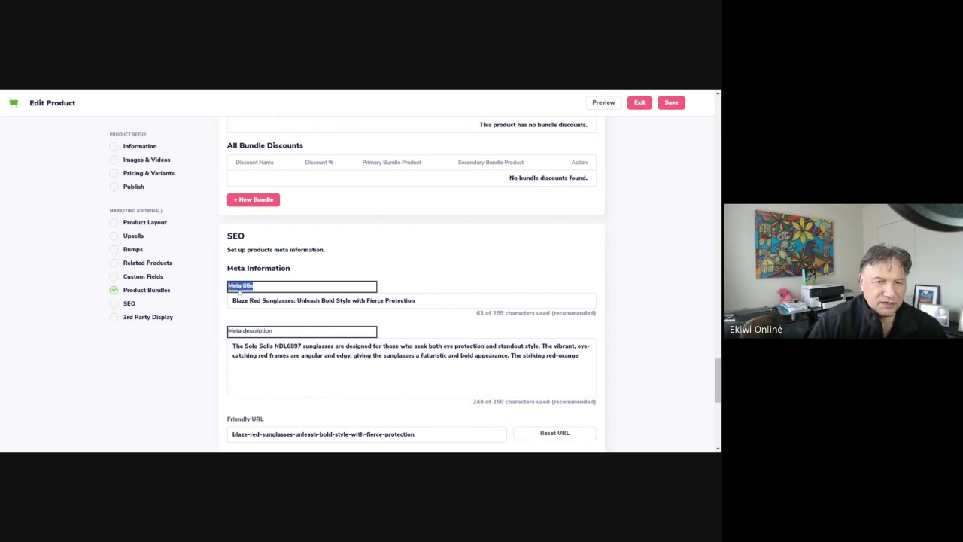
scroll(346, 333, "down", 3)
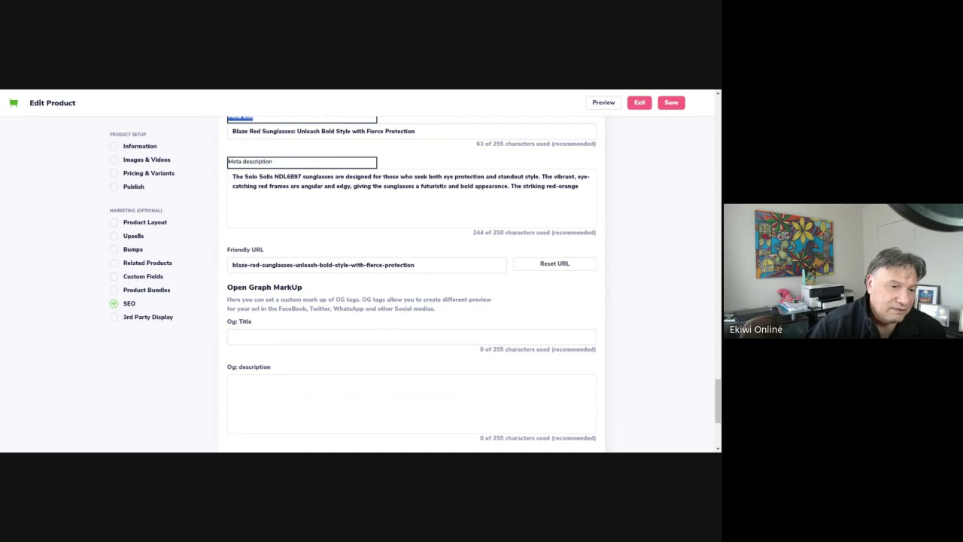
scroll(370, 322, "up", 2)
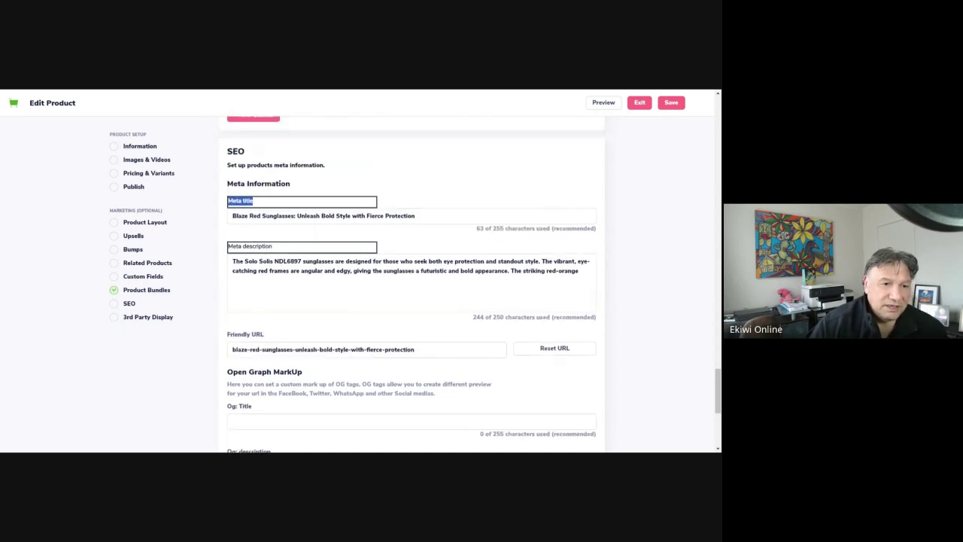
Set the meta title to "Blaze Red Vision – Bold Red Sunglasses with Fierce UV Protection" and replace the meta description with ChatGPT's "Stand out with Solo Solis" text.
left_click(262, 216)
left_click_drag(415, 216, 227, 219)
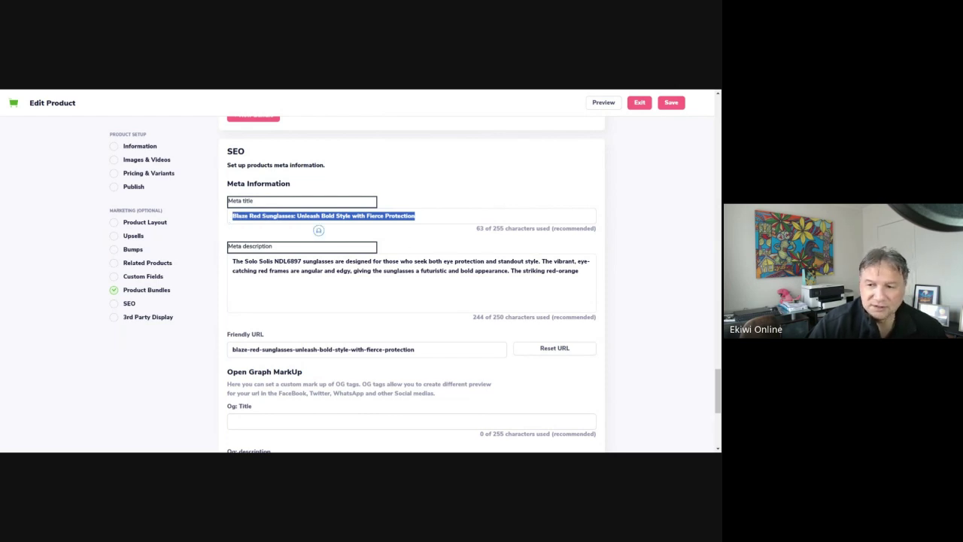
key("ctrl+v")
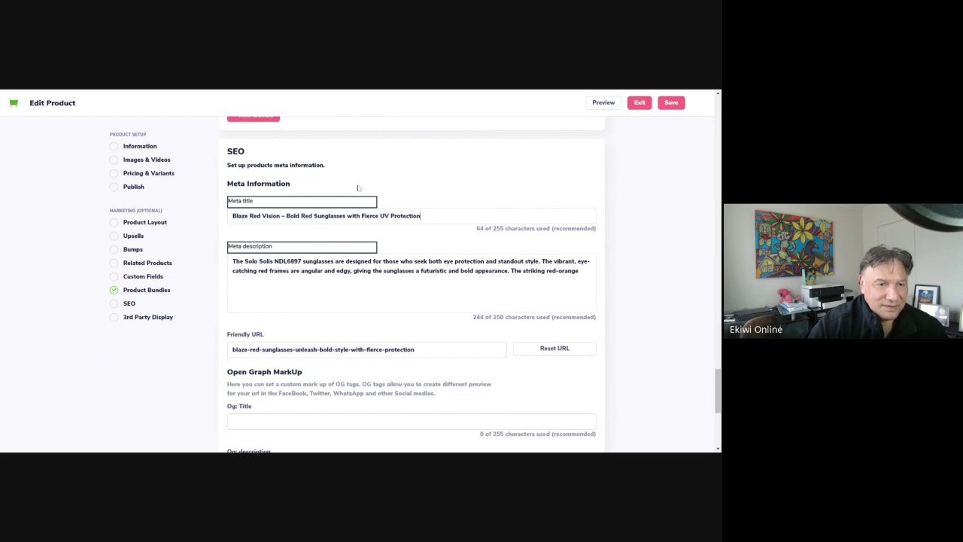
triple_click(289, 265)
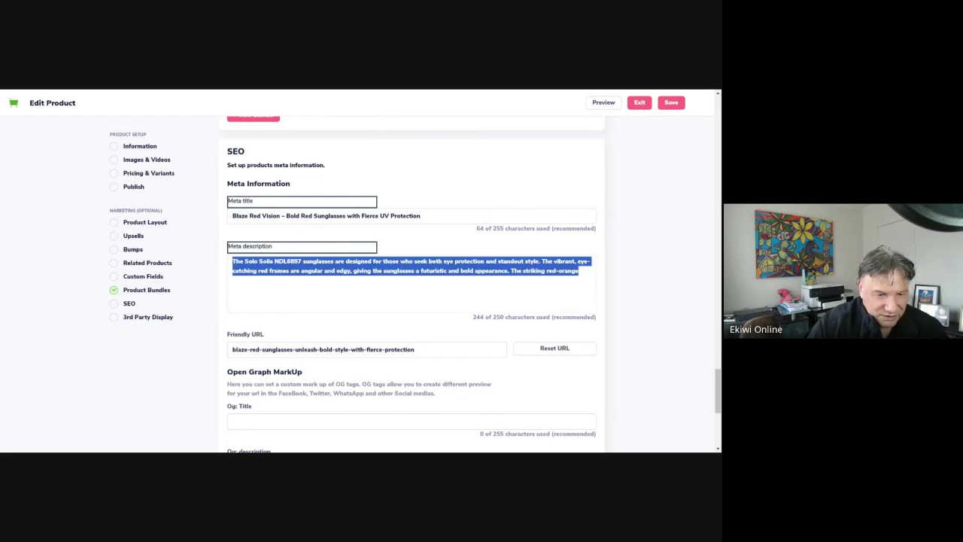
type("Stand out with Solo Solis Blaze Red Vision sunglasses. Featuring vibrant red frames, gradient red-orange lenses, and 100% UV protection for a striking look and optimal eye safety.")
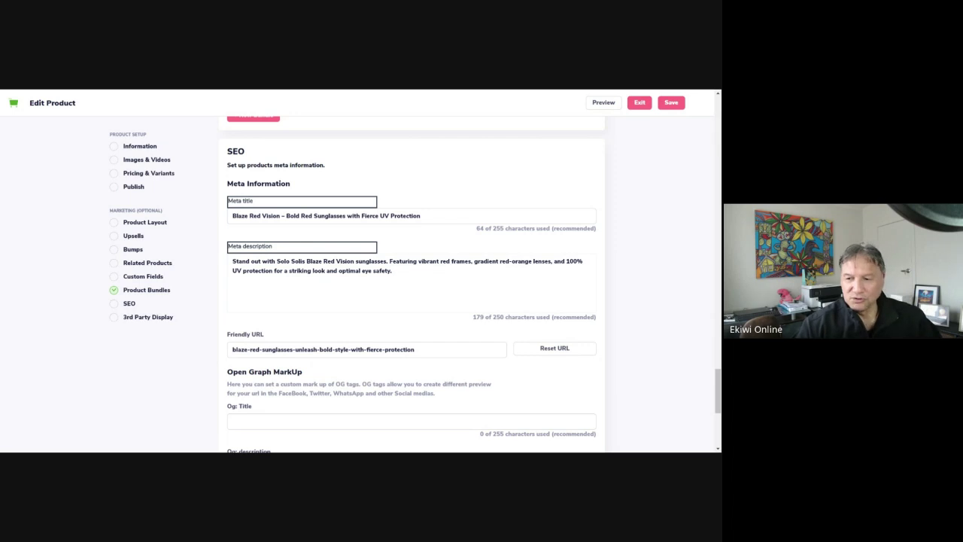
Set the OG title to "Blaze Red Vision: Unleash Bold Style with Fierce Protection", add ChatGPT's "Make a statement" OG description, and upload the red sunglasses image.
scroll(363, 320, "down", 3)
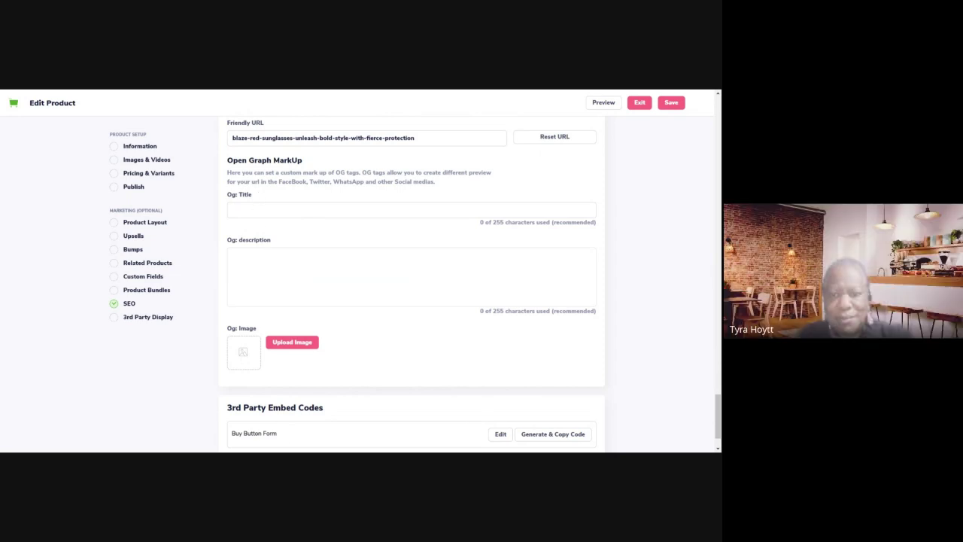
type("Blaze Red Vision: Unleash Bold Style with Fierce Protection")
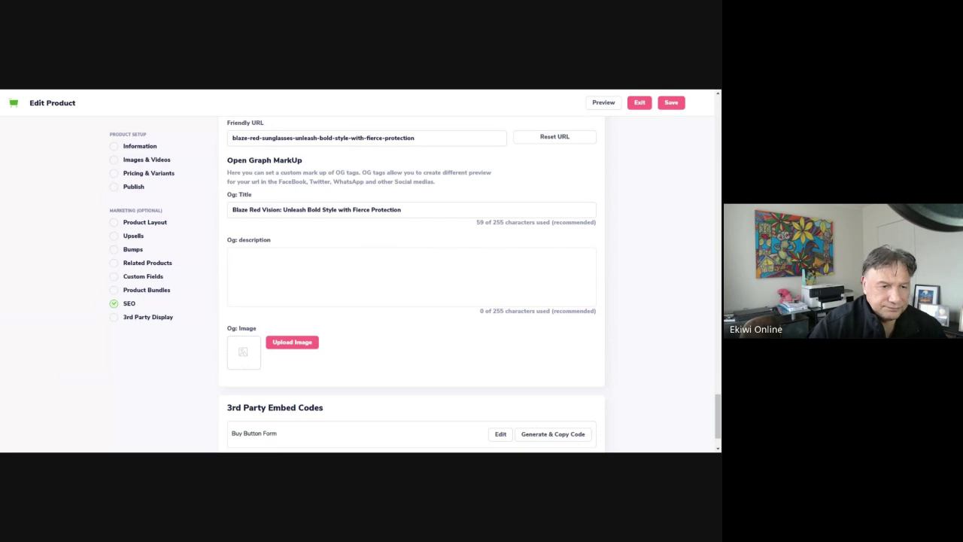
left_click(248, 256)
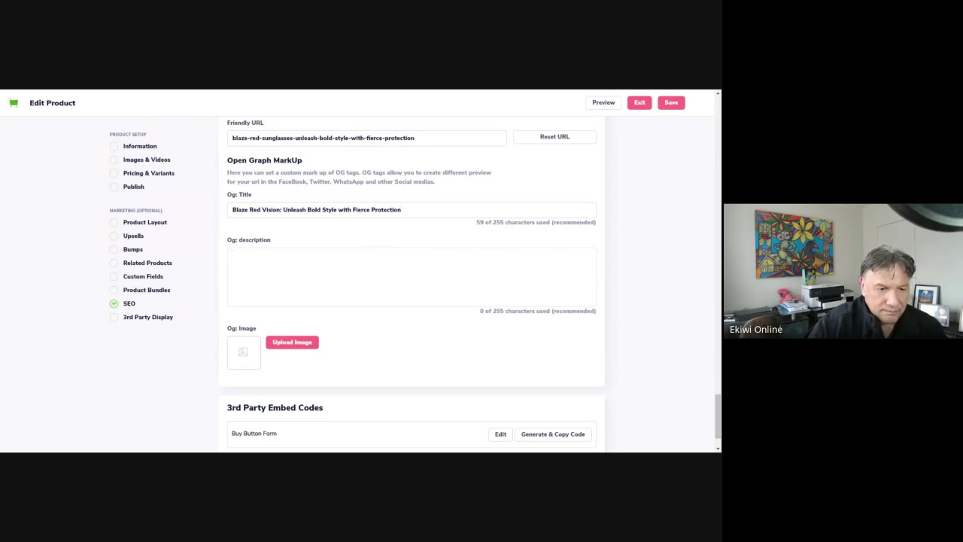
type("Make a statement with Blaze Red Vision sunglasses. Bold red frames and red-orange gradient lenses offer eye-catching style and complete UV protection for all-day wear.")
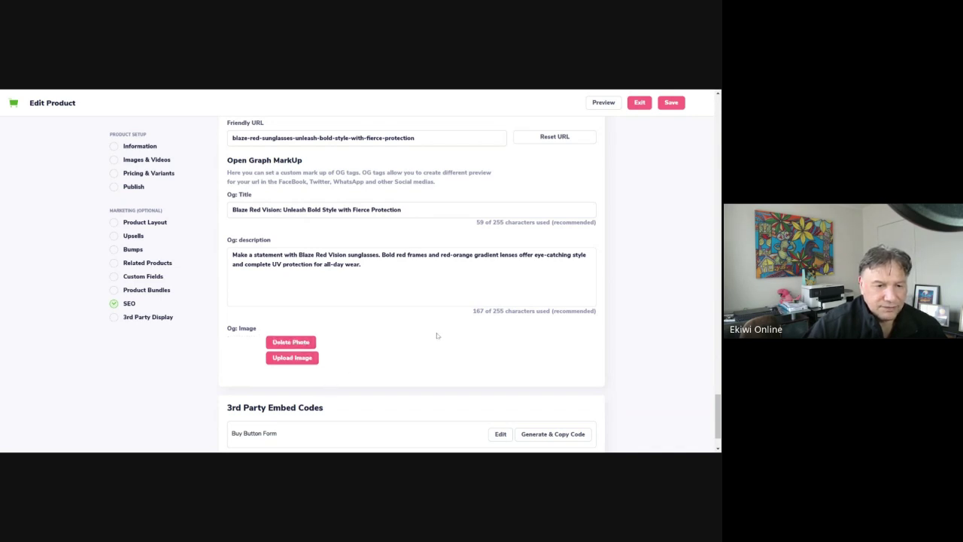
scroll(439, 331, "down", 2)
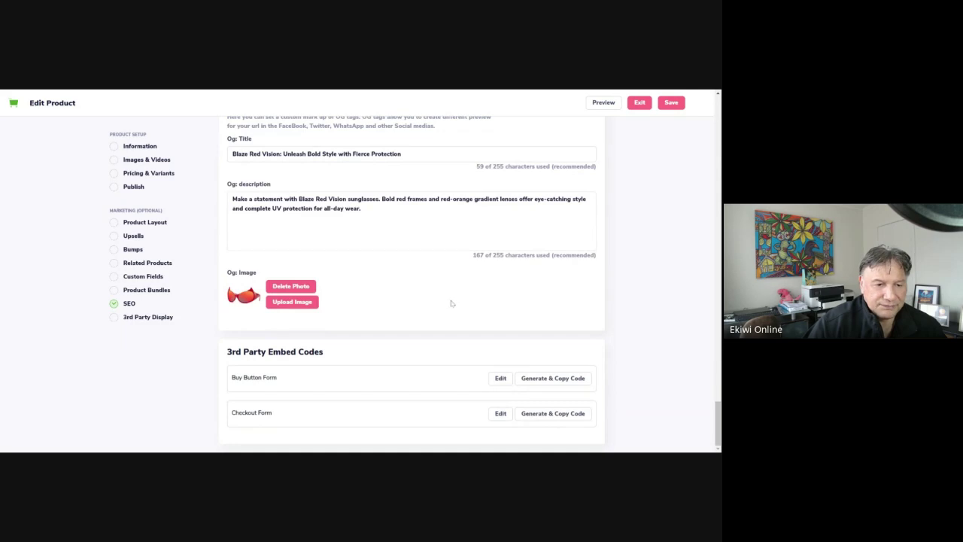
Add the tag "reddevilsunglasses" to the product's information, then save the product and exit its editor.
scroll(451, 302, "up", 3)
scroll(636, 342, "up", 12)
scroll(478, 223, "up", 10)
scroll(470, 243, "up", 10)
scroll(470, 243, "down", 3)
scroll(469, 243, "up", 10)
scroll(373, 365, "down", 2)
scroll(389, 218, "down", 3)
scroll(349, 233, "up", 3)
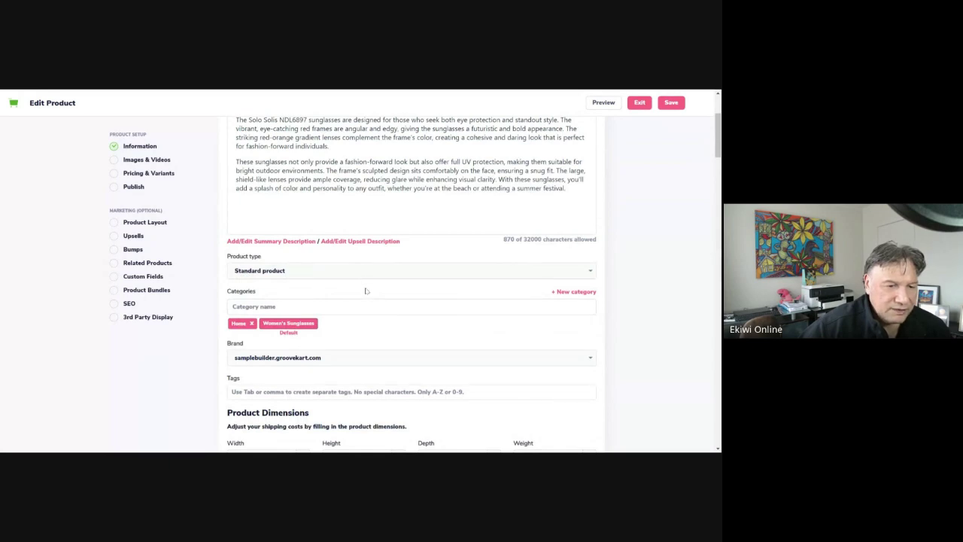
scroll(366, 291, "down", 2)
scroll(365, 292, "down", 1)
left_click(264, 260)
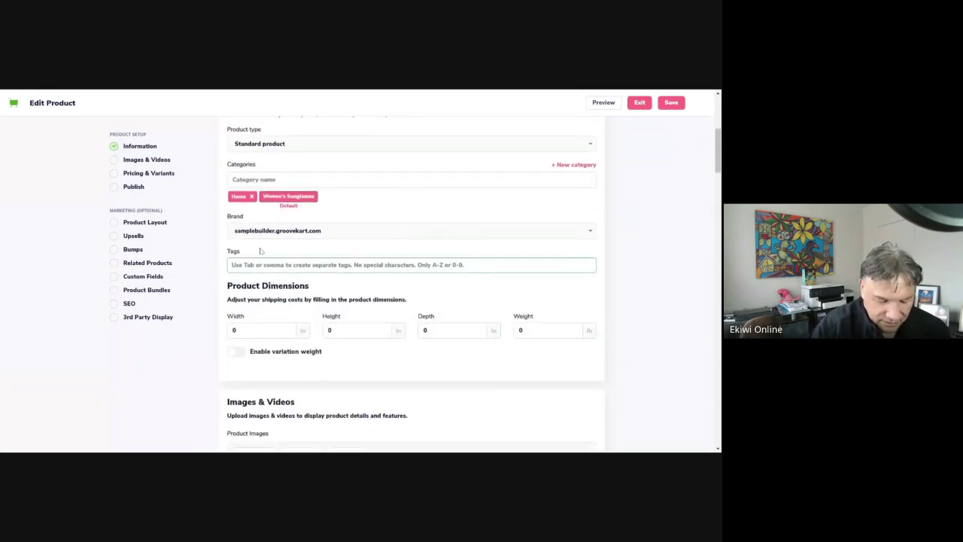
type("redde")
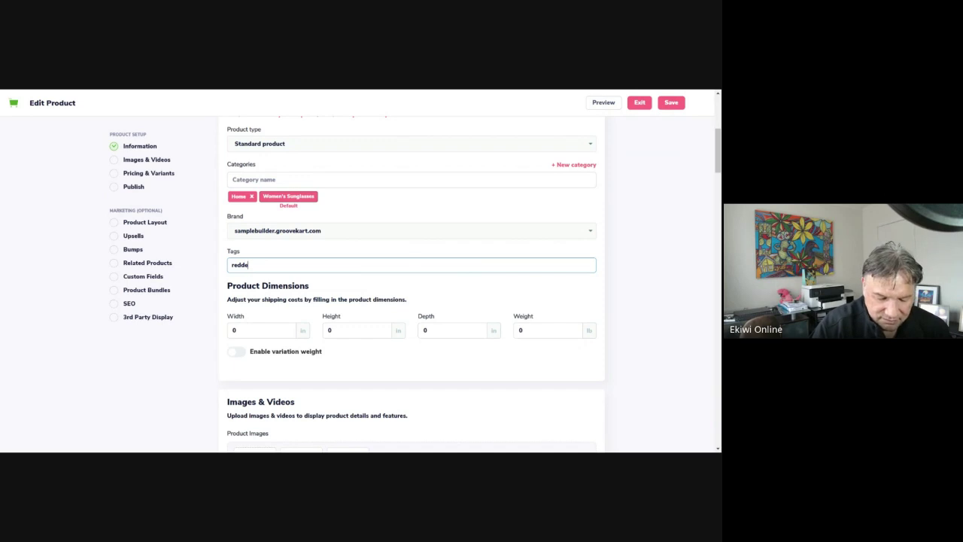
type("vils")
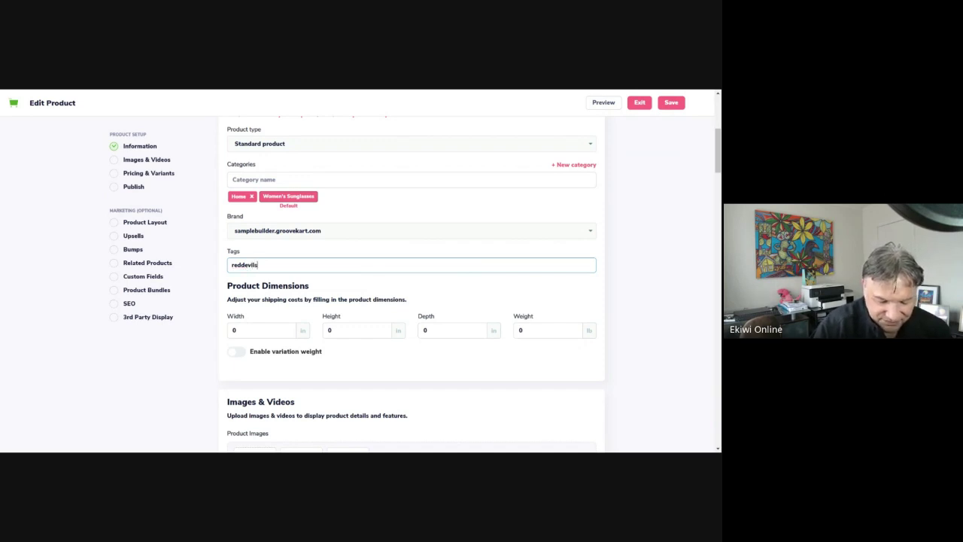
type("unglasses")
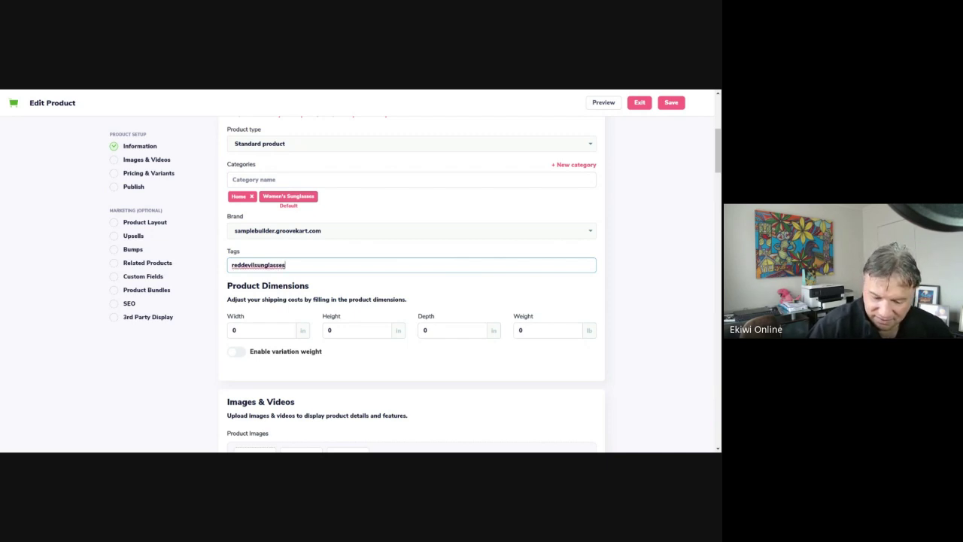
key("Return")
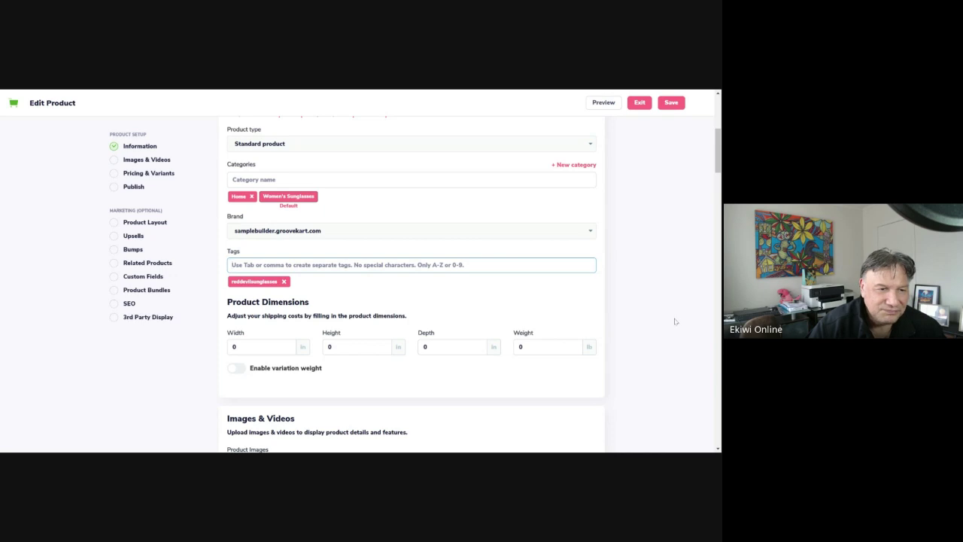
left_click(674, 105)
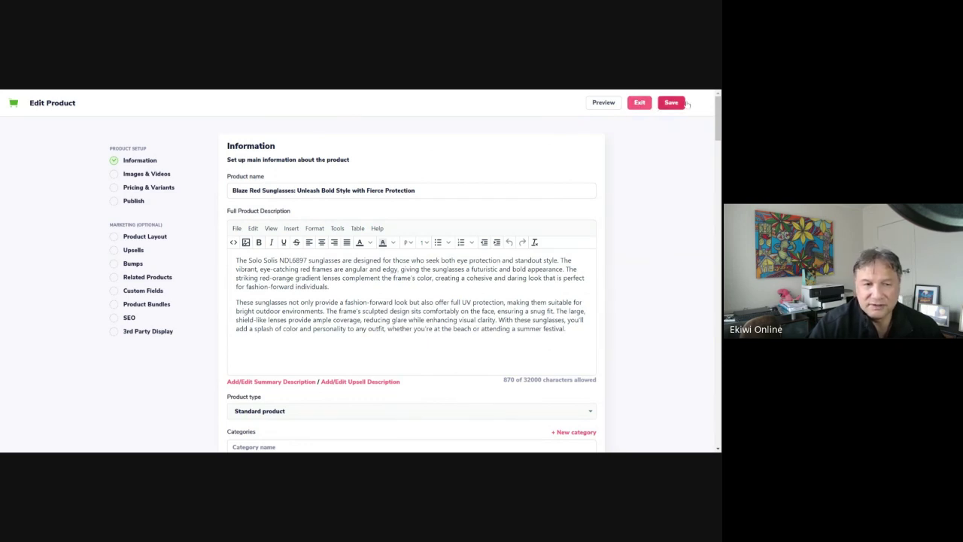
left_click(641, 104)
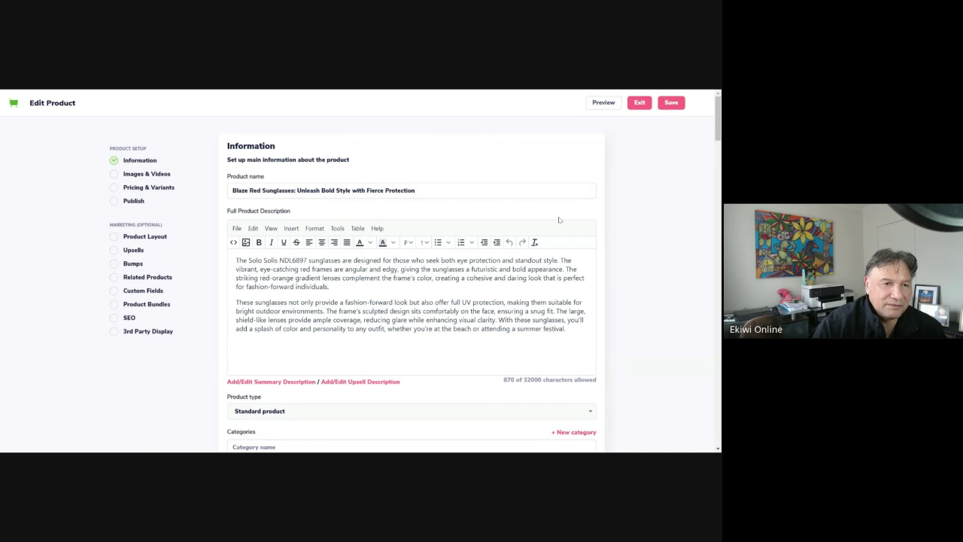
Reload the homepage in the page builder and remove This Girl Loves To Groove from the Just In section's products list.
key("F5")
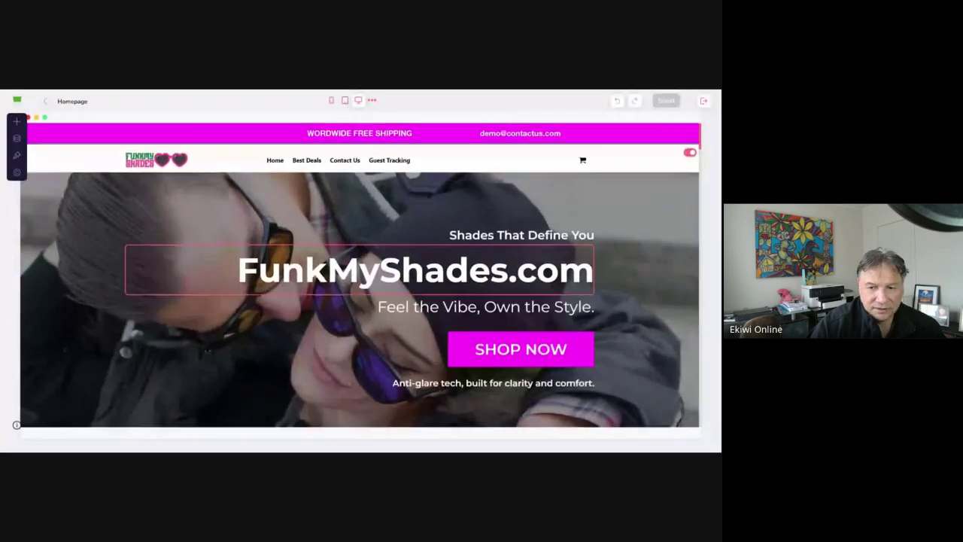
scroll(337, 273, "down", 5)
scroll(337, 273, "down", 15)
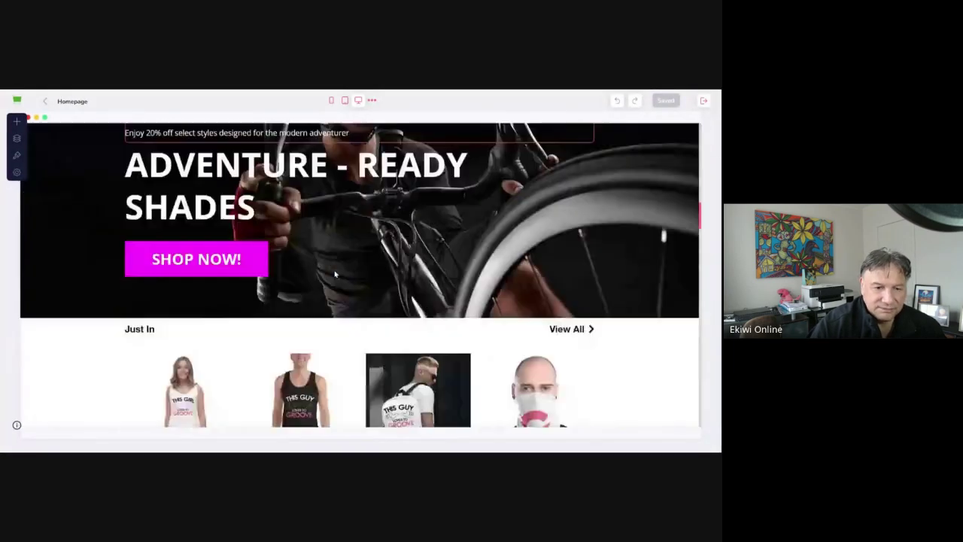
scroll(332, 274, "up", 10)
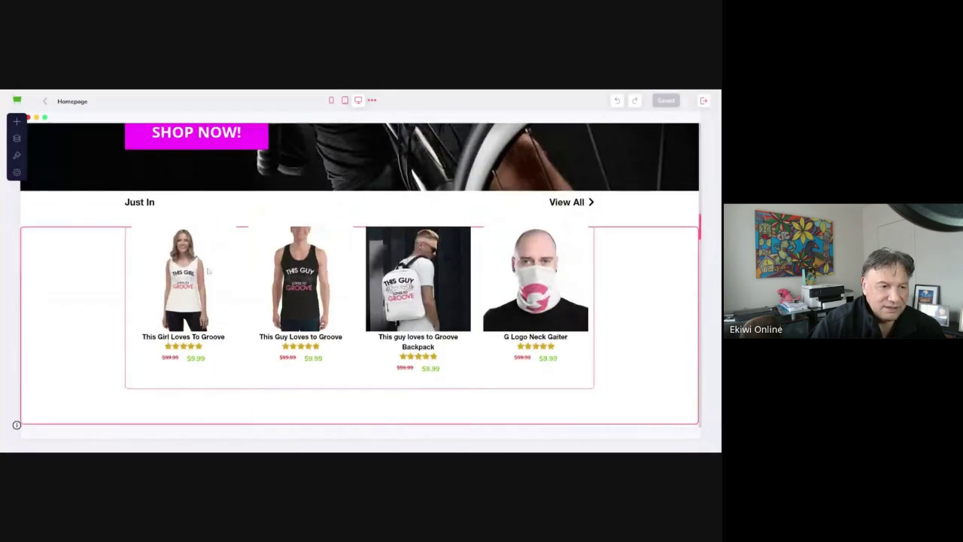
left_click(165, 260)
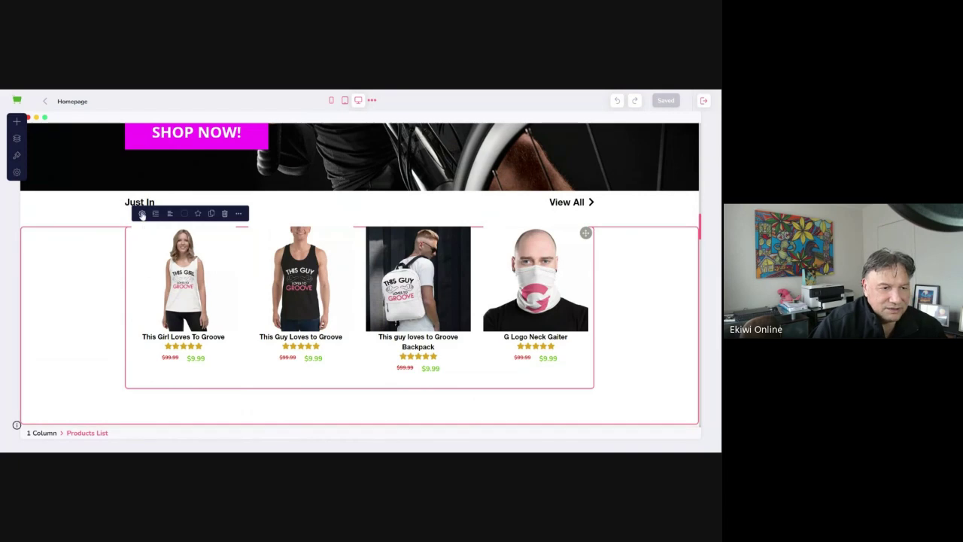
left_click(142, 215)
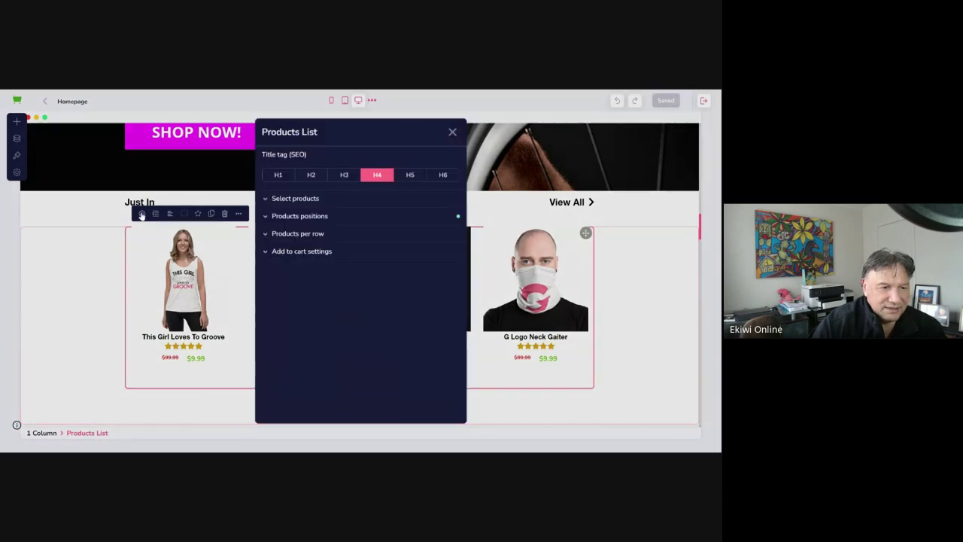
left_click(335, 199)
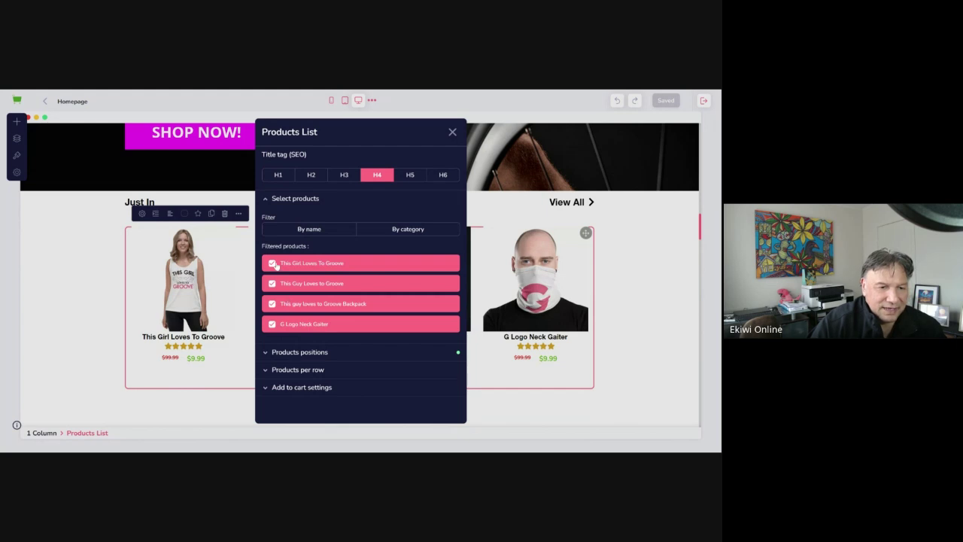
left_click(272, 264)
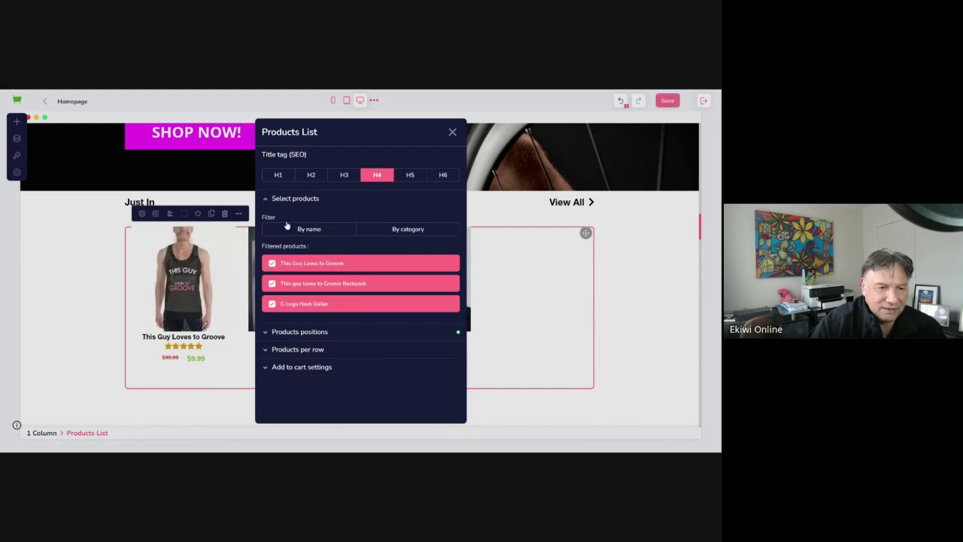
Search the products list by name for "red" and "glasses", and check the Blaze Red Sunglasses entry in My Products.
left_click(310, 231)
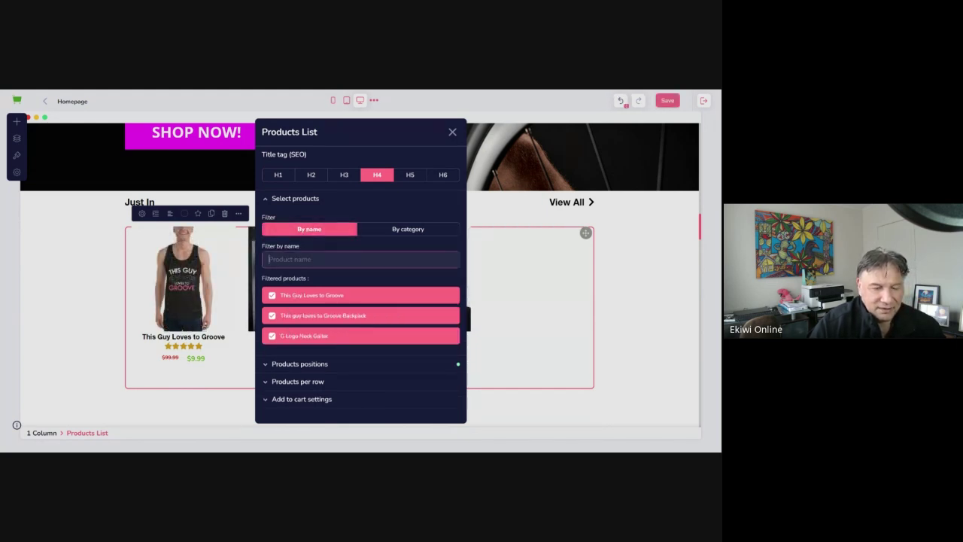
type("red")
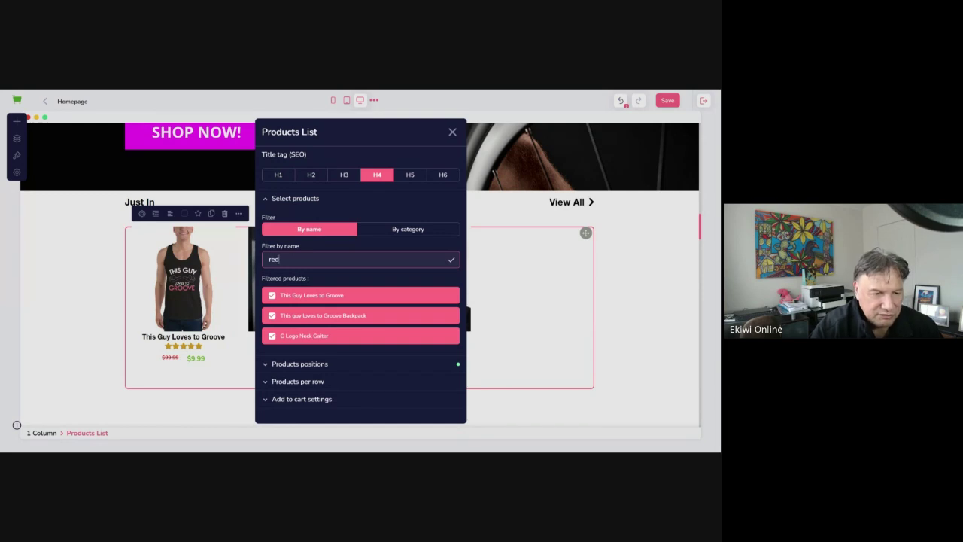
key("BackSpace")
key("BackSpace")
key("BackSpace")
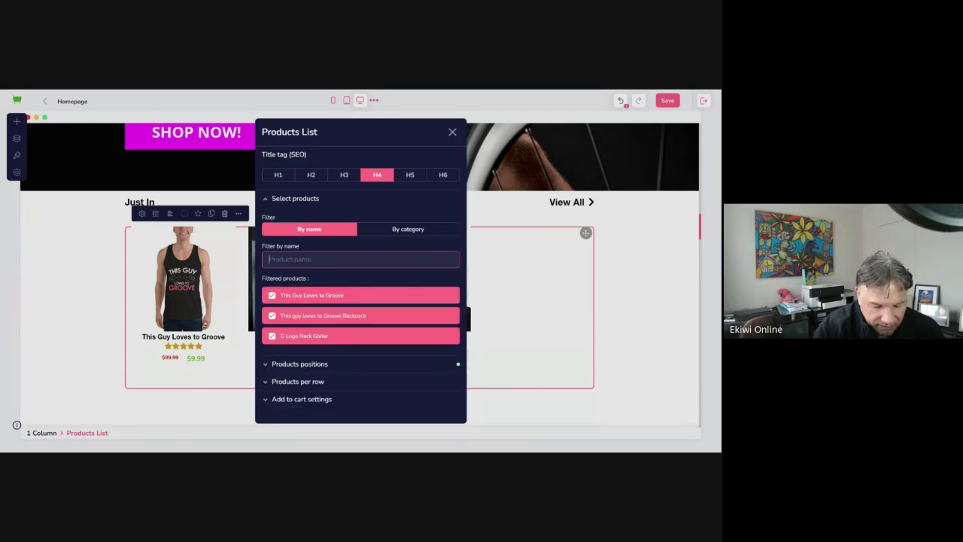
type("r")
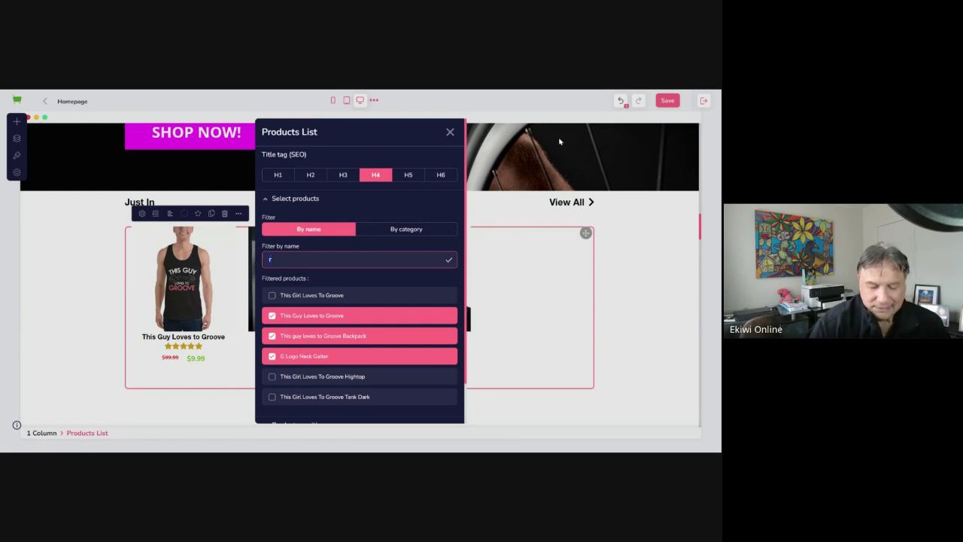
key("BackSpace")
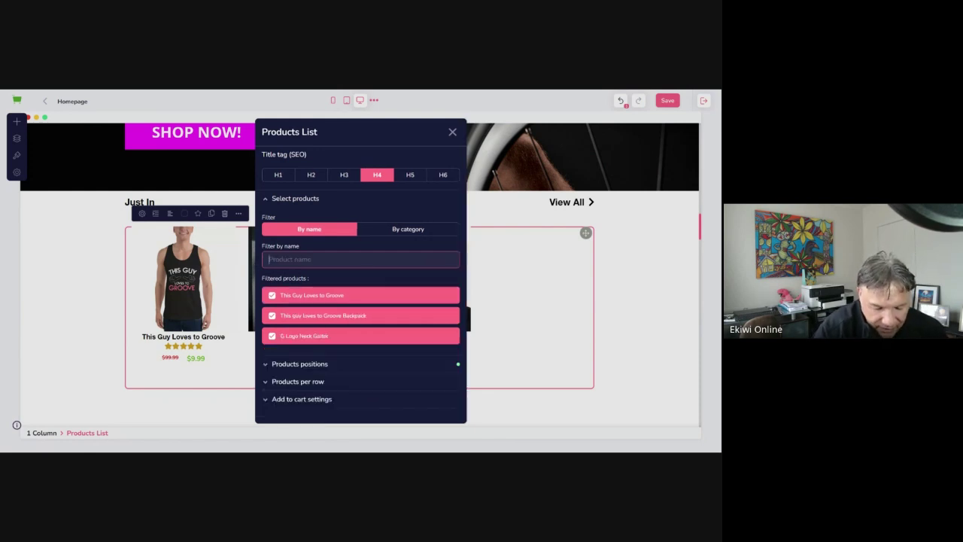
type("g")
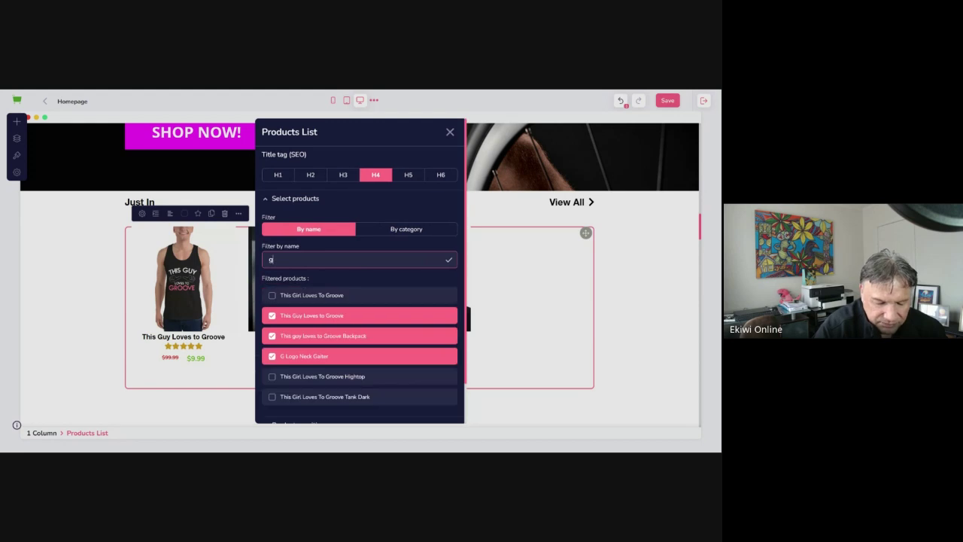
type("lasse")
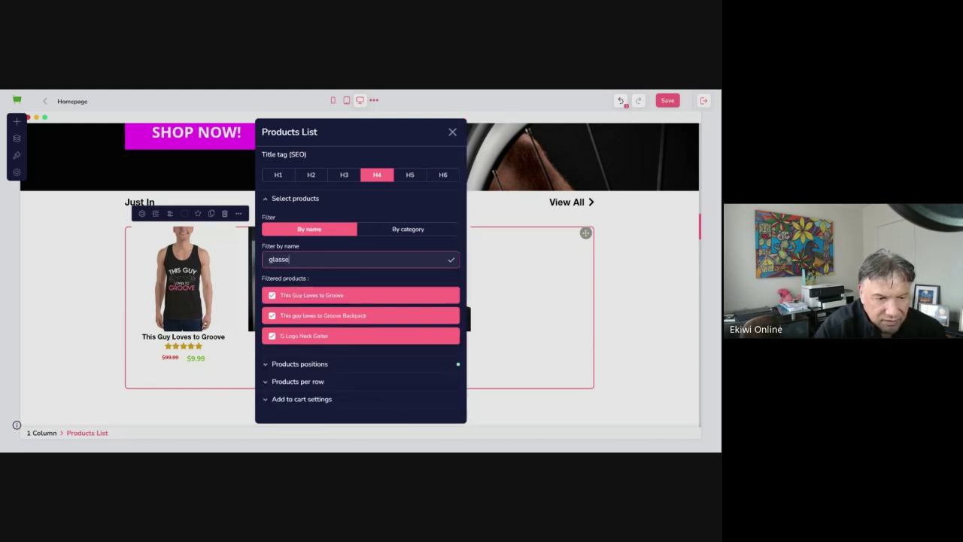
type("s")
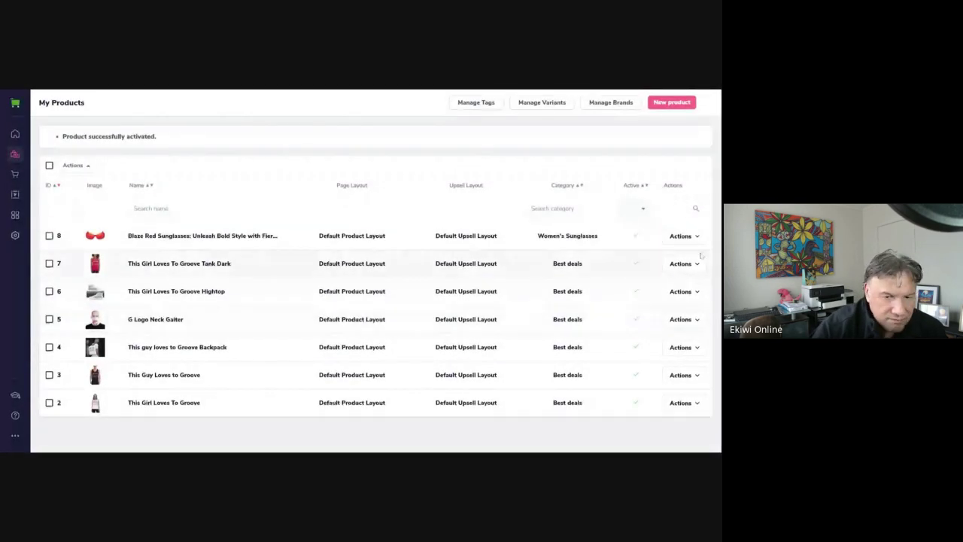
left_click(683, 237)
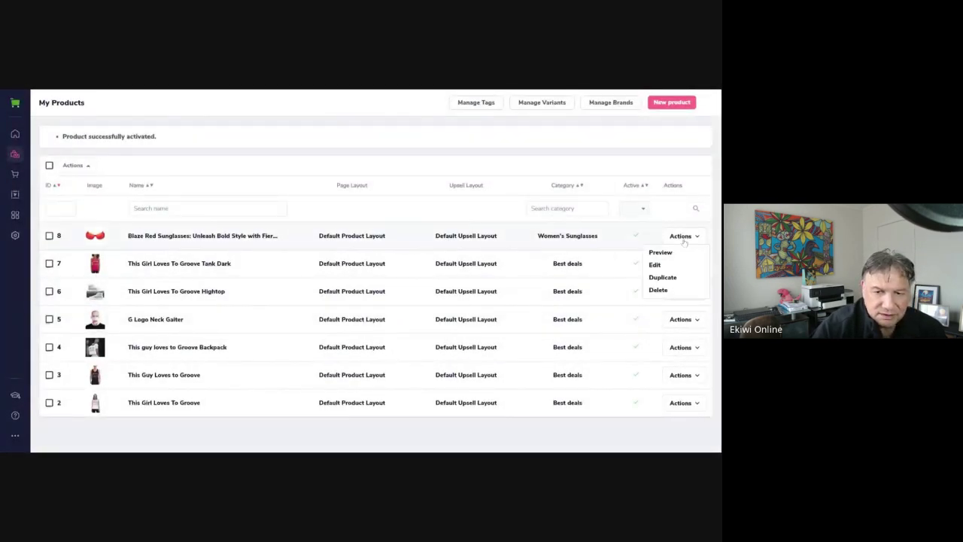
left_click(683, 237)
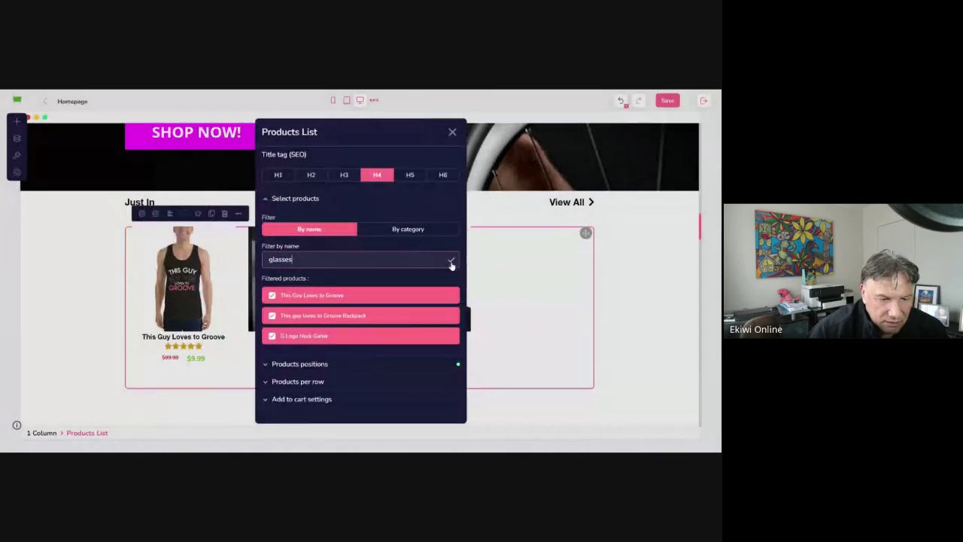
Clear the name filter in the Products List settings and look through the categories under Home for the sunglasses.
left_click_drag(452, 263, 225, 264)
key("BackSpace")
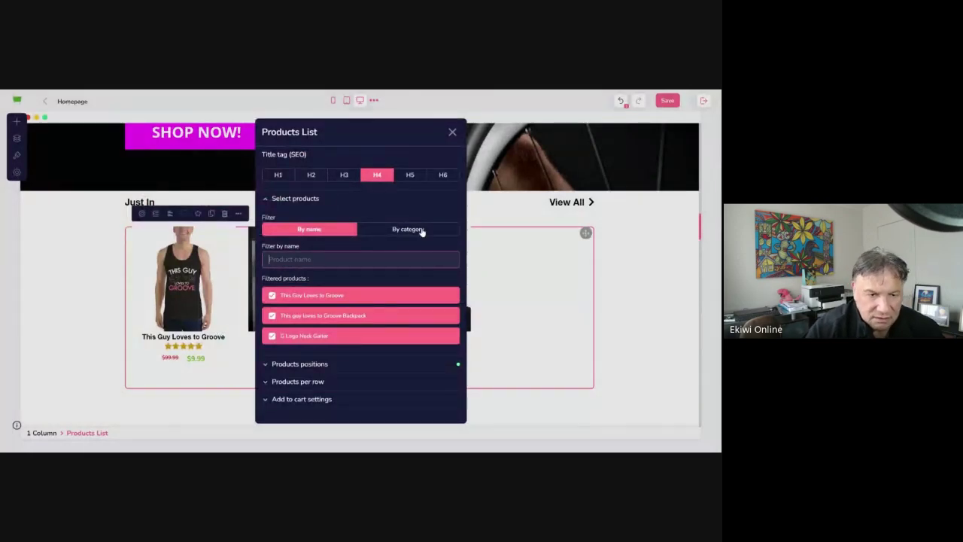
left_click(426, 229)
left_click(270, 296)
scroll(354, 289, "down", 1)
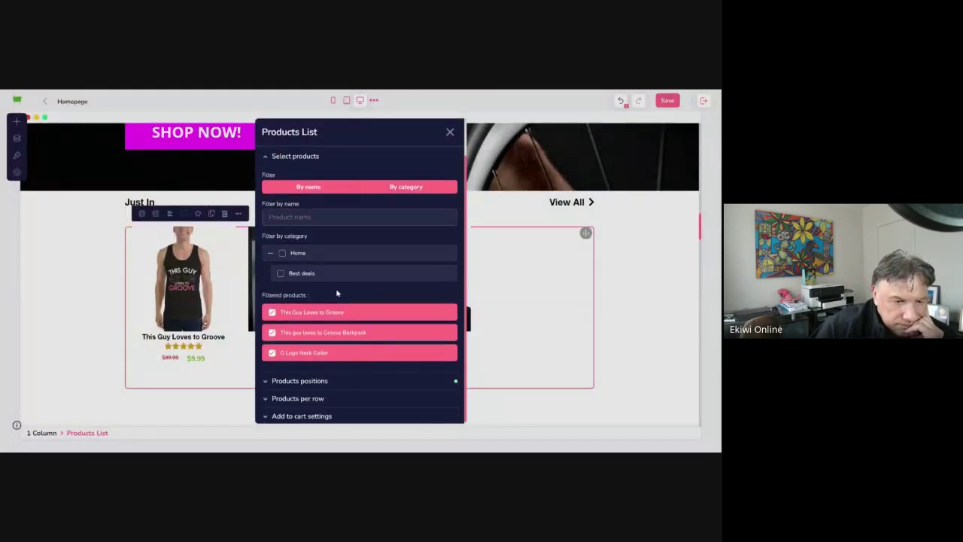
Close the Products List settings, save the homepage layout and return to its Just In section.
left_click(451, 132)
left_click(668, 101)
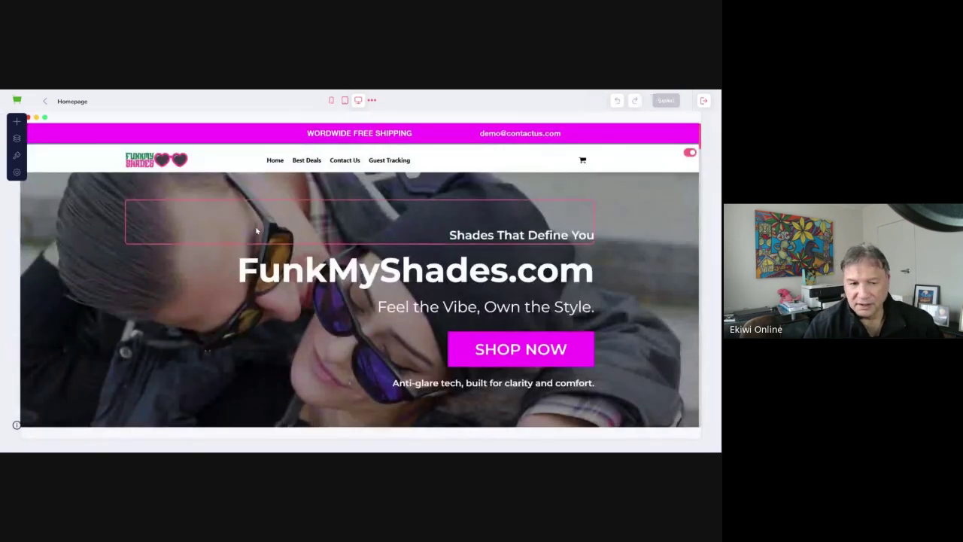
scroll(257, 231, "down", 15)
scroll(334, 323, "down", 2)
scroll(205, 261, "up", 5)
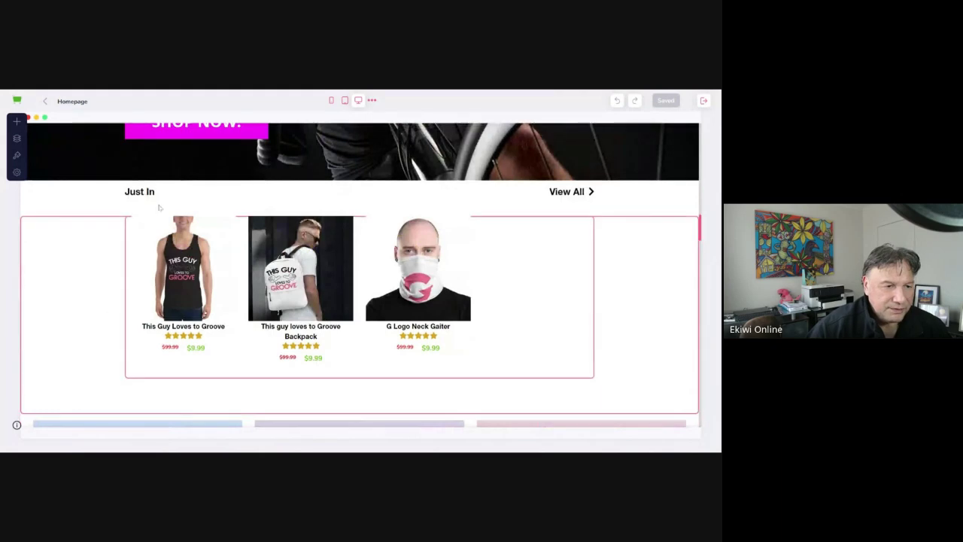
Filter the Just In section's products by name with "re", add Blaze Red Sunglasses to the list and save the homepage.
left_click(140, 226)
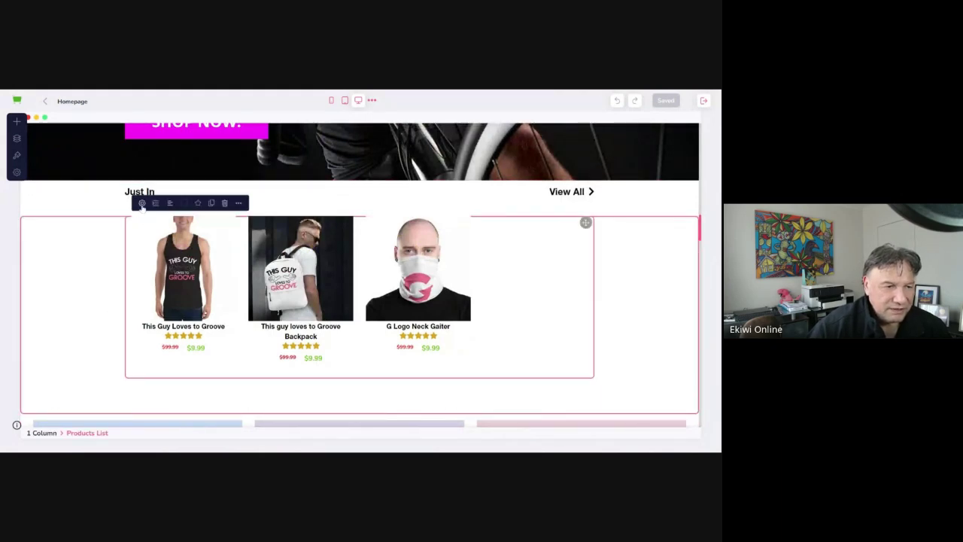
left_click(141, 203)
left_click(300, 200)
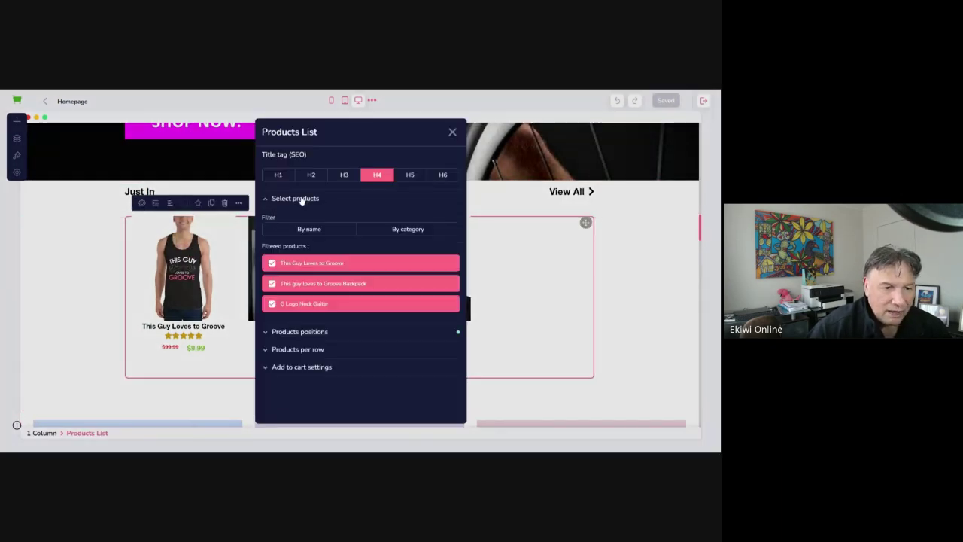
left_click(309, 230)
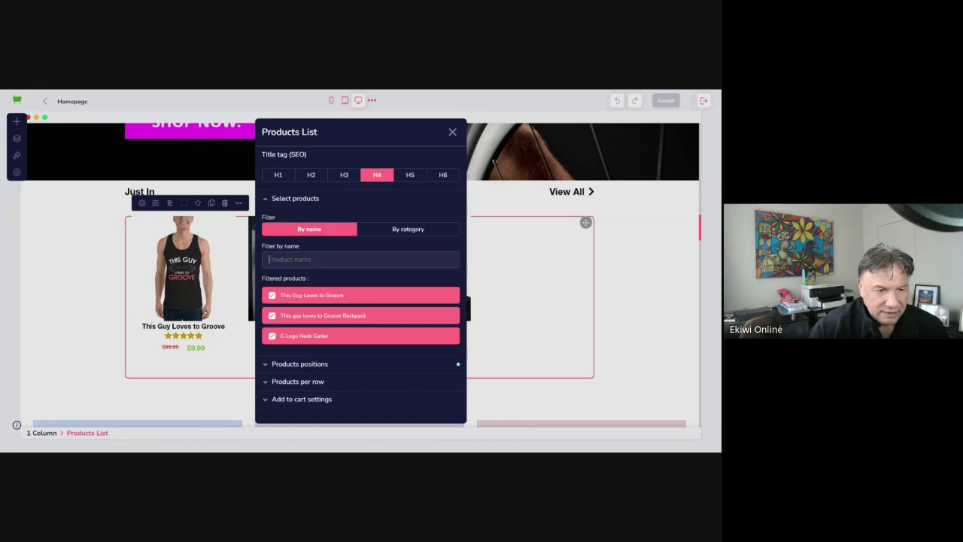
type("re")
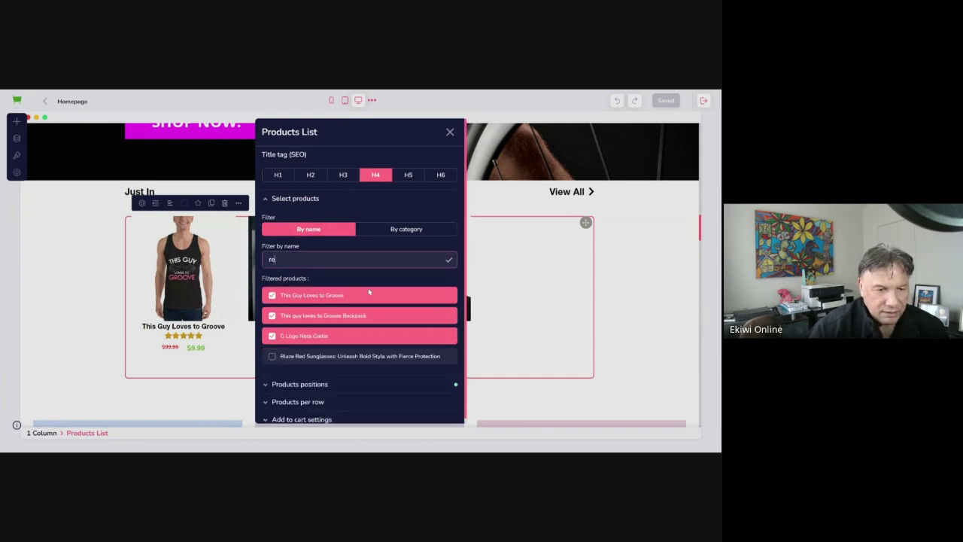
left_click(328, 356)
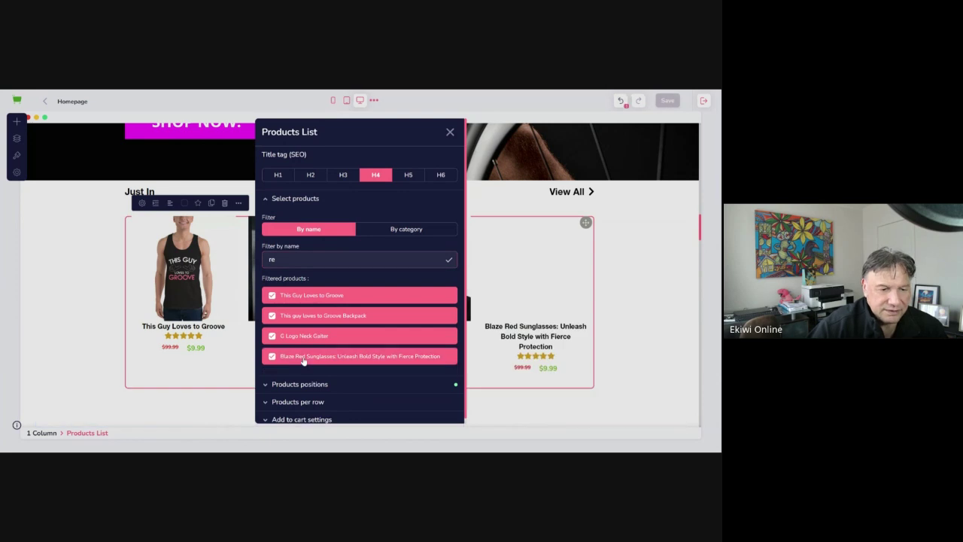
scroll(409, 302, "down", 1)
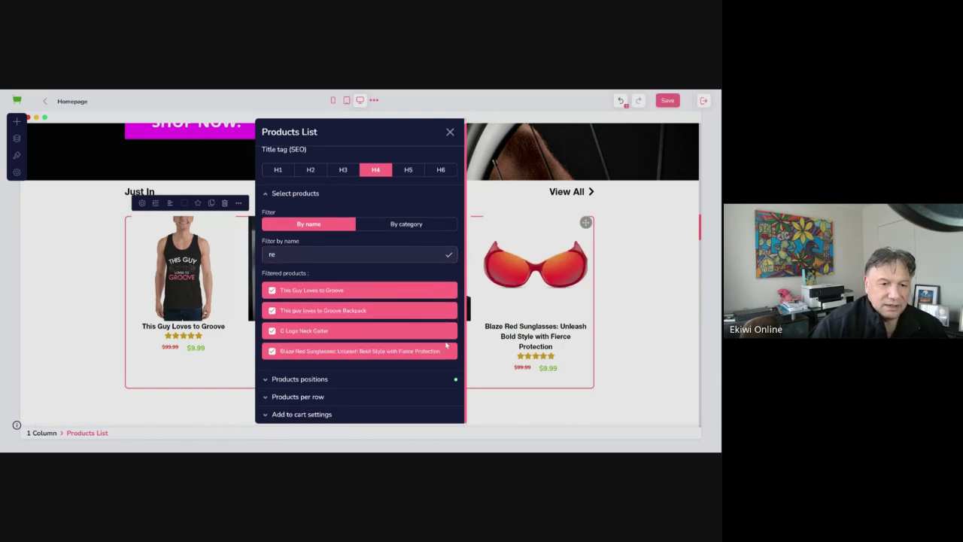
left_click(450, 132)
left_click(667, 101)
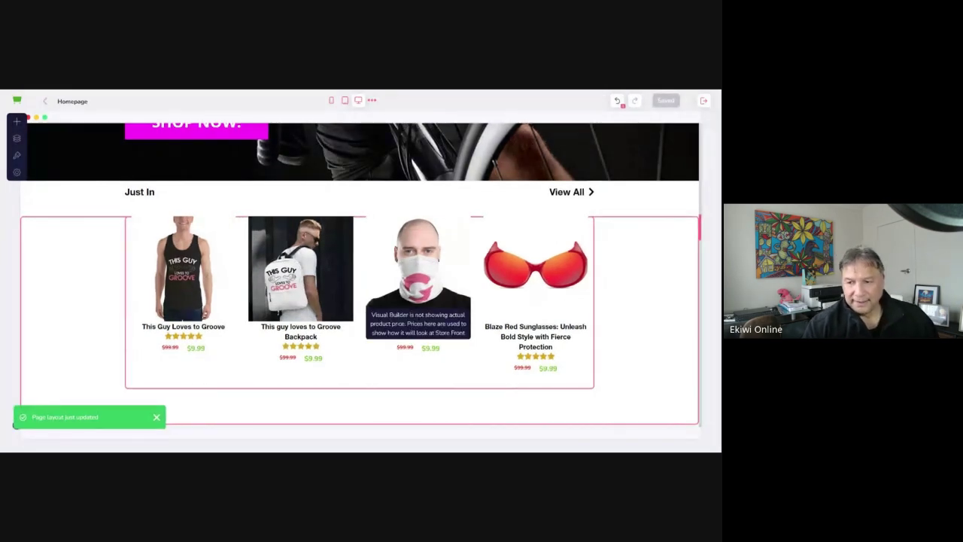
Review the homepage layout around the Just In products, the Mens, Unisex and Womens banners, and the sections below.
scroll(485, 306, "down", 3)
scroll(514, 339, "up", 1)
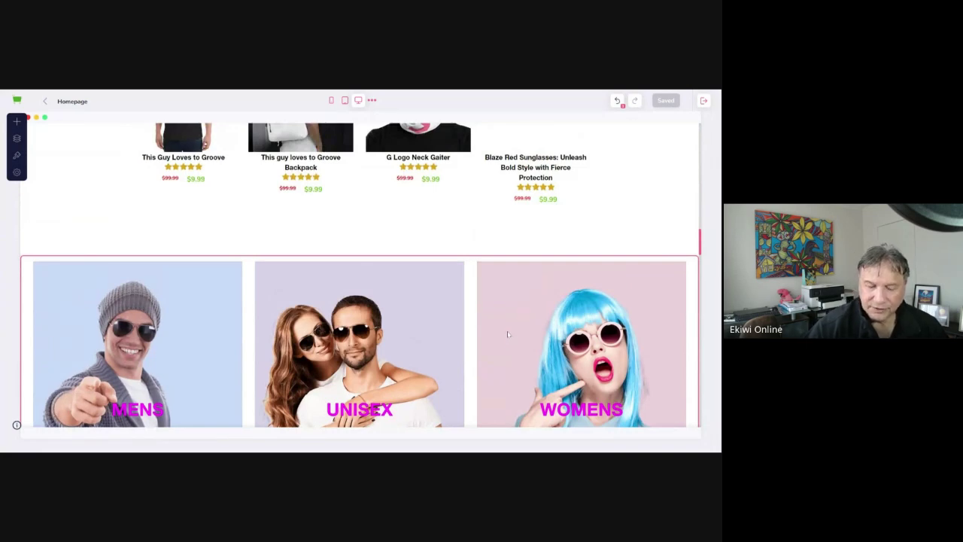
scroll(508, 335, "down", 3)
scroll(369, 344, "up", 2)
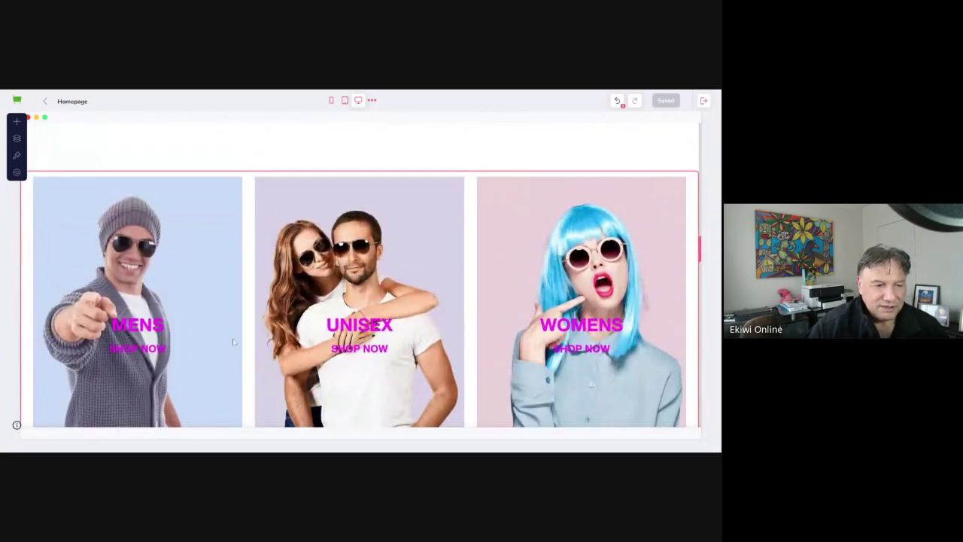
scroll(403, 285, "down", 3)
scroll(406, 316, "up", 3)
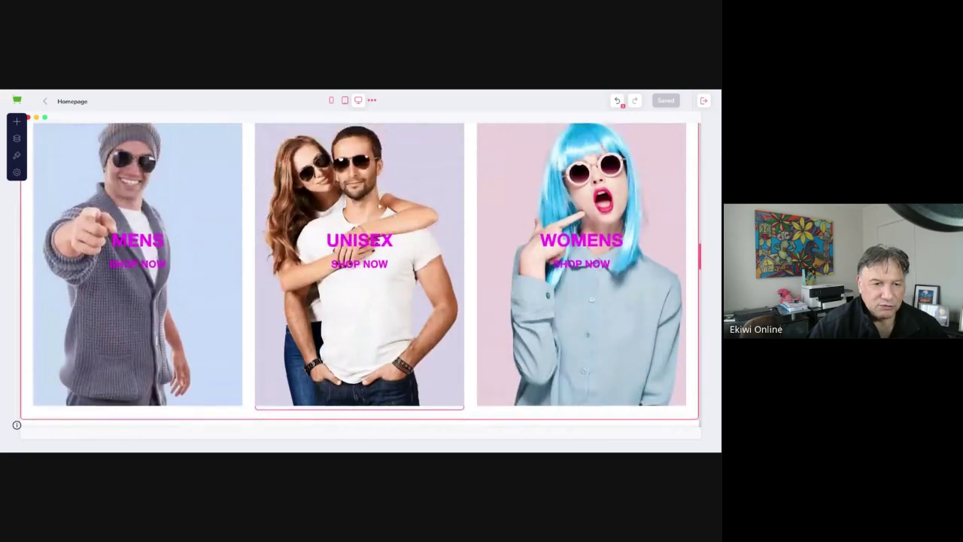
scroll(414, 345, "down", 3)
scroll(414, 345, "down", 6)
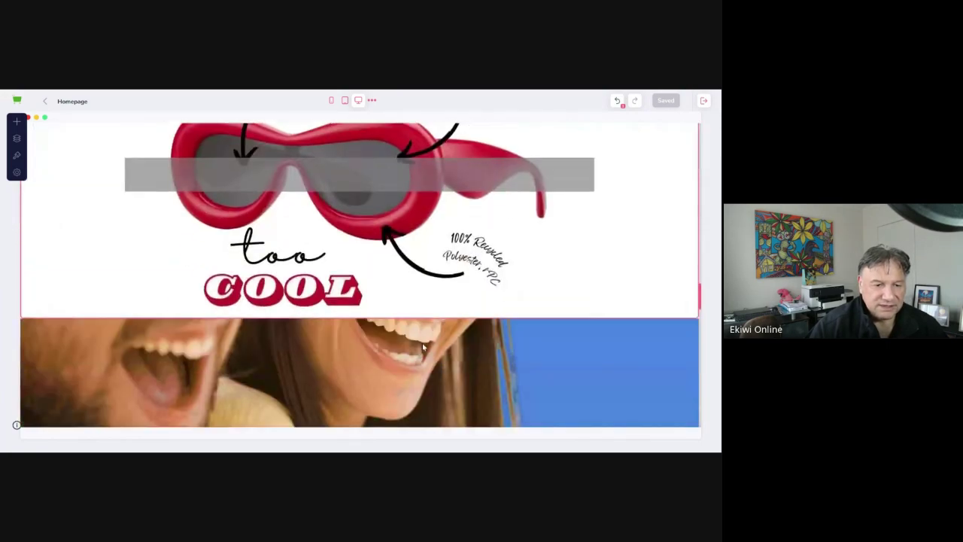
scroll(422, 349, "up", 5)
scroll(422, 349, "up", 10)
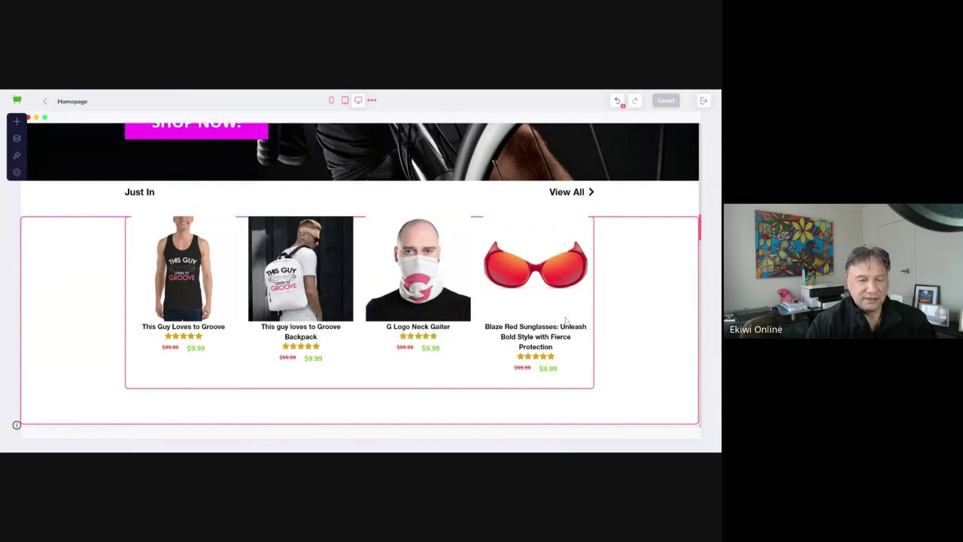
scroll(456, 306, "up", 8)
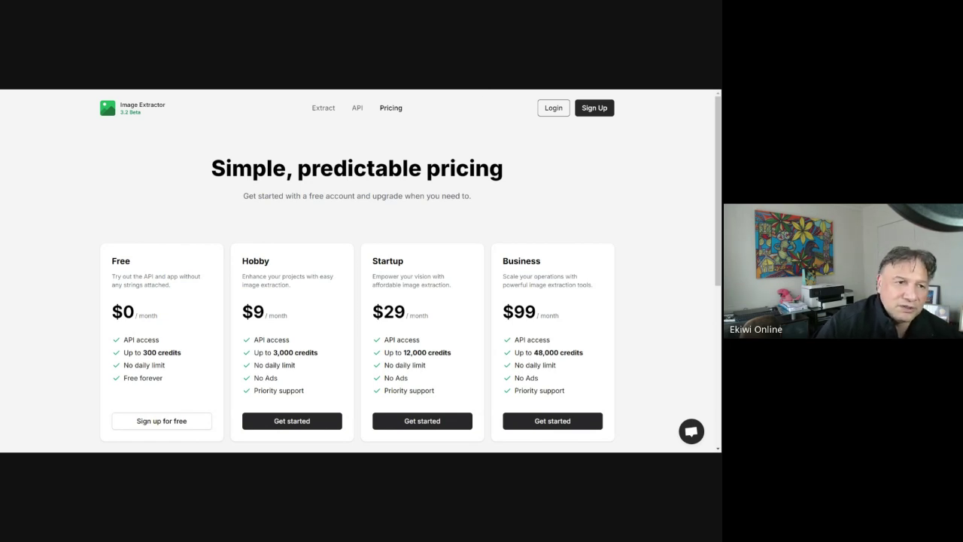
Switch to the Buffer website and examine its pricing plans and their features.
key("ctrl+Tab")
scroll(511, 151, "up", 12)
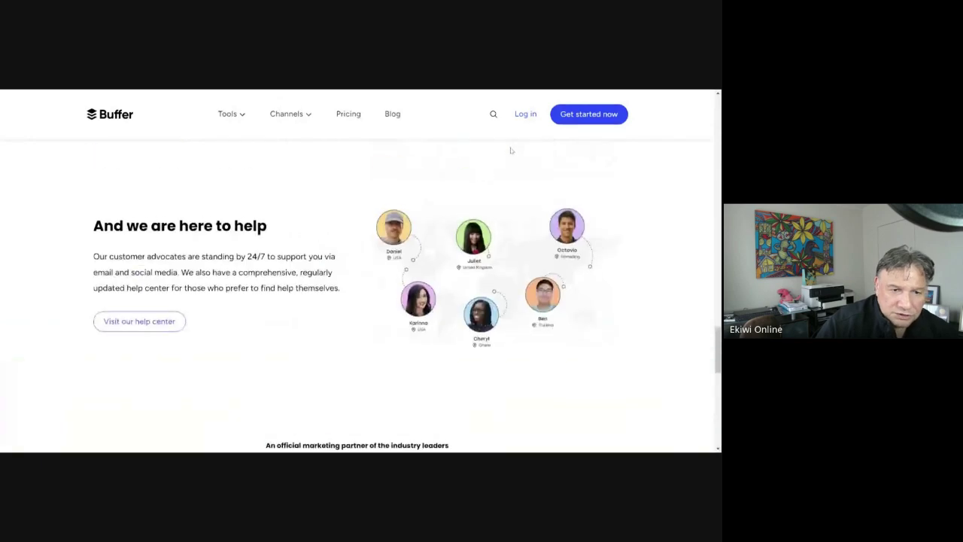
scroll(509, 151, "up", 15)
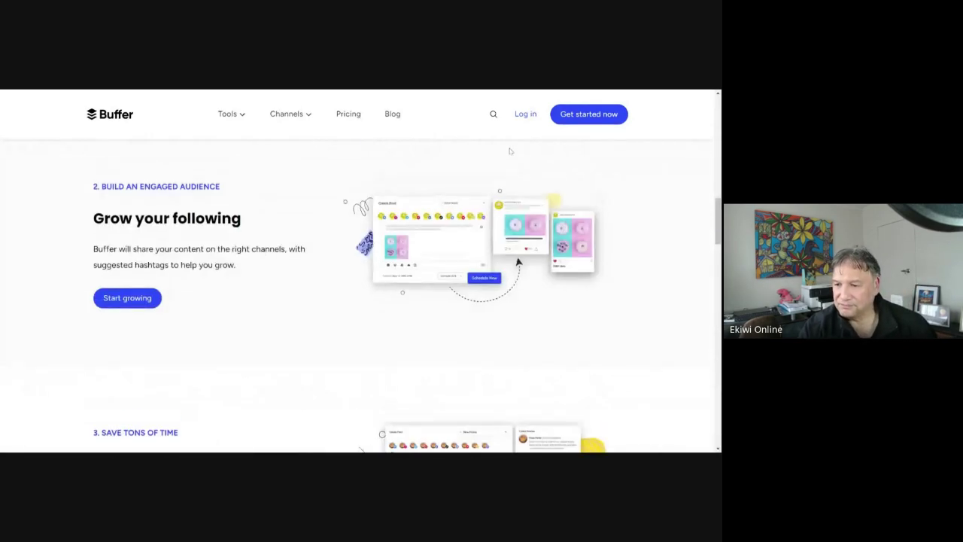
scroll(510, 151, "up", 10)
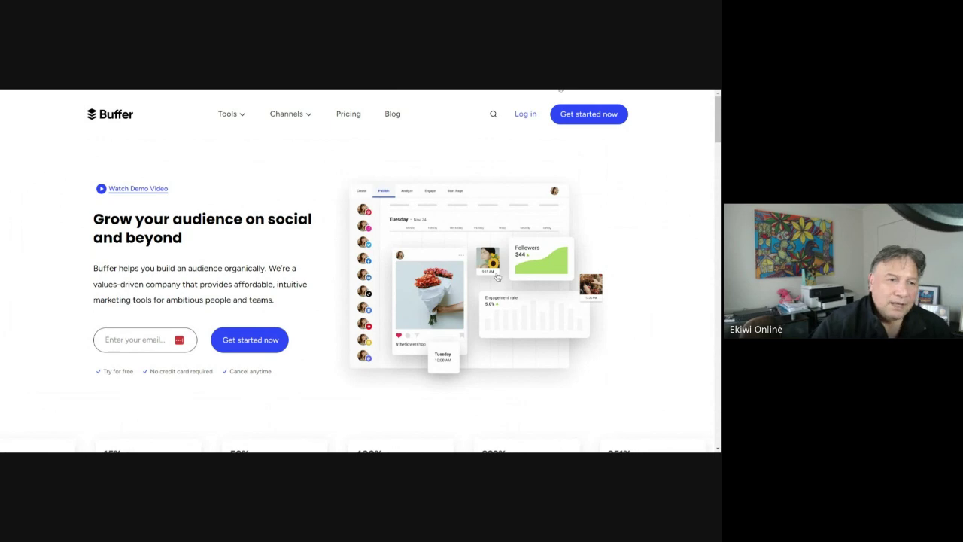
left_click(348, 114)
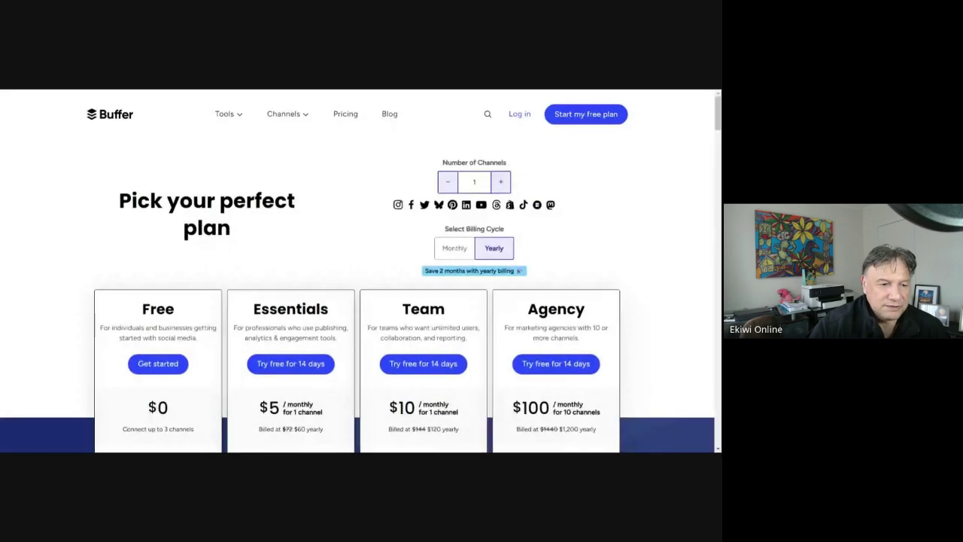
scroll(263, 299, "down", 3)
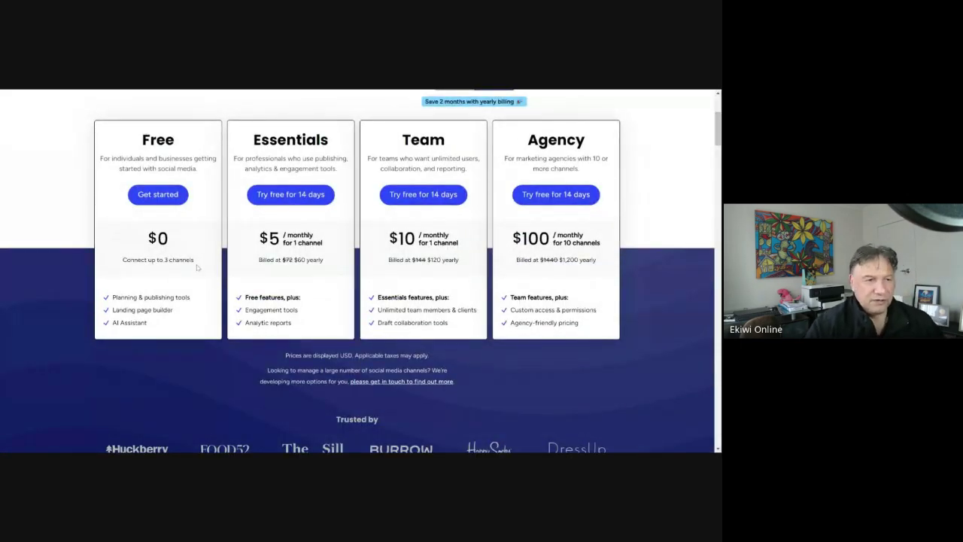
scroll(198, 267, "up", 3)
scroll(502, 171, "up", 1)
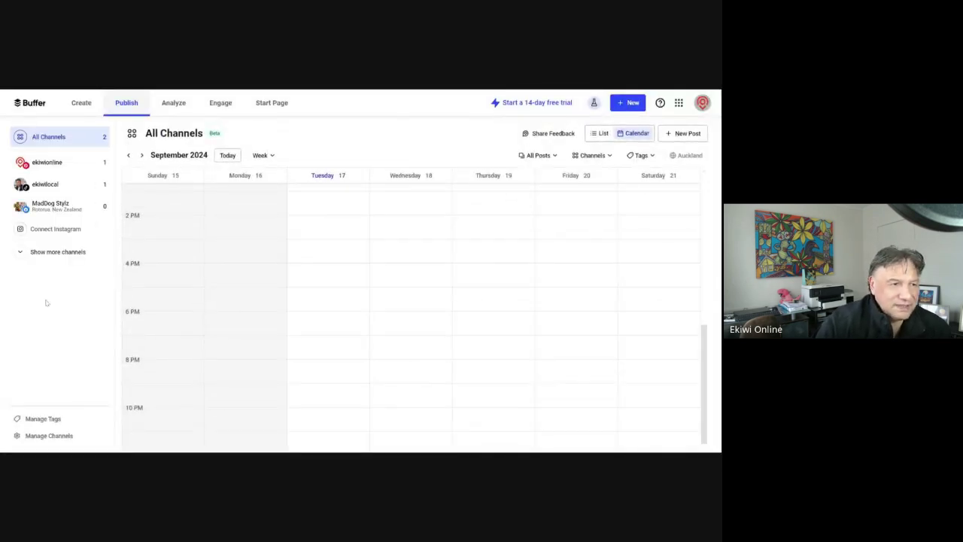
Examine the connected channels and the posts scheduled for Wednesday 18 in Buffer's September 2024 publishing calendar.
mouse_move(390, 258)
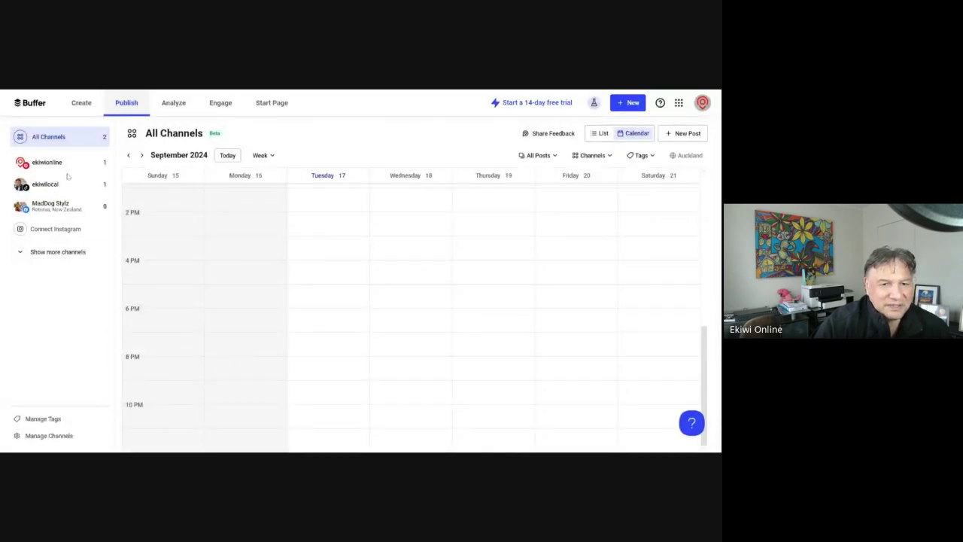
scroll(455, 277, "up", 3)
scroll(456, 276, "down", 2)
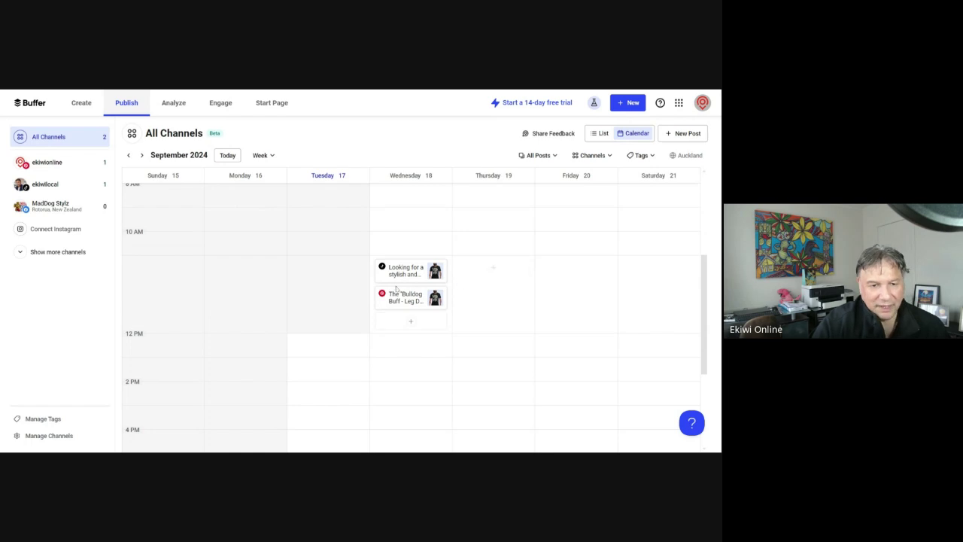
mouse_move(419, 297)
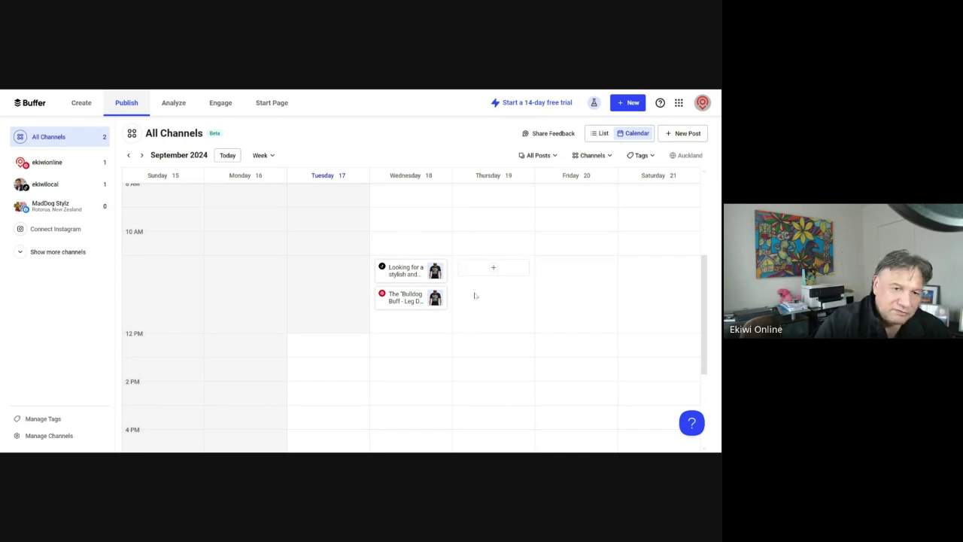
mouse_move(407, 274)
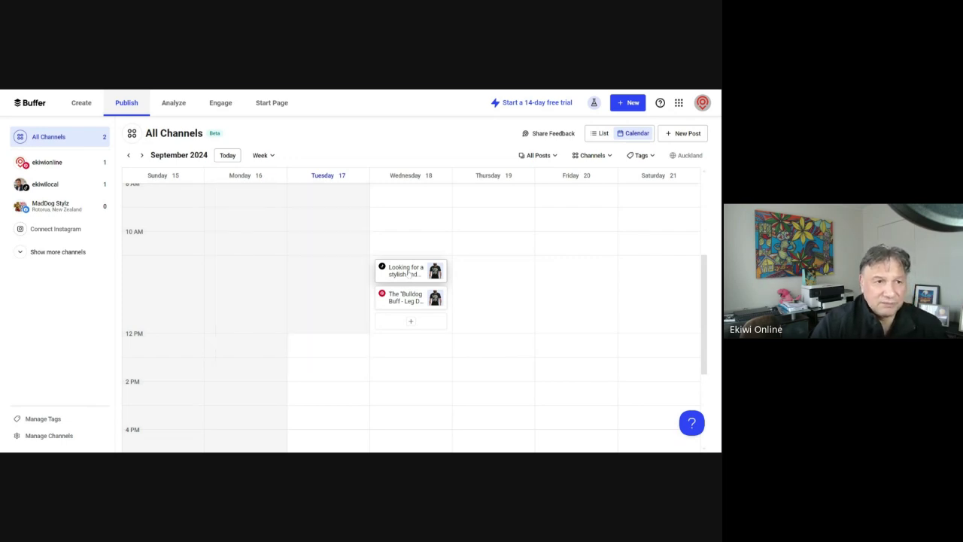
Open the scheduled TikTok post, examine its text and suggested media, and close it with any changes discarded.
left_click(407, 274)
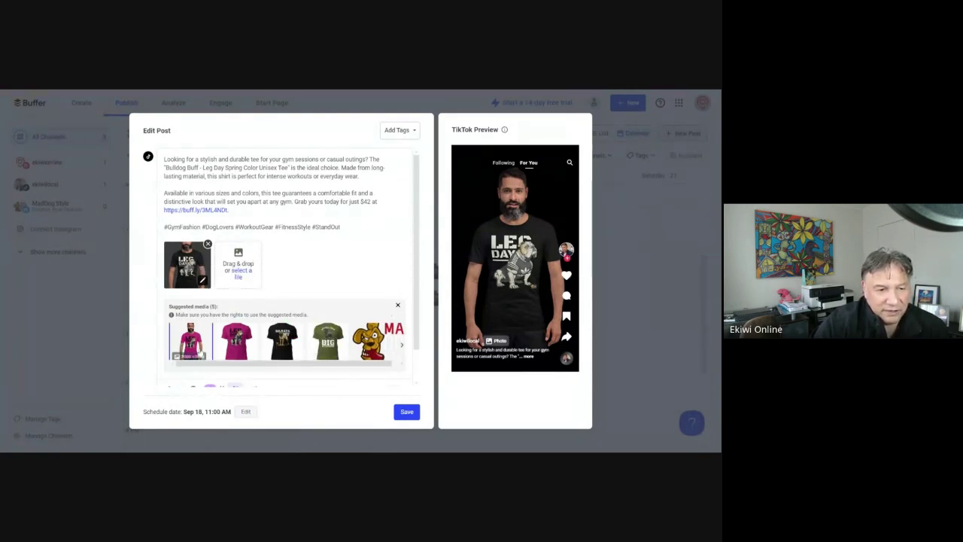
left_click(197, 344)
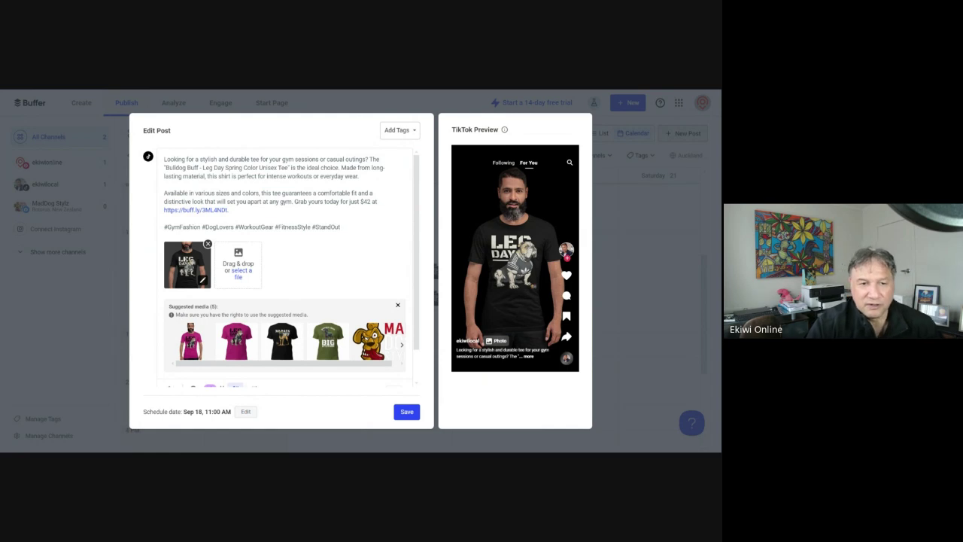
left_click_drag(364, 202, 374, 201)
left_click(165, 184)
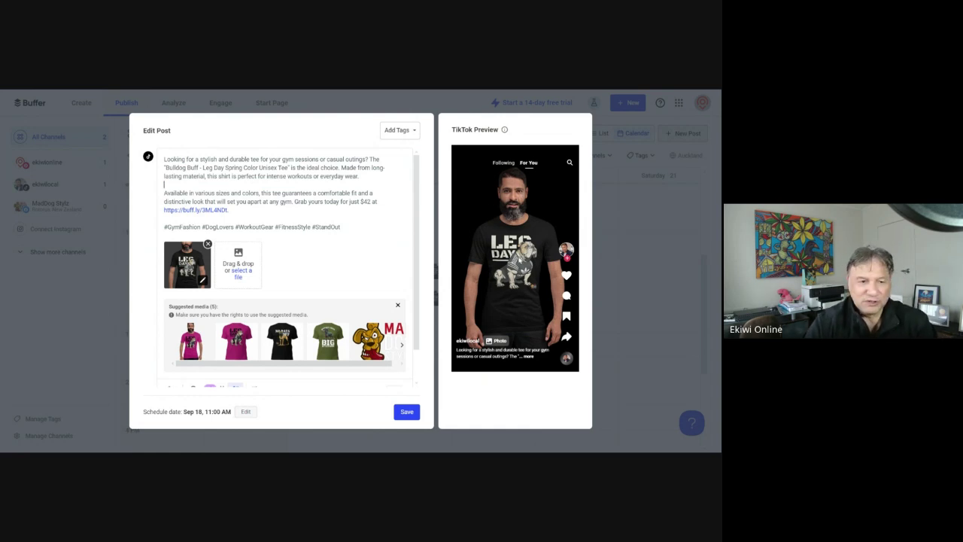
left_click(645, 236)
left_click(425, 288)
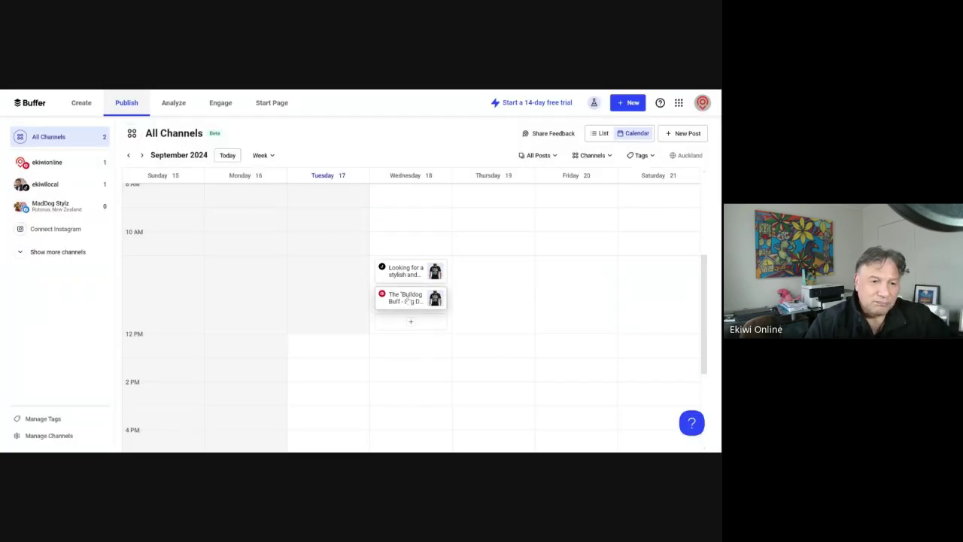
Open the scheduled Pinterest post, examine its description and preview, and close it with any changes discarded.
left_click(407, 300)
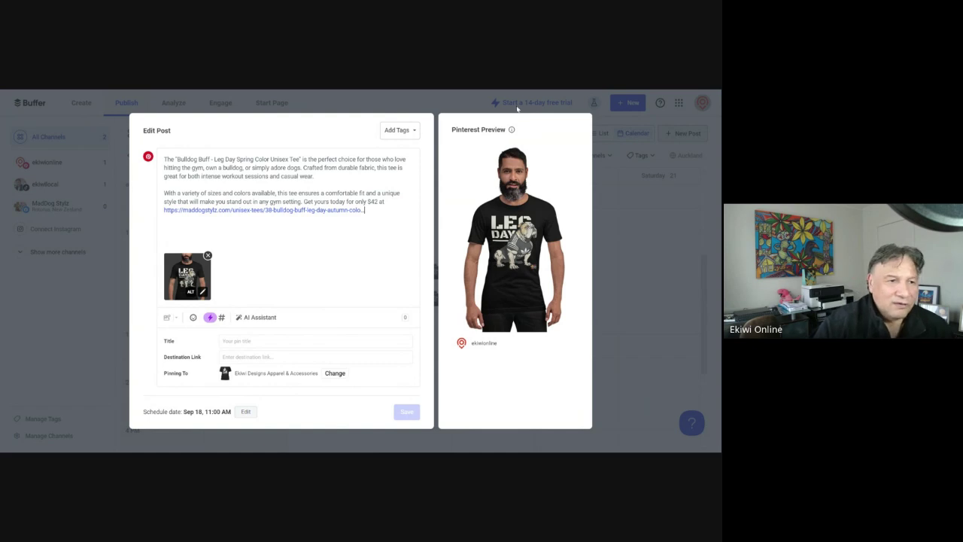
left_click_drag(387, 202, 164, 160)
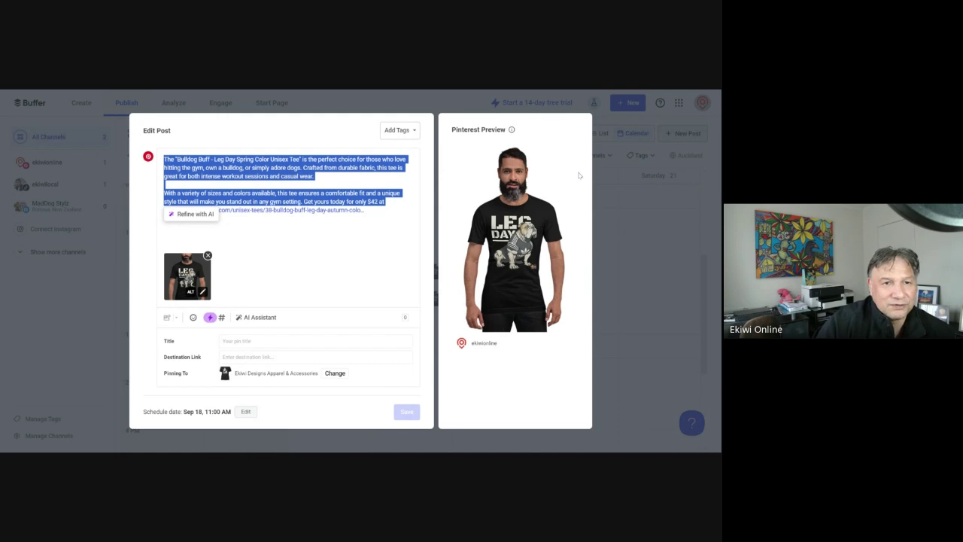
left_click(634, 231)
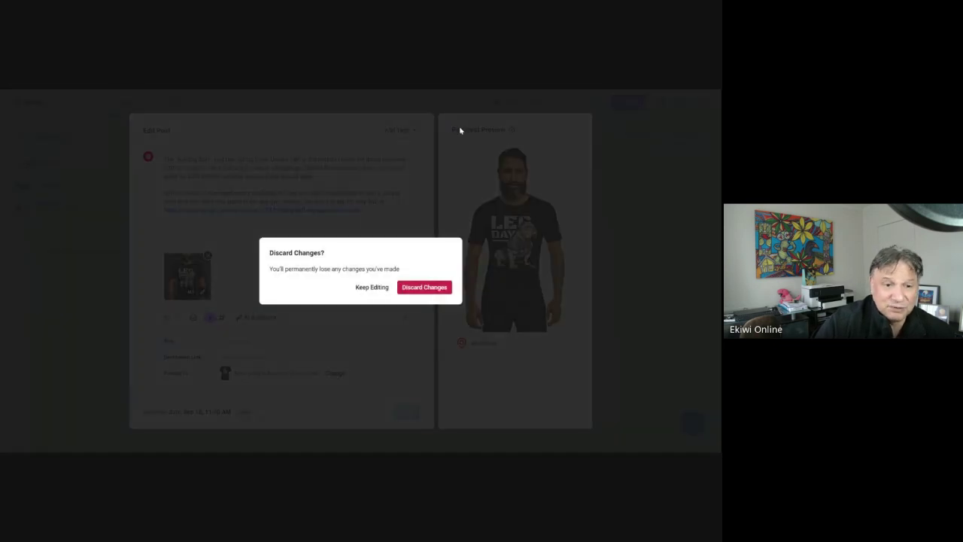
left_click(425, 287)
mouse_move(544, 280)
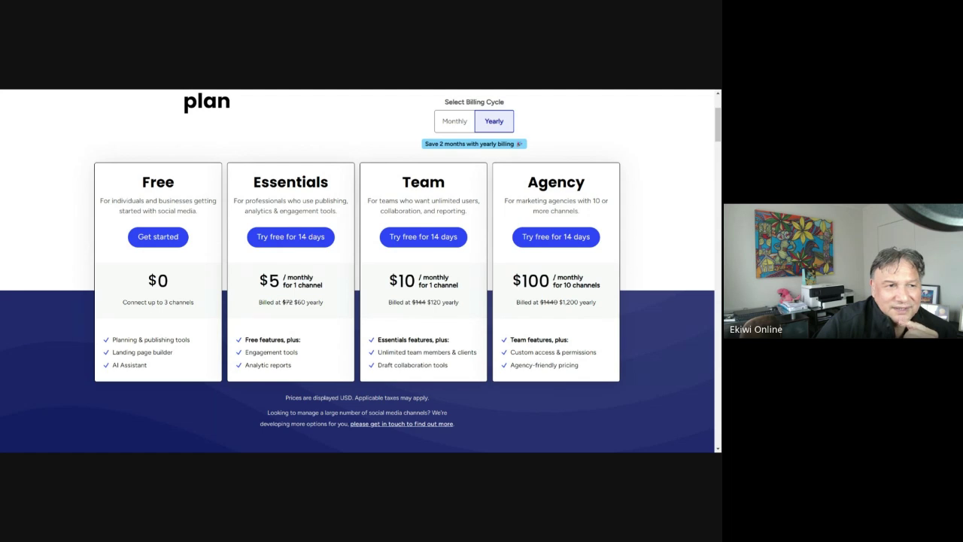
Return to the FunkMyShades storefront, reload the homepage and open the Blaze Red Sunglasses product from the Just In section.
key("ctrl+Tab")
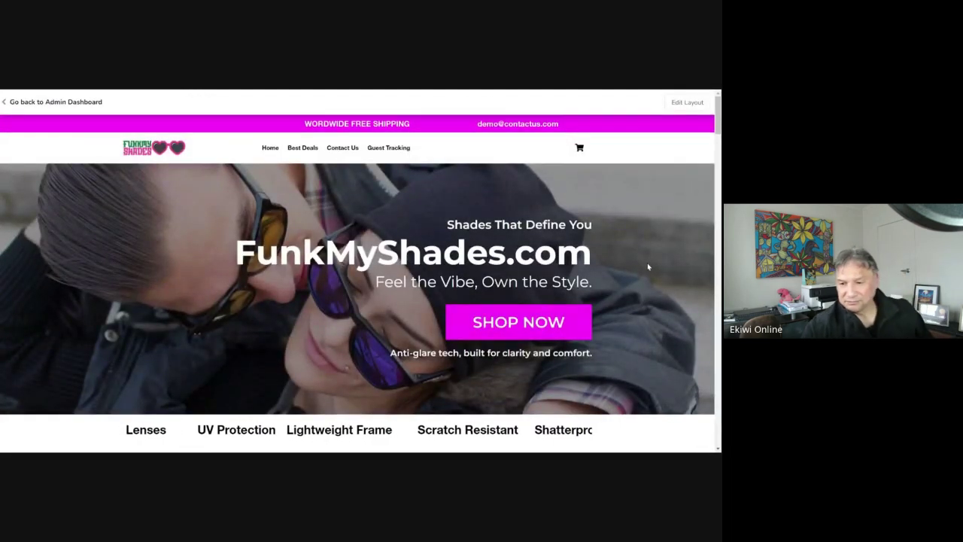
key("F5")
scroll(509, 293, "down", 10)
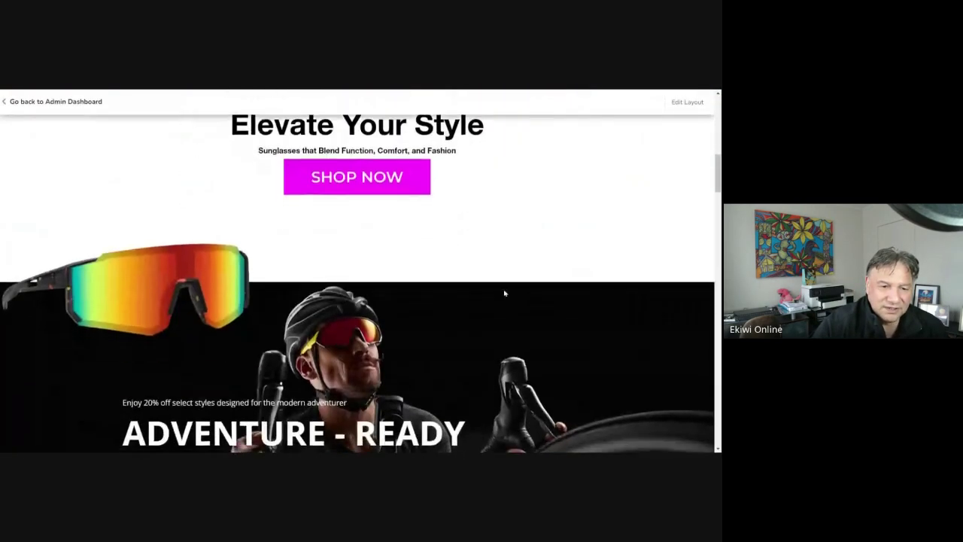
scroll(508, 293, "down", 2)
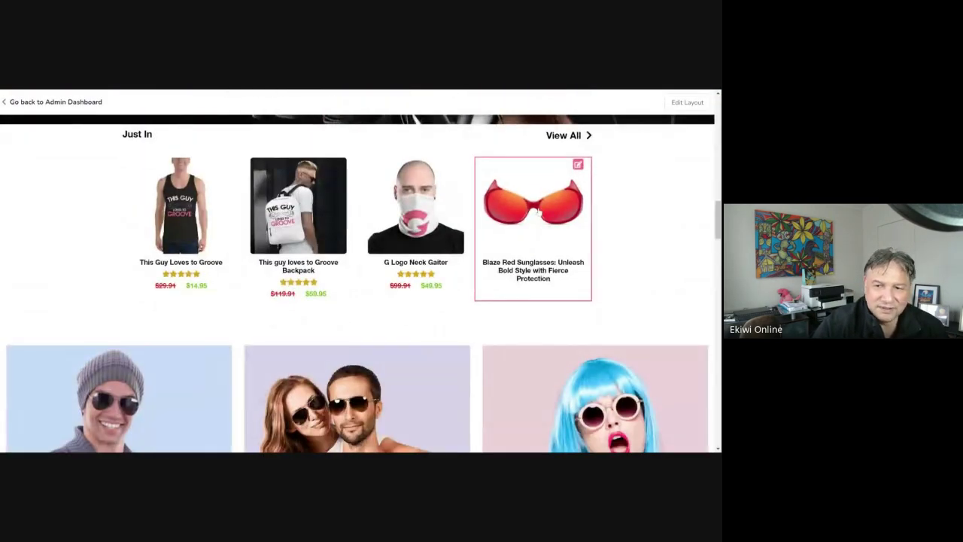
left_click(533, 220)
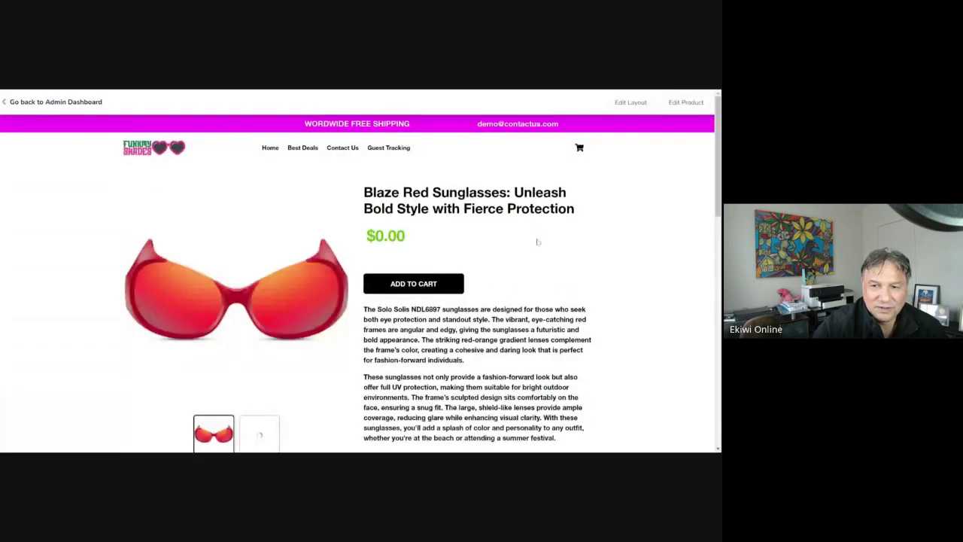
Examine the Blaze Red Sunglasses product page, including its price, images, description, product details, shipping policy and returns sections.
scroll(481, 291, "down", 2)
scroll(620, 268, "up", 2)
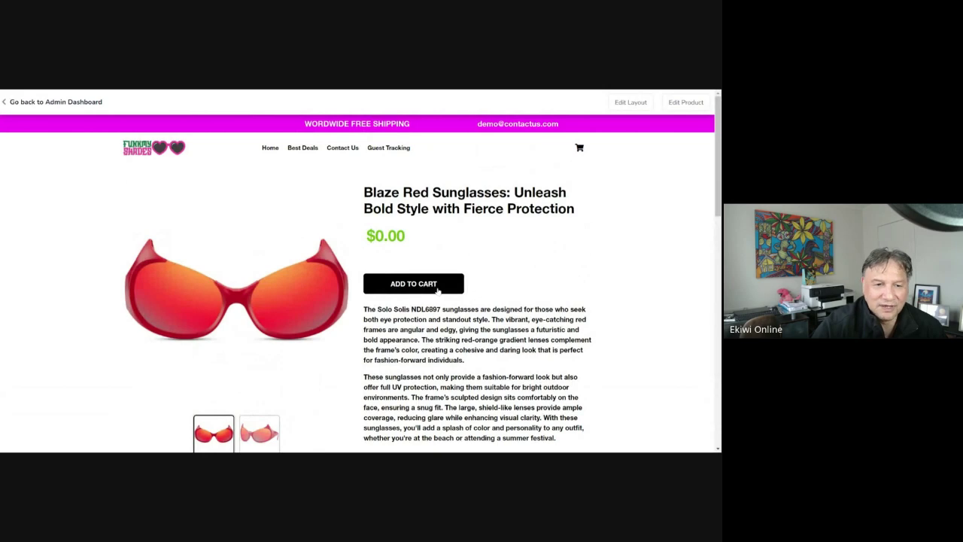
scroll(428, 290, "down", 2)
scroll(459, 276, "down", 2)
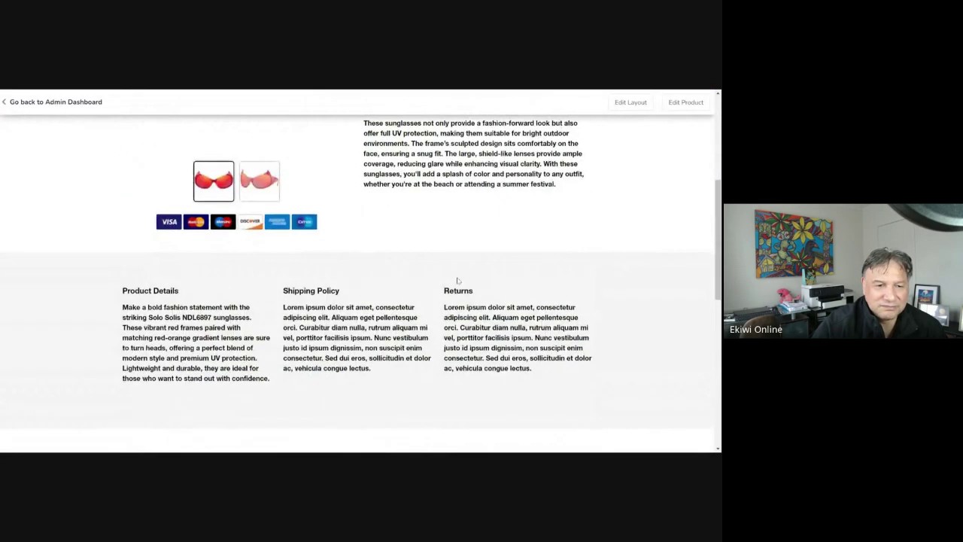
scroll(465, 276, "up", 2)
scroll(412, 268, "up", 2)
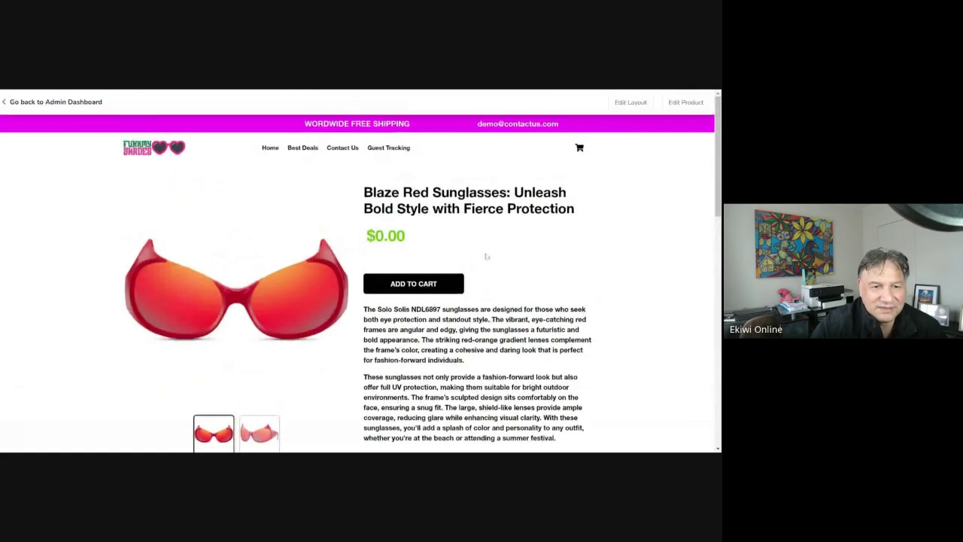
scroll(551, 282, "down", 3)
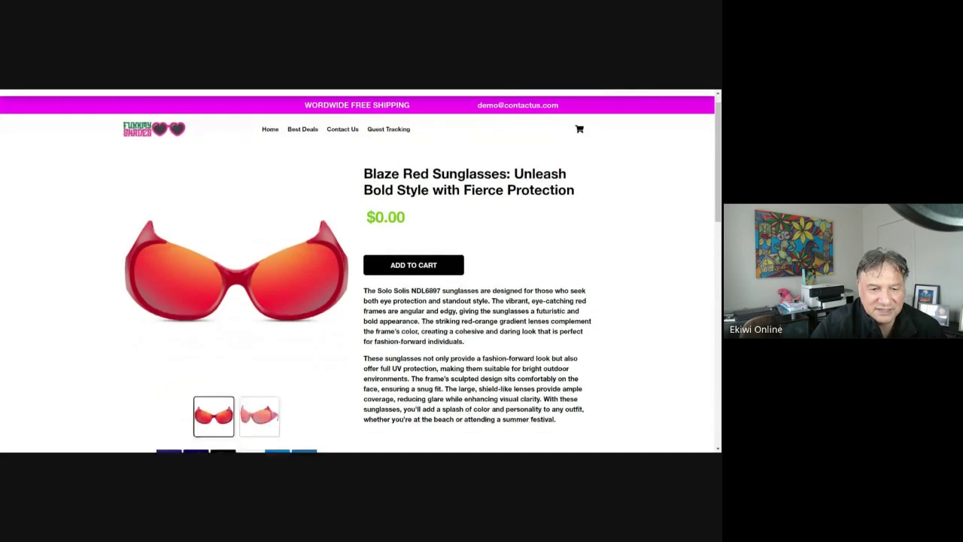
scroll(358, 218, "up", 3)
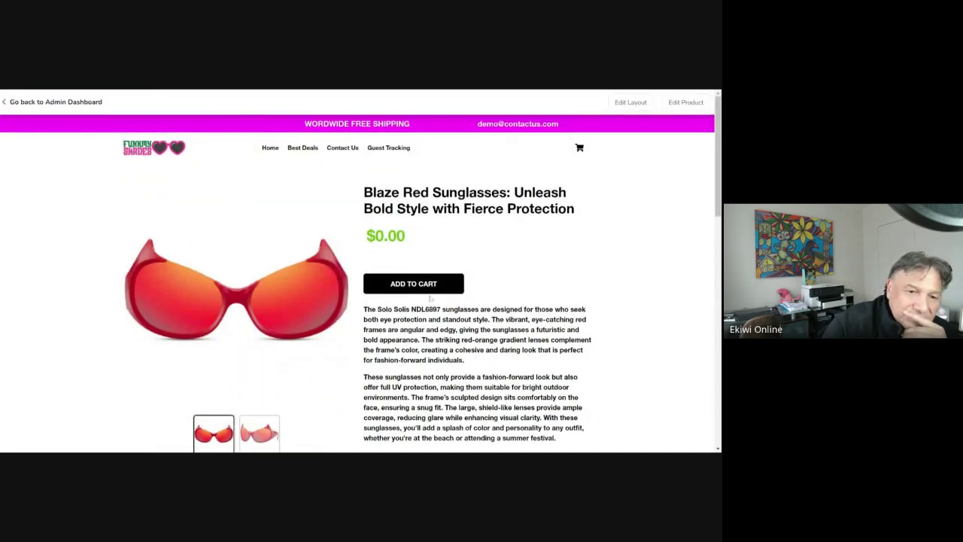
scroll(465, 331, "down", 2)
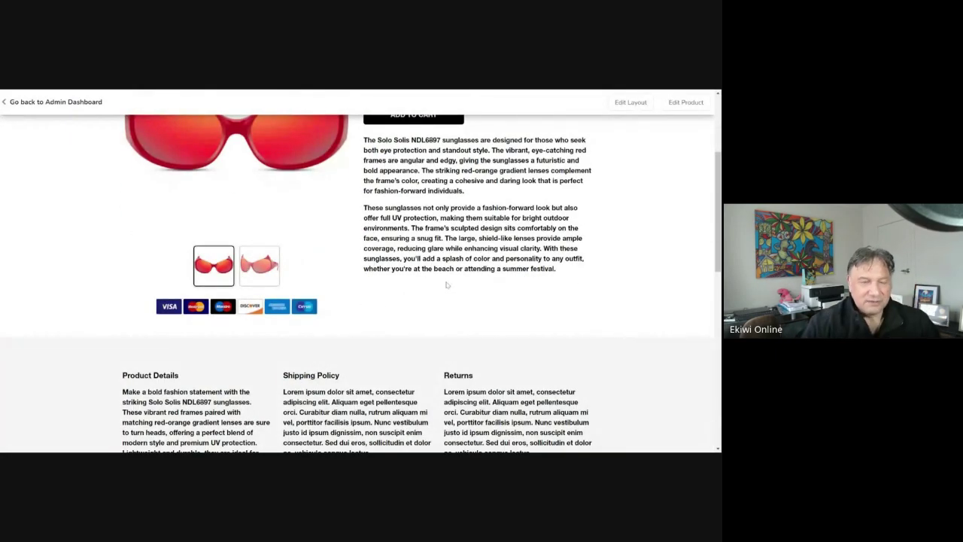
scroll(489, 256, "up", 2)
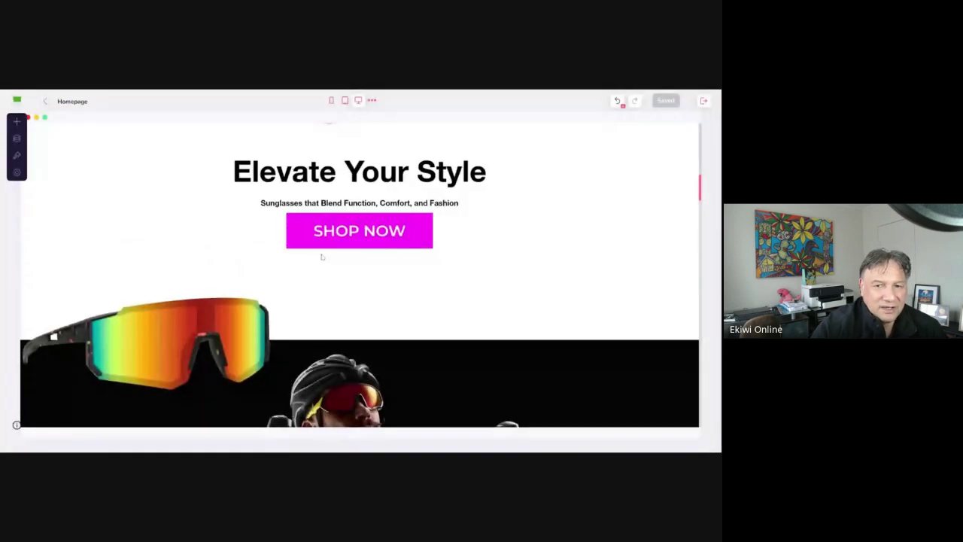
Switch to the homepage layout editor and open the Default Product Layout from the product page layouts.
scroll(359, 275, "down", 5)
scroll(359, 301, "up", 2)
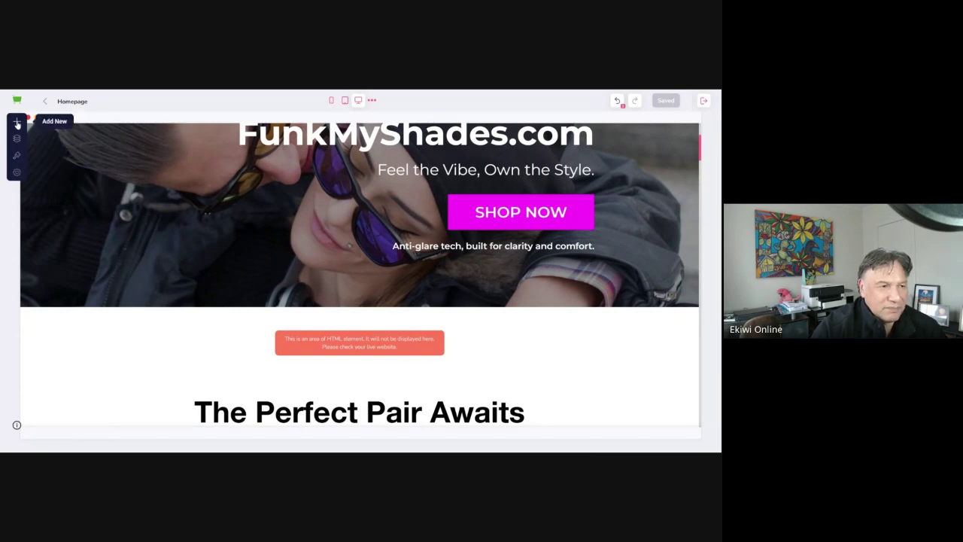
left_click(16, 124)
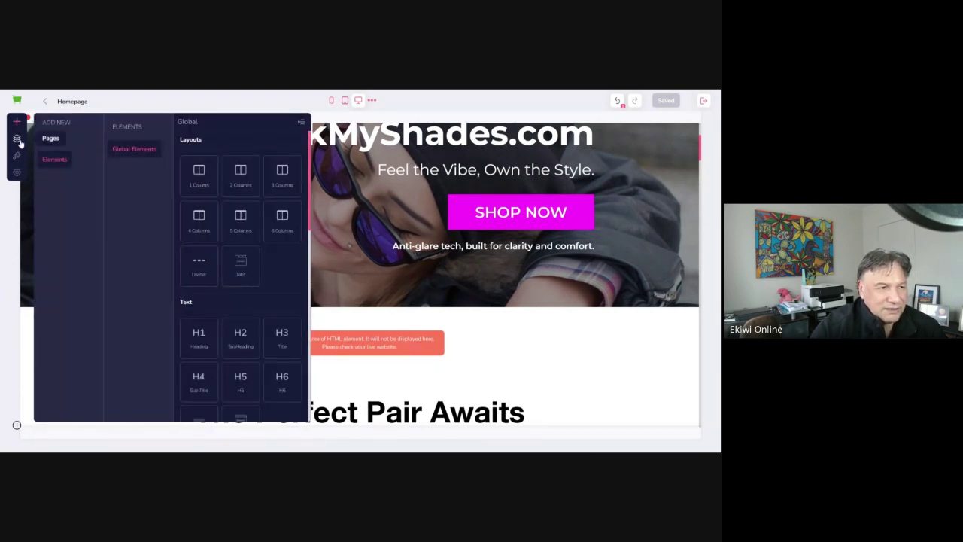
left_click(18, 141)
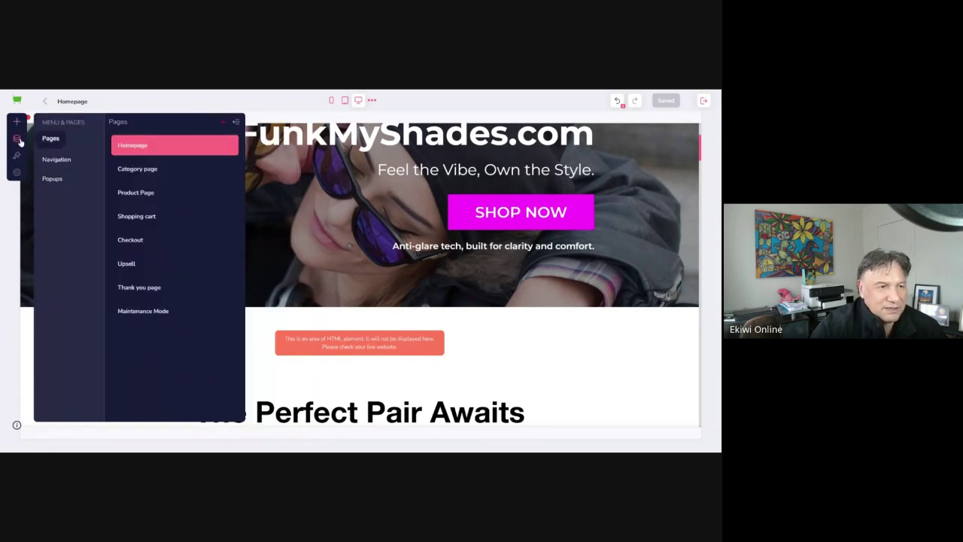
left_click(140, 195)
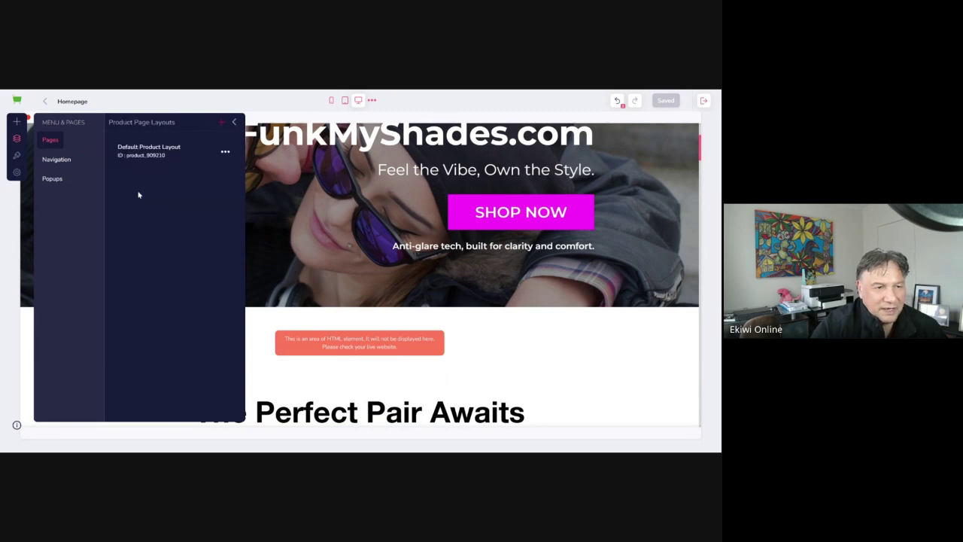
left_click(186, 154)
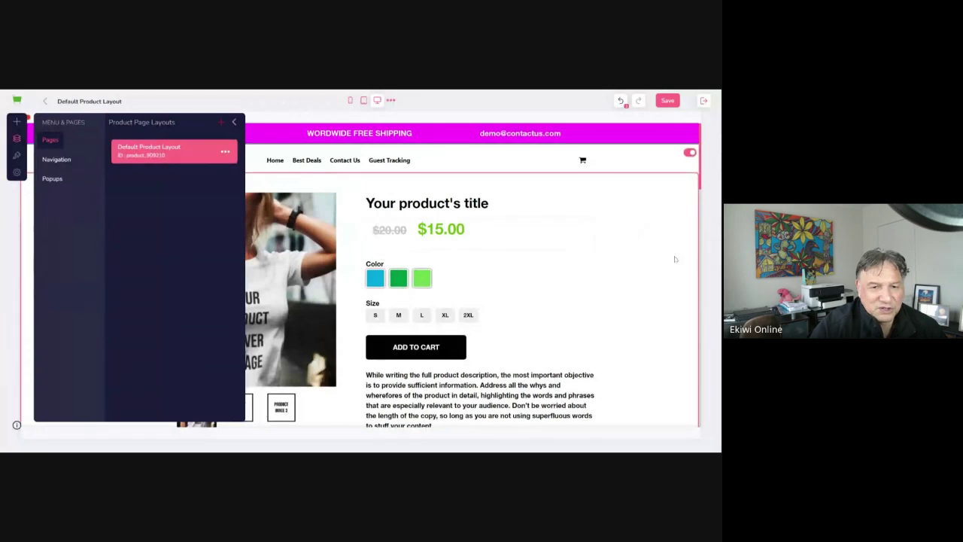
Examine the style settings of the two-column product section, including its background, border, shadow and block spacing options.
left_click(655, 226)
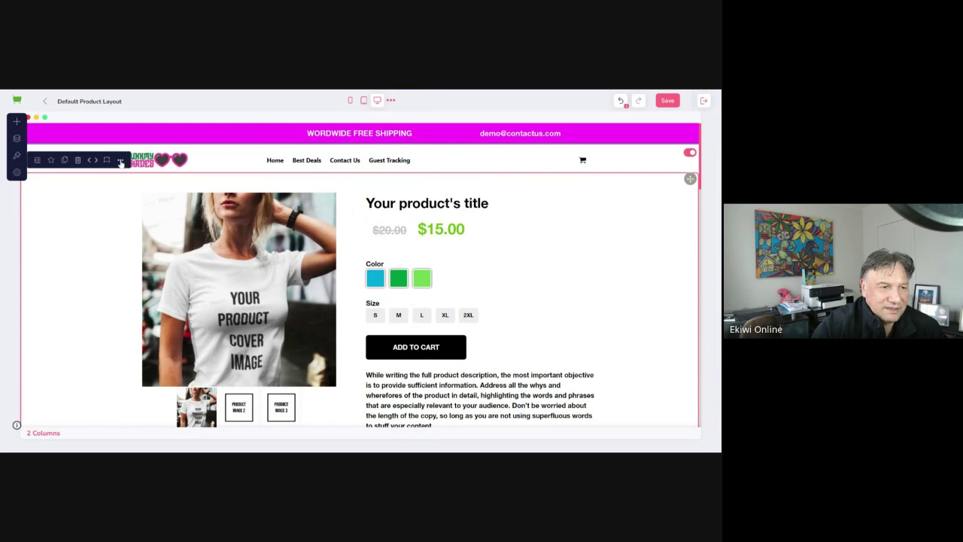
left_click(120, 162)
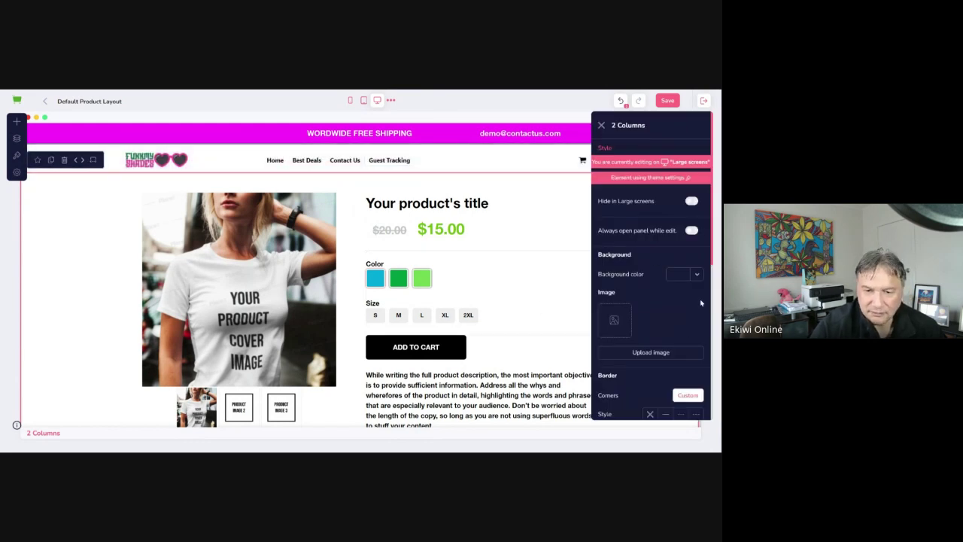
scroll(699, 304, "down", 5)
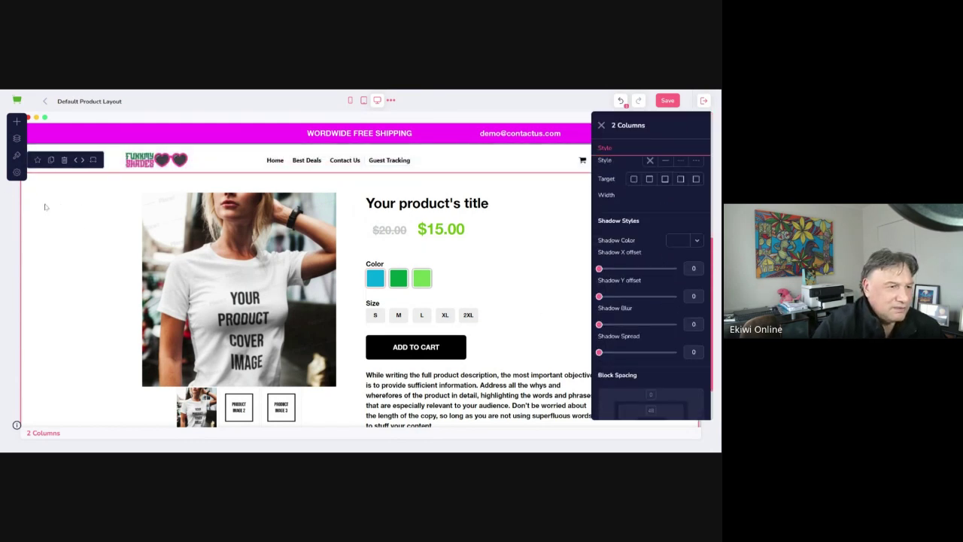
left_click(68, 194)
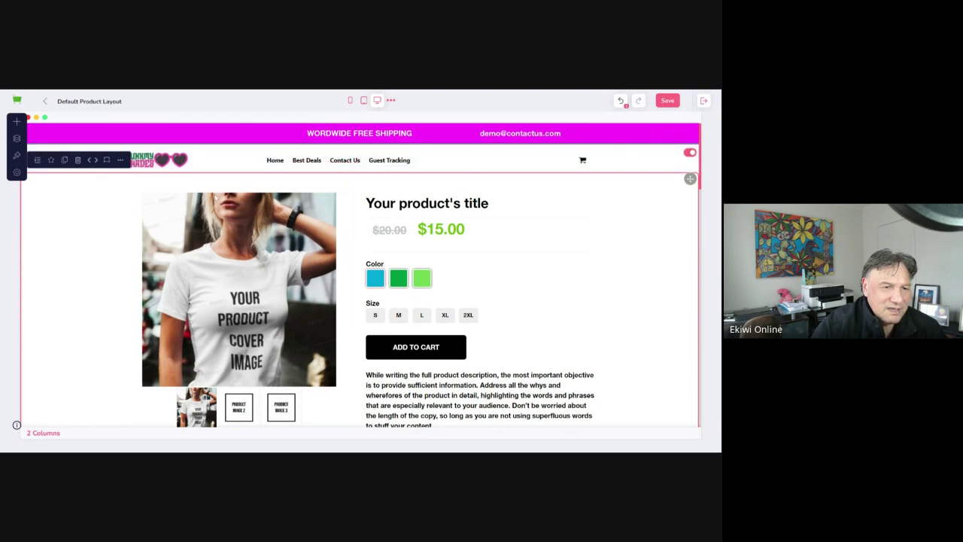
left_click(217, 195)
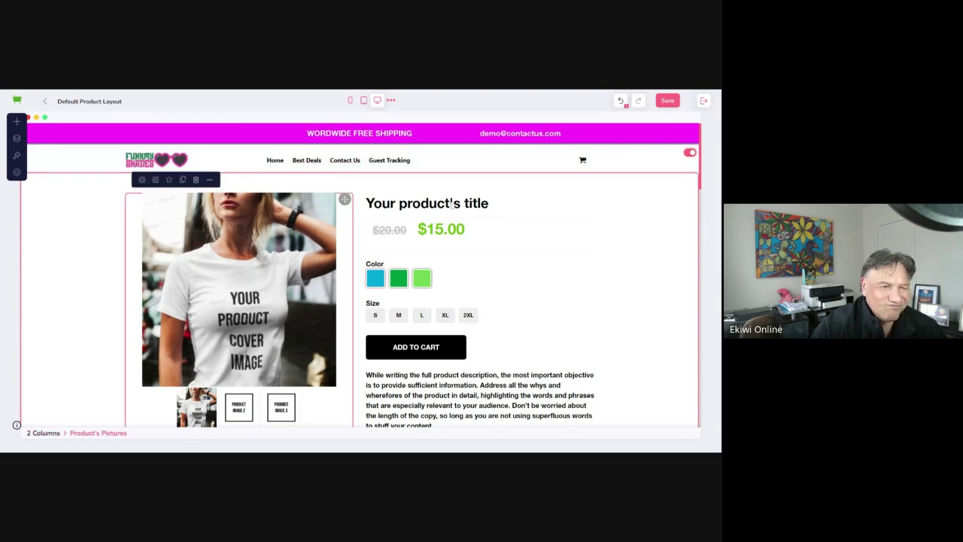
left_click(65, 204)
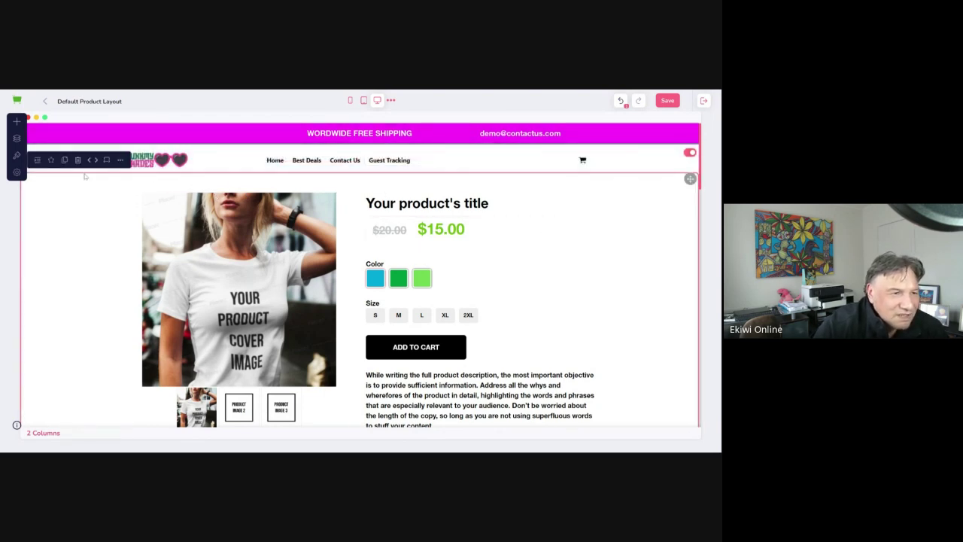
left_click(120, 160)
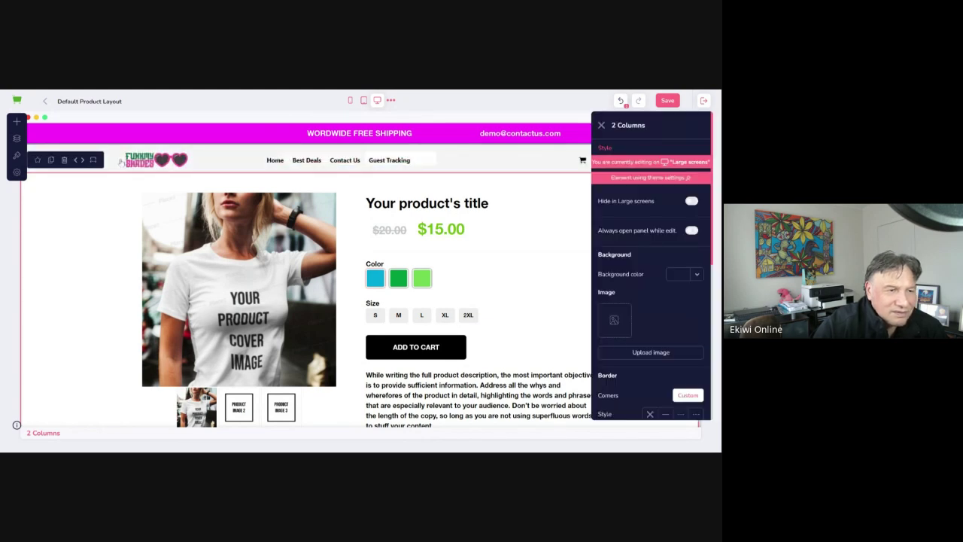
scroll(671, 255, "down", 5)
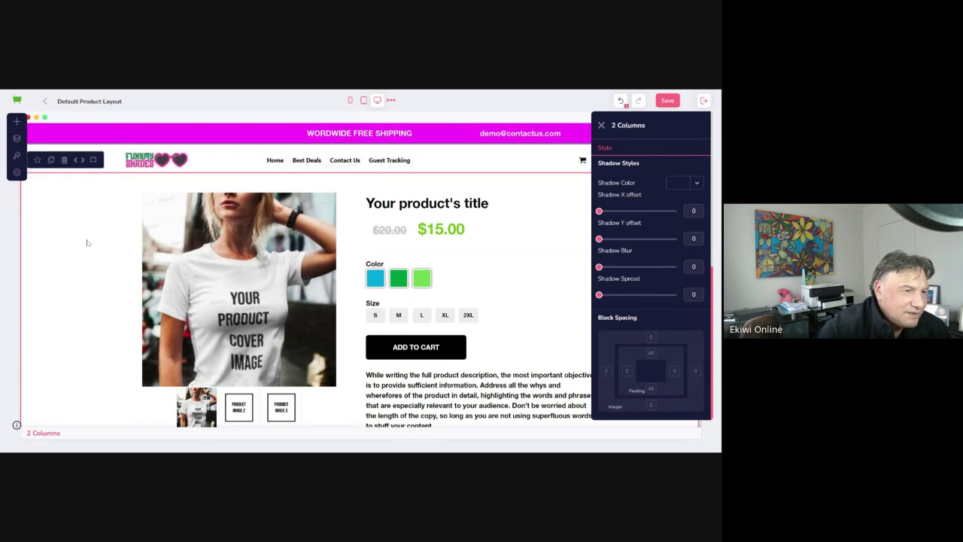
Check the store's current theme and the product layout's page background settings, leaving both unchanged.
left_click(17, 155)
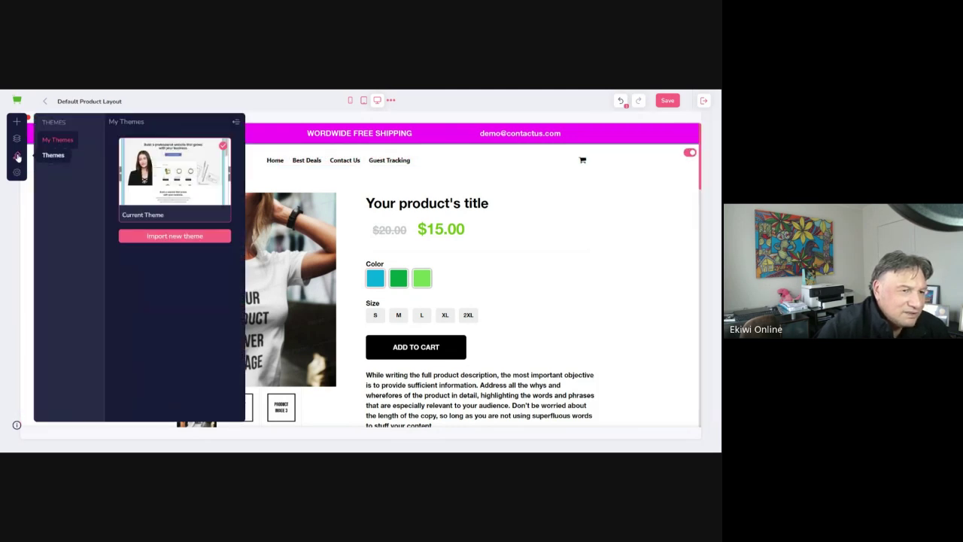
left_click(16, 174)
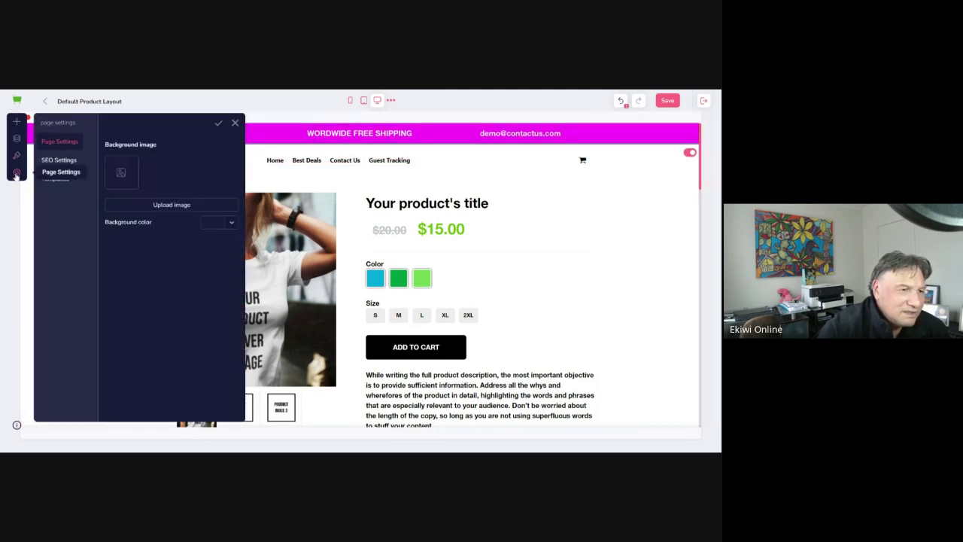
left_click(531, 183)
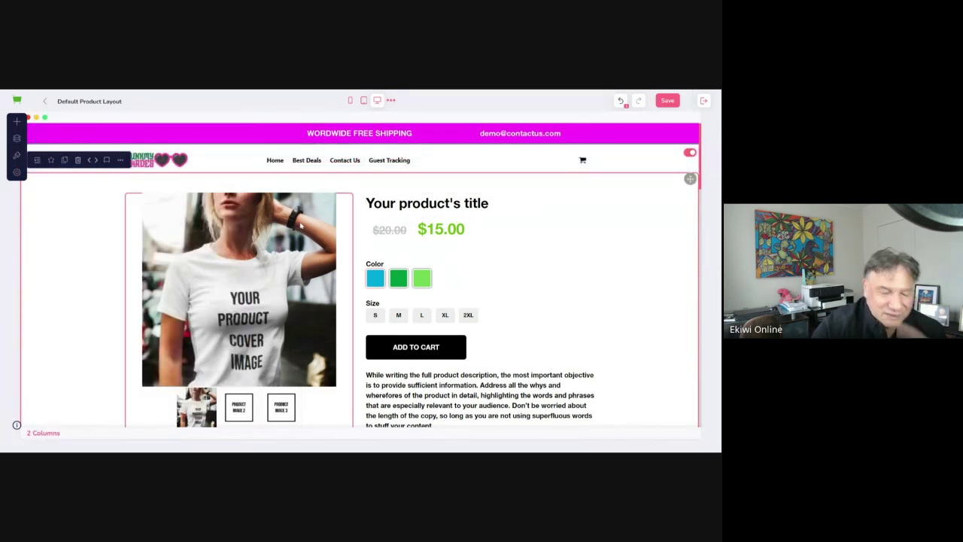
Review the default product layout's images, price, color and size options, description placeholder and policy headings.
scroll(452, 355, "down", 3)
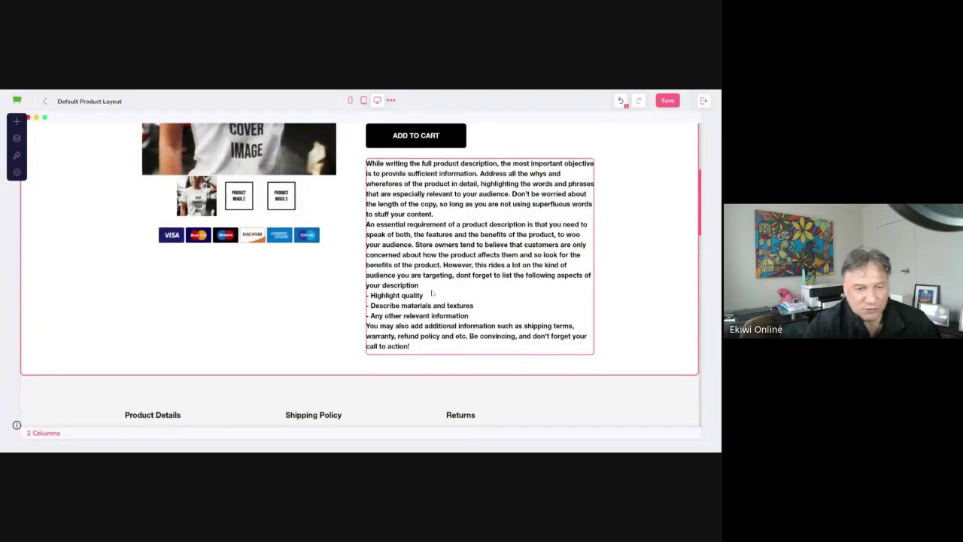
scroll(428, 357, "up", 1)
scroll(426, 356, "down", 2)
scroll(427, 356, "up", 3)
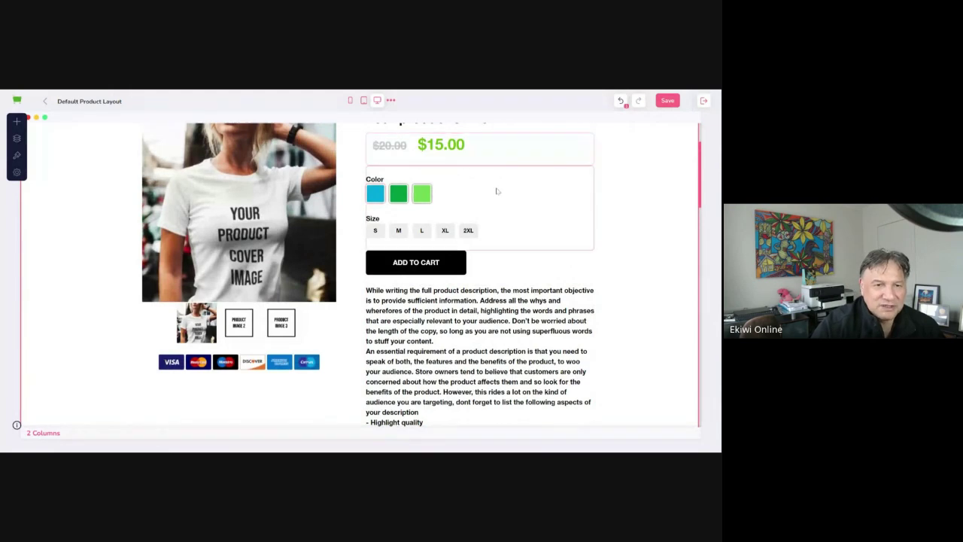
scroll(505, 186, "up", 1)
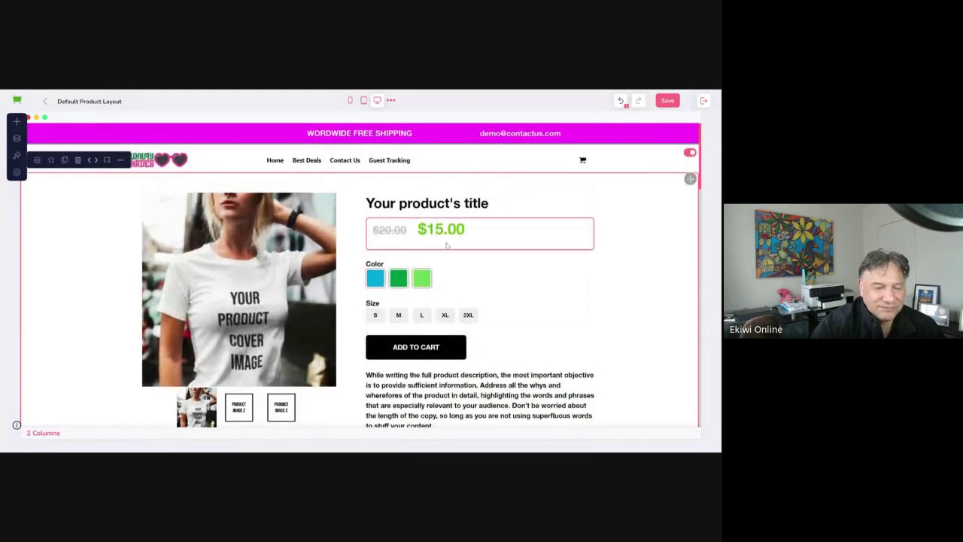
scroll(449, 243, "down", 2)
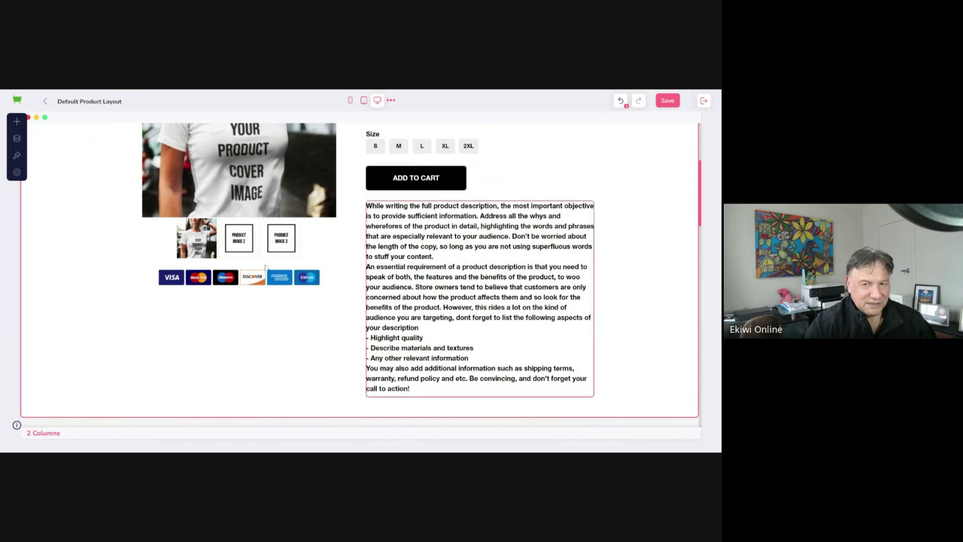
scroll(302, 331, "up", 3)
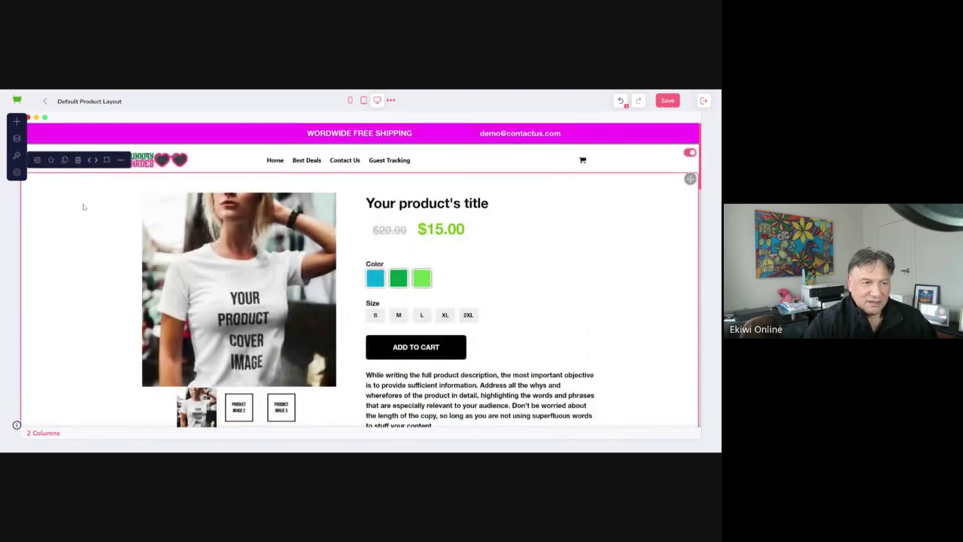
Check the default product layout's page settings, the store themes and the options available for the layout in the product page layouts.
left_click(18, 172)
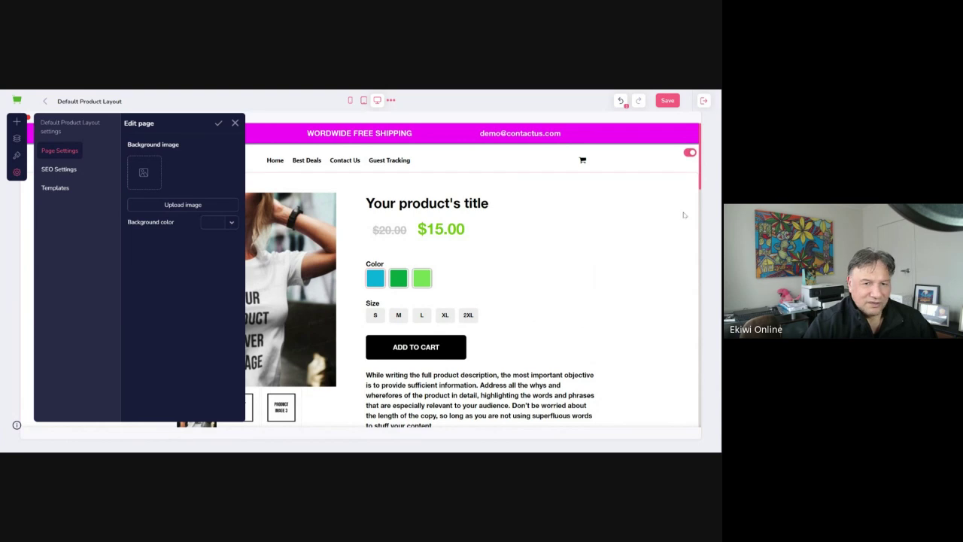
left_click(28, 170)
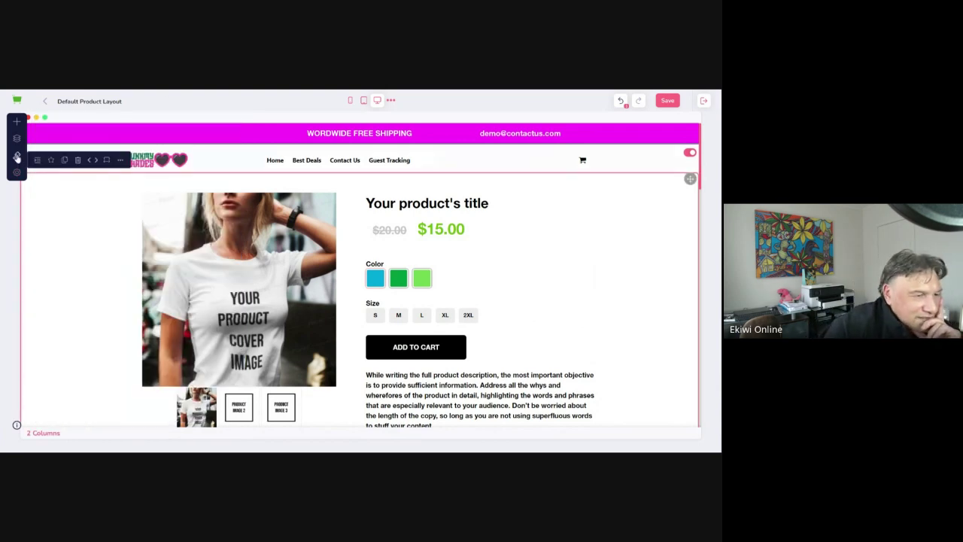
left_click(16, 155)
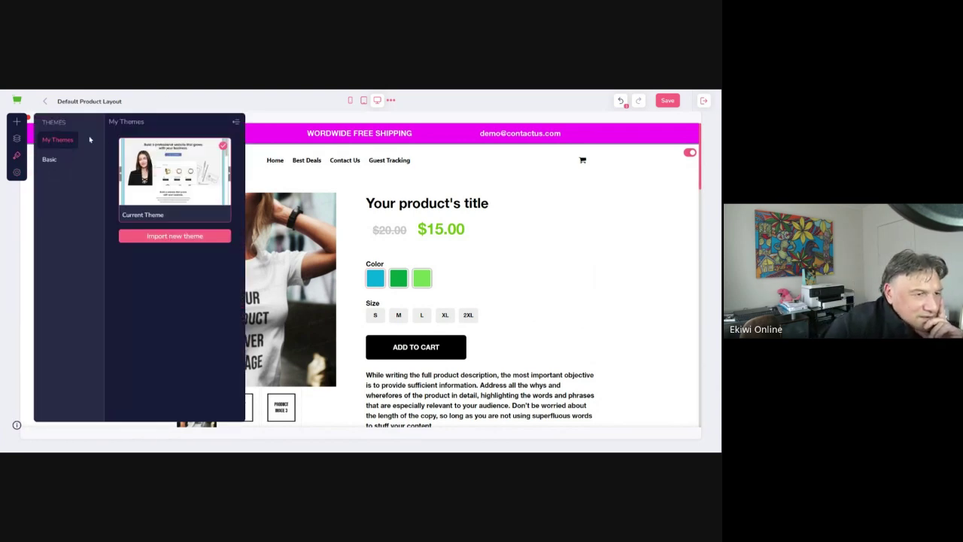
left_click(17, 139)
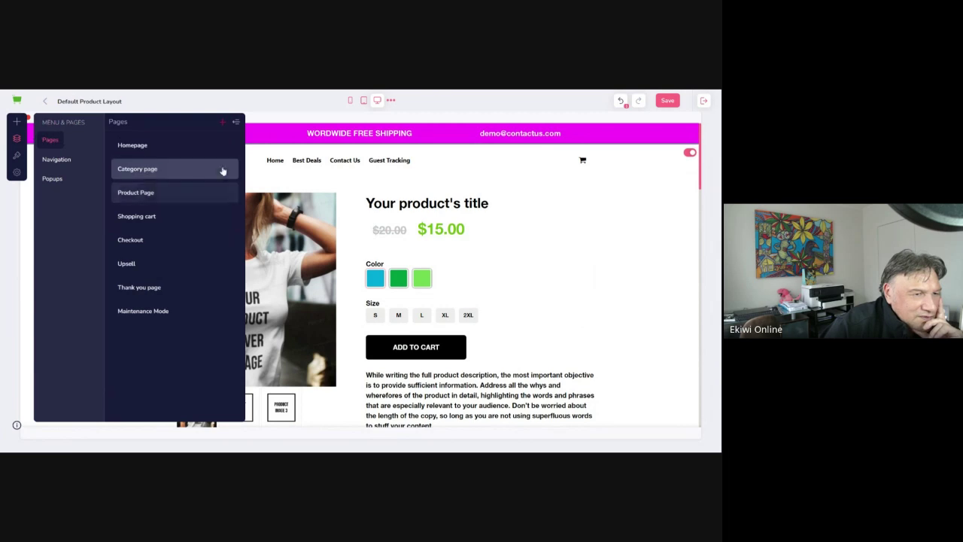
left_click(151, 192)
left_click(226, 152)
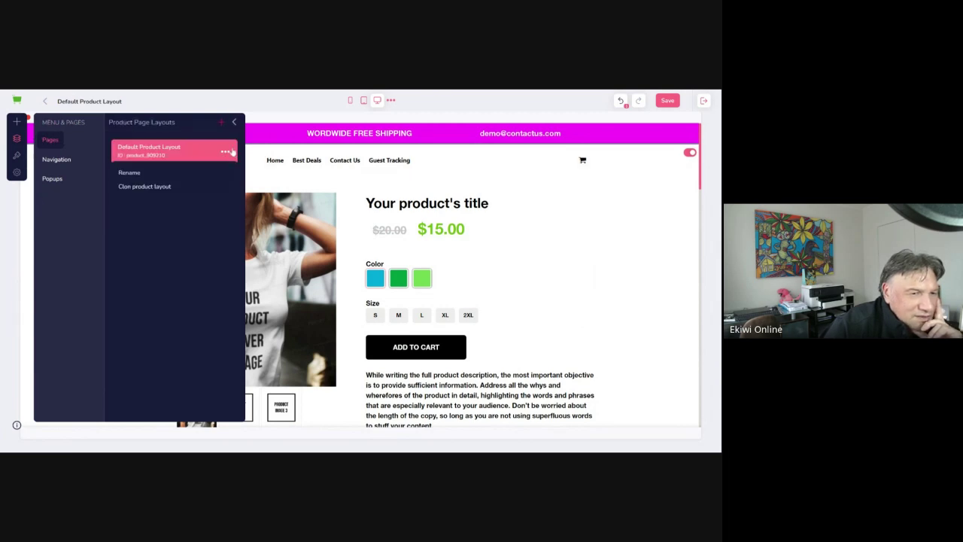
left_click(225, 152)
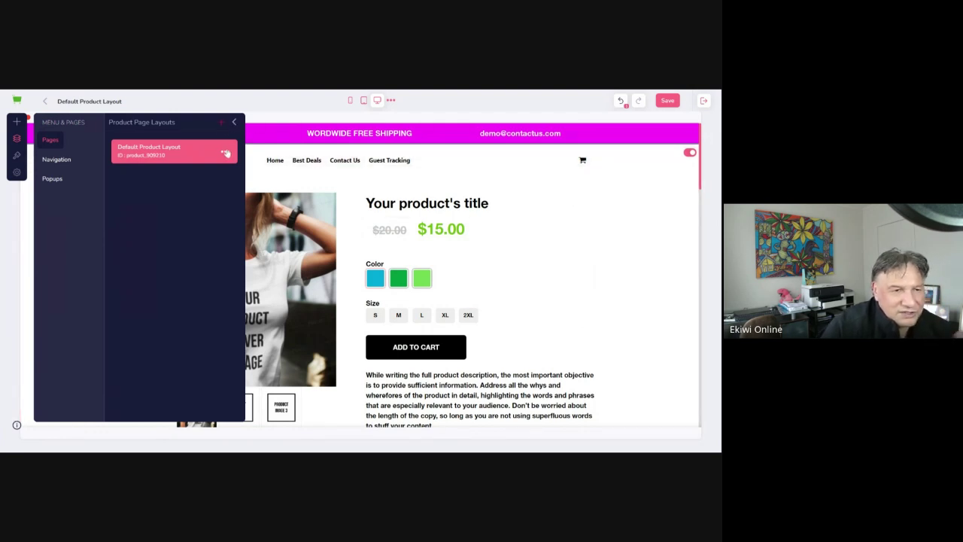
left_click(226, 153)
left_click(226, 152)
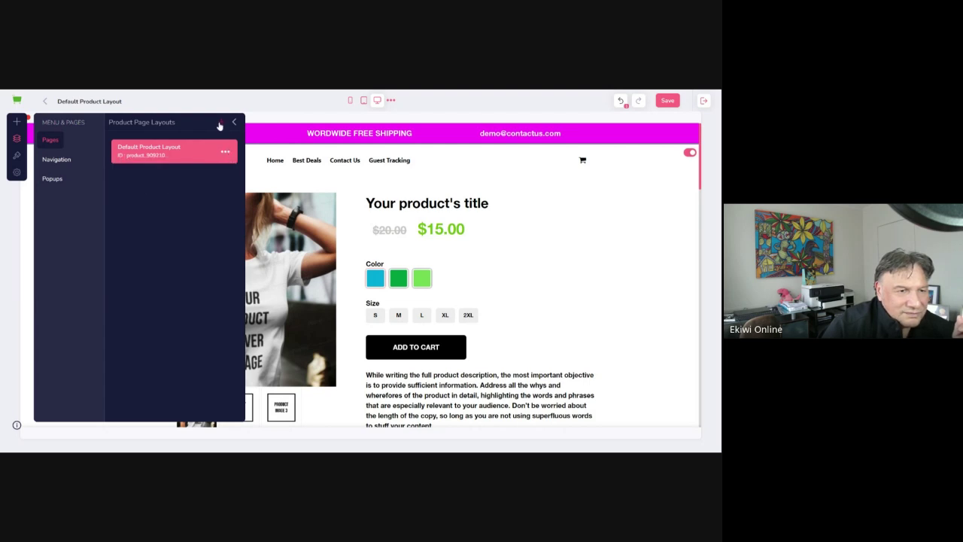
Add a new product page layout and try to delete it from the product page layouts.
left_click(220, 123)
left_click(225, 179)
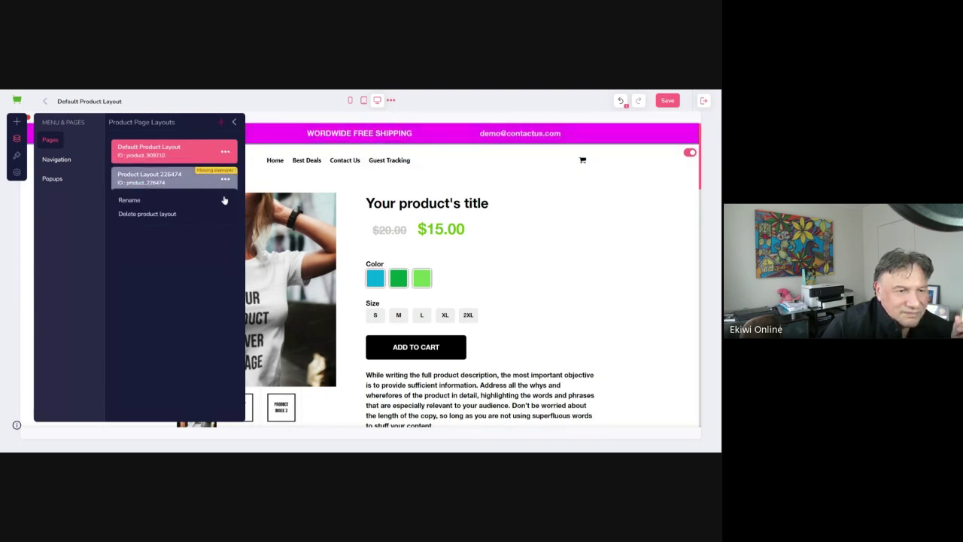
left_click(151, 215)
left_click(376, 301)
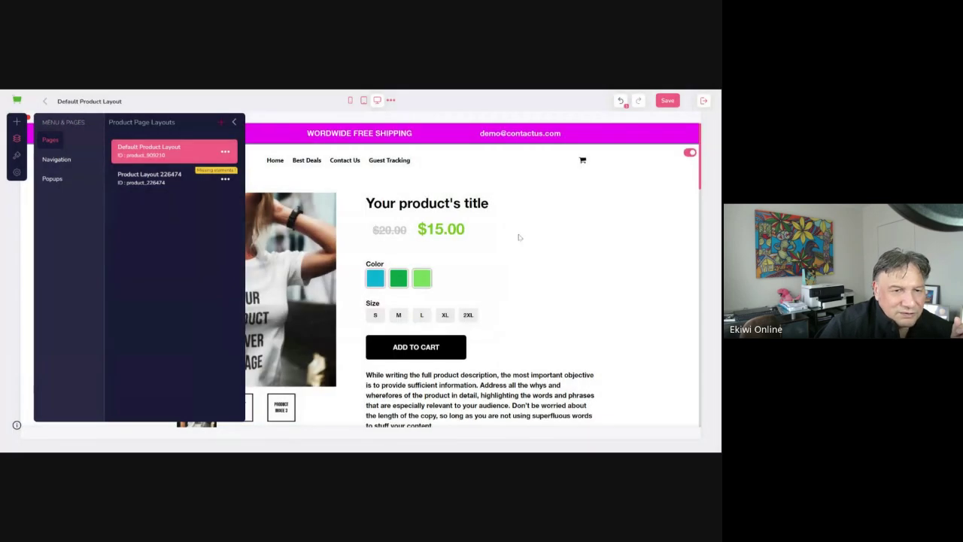
left_click(635, 211)
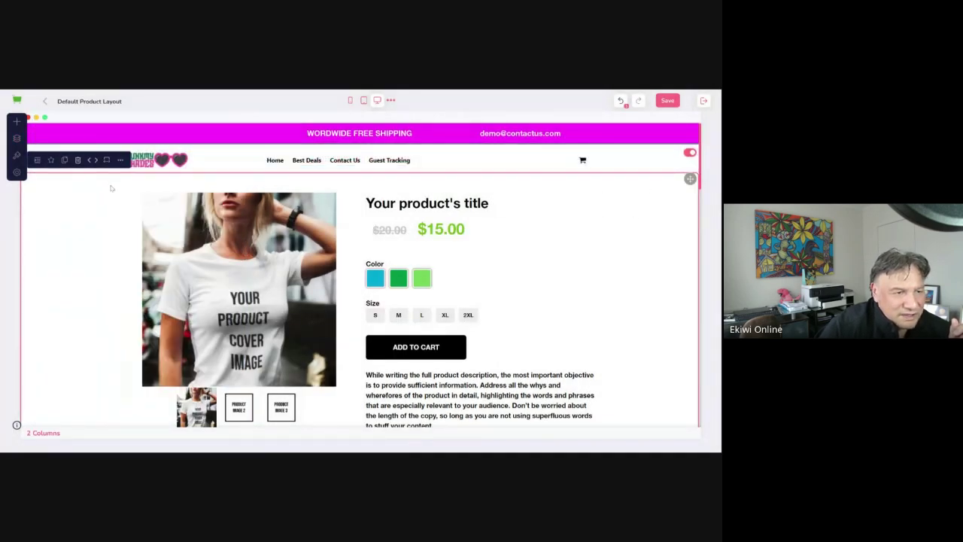
Examine the style settings of the product pictures element and the surrounding two-column section, including background, border, shadow and block spacing.
left_click(136, 227)
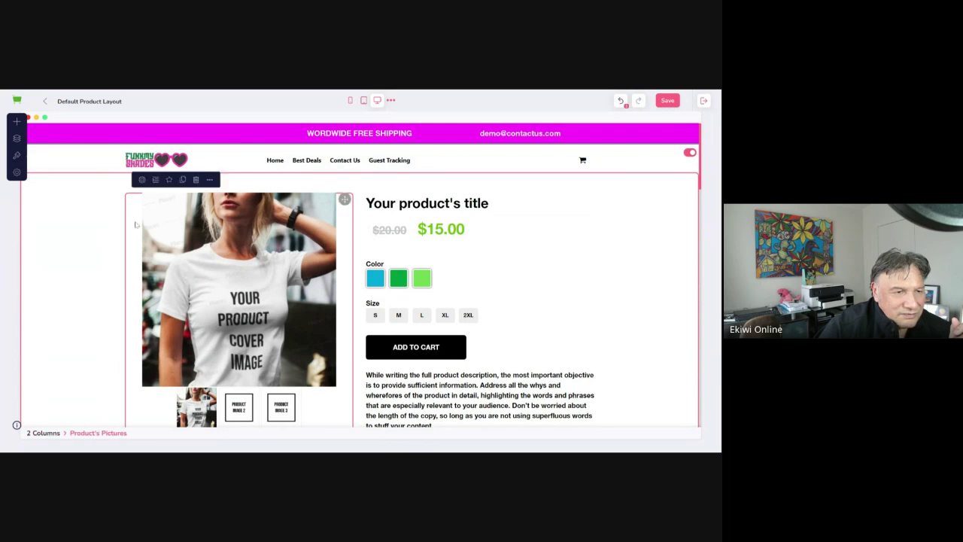
left_click(210, 182)
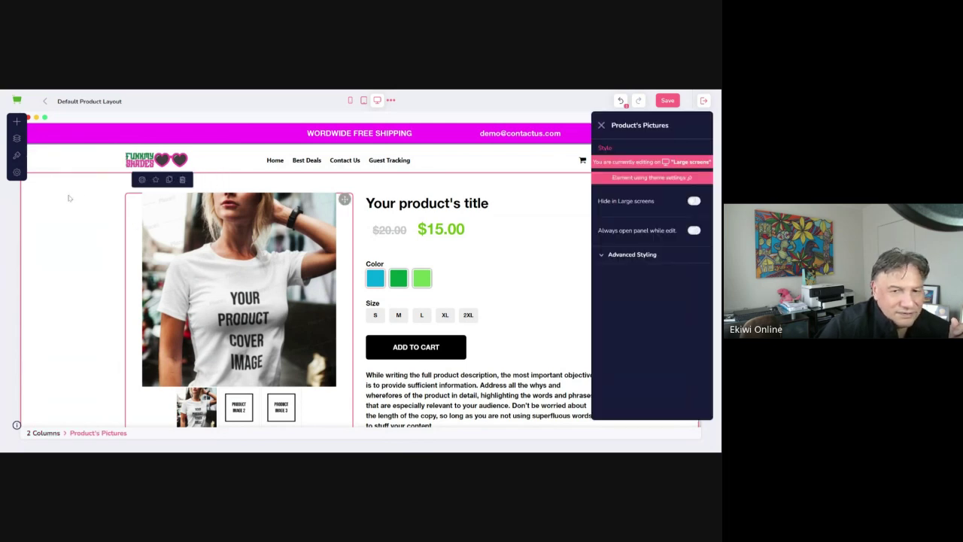
left_click(69, 197)
left_click(107, 160)
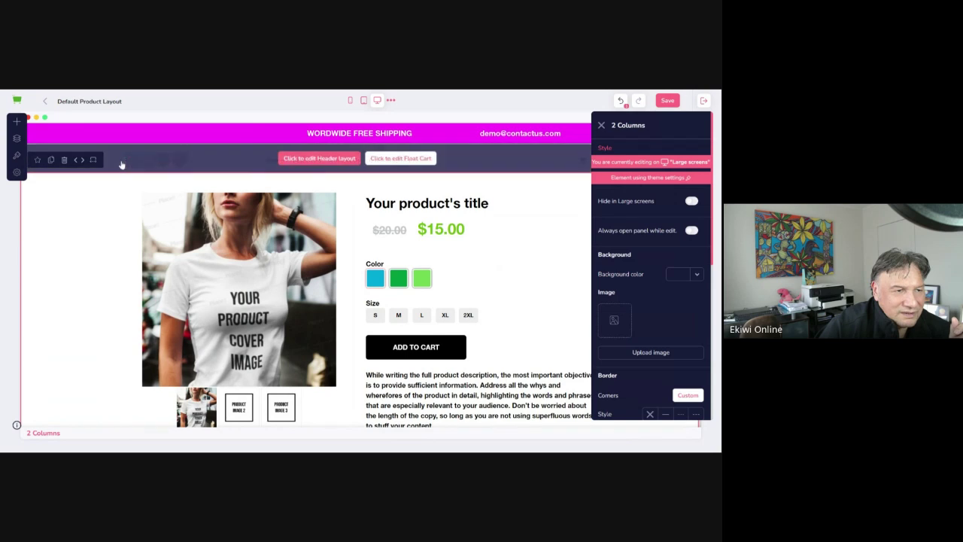
scroll(655, 226, "down", 2)
scroll(651, 196, "up", 2)
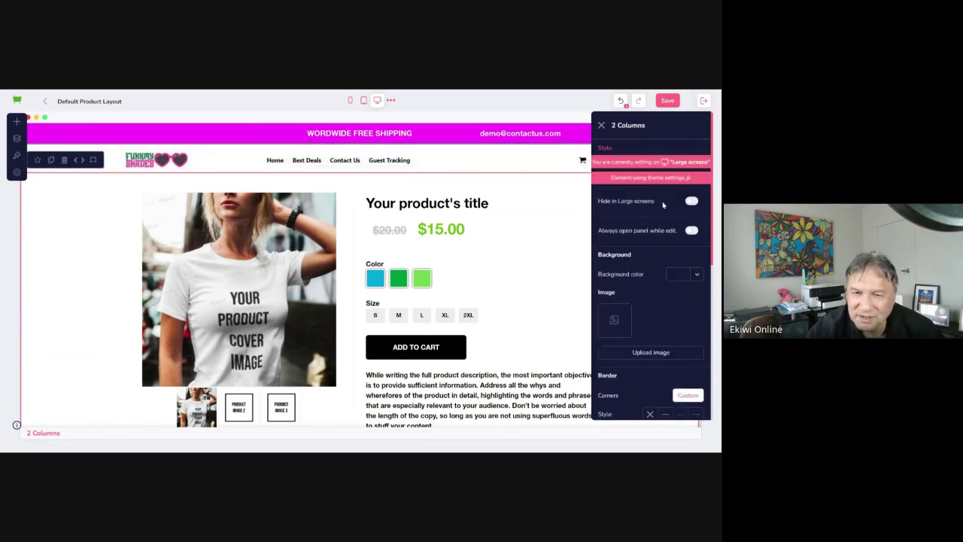
scroll(655, 181, "down", 3)
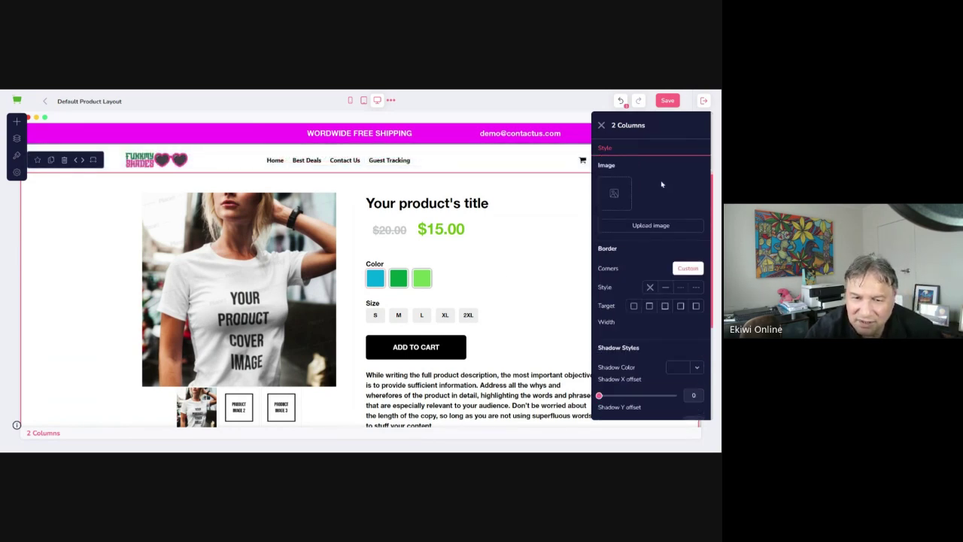
scroll(663, 187, "up", 3)
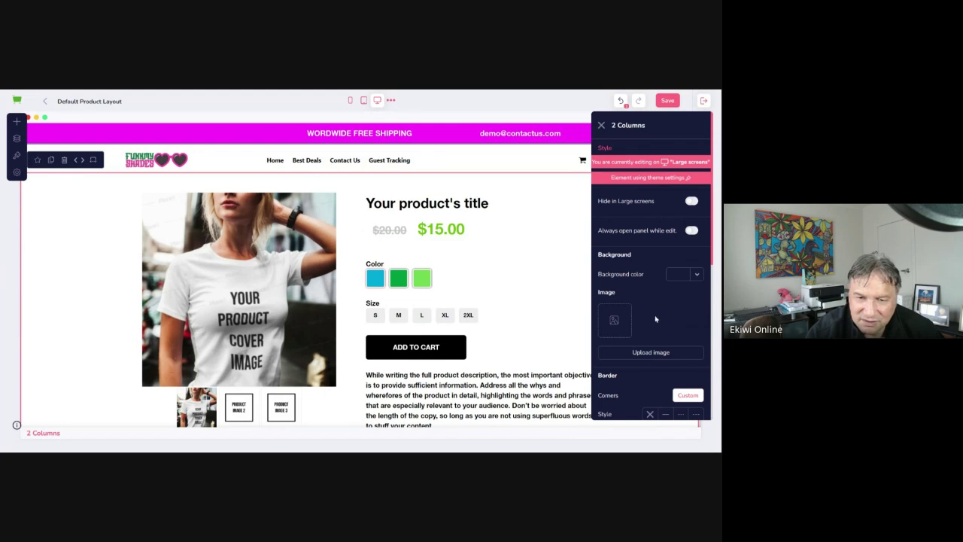
scroll(658, 313, "down", 3)
scroll(658, 308, "up", 1)
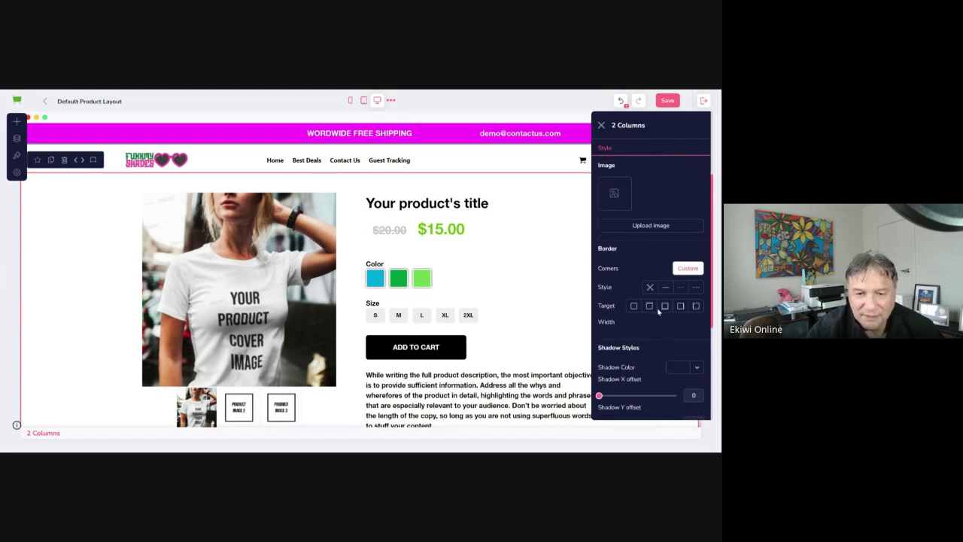
scroll(658, 309, "down", 3)
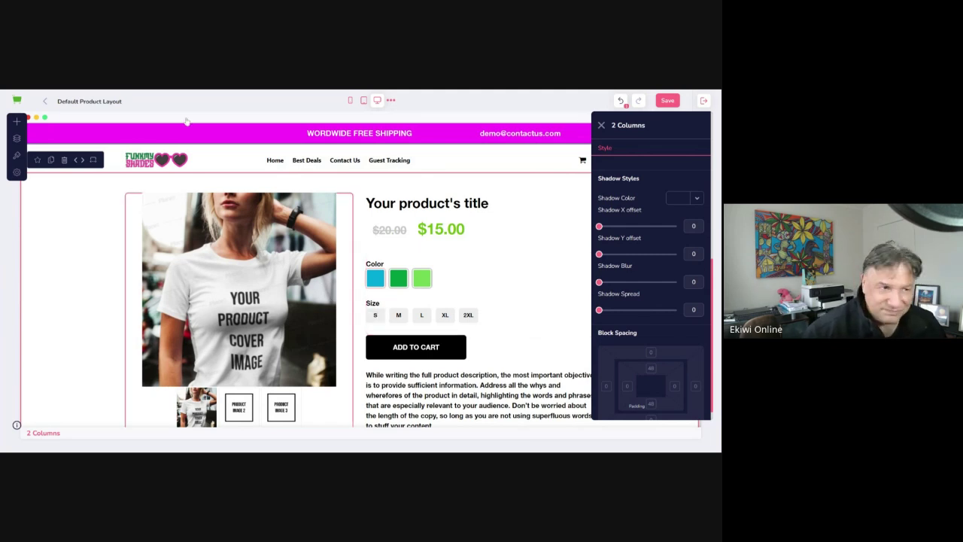
Close the two-column section's style settings and save the Default Product Layout.
left_click(89, 233)
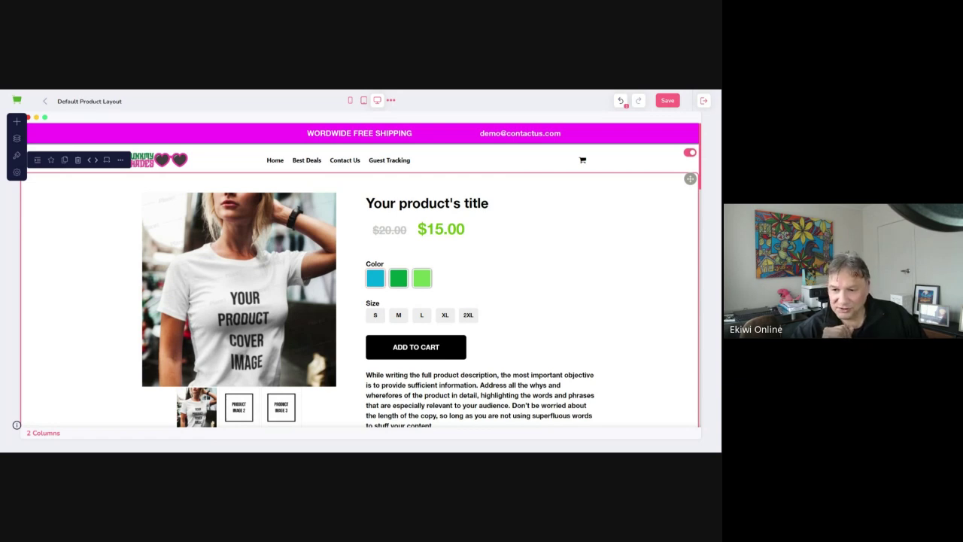
key("ctrl+s")
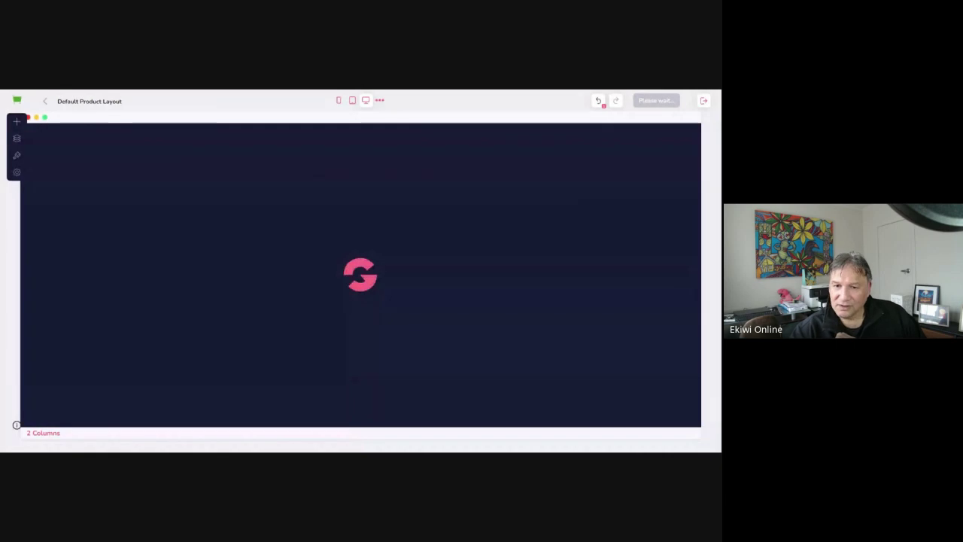